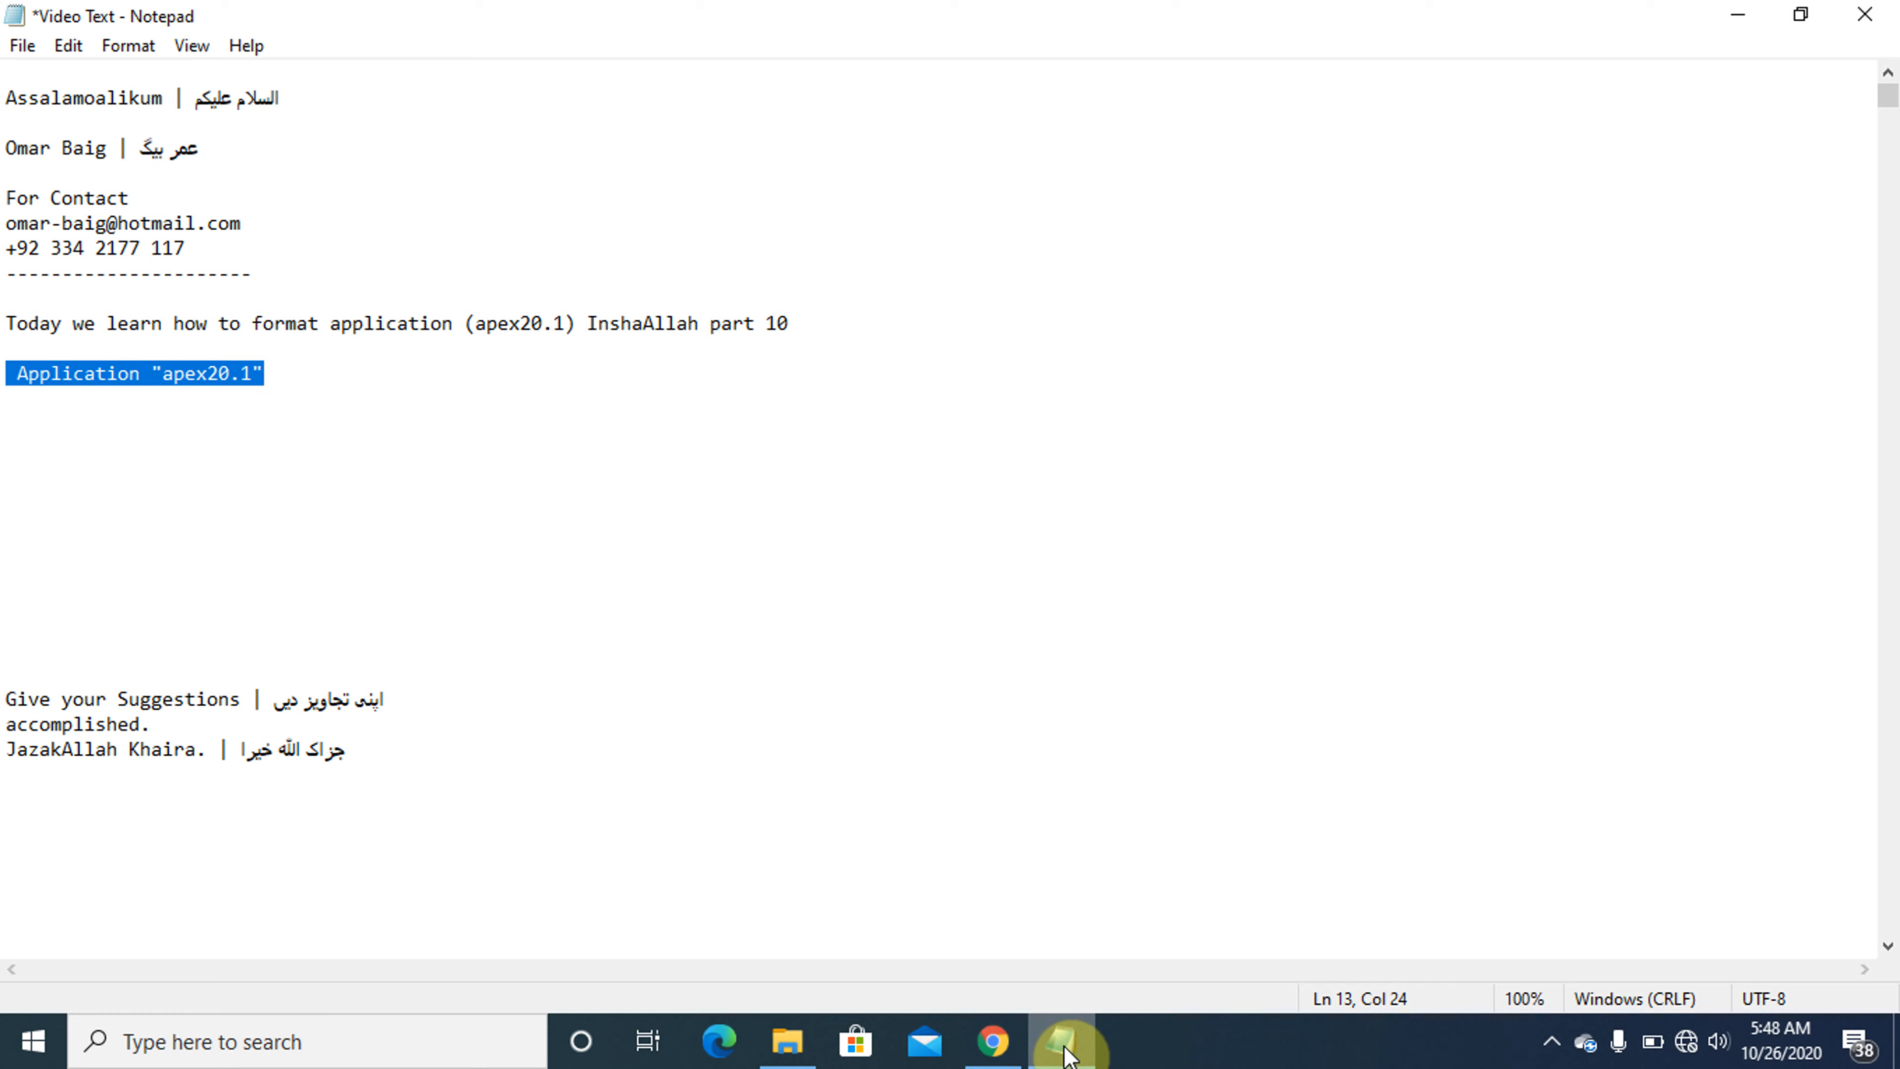
- Switch to Chrome and view the sign-in page of the apex20.1 application
left_click(1066, 1042)
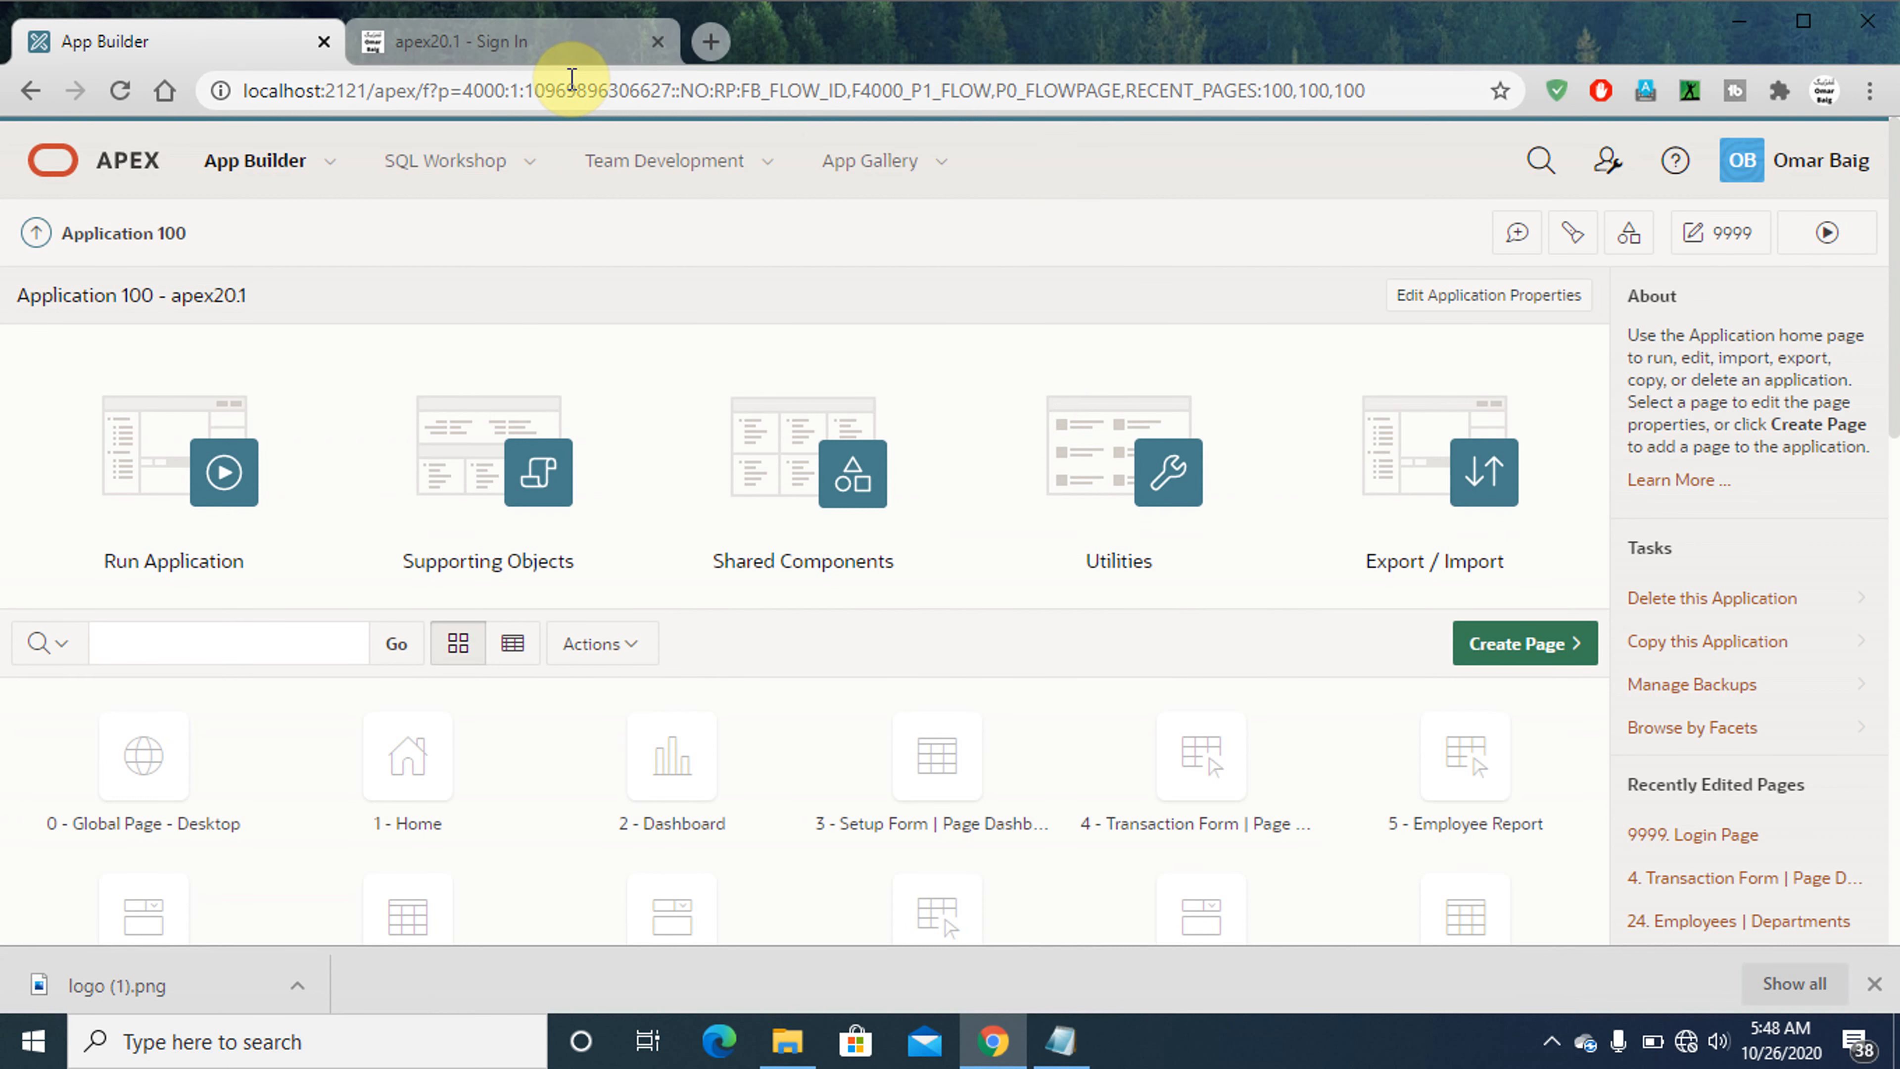
left_click(554, 51)
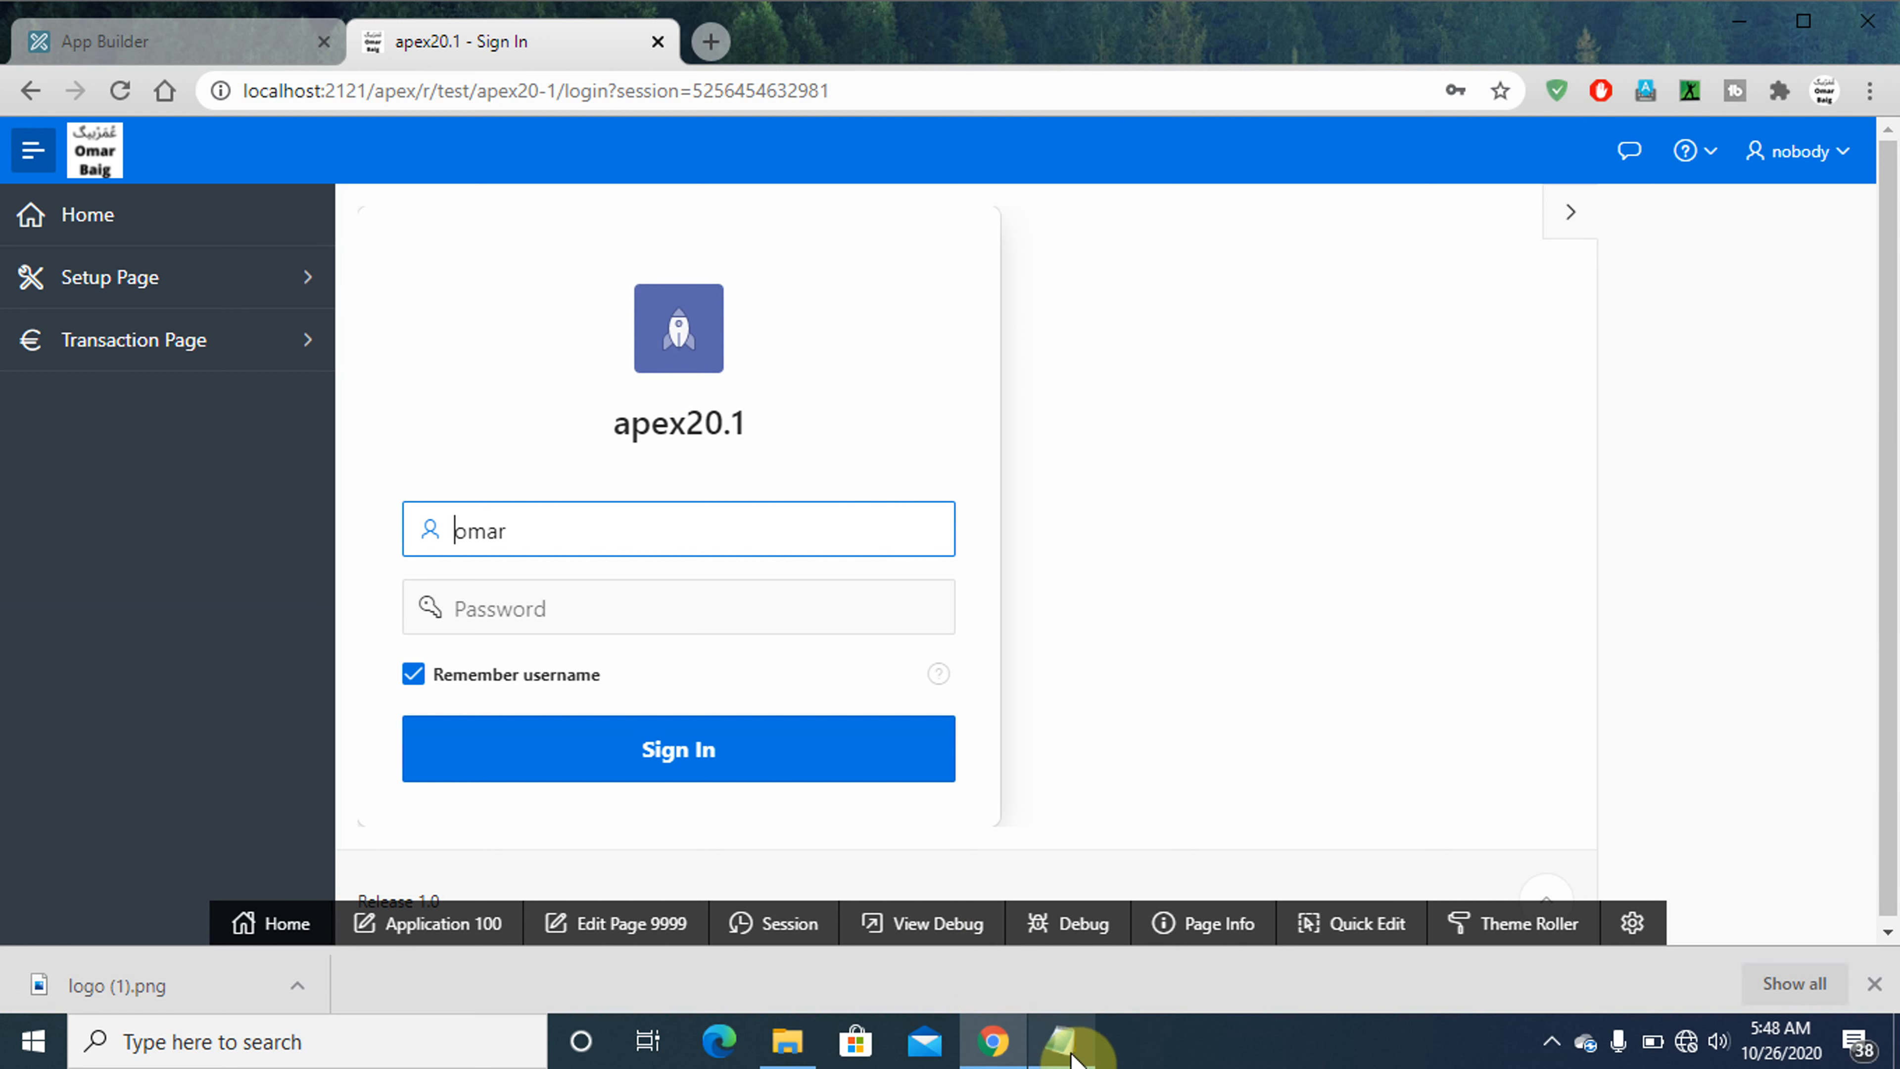
- Switch to Notepad and write the line 'We will change this "Login" icon' below the Application "apex20.1" line
left_click(1063, 1041)
key("Down")
key("Down")
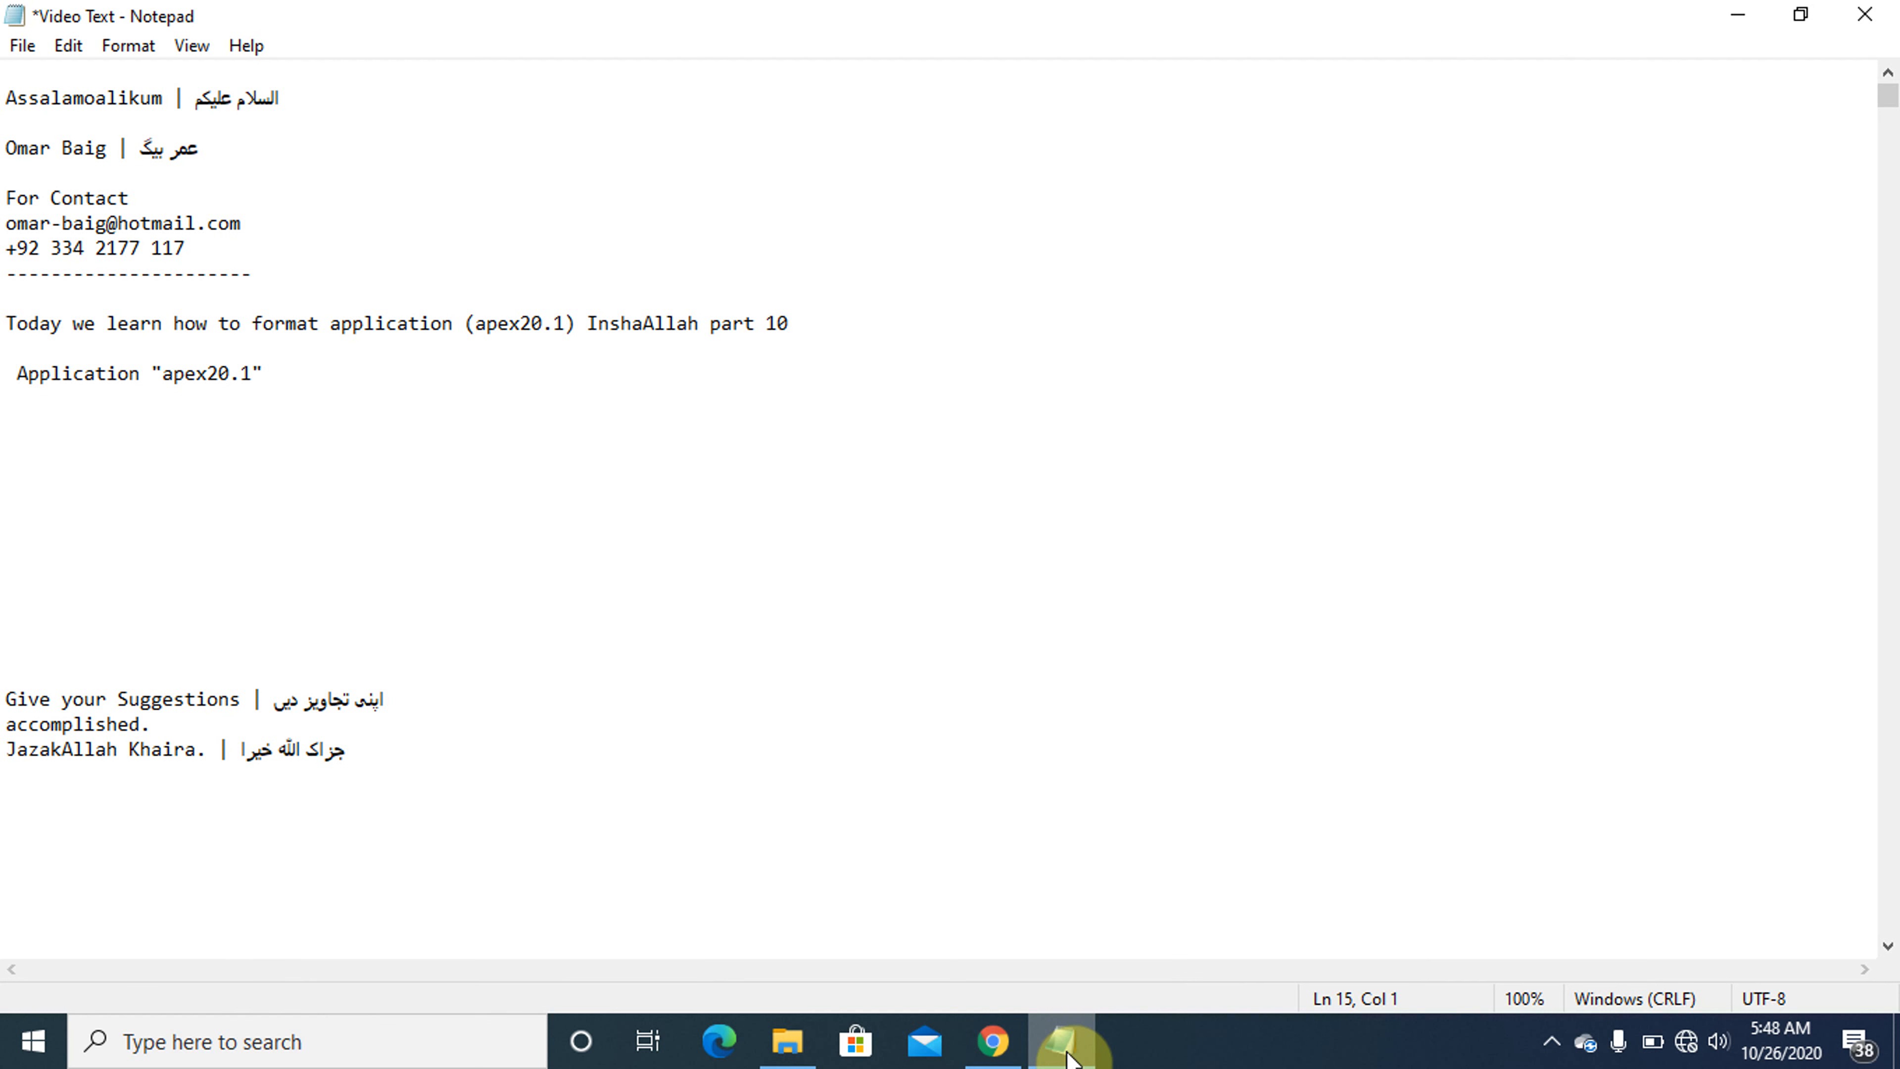
key("Caps_Lock")
type("W")
key("Caps_Lock")
type("e wi")
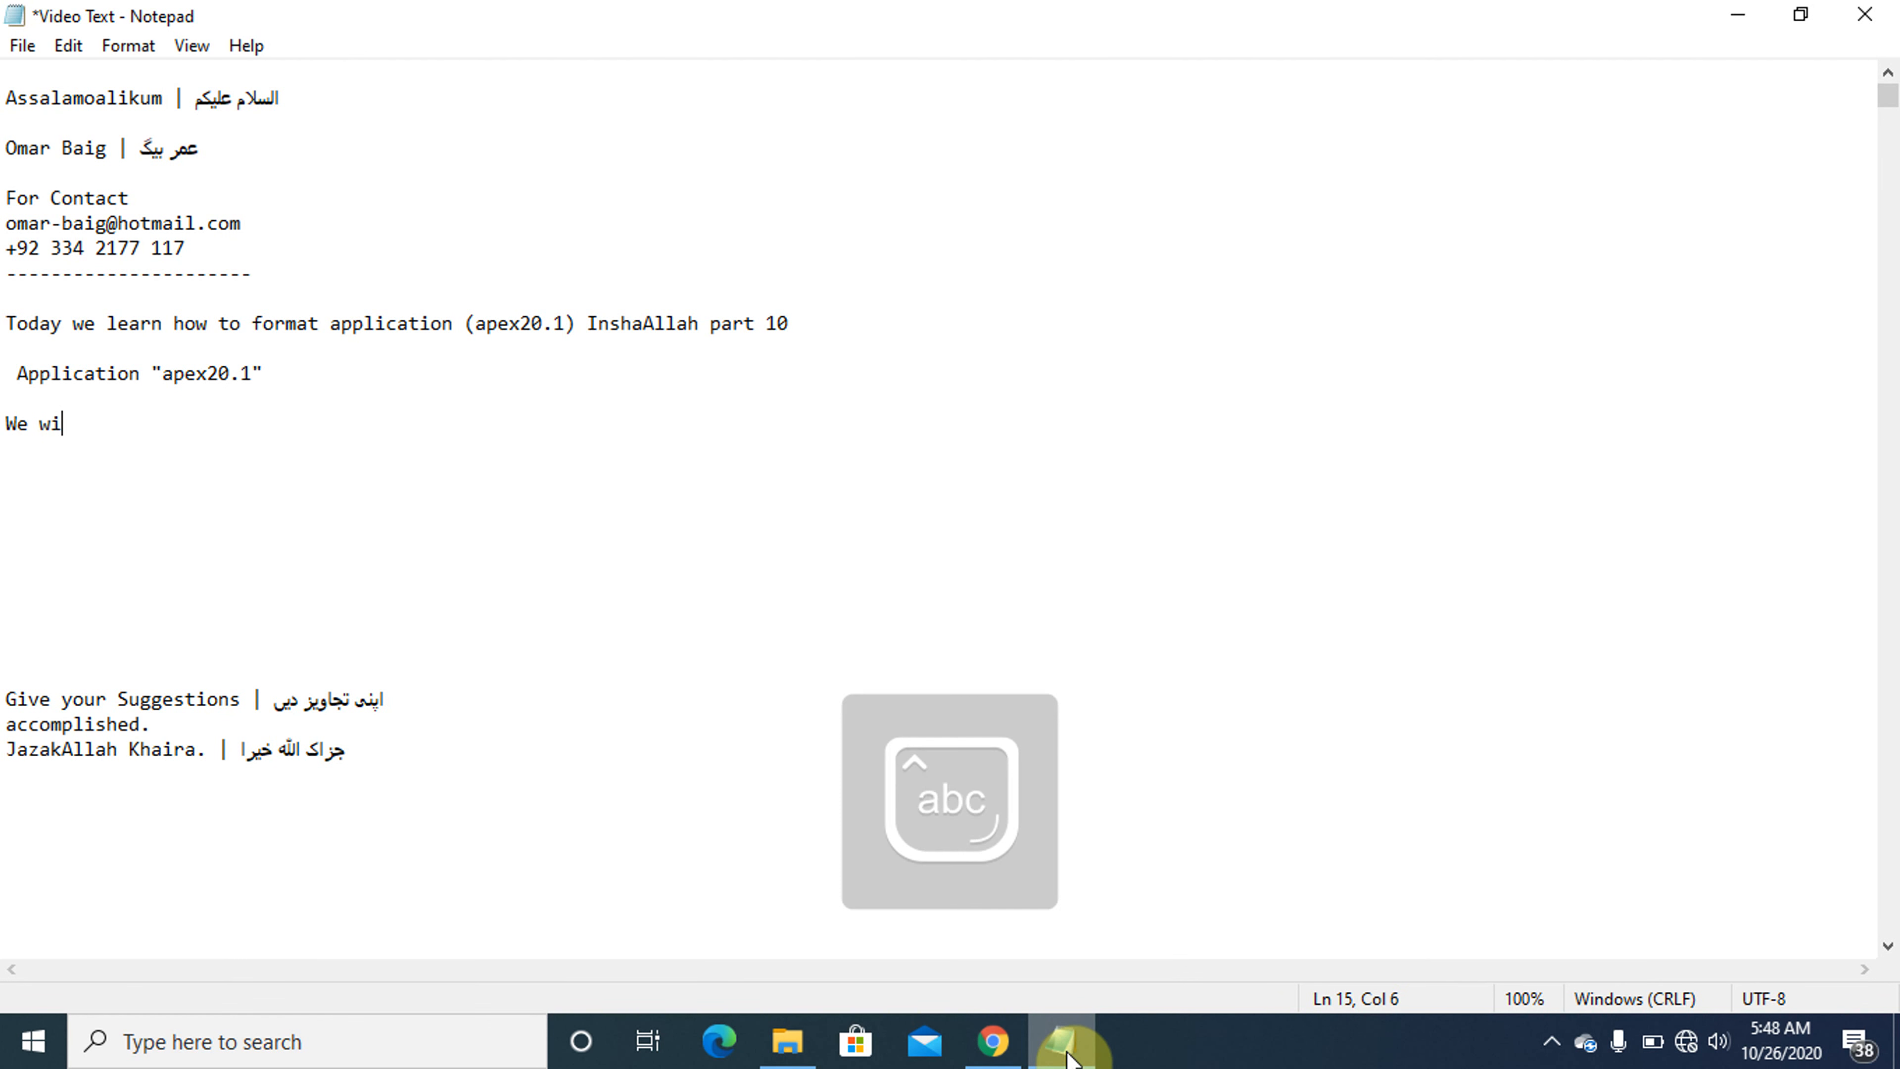
type("ll cha")
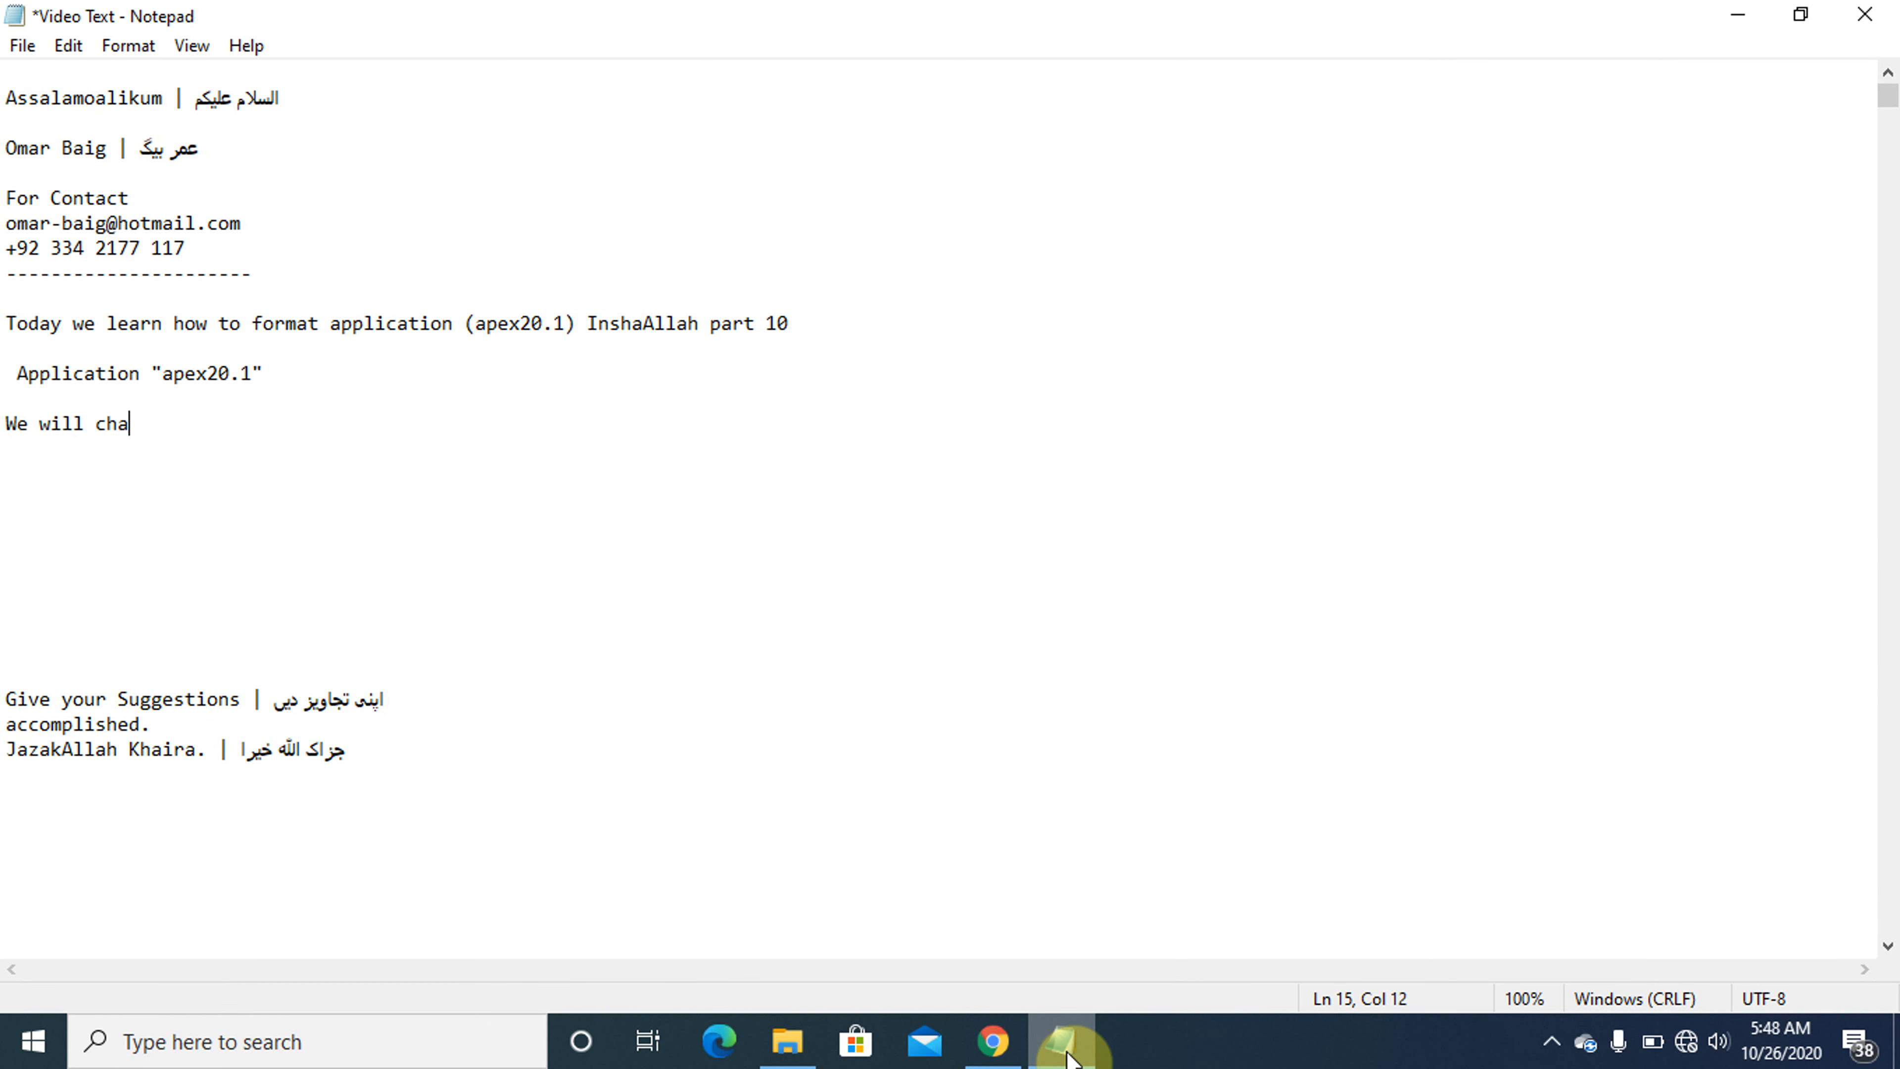
type("nge this \"")
key("Caps_Lock")
type("L")
key("Caps_Lock")
type("og")
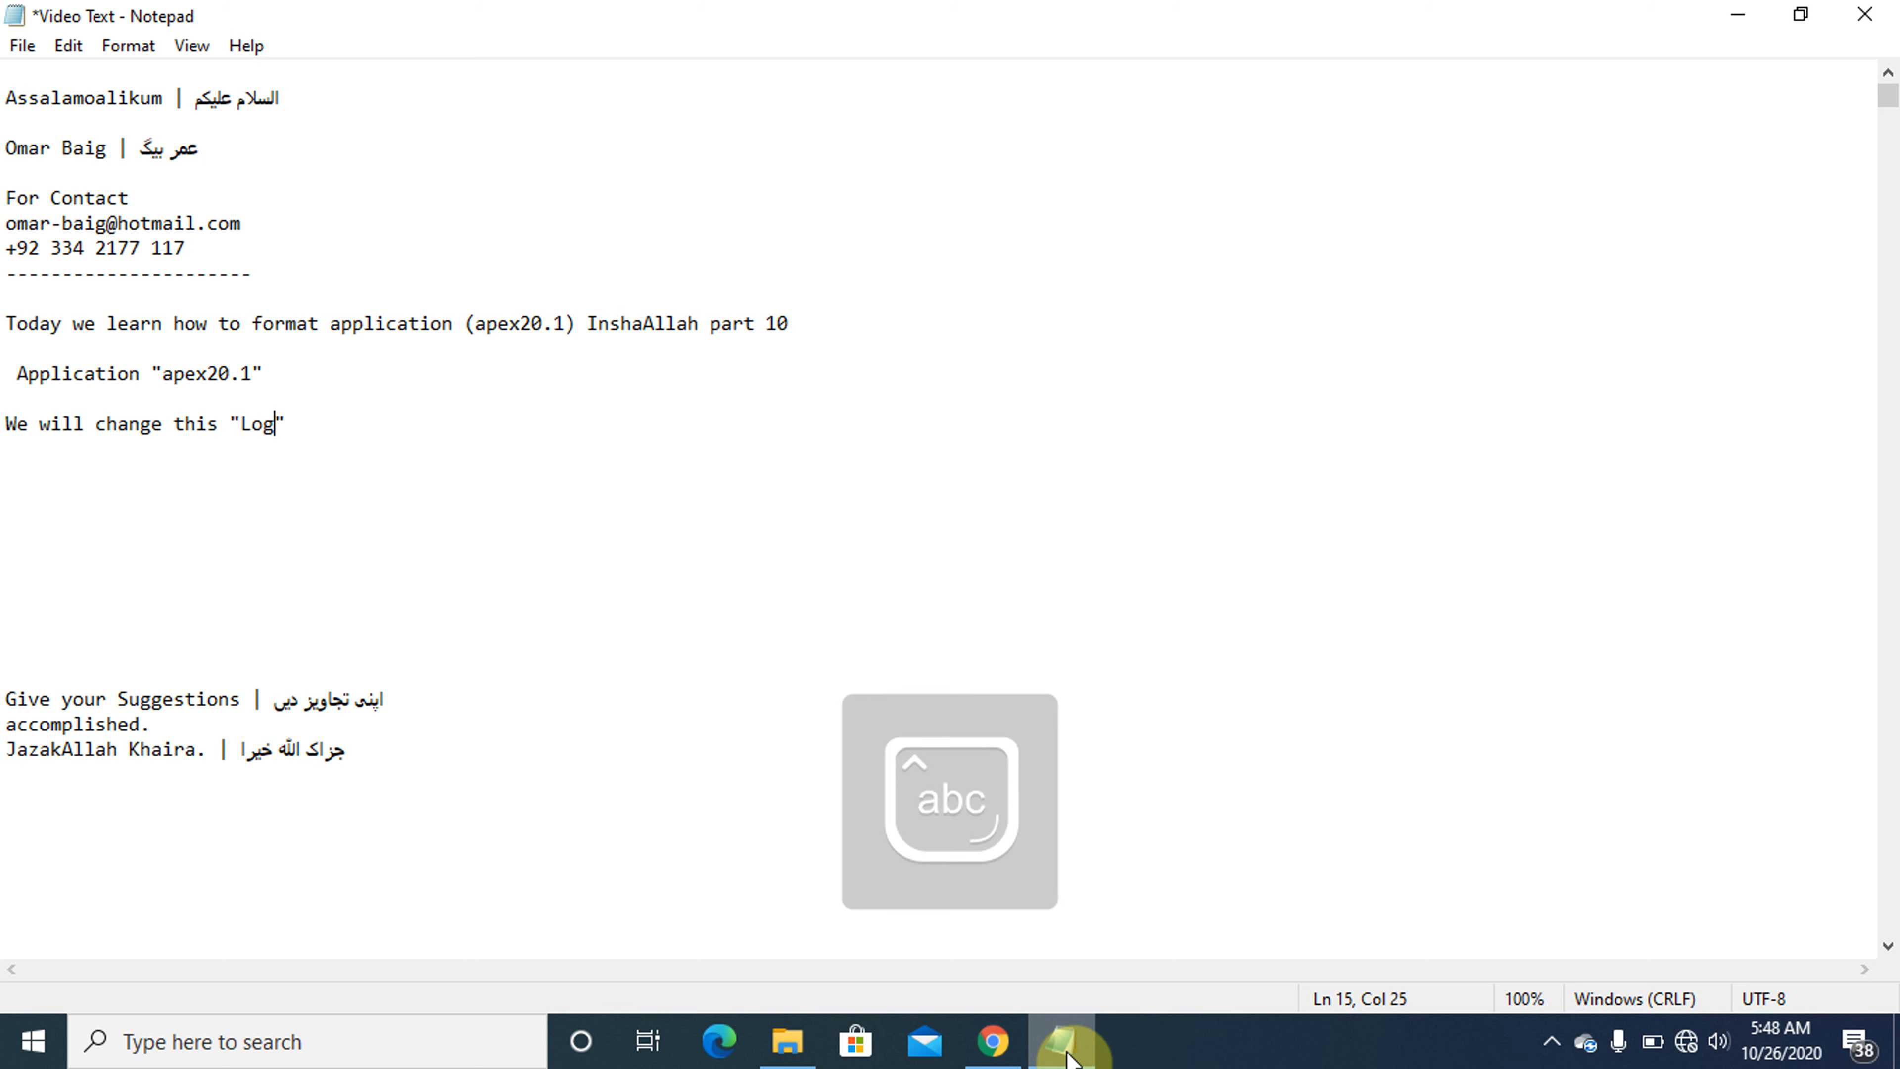
type("in\" icon")
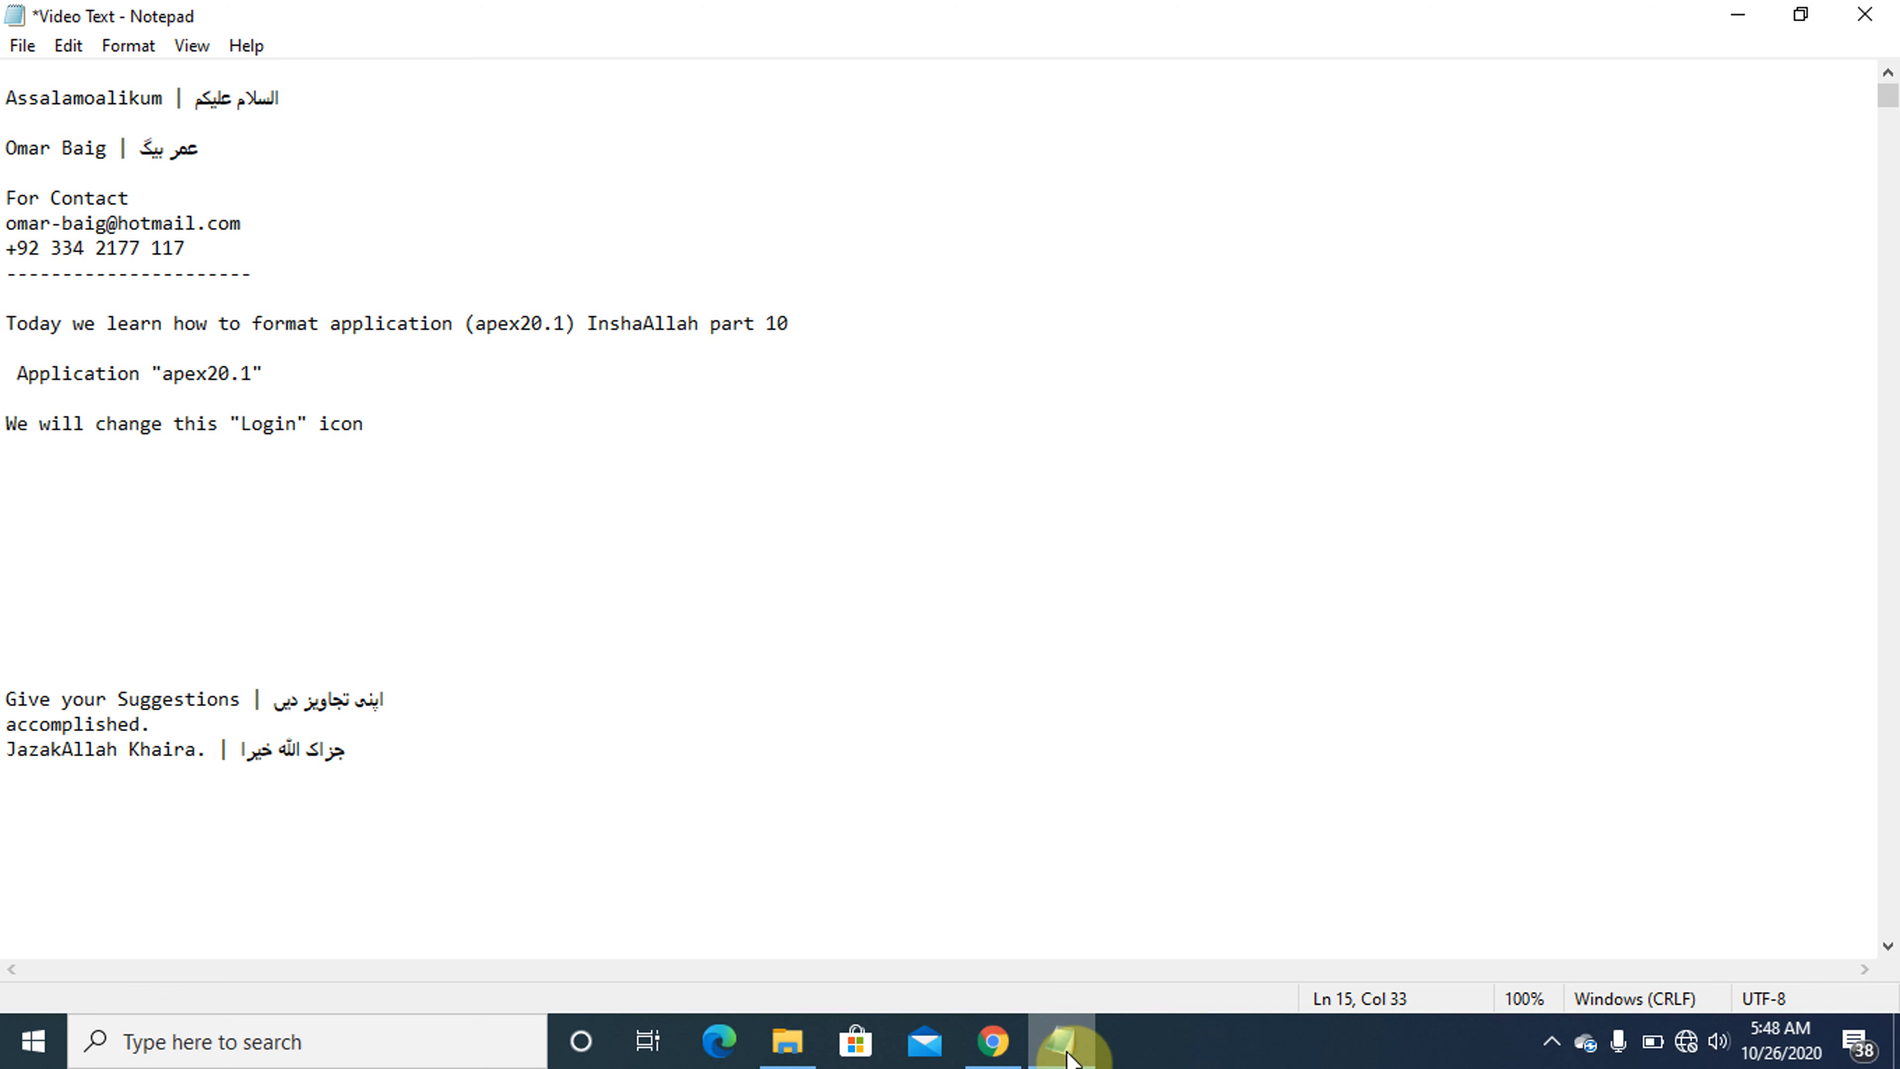
- Add the line 'a. Go to Shared Components.' under the Login icon heading and select it
key("Return")
type("a.")
key("Caps_Lock")
type("G")
key("Caps_Lock")
type("o th")
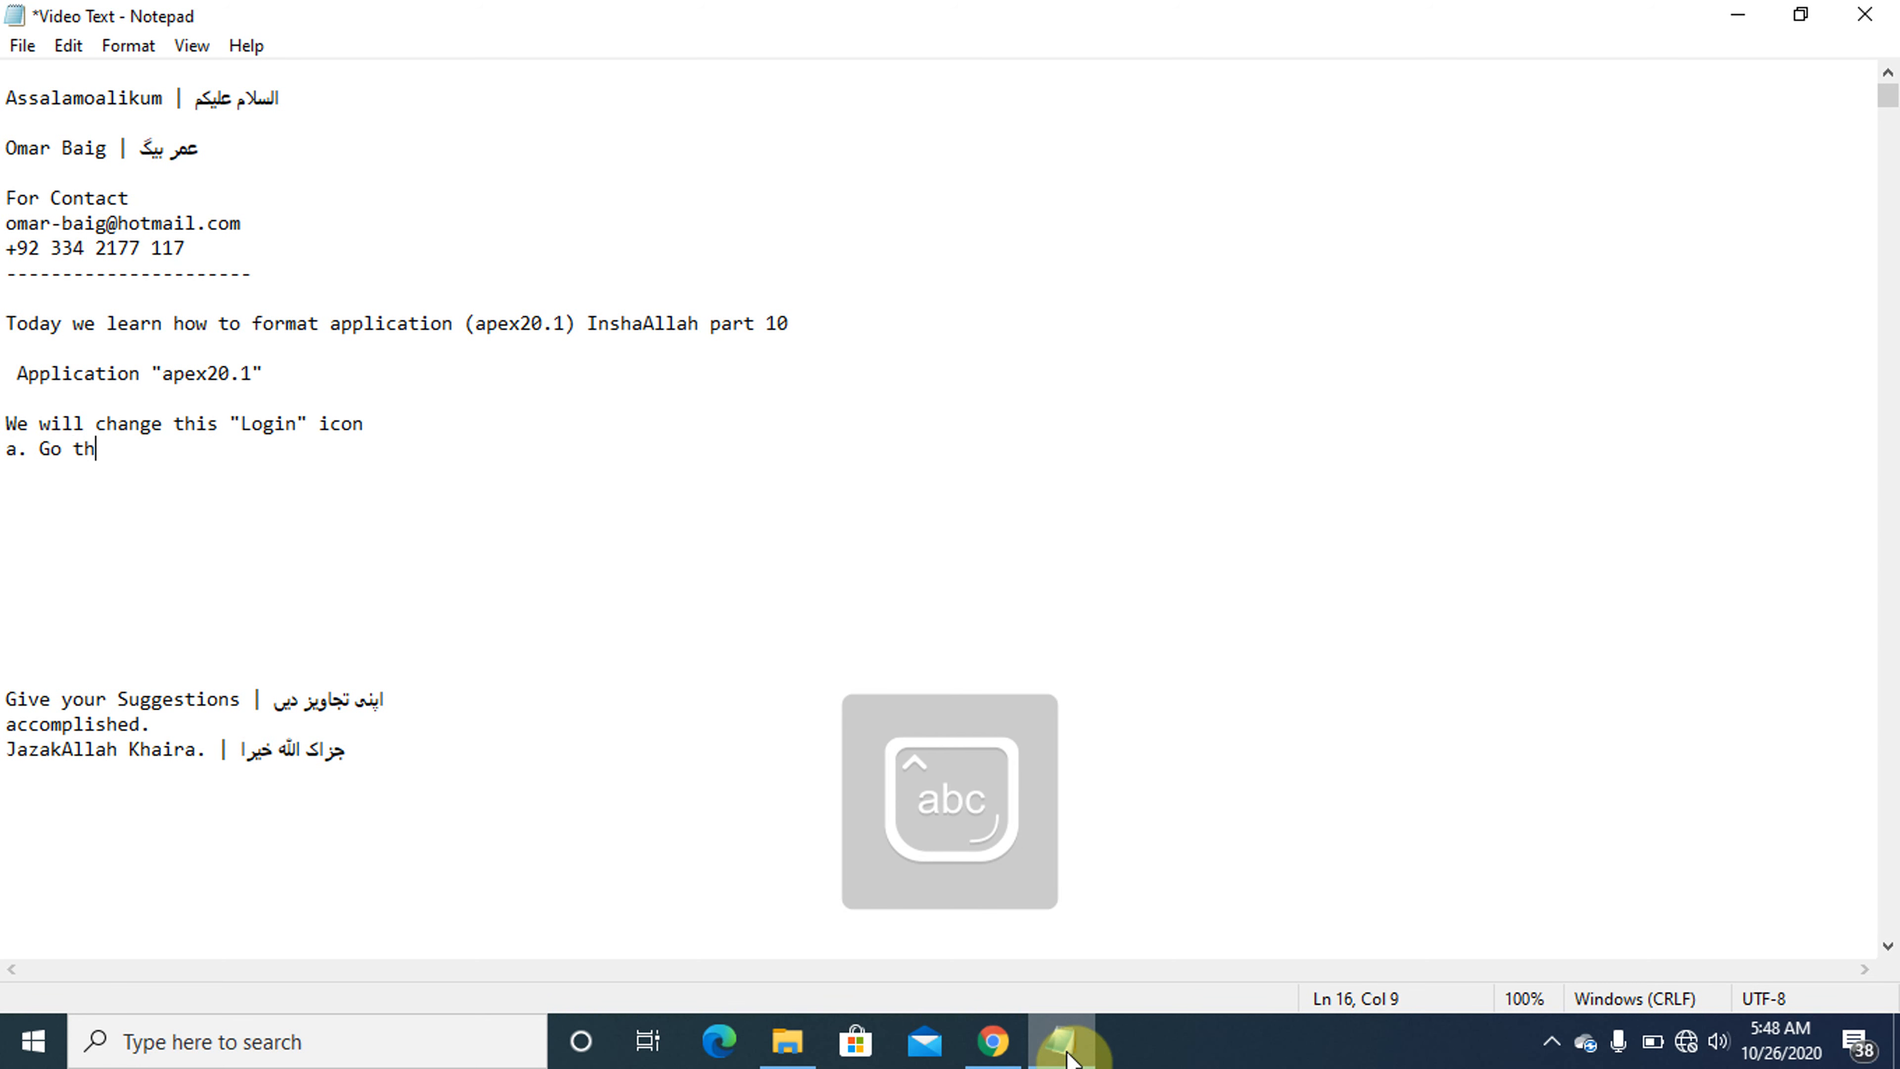
key("BackSpace")
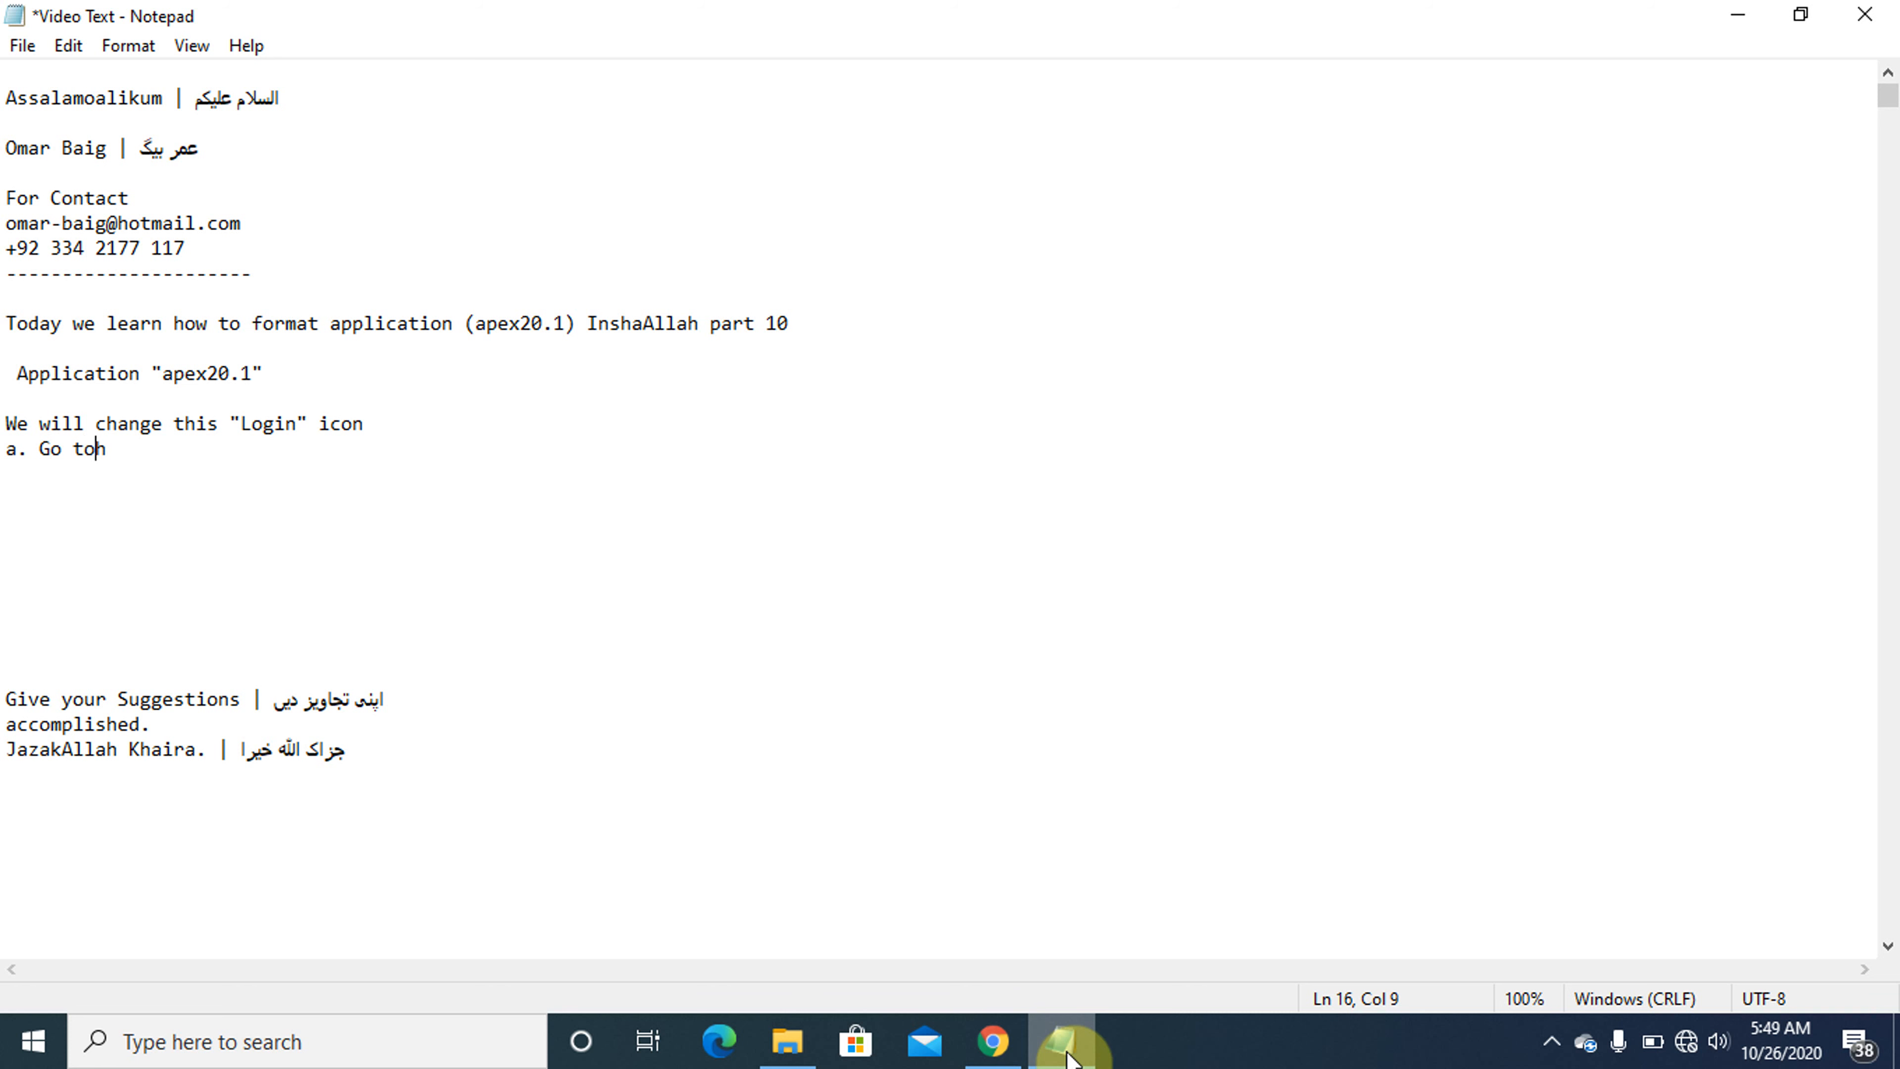
key("BackSpace")
type("o")
key("Caps_Lock")
type("S")
key("Caps_Lock")
type("h")
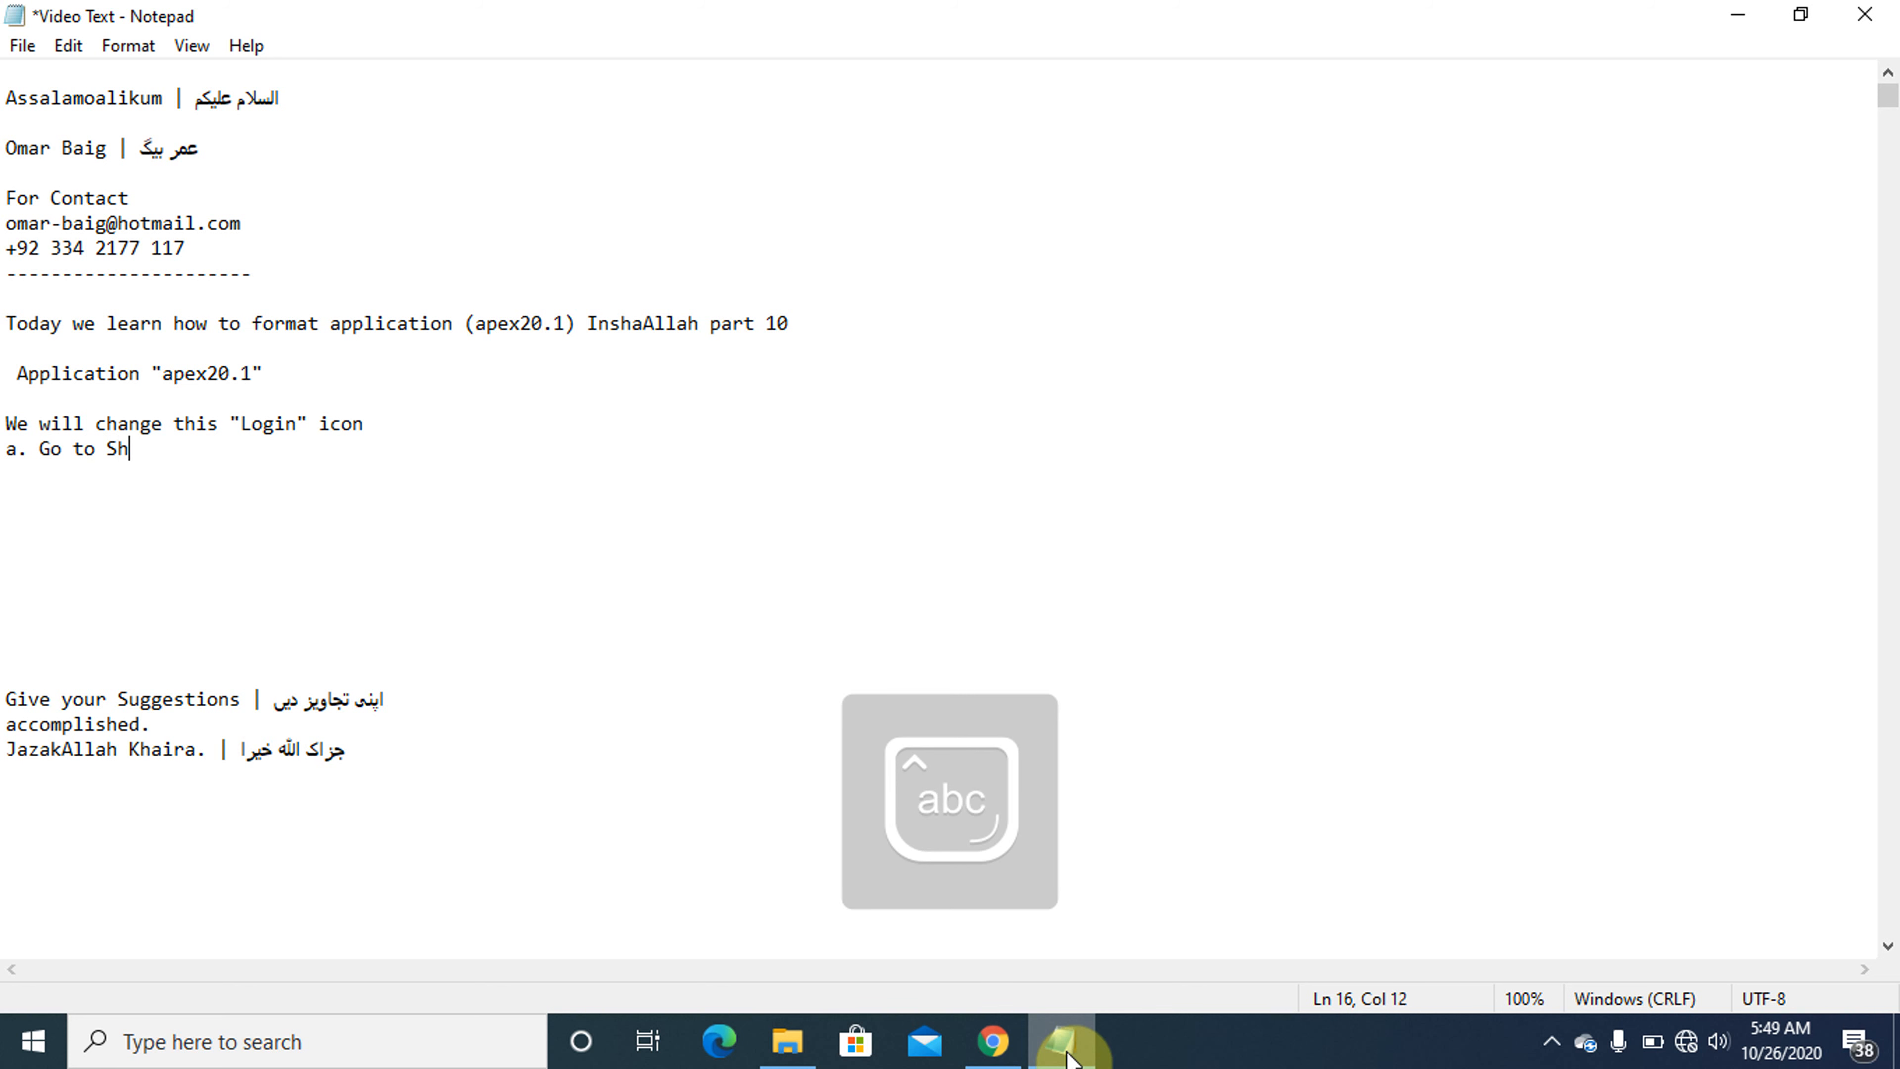
type("ared")
key("Caps_Lock")
type("C")
key("Caps_Lock")
type("omponents.")
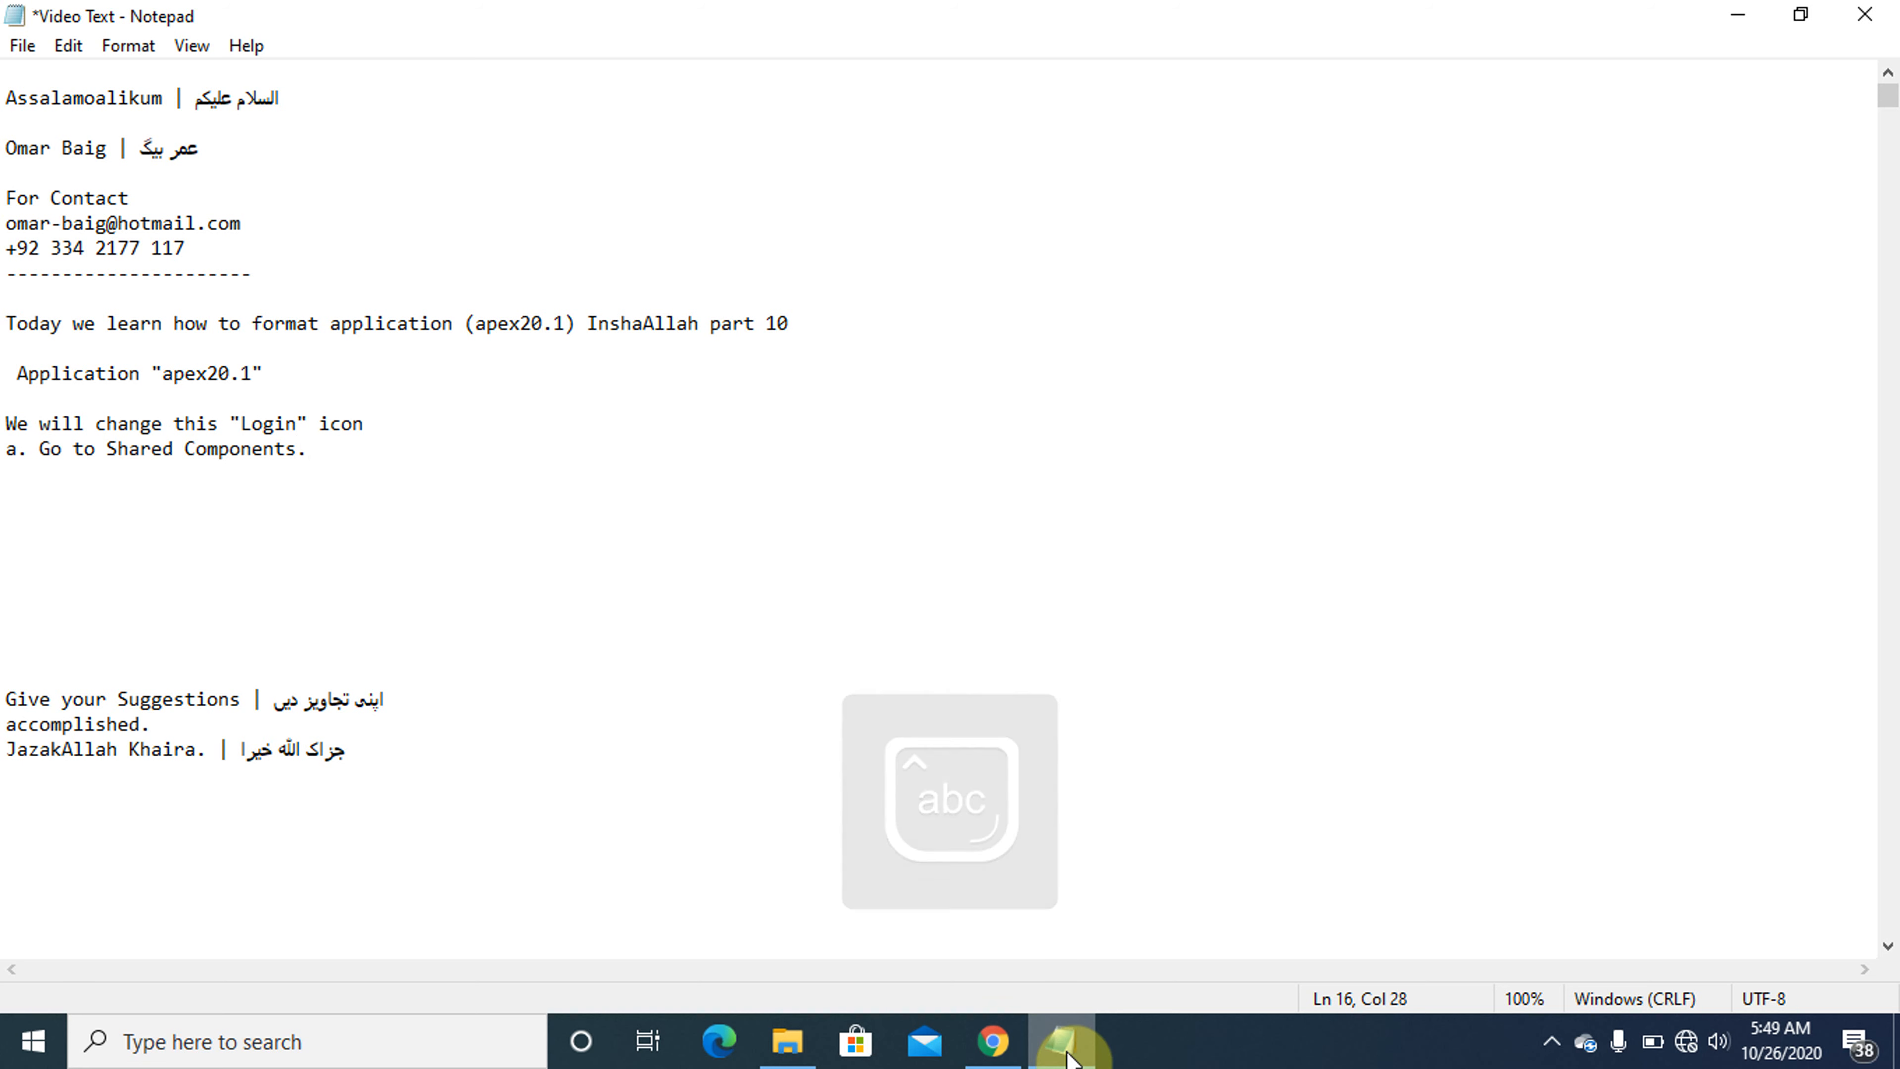
key("shift+Home")
- Switch to Chrome, close the apex20.1 sign-in page and open Shared Components of Application 100
left_click(1001, 1041)
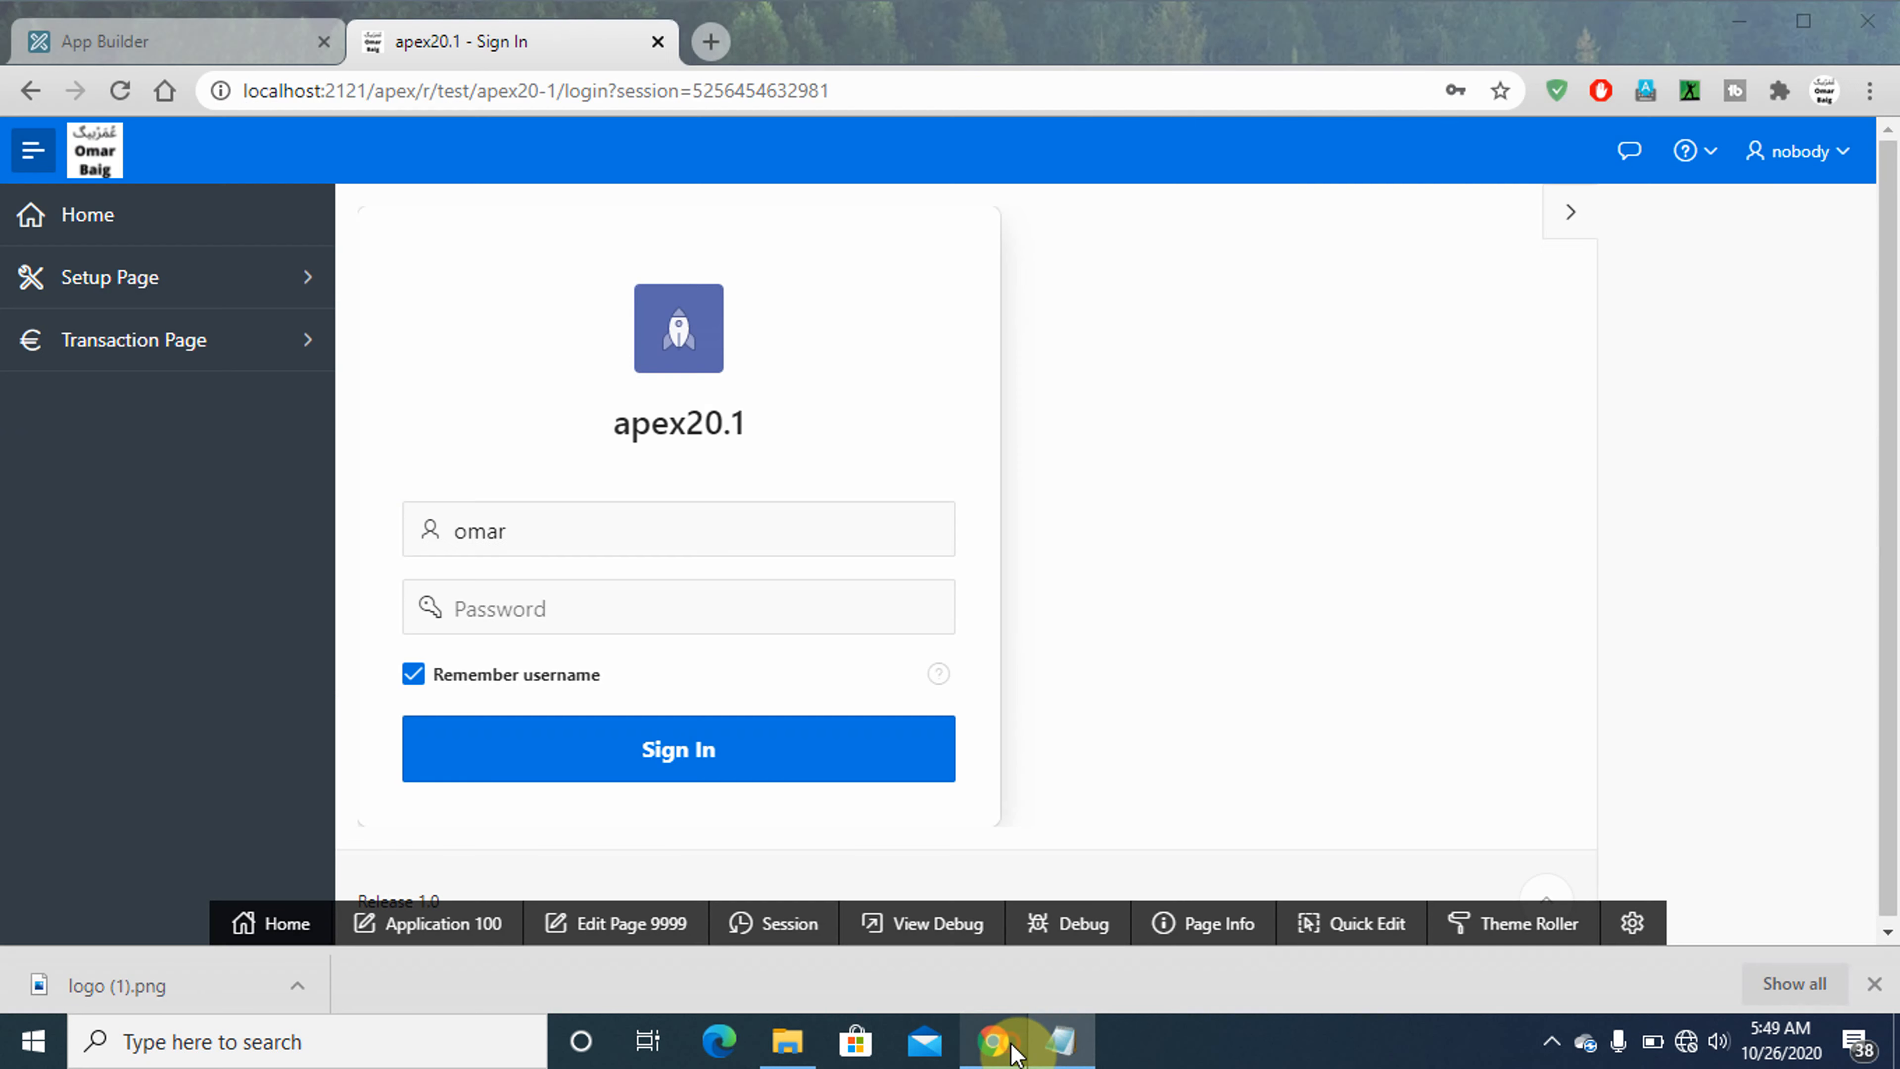
left_click(658, 41)
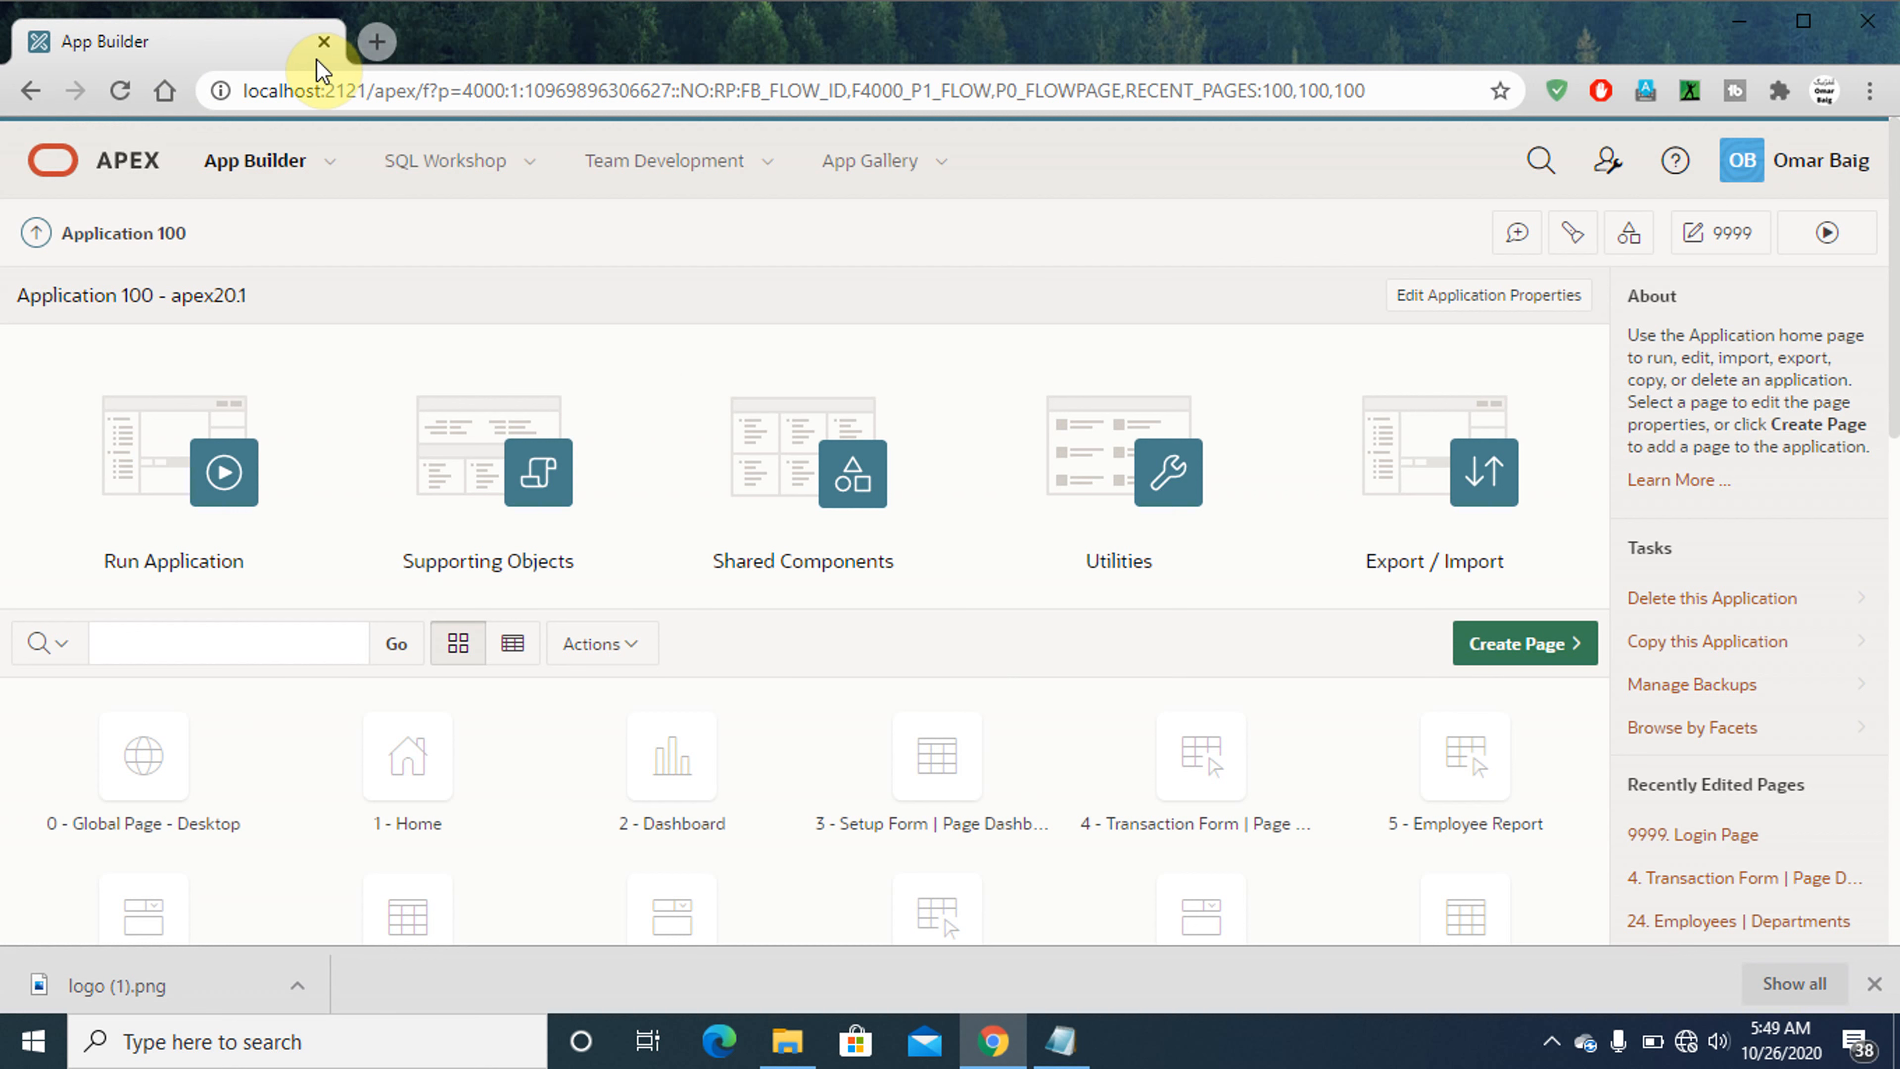
left_click(797, 495)
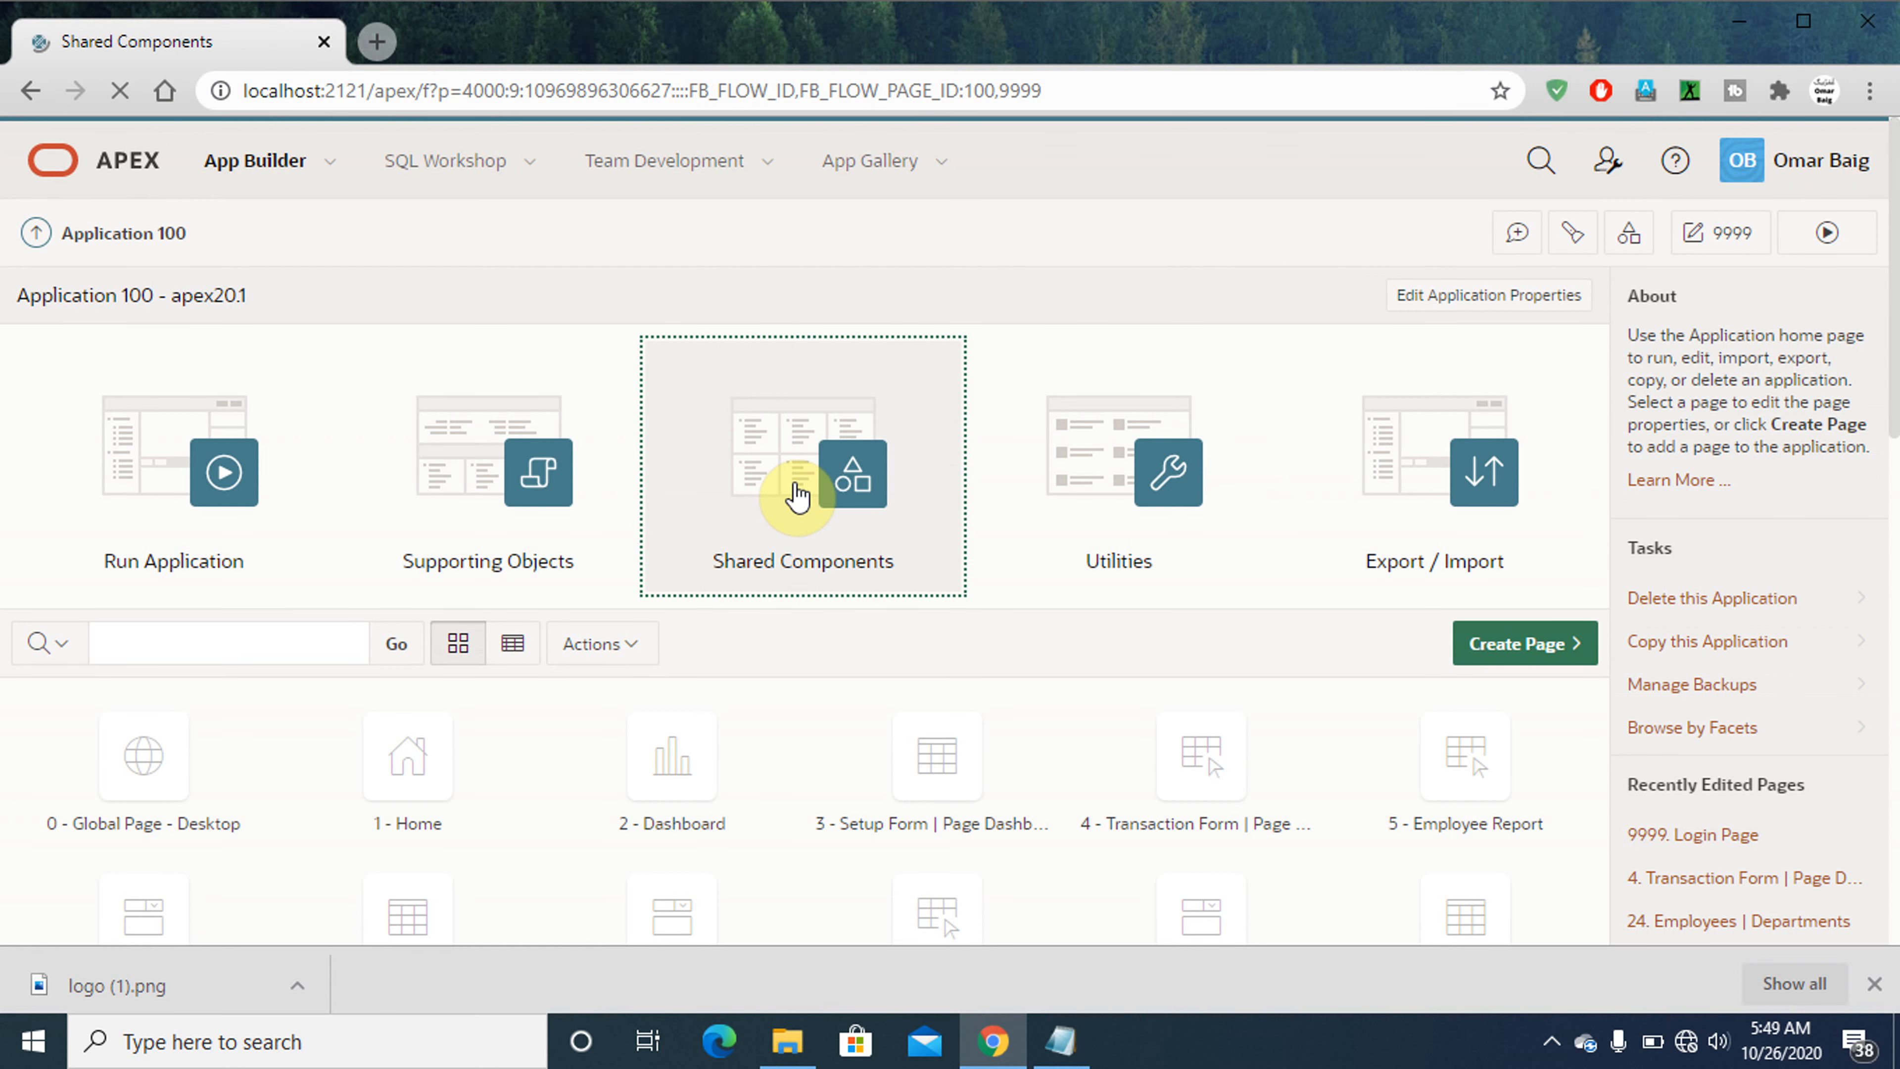
- Switch to Notepad and write 'b. Hit "Static Application Files"' on the line below instruction a
left_click(1061, 1044)
key("Down")
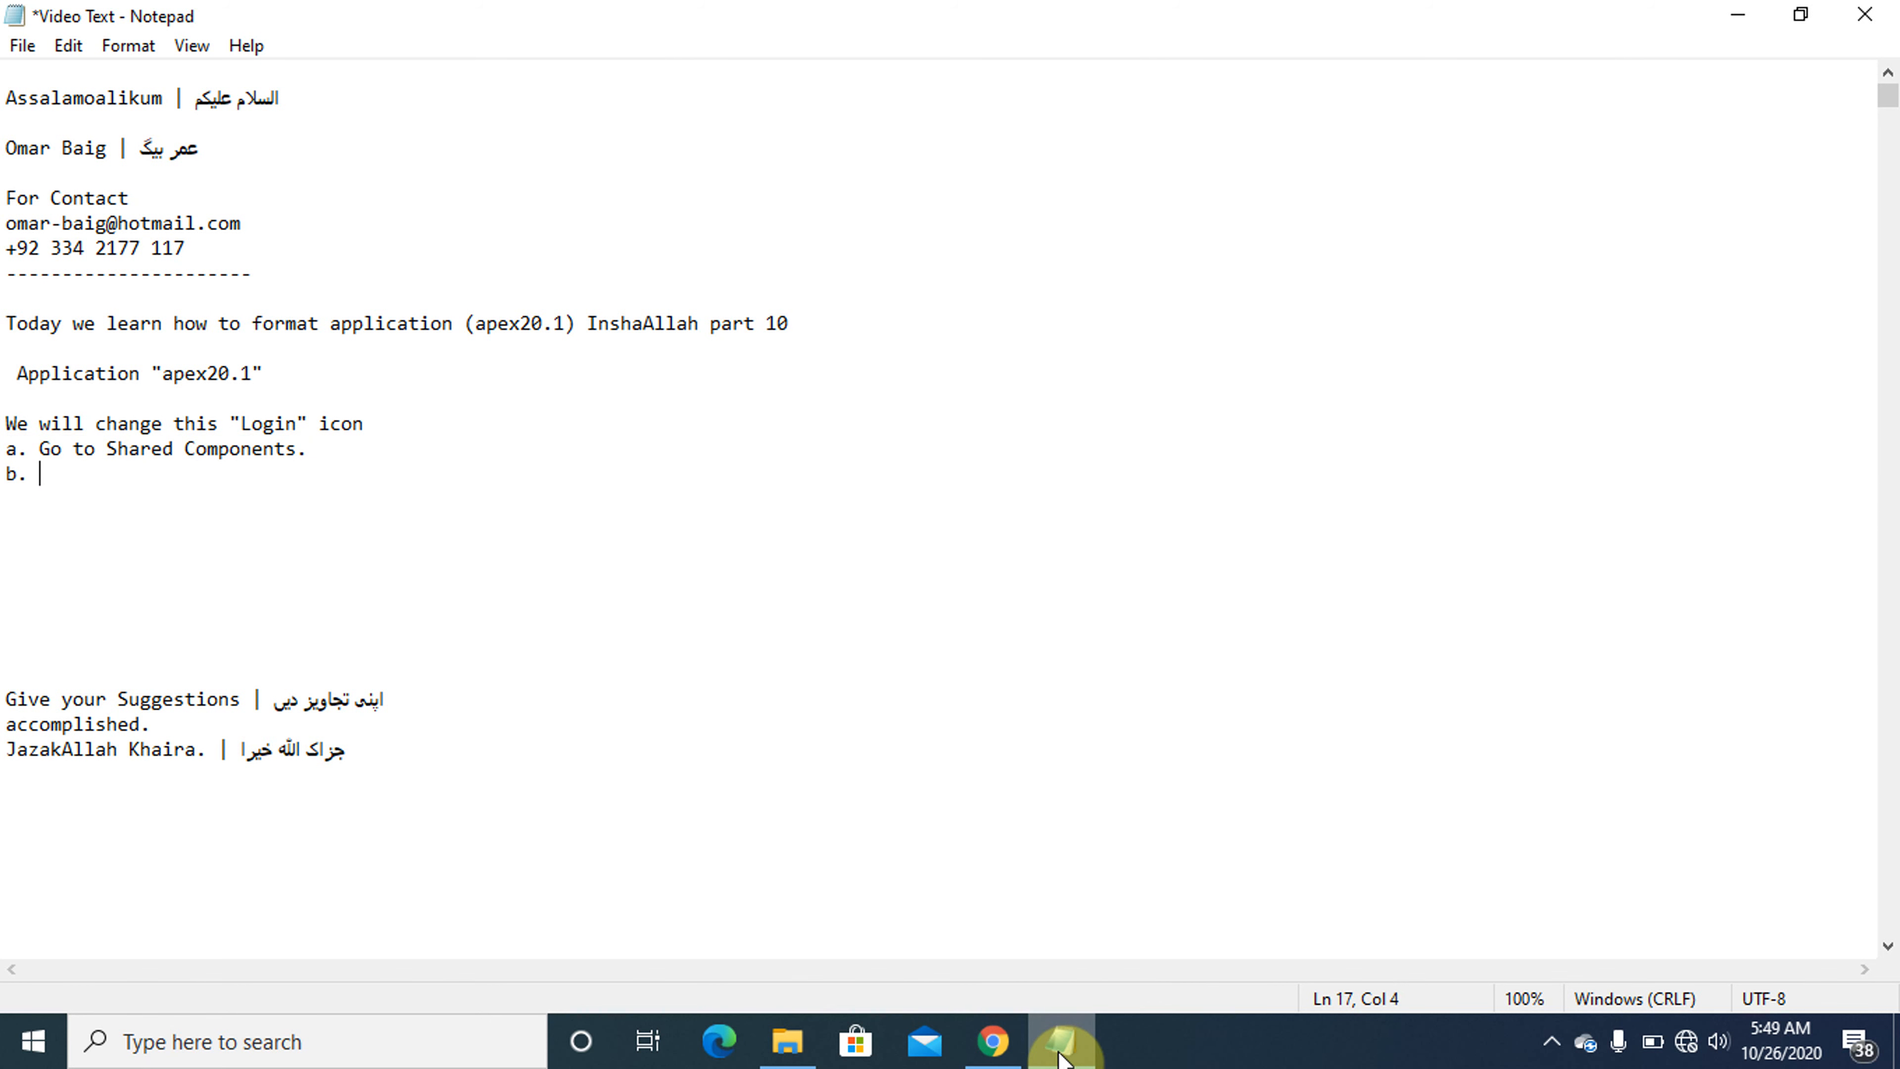
key("Caps_Lock")
type("b. H")
key("Caps_Lock")
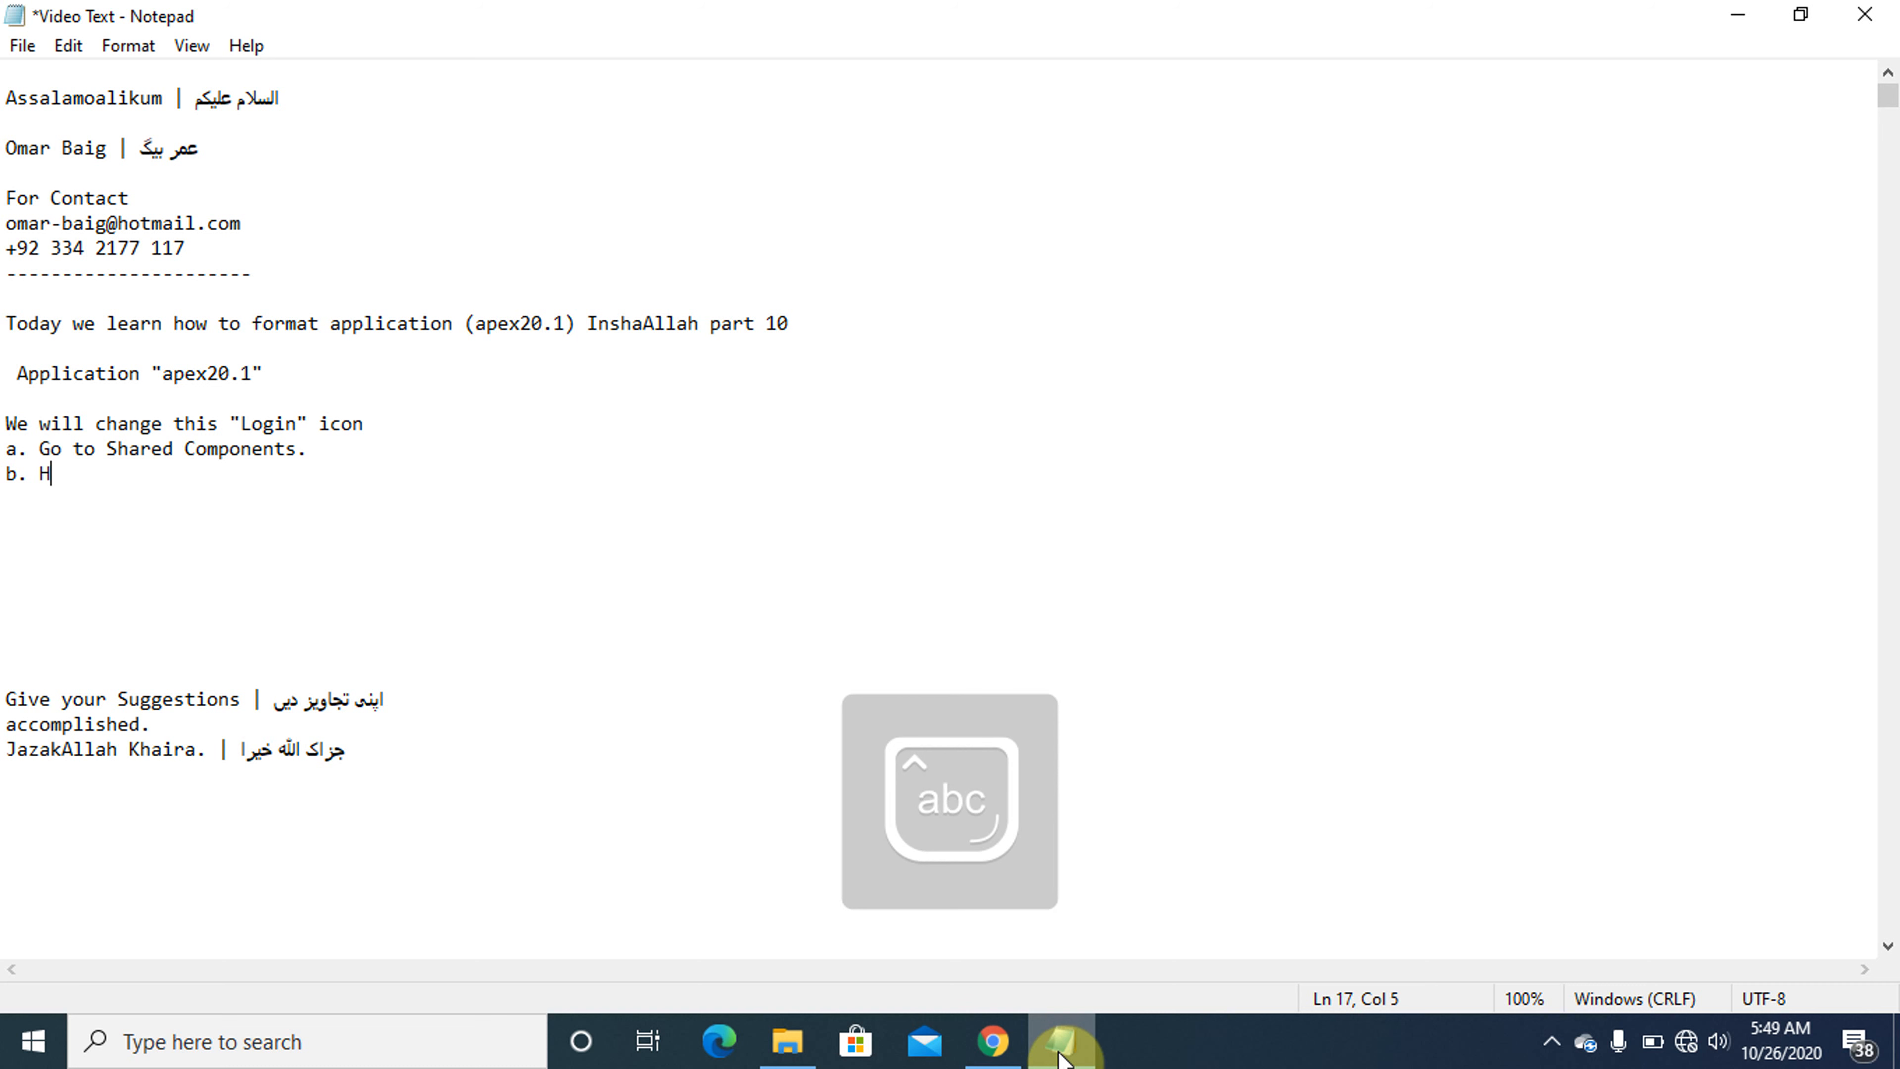
type("it ")
type("\"Sta\"")
key("Left")
key("Caps_Lock")
type("S")
key("Caps_Lock")
type("tatic")
key("Caps_Lock")
type("A")
key("Caps_Lock")
type("pp")
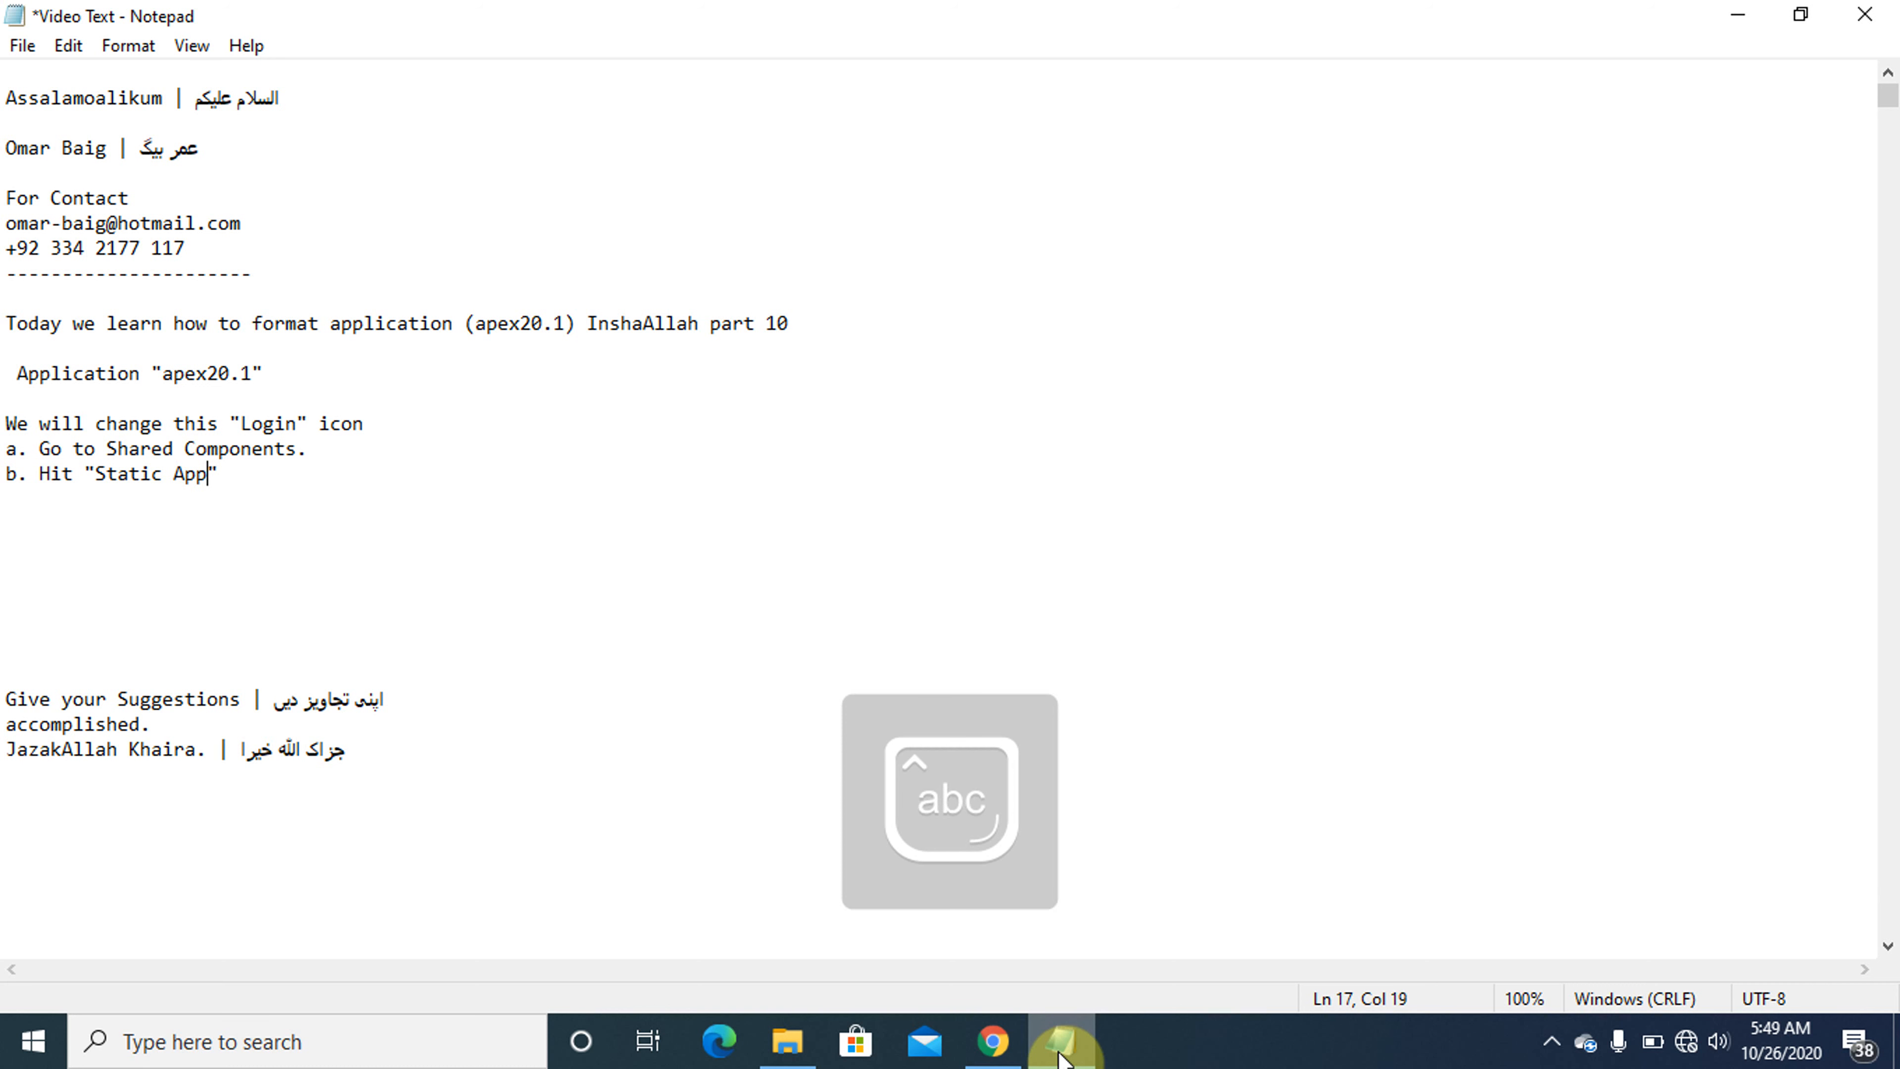
type("lication")
key("Caps_Lock")
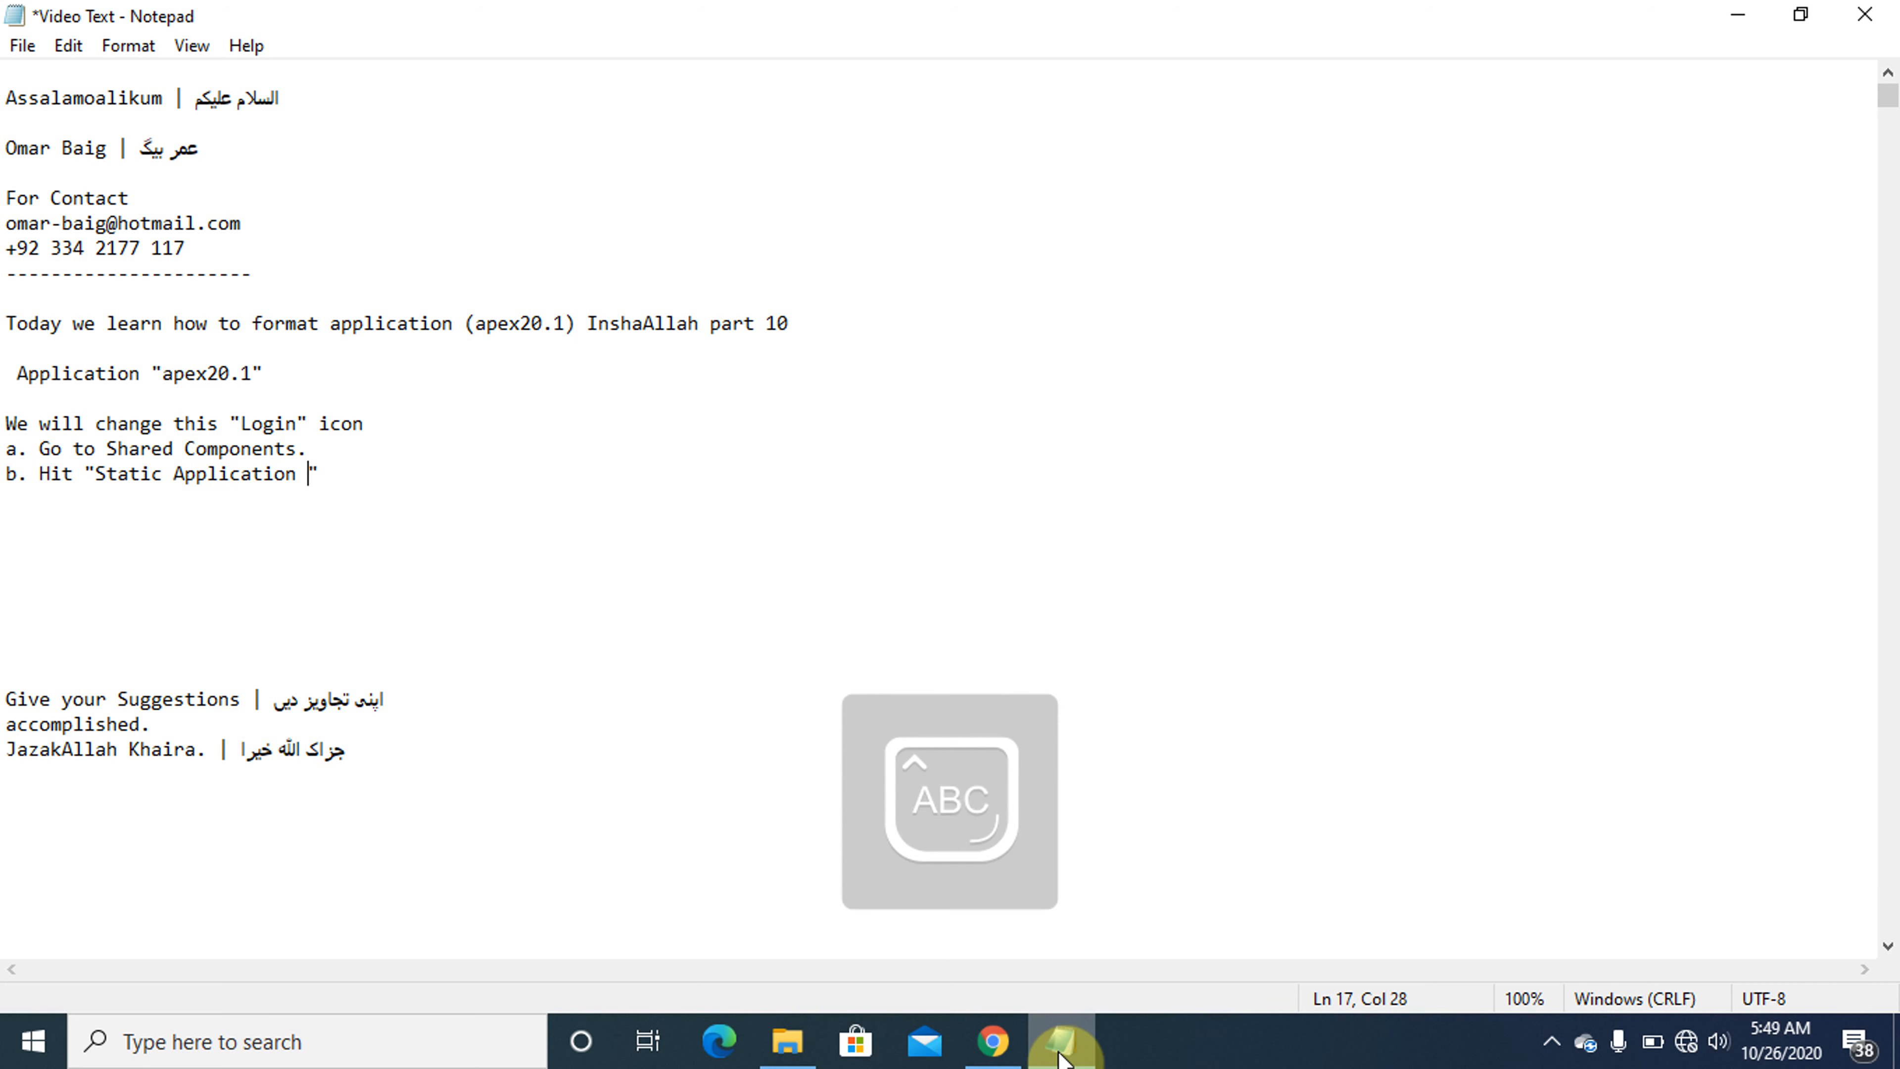
type("F")
key("Caps_Lock")
type("iles\" ")
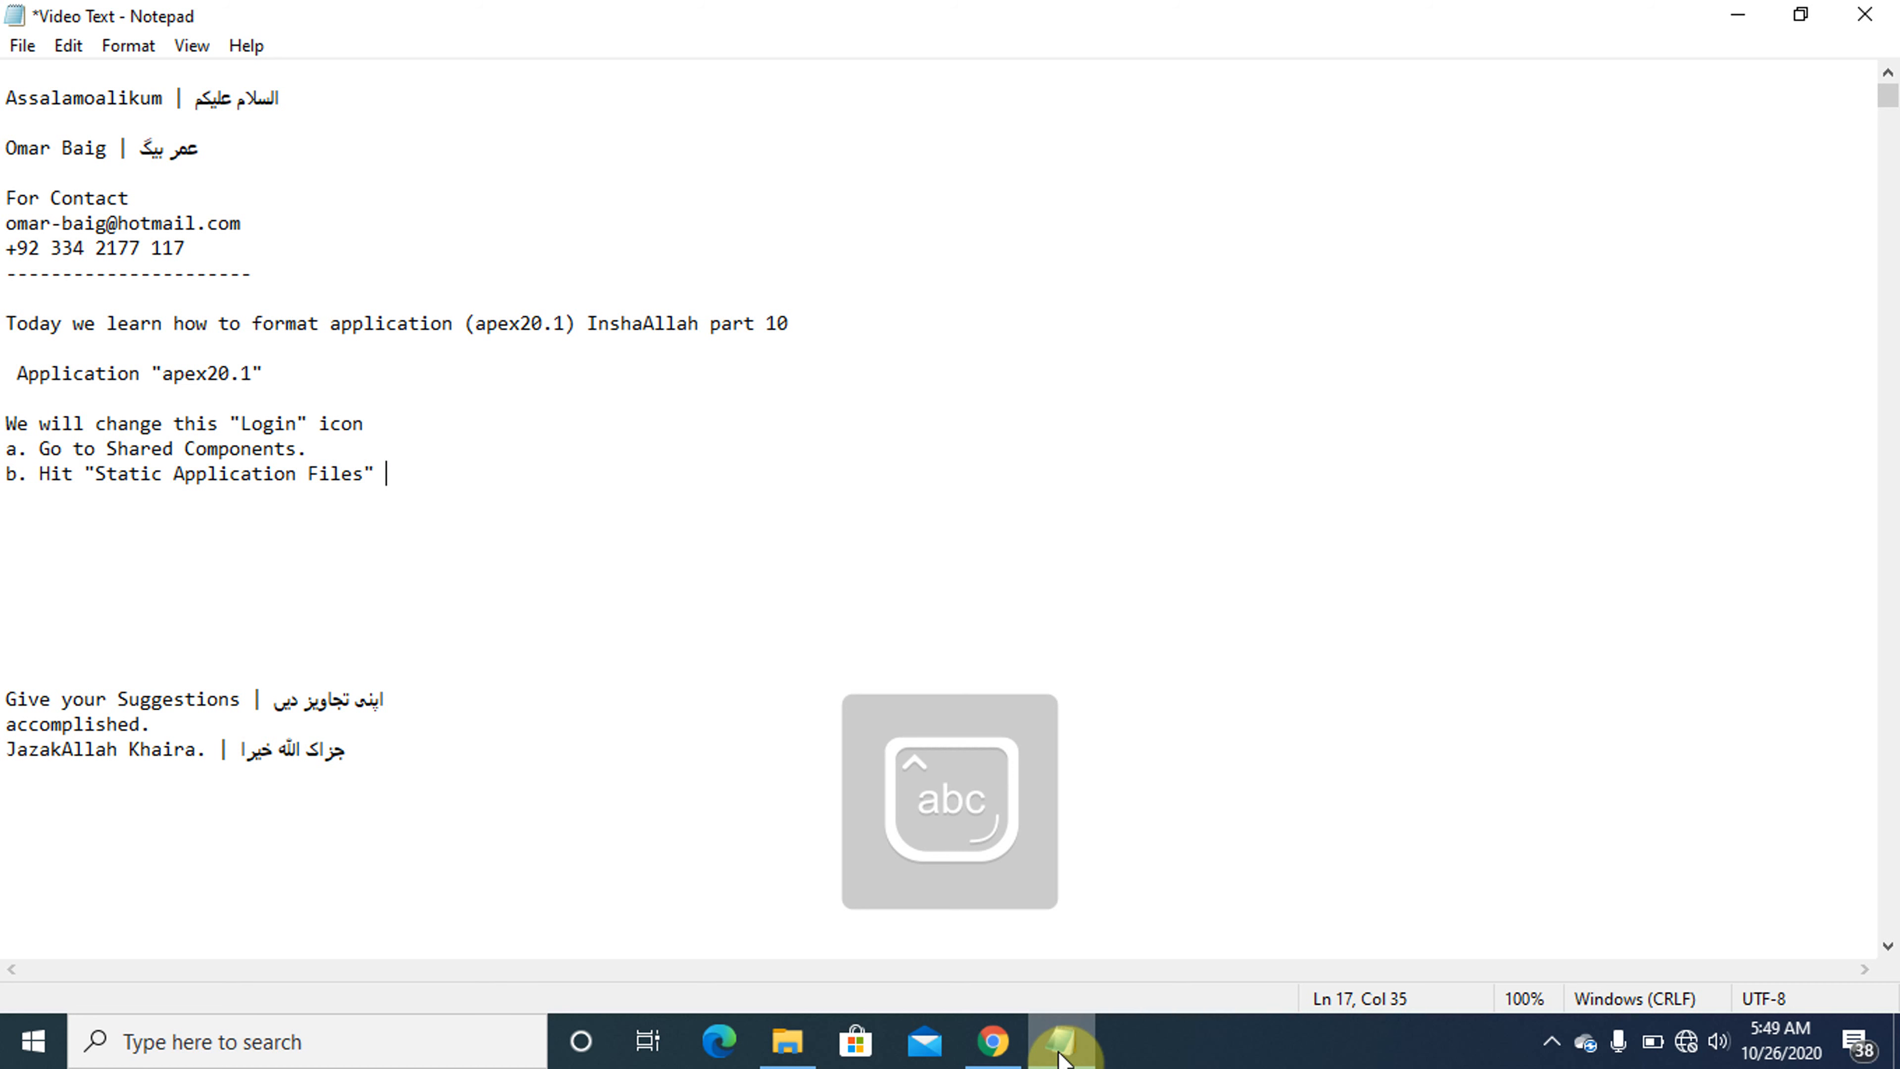
type("option u")
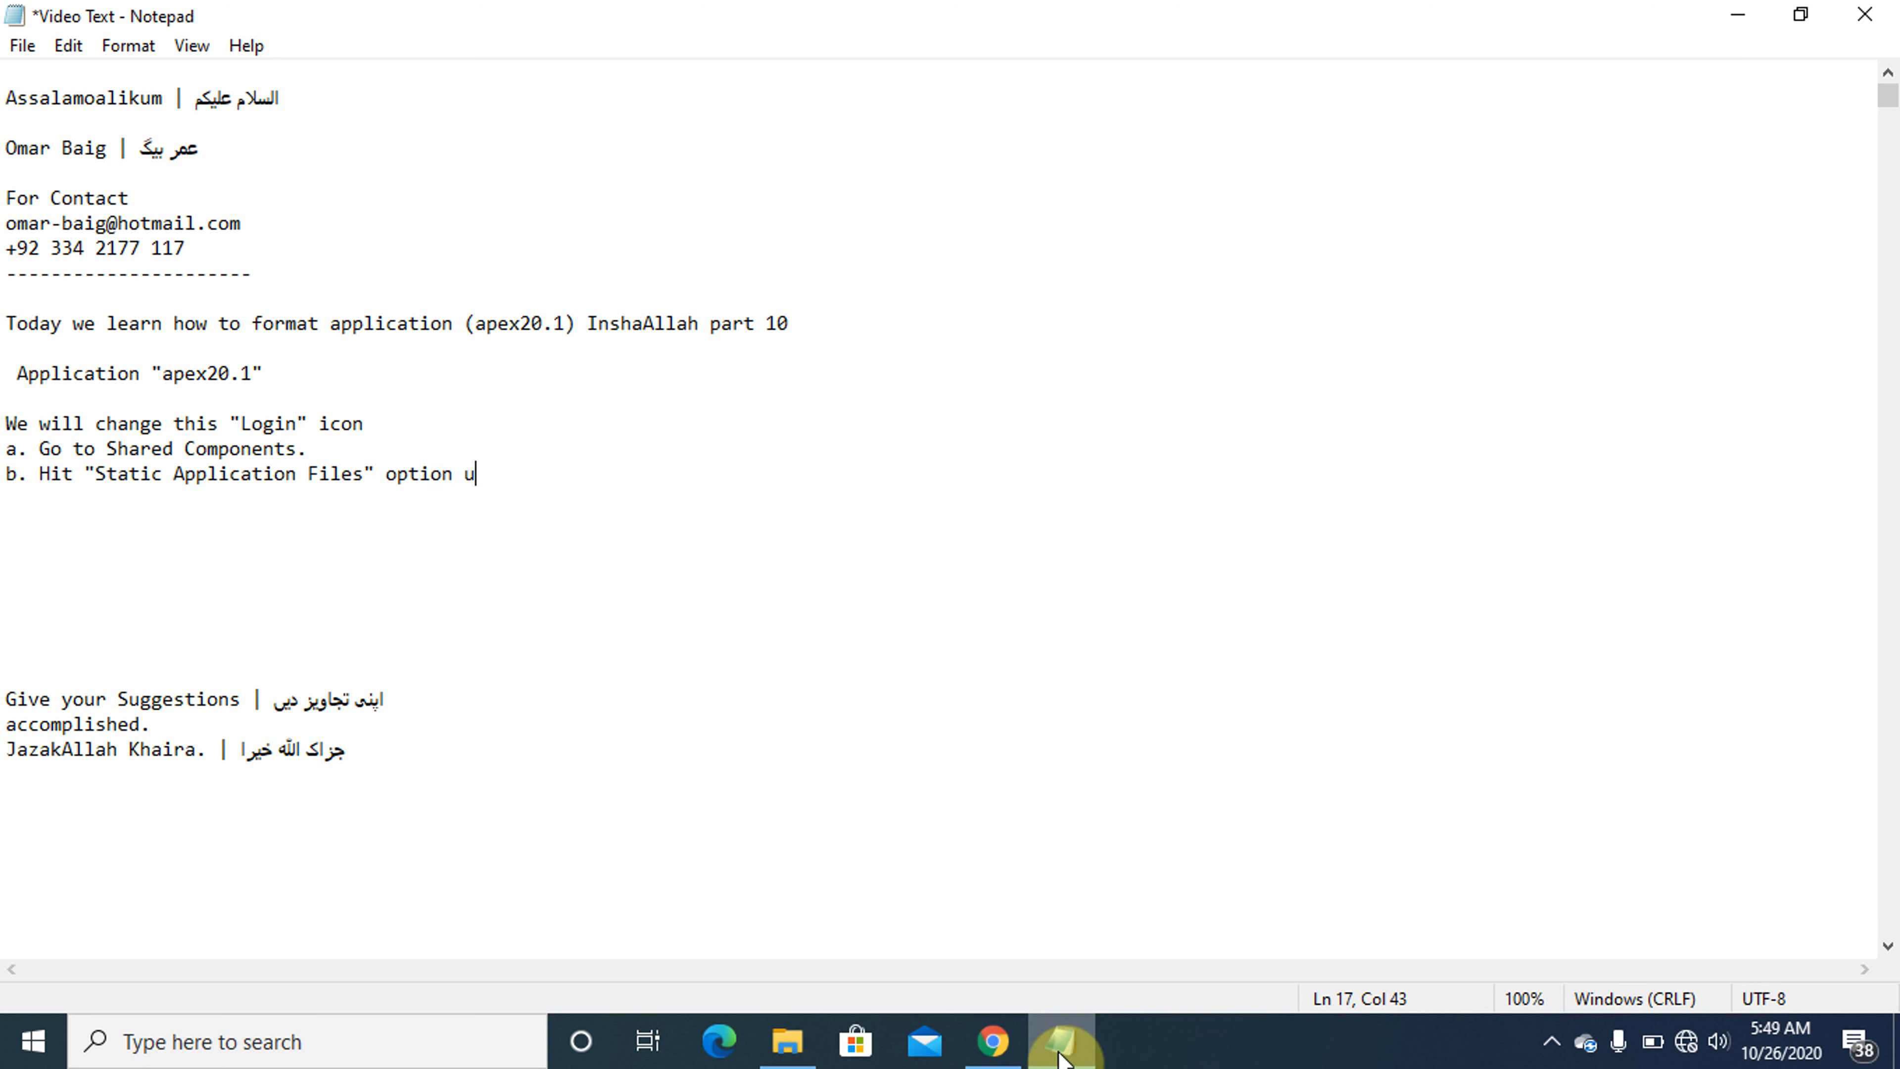
type("nder \"\"")
- Continue instruction b with the text 'option under "Static Files"'
key("Caps_Lock")
type("S")
key("Caps_Lock")
type("tati")
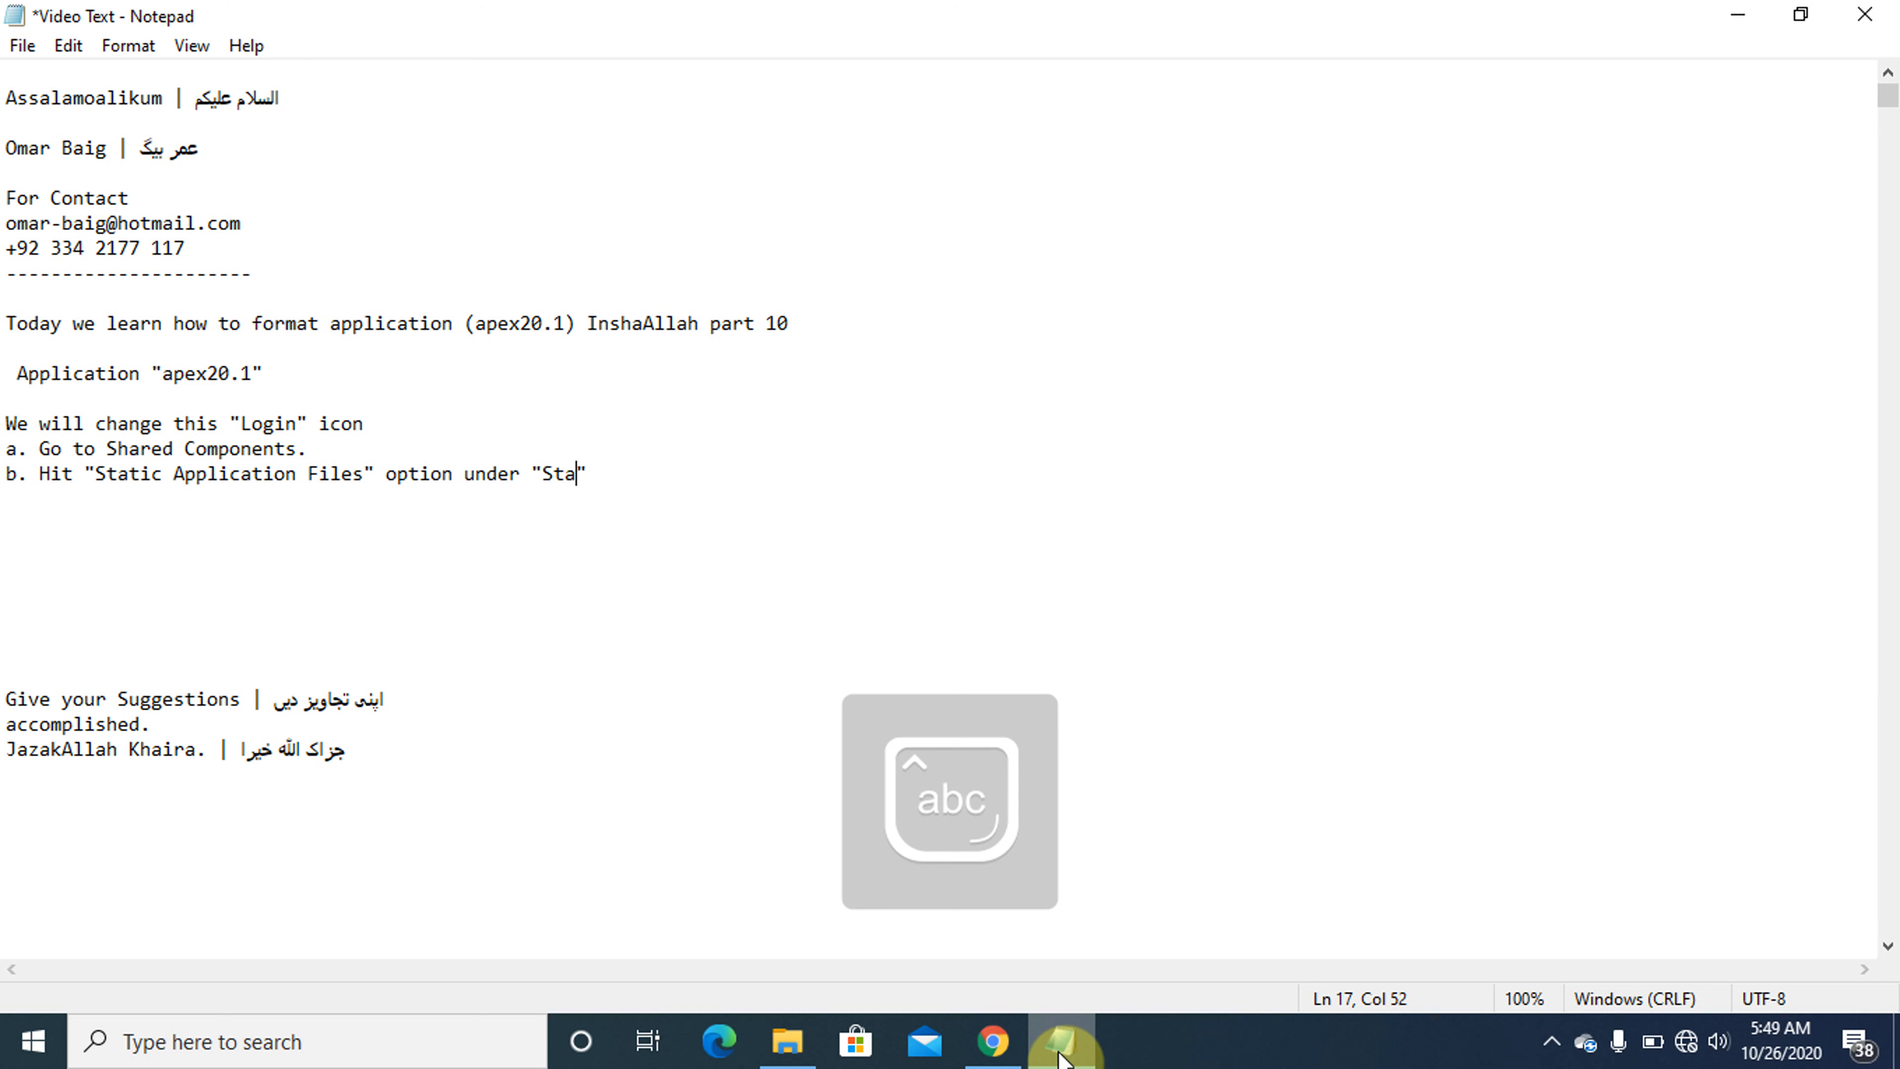
type("c")
key("Caps_Lock")
type("F")
key("Caps_Lock")
type("iles")
- Check the section heading on the Shared Components page in Chrome and shorten "Static Files" to "Files" in instruction b in Notepad
left_click(1061, 1049)
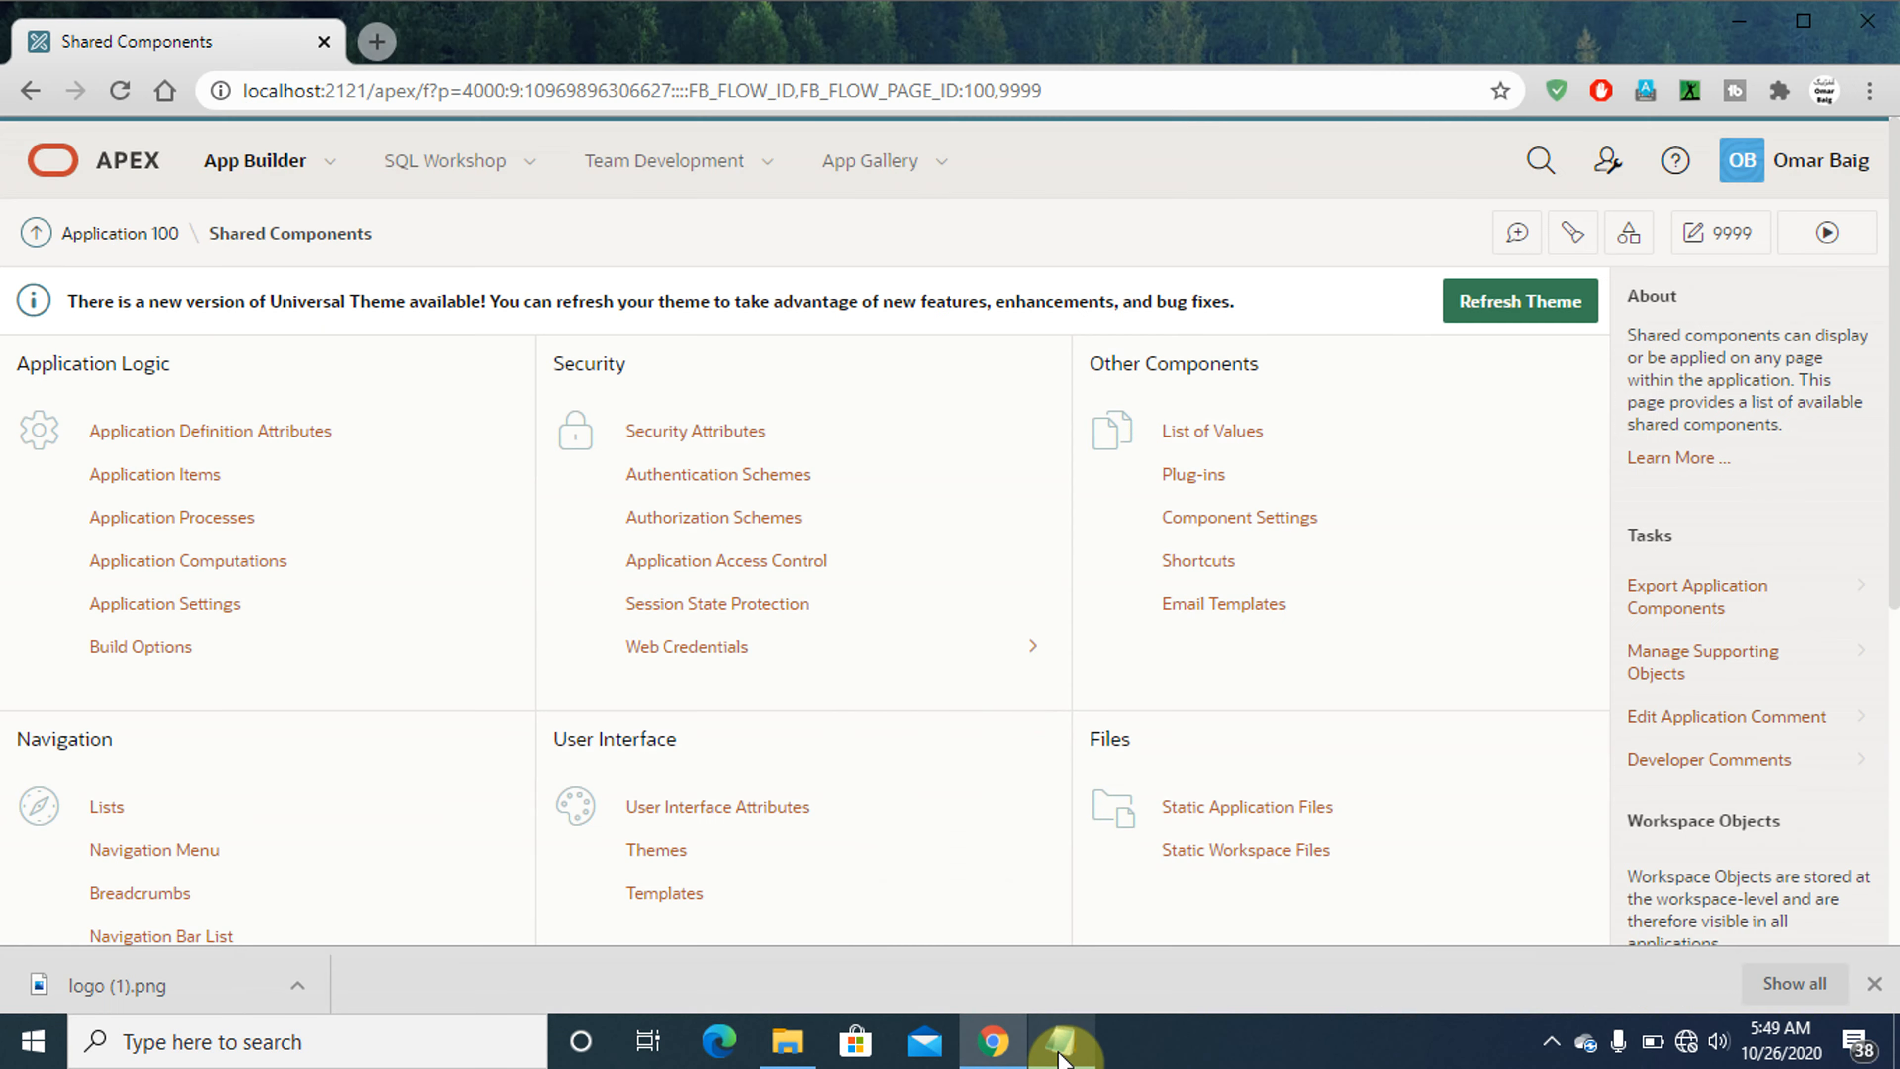
left_click(1061, 1051)
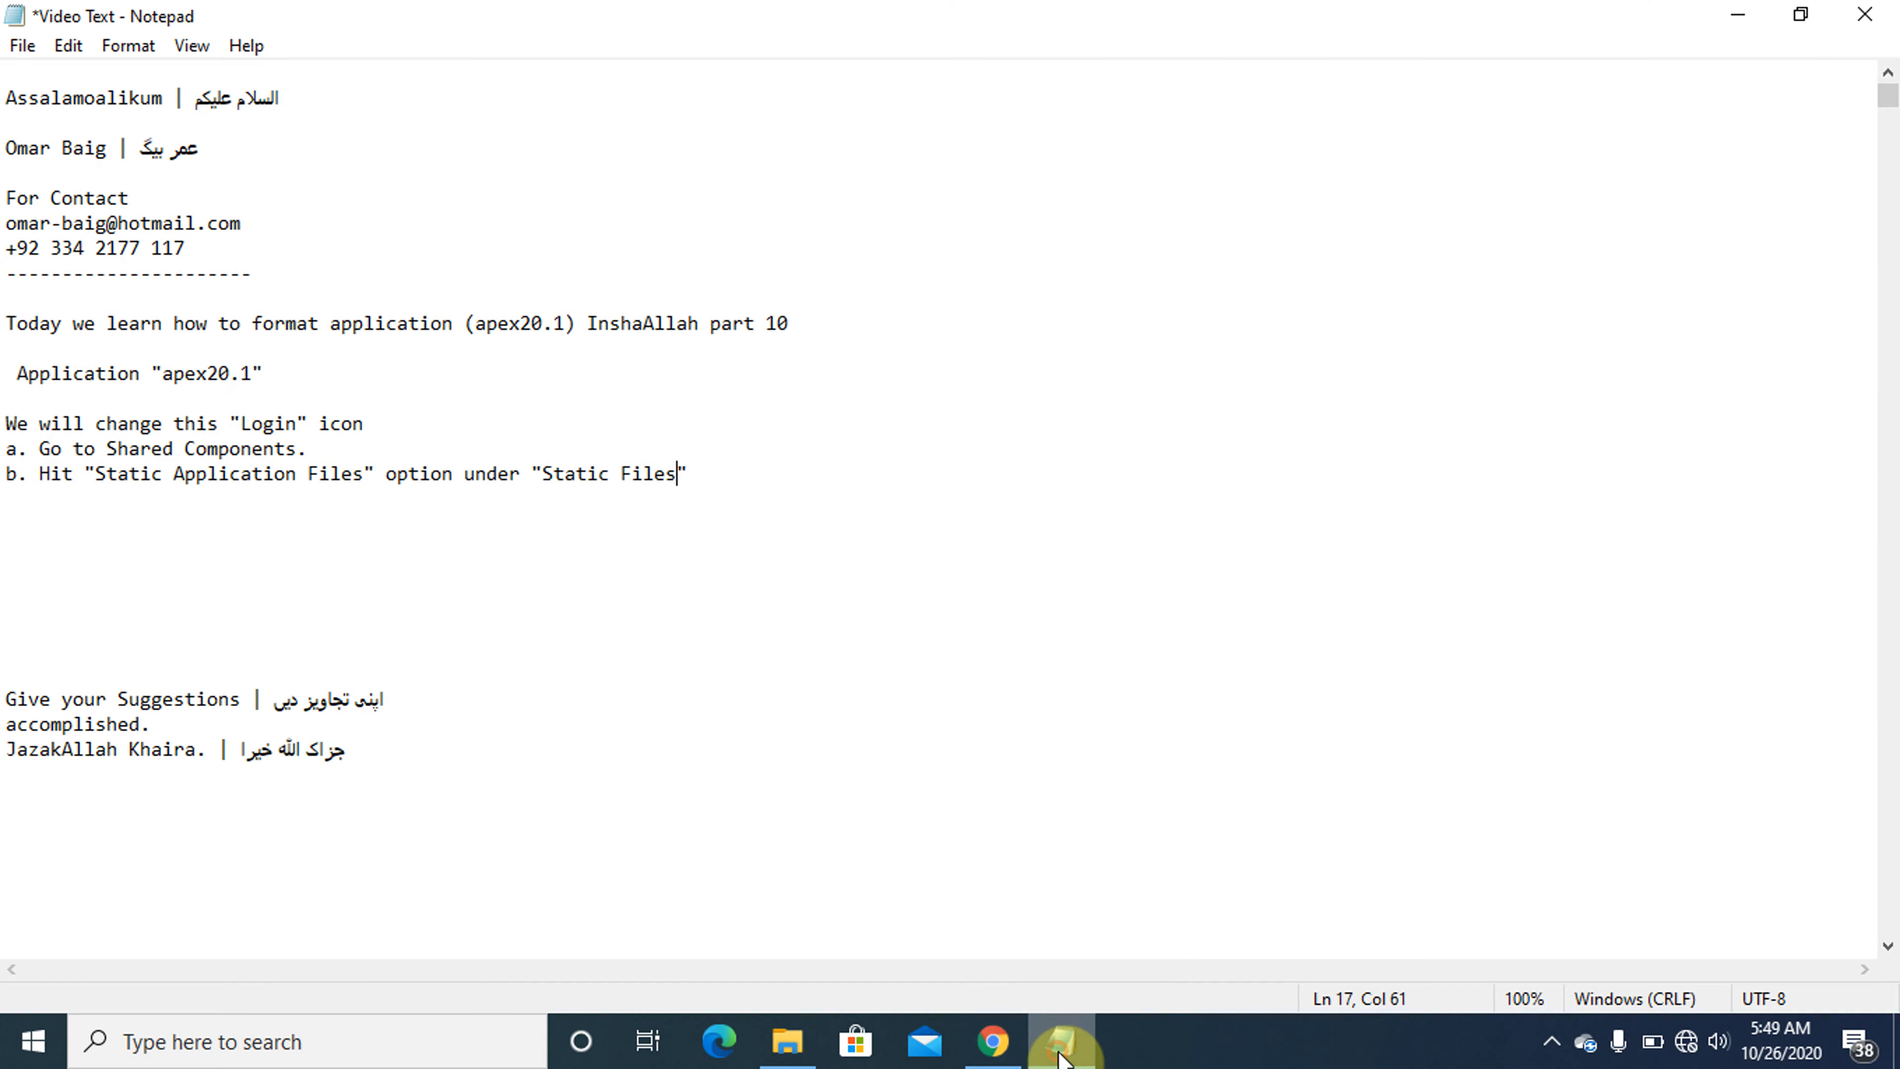
left_click(628, 473)
key("BackSpace")
key("BackSpace")
key("BackSpace")
key("BackSpace")
key("BackSpace")
key("BackSpace")
key("BackSpace")
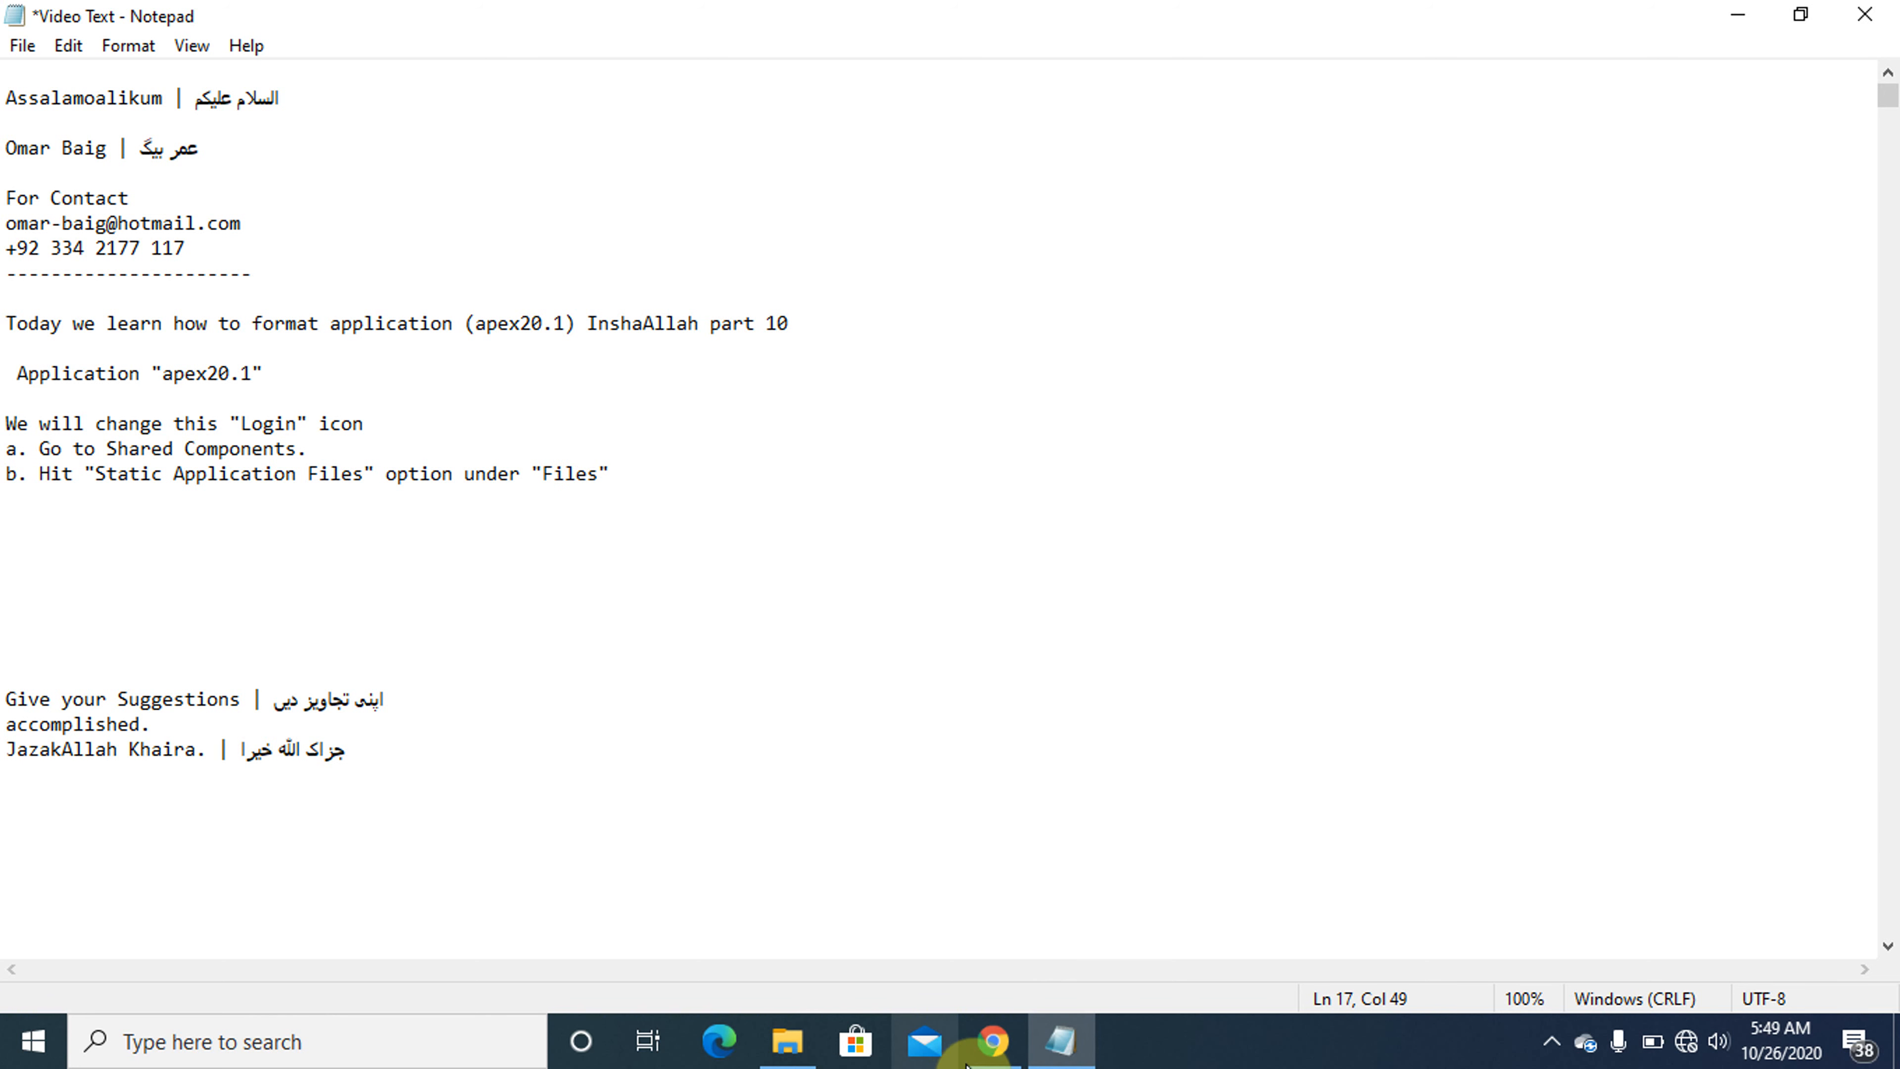
- Switch to Chrome and open Static Application Files from the Shared Components page
left_click(1061, 1040)
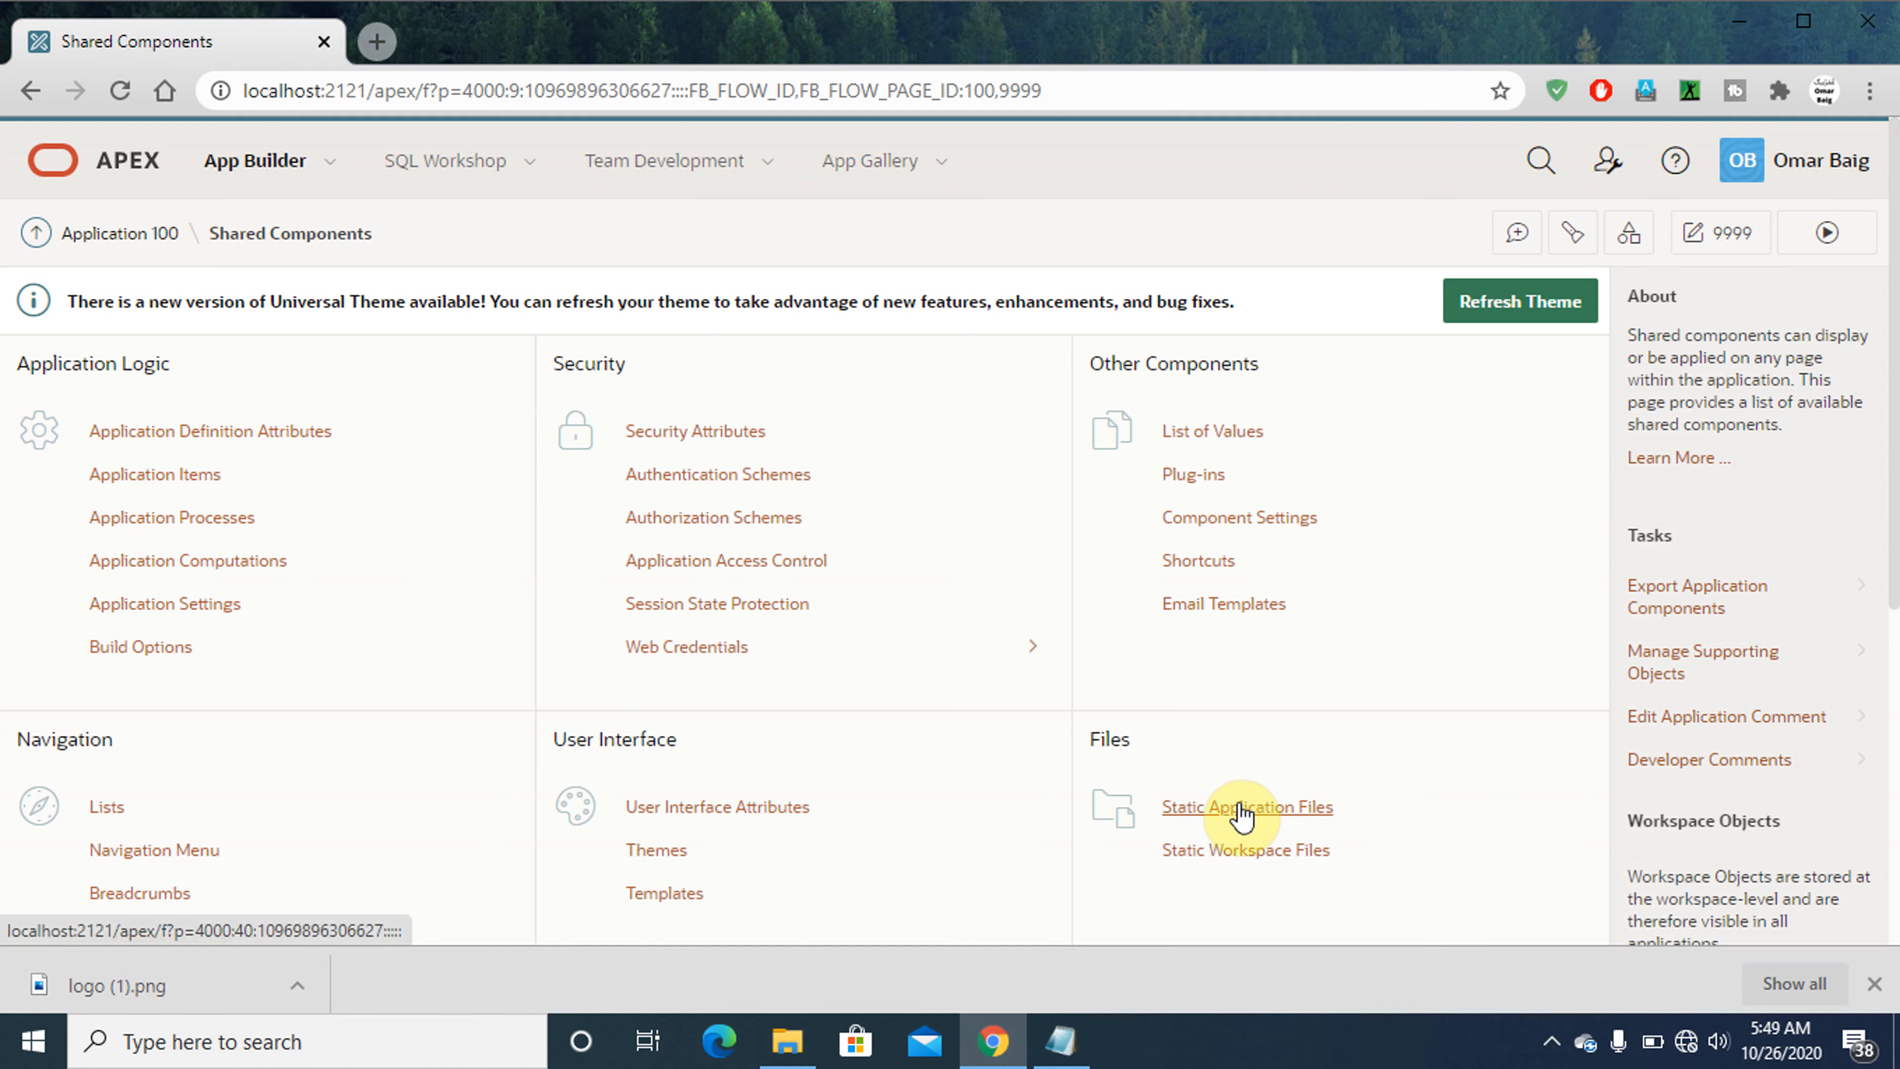
left_click(1246, 810)
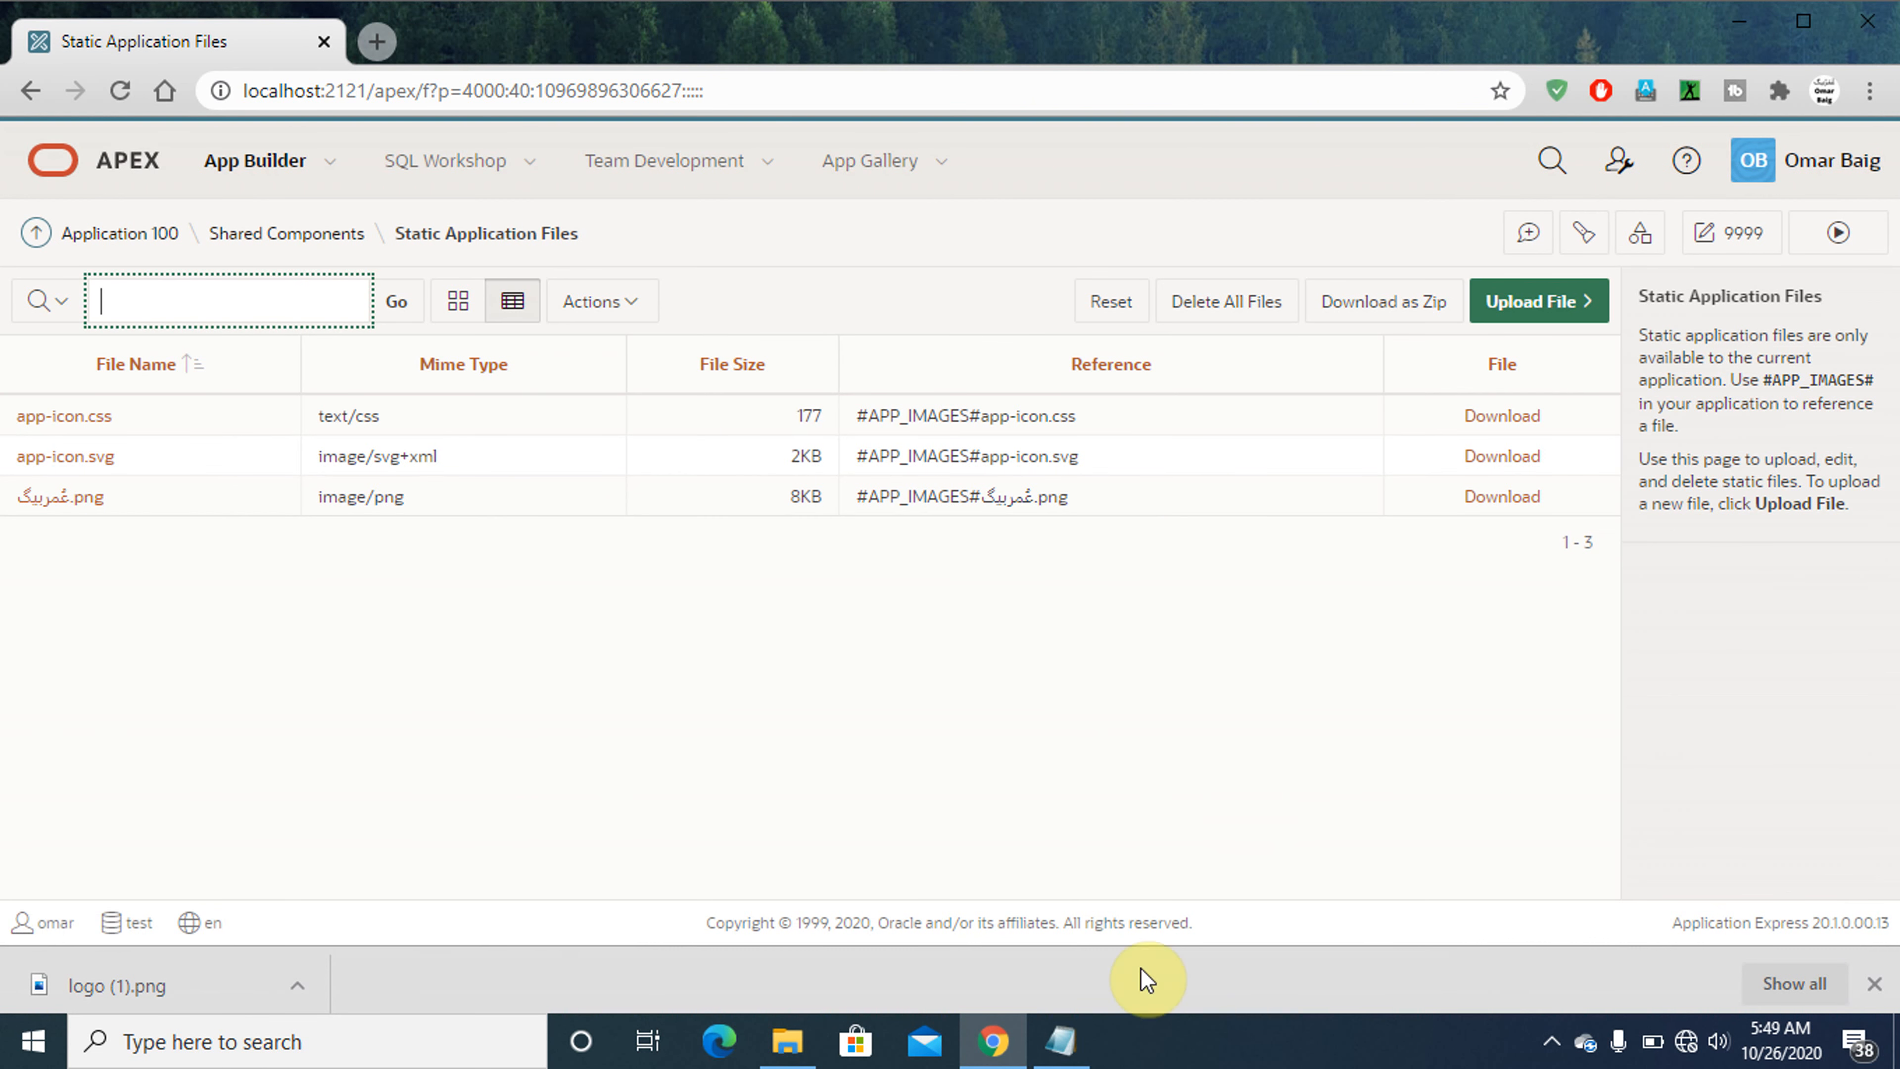
- Switch to Notepad, add the line 'c. Hit "Upload File" button.' below instruction b and select it
left_click(1062, 1040)
key("Down")
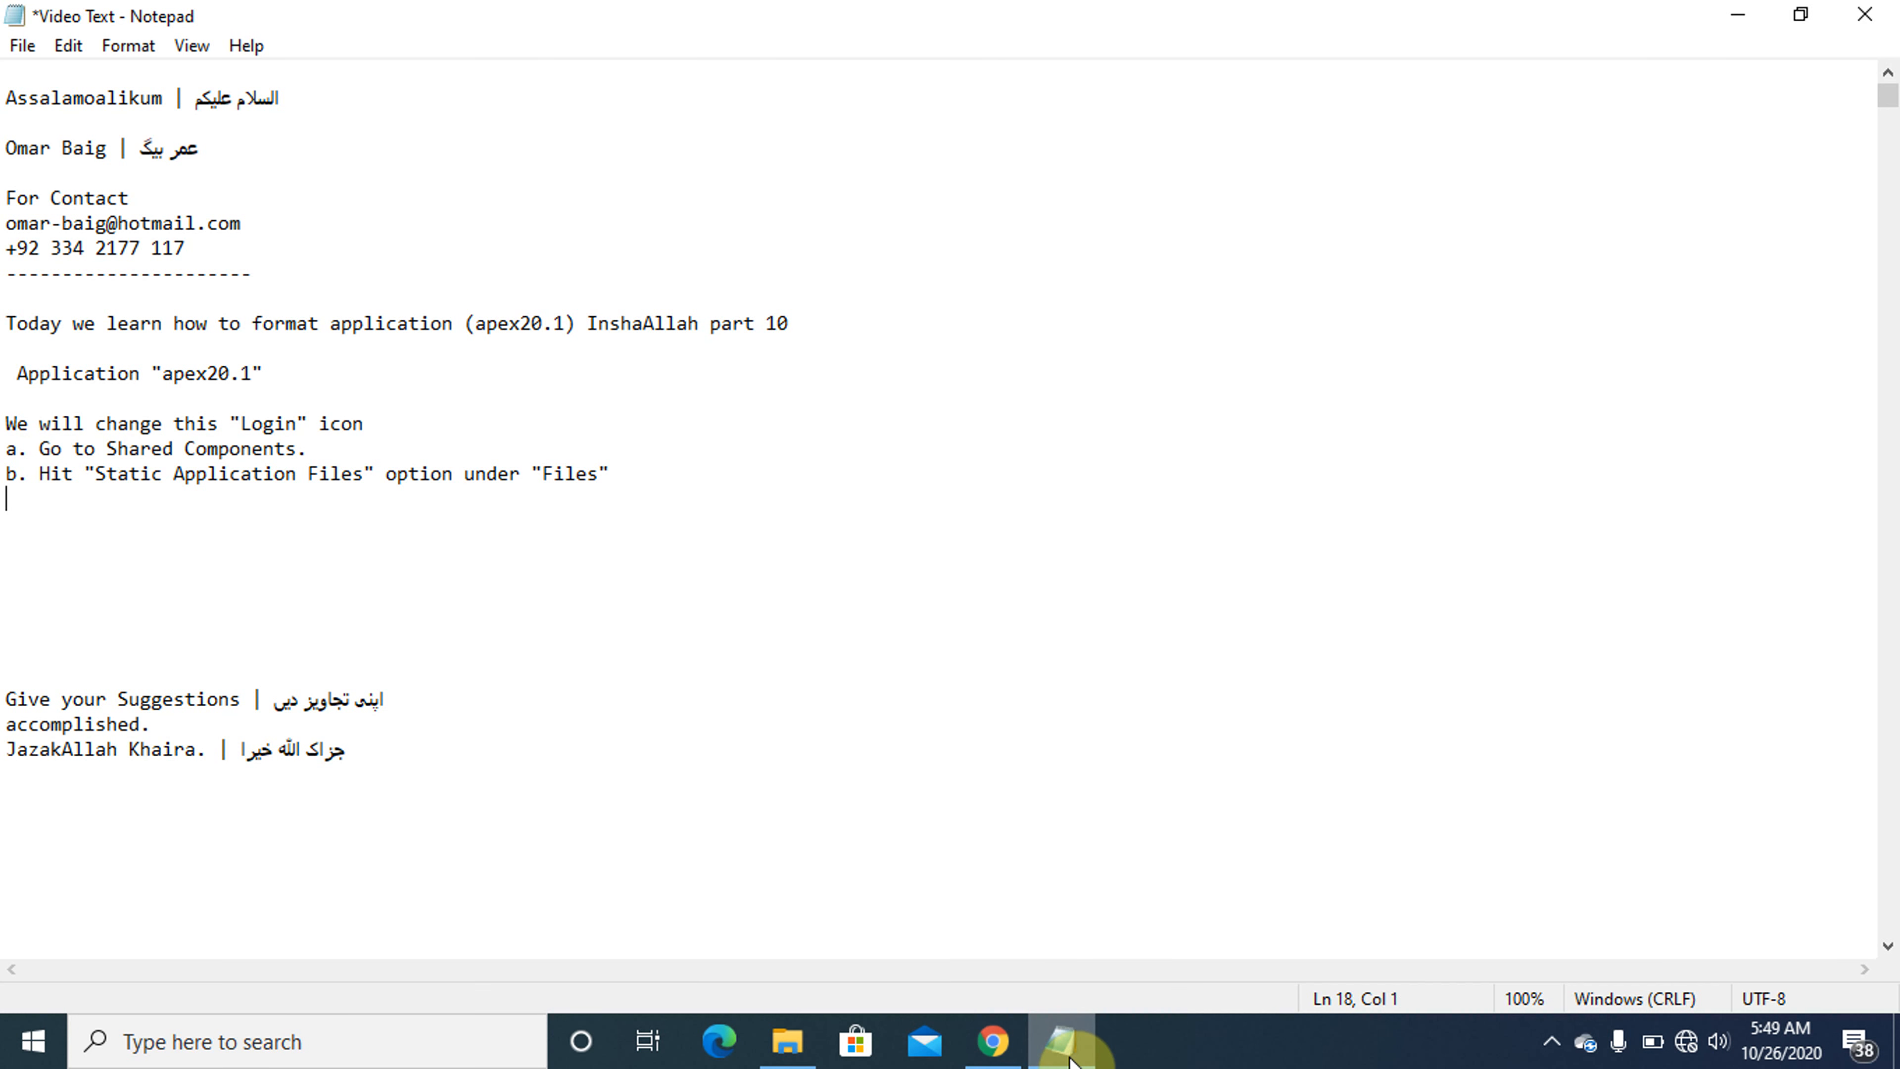
type("c. Hit")
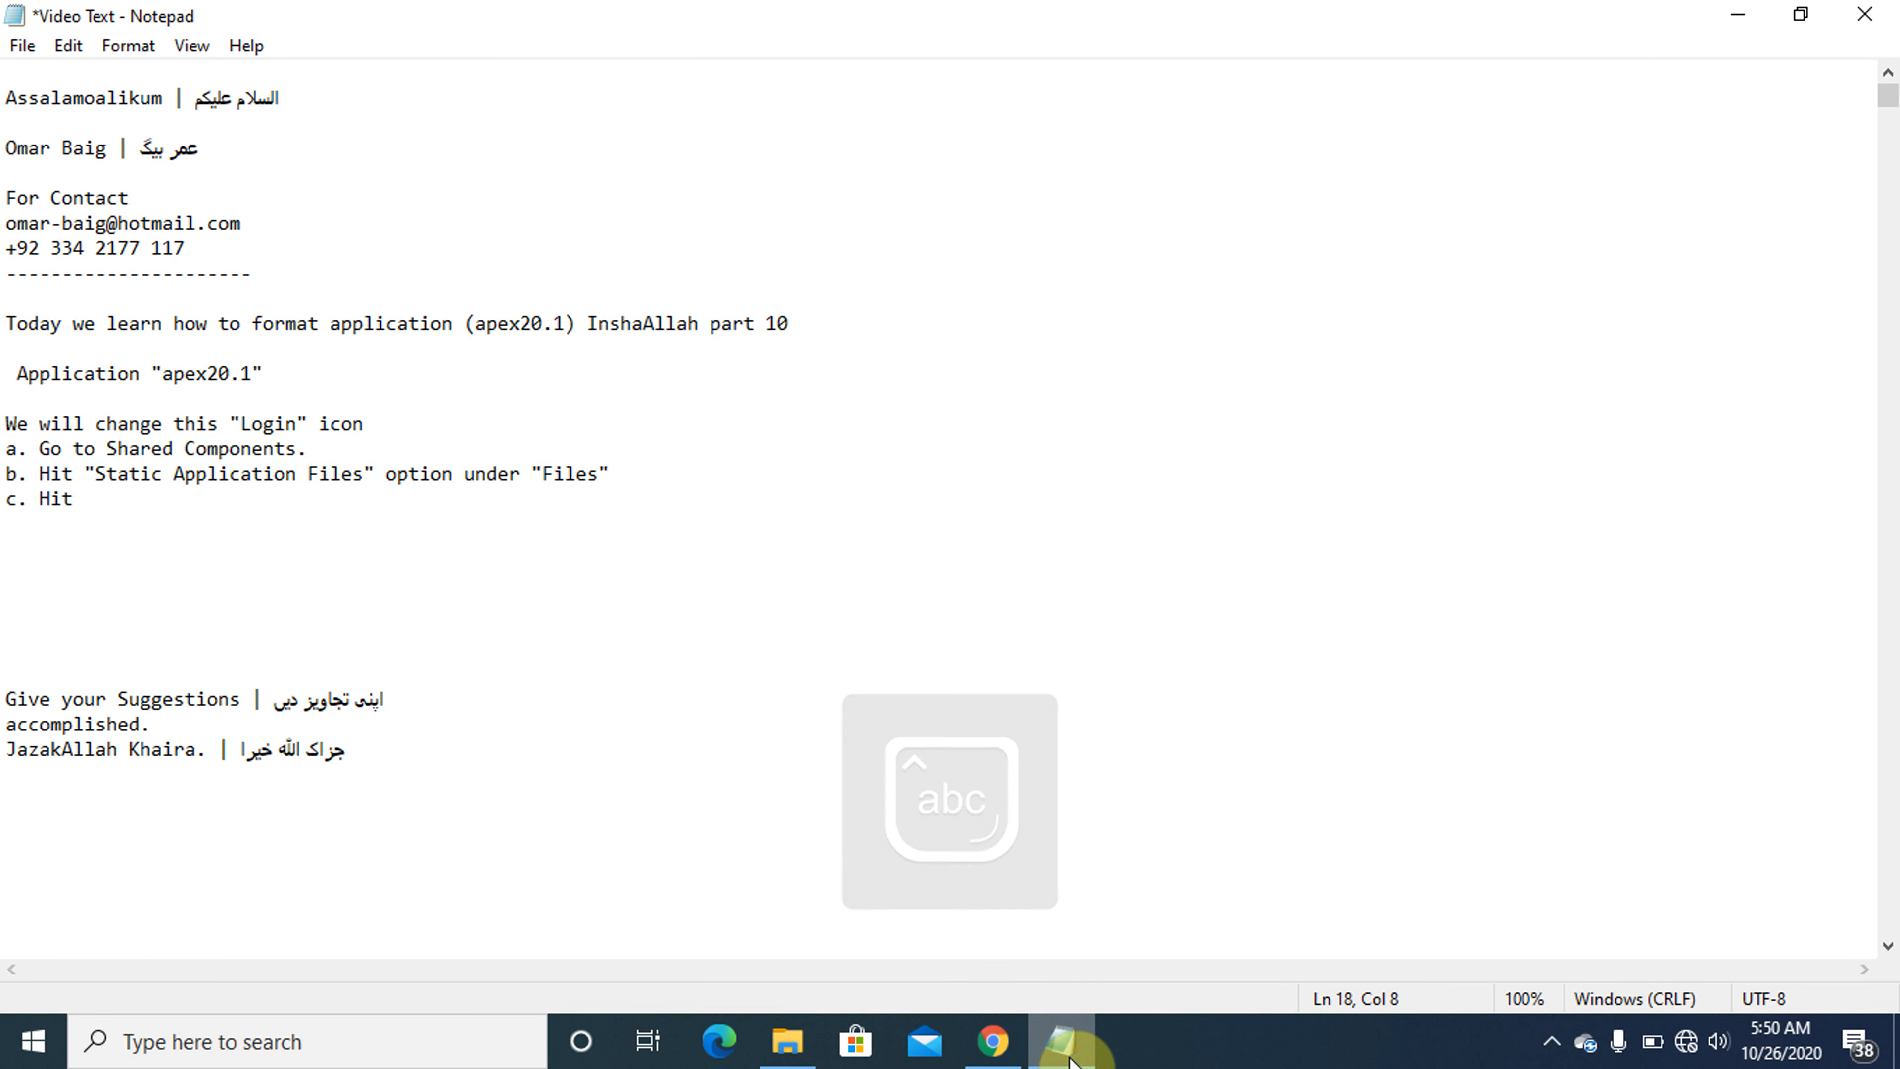
type(" \"Upload\"")
key("Left")
key("Caps_Lock")
type("U")
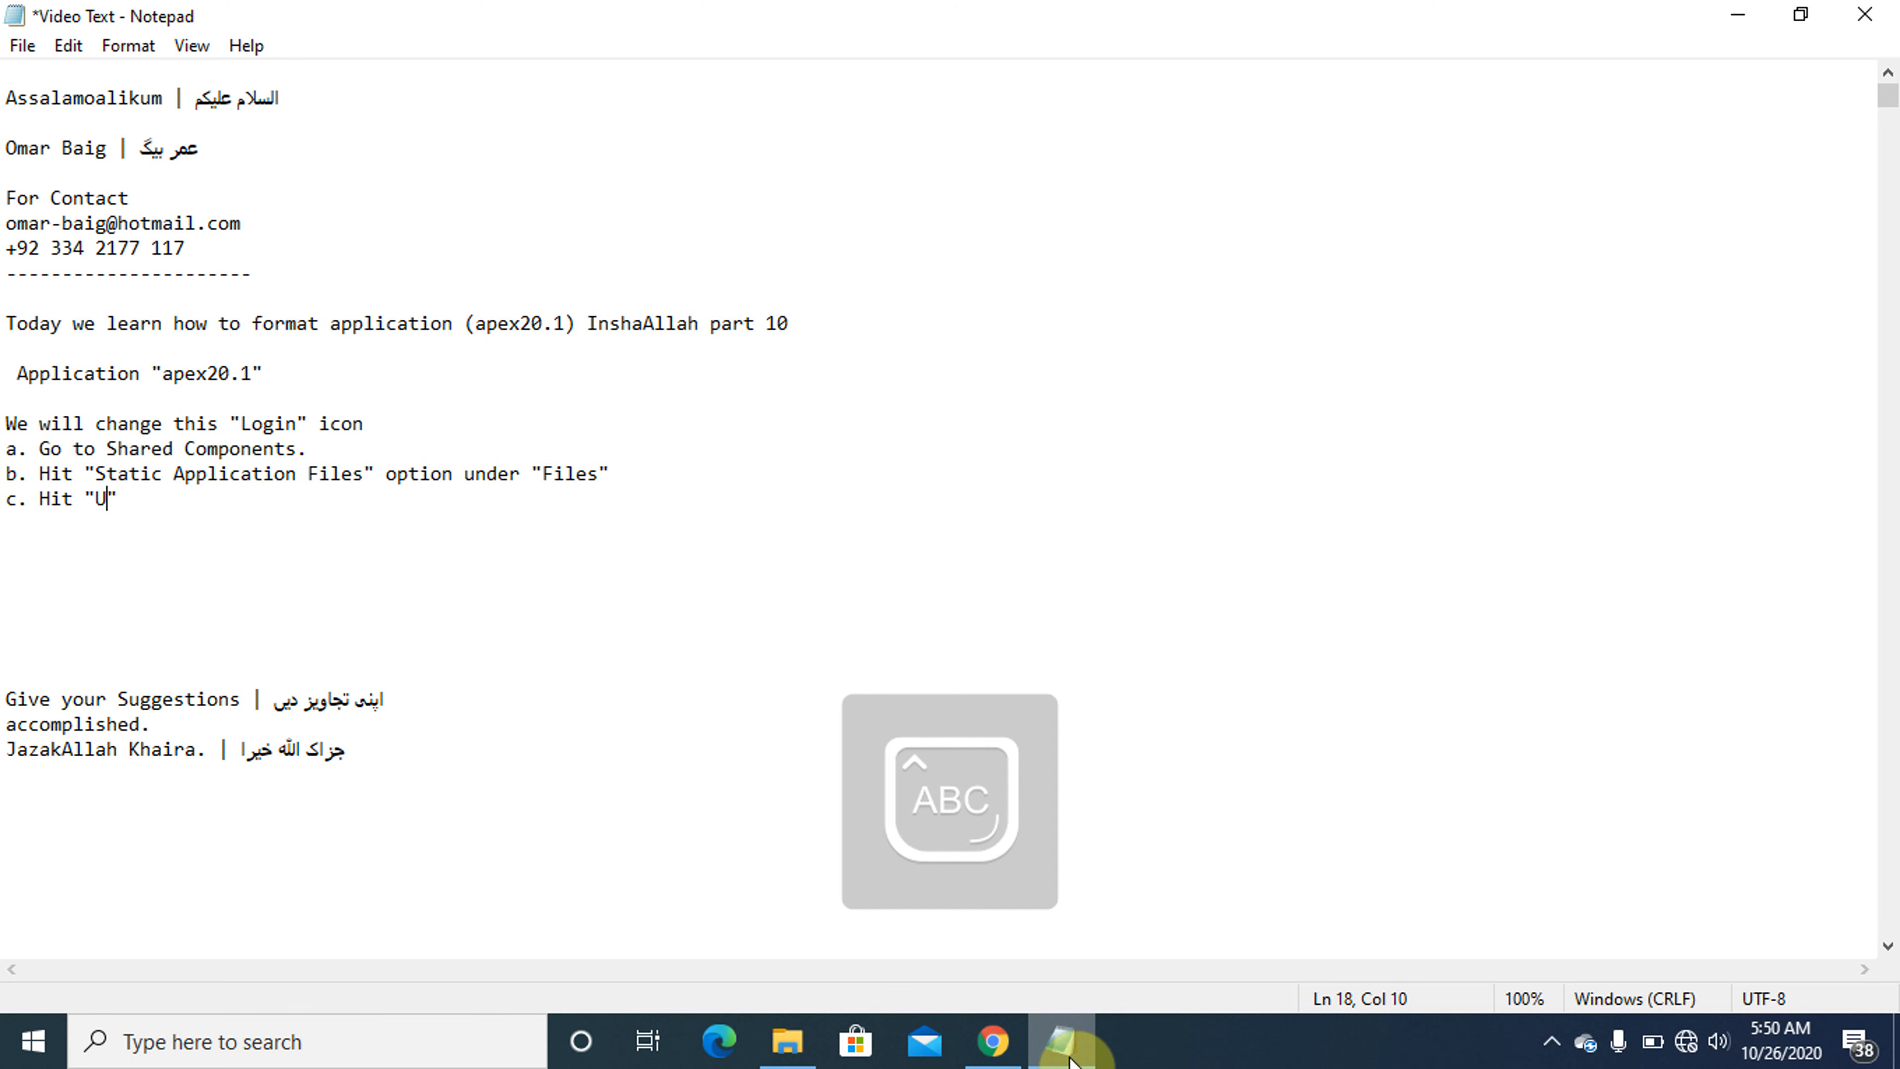
key("Caps_Lock")
type("pload")
key("Caps_Lock")
type("F")
key("Caps_Lock")
type("ile\"")
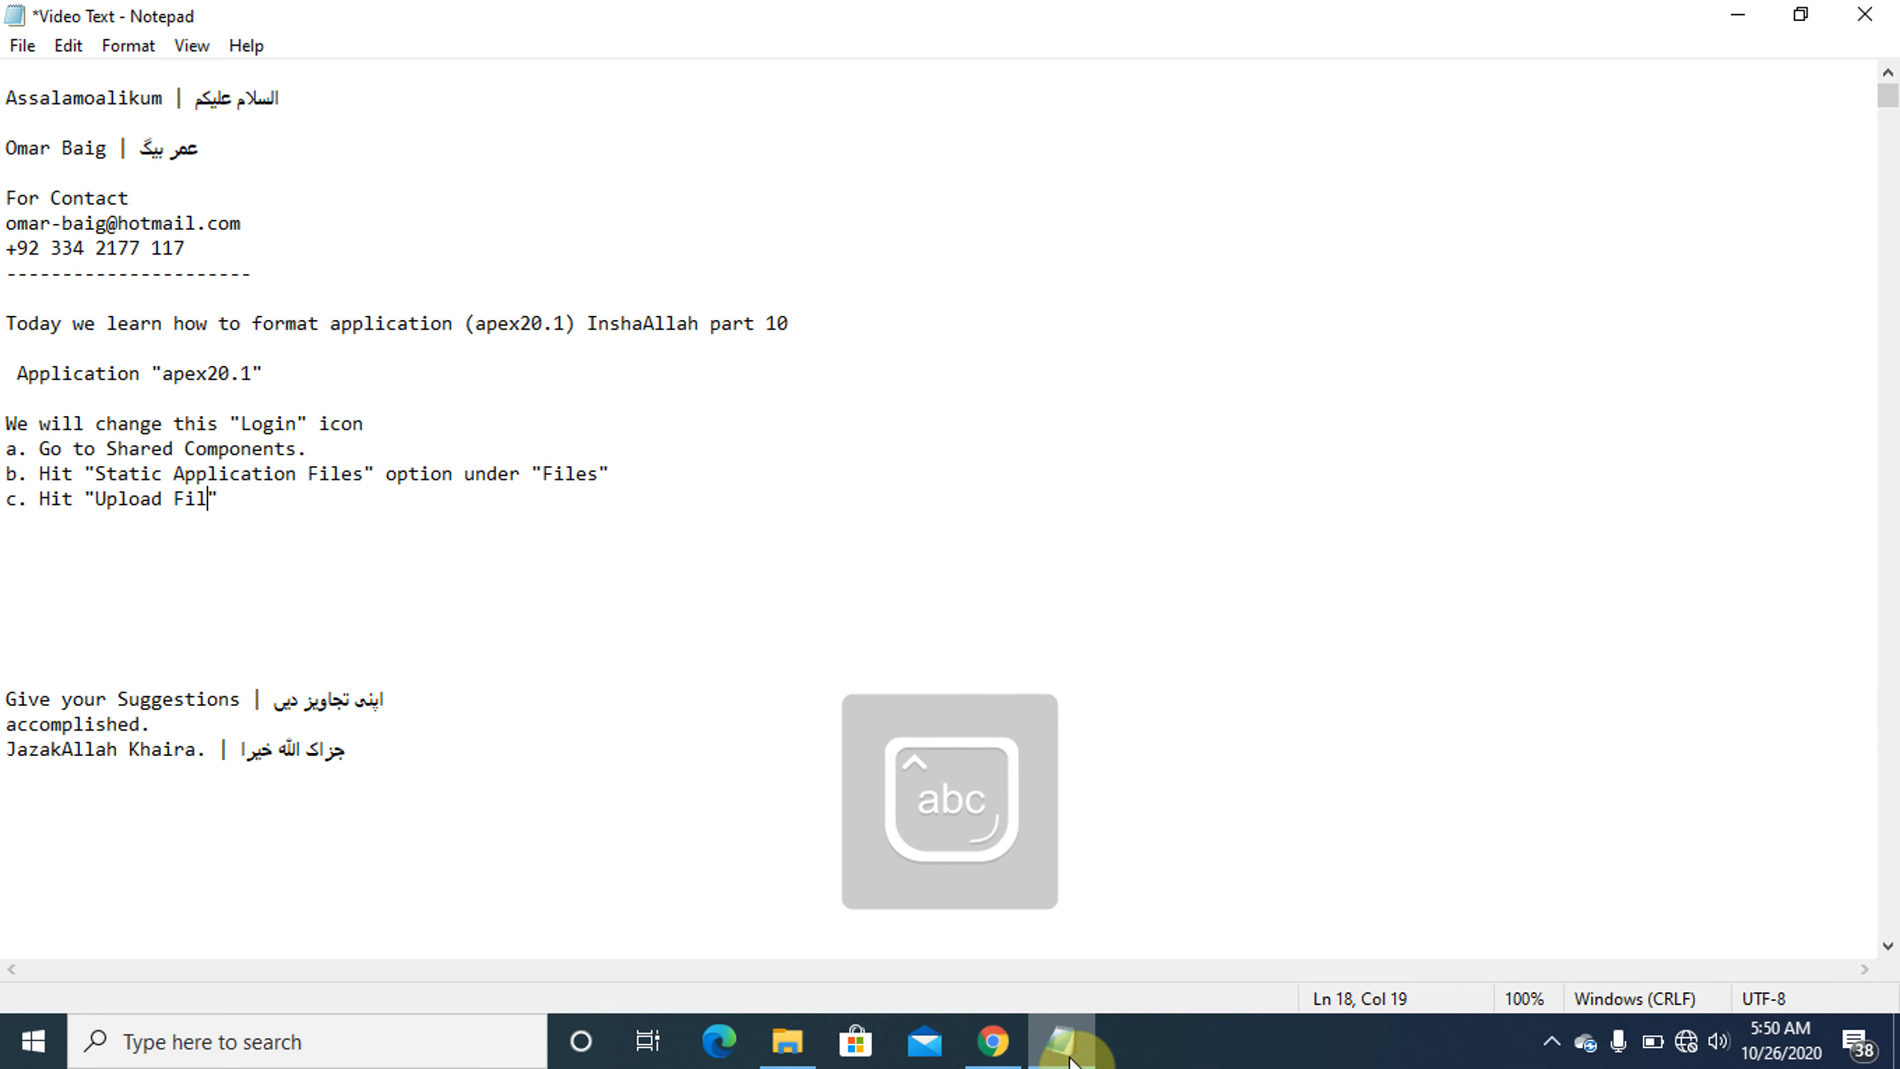
type(" button.e")
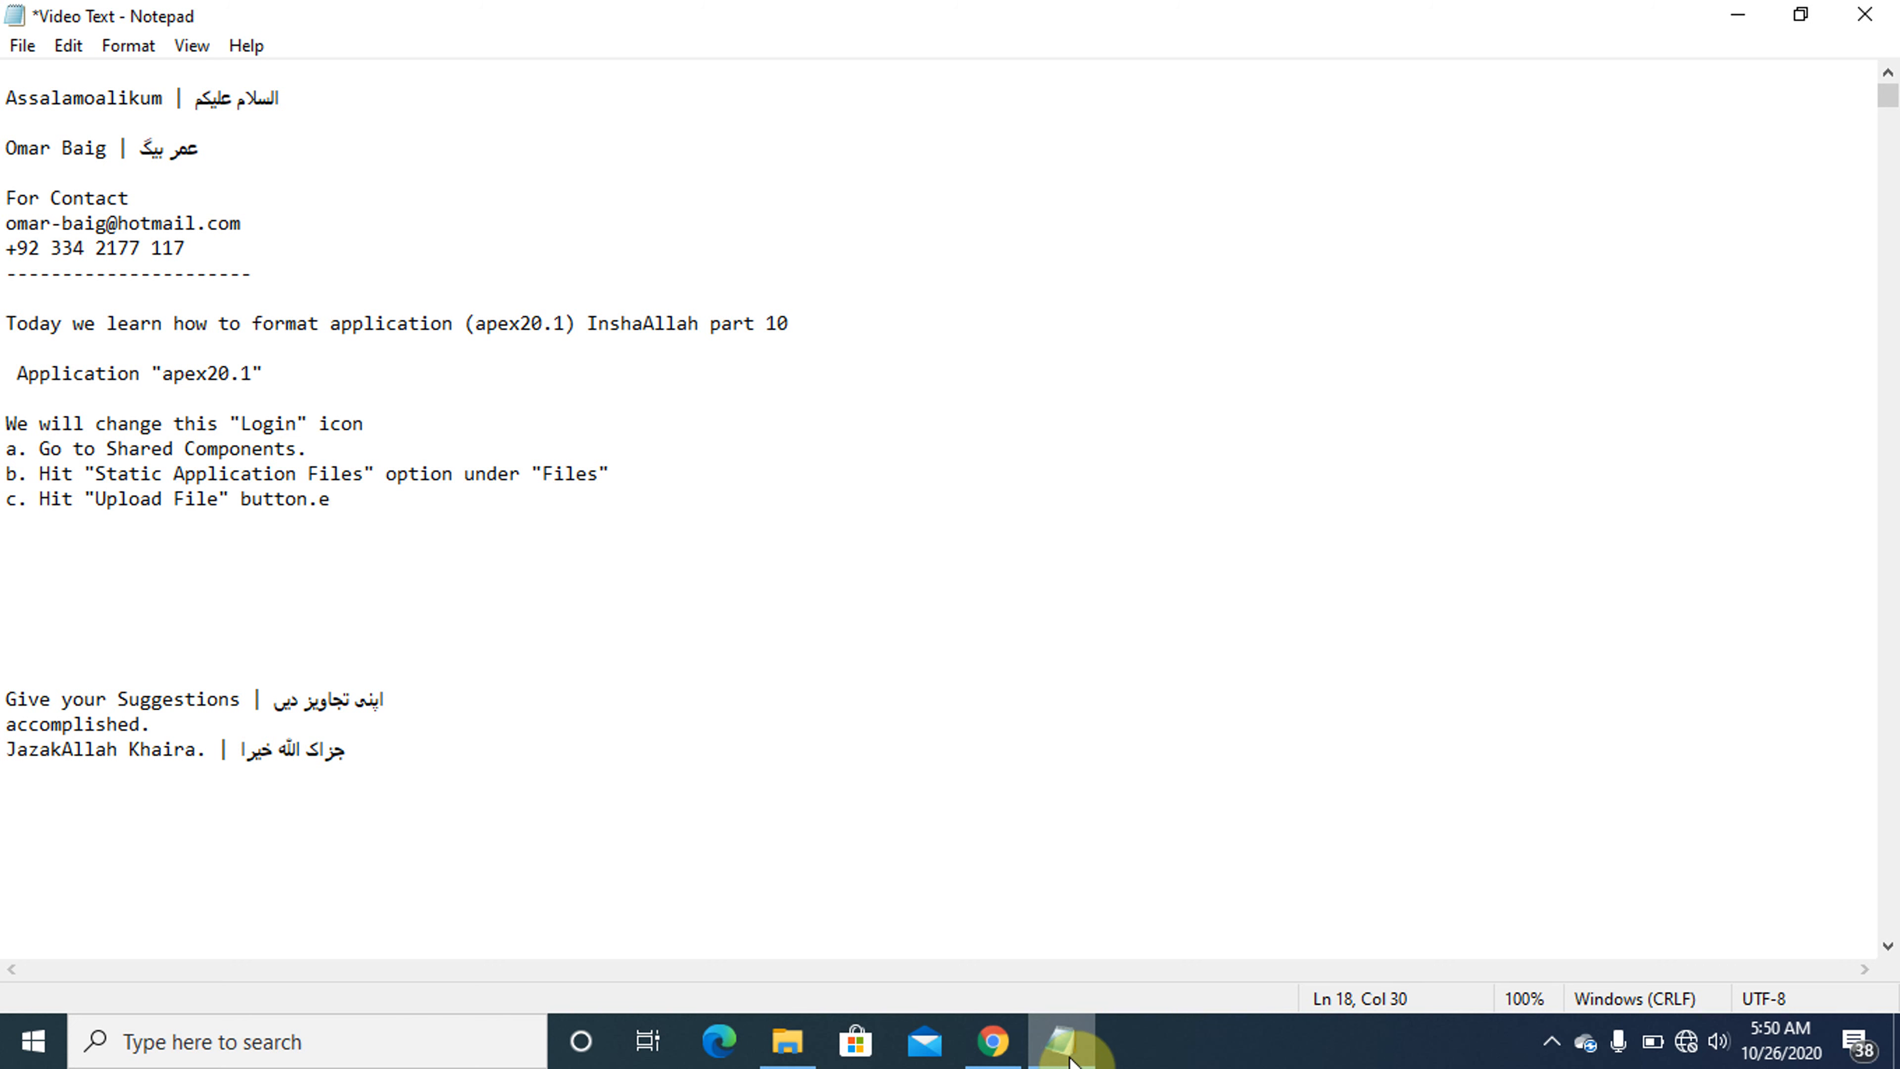
key("shift+Home")
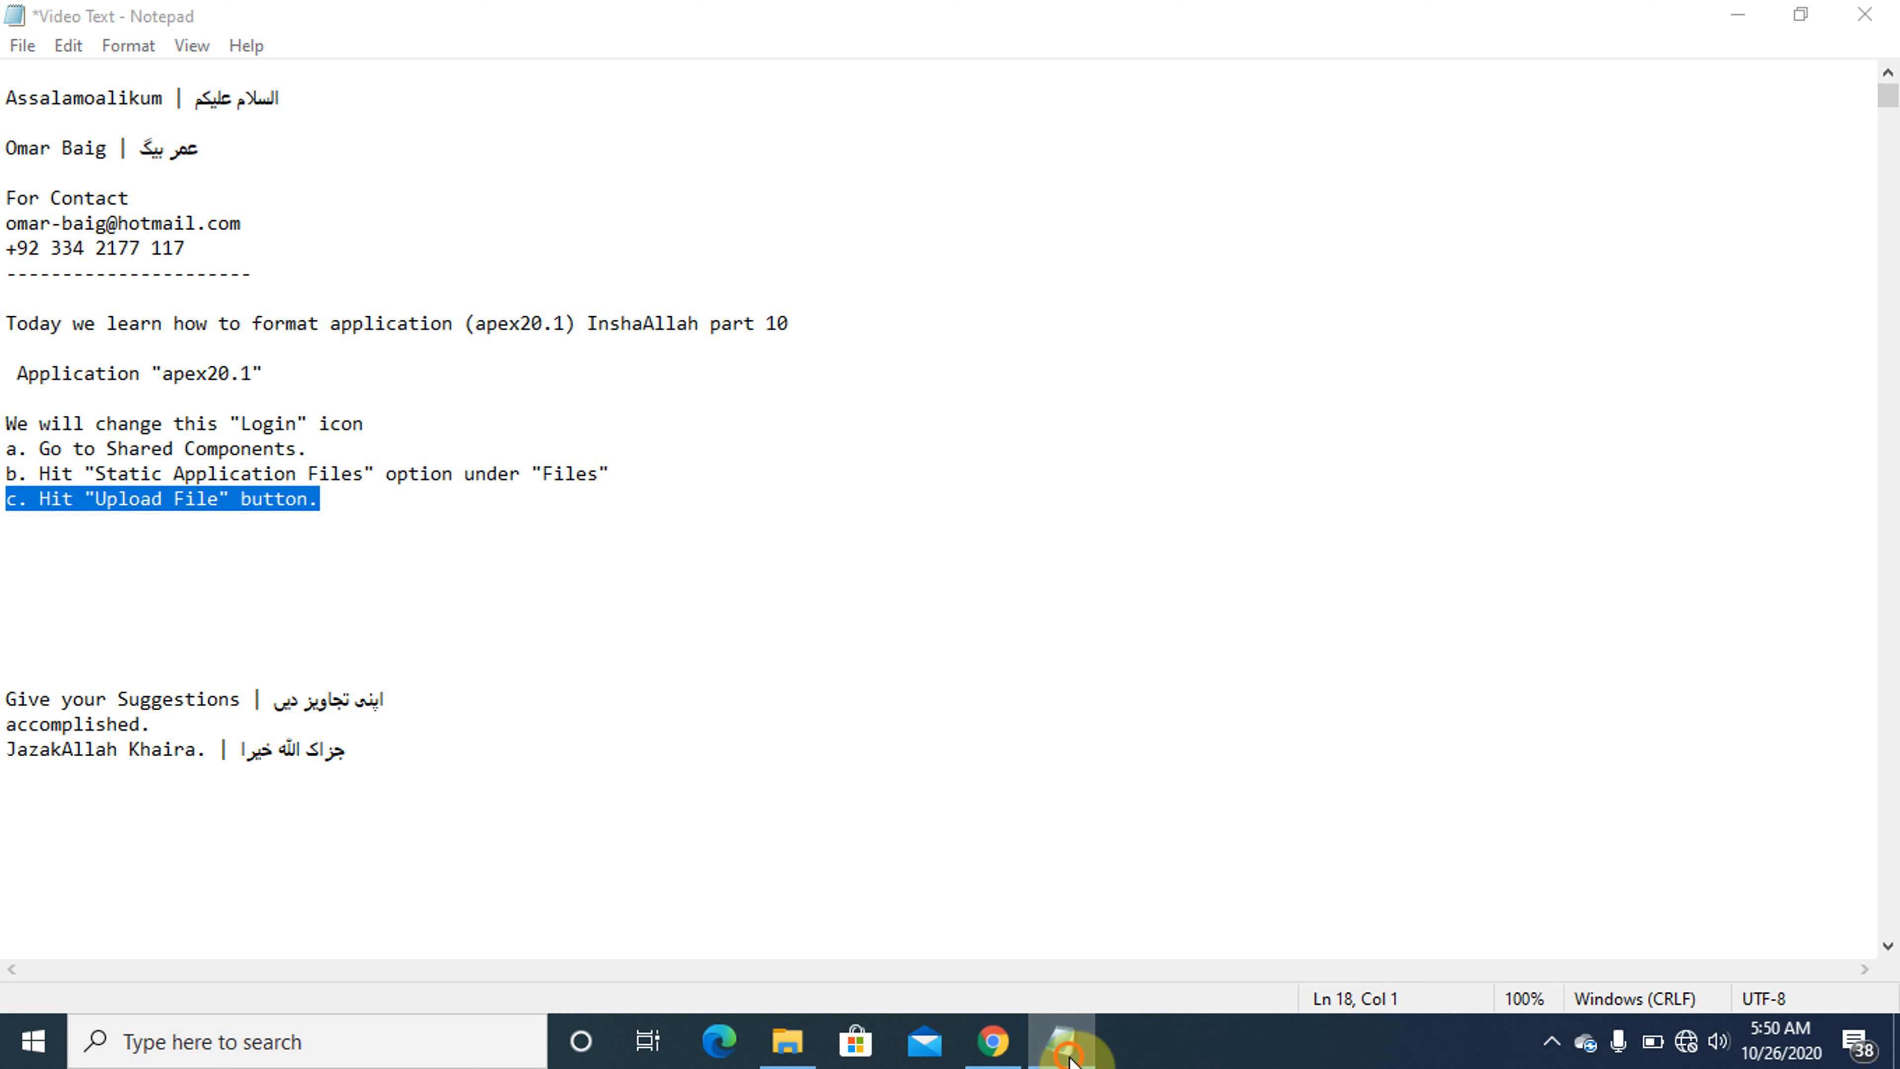
- Switch to Chrome and start uploading a new static application file
left_click(1066, 1048)
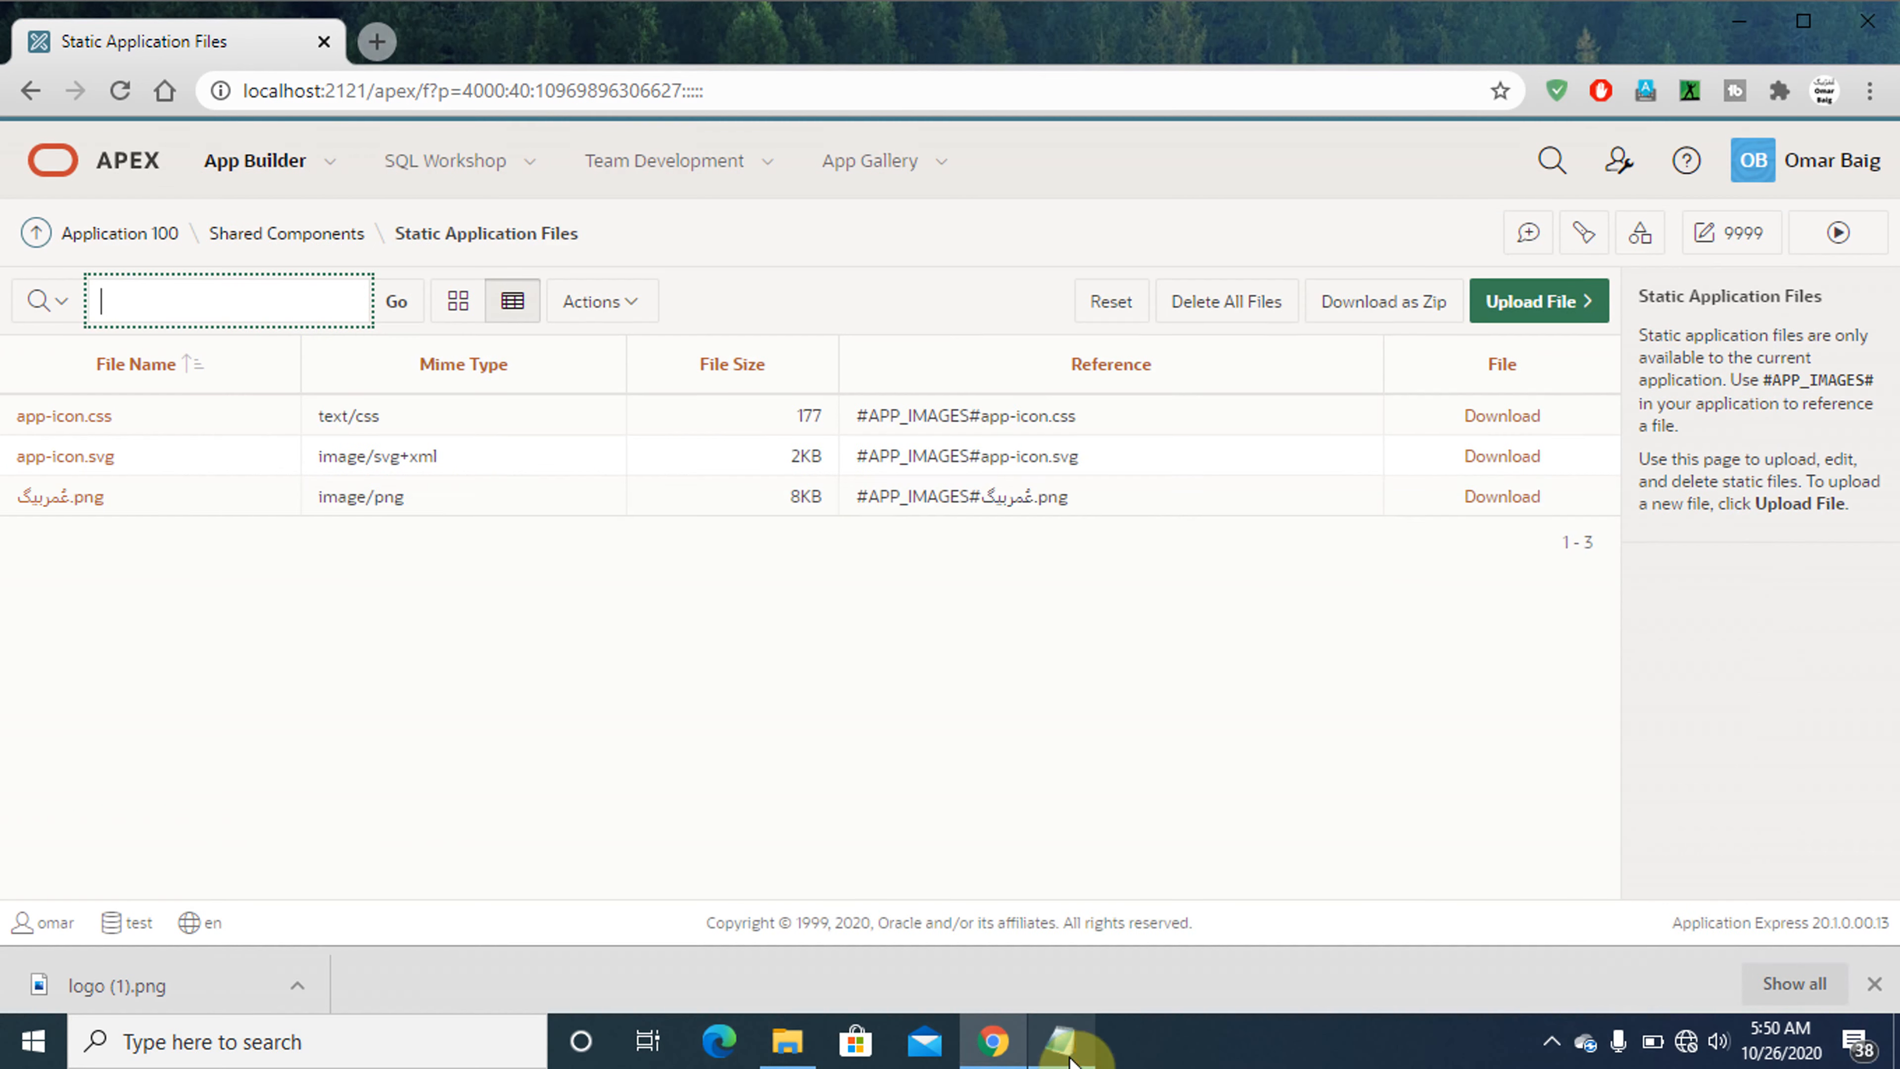
left_click(1523, 311)
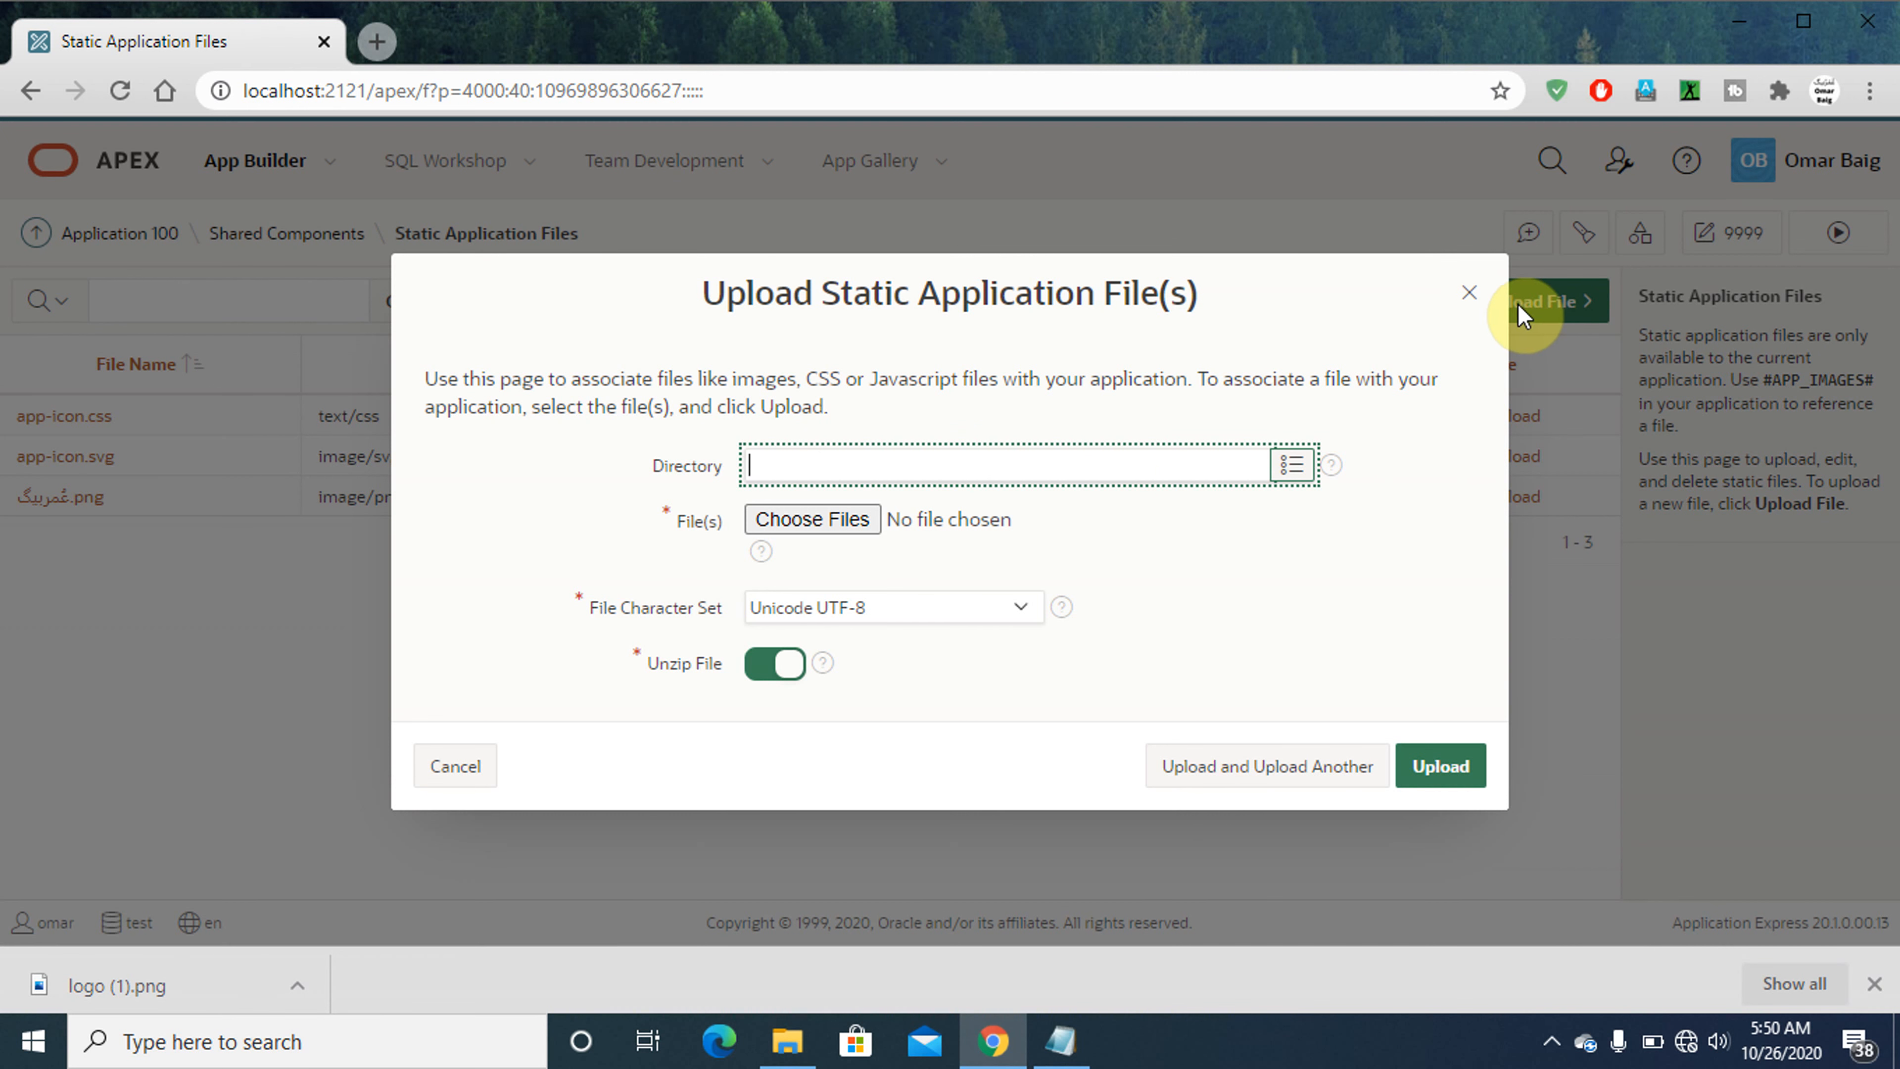
- Switch to Notepad and add the line 'd. Hit "Choose file" option' below instruction c
left_click(1058, 1043)
key("Down")
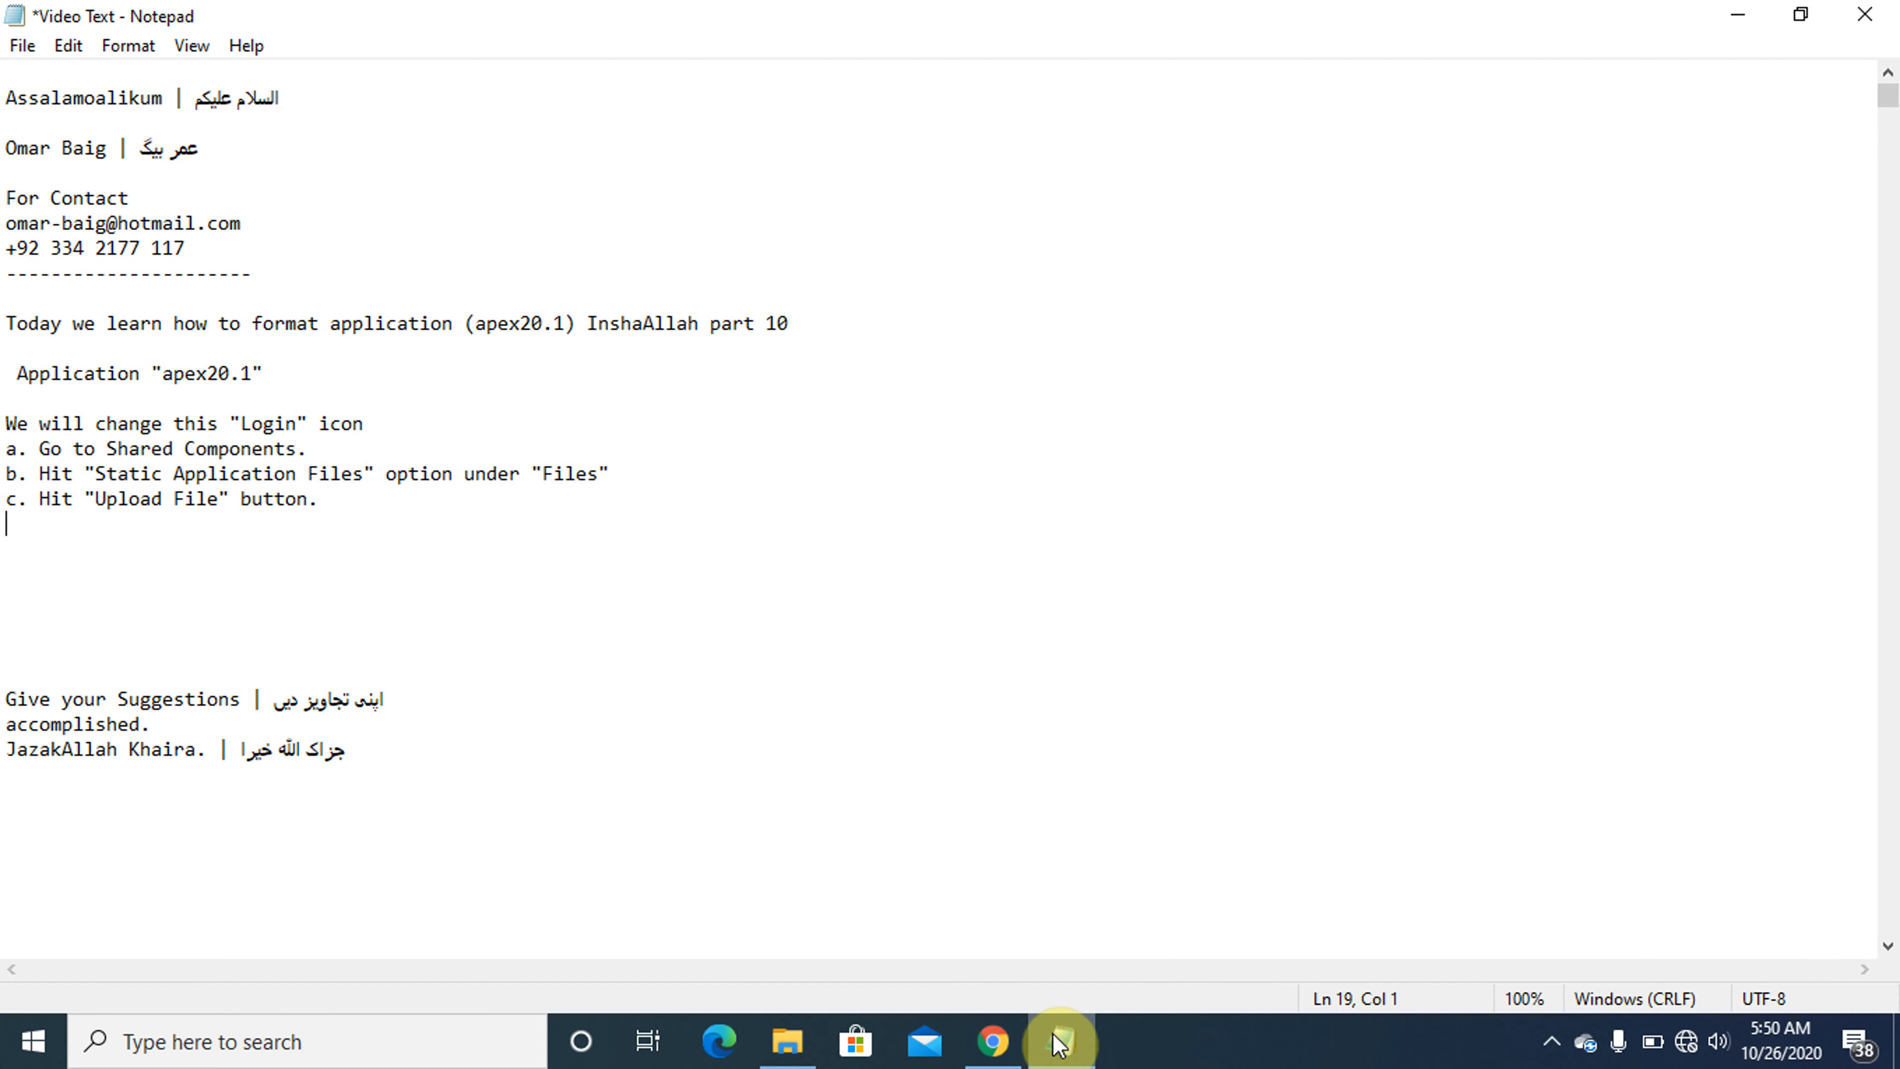
type("d. Hit ")
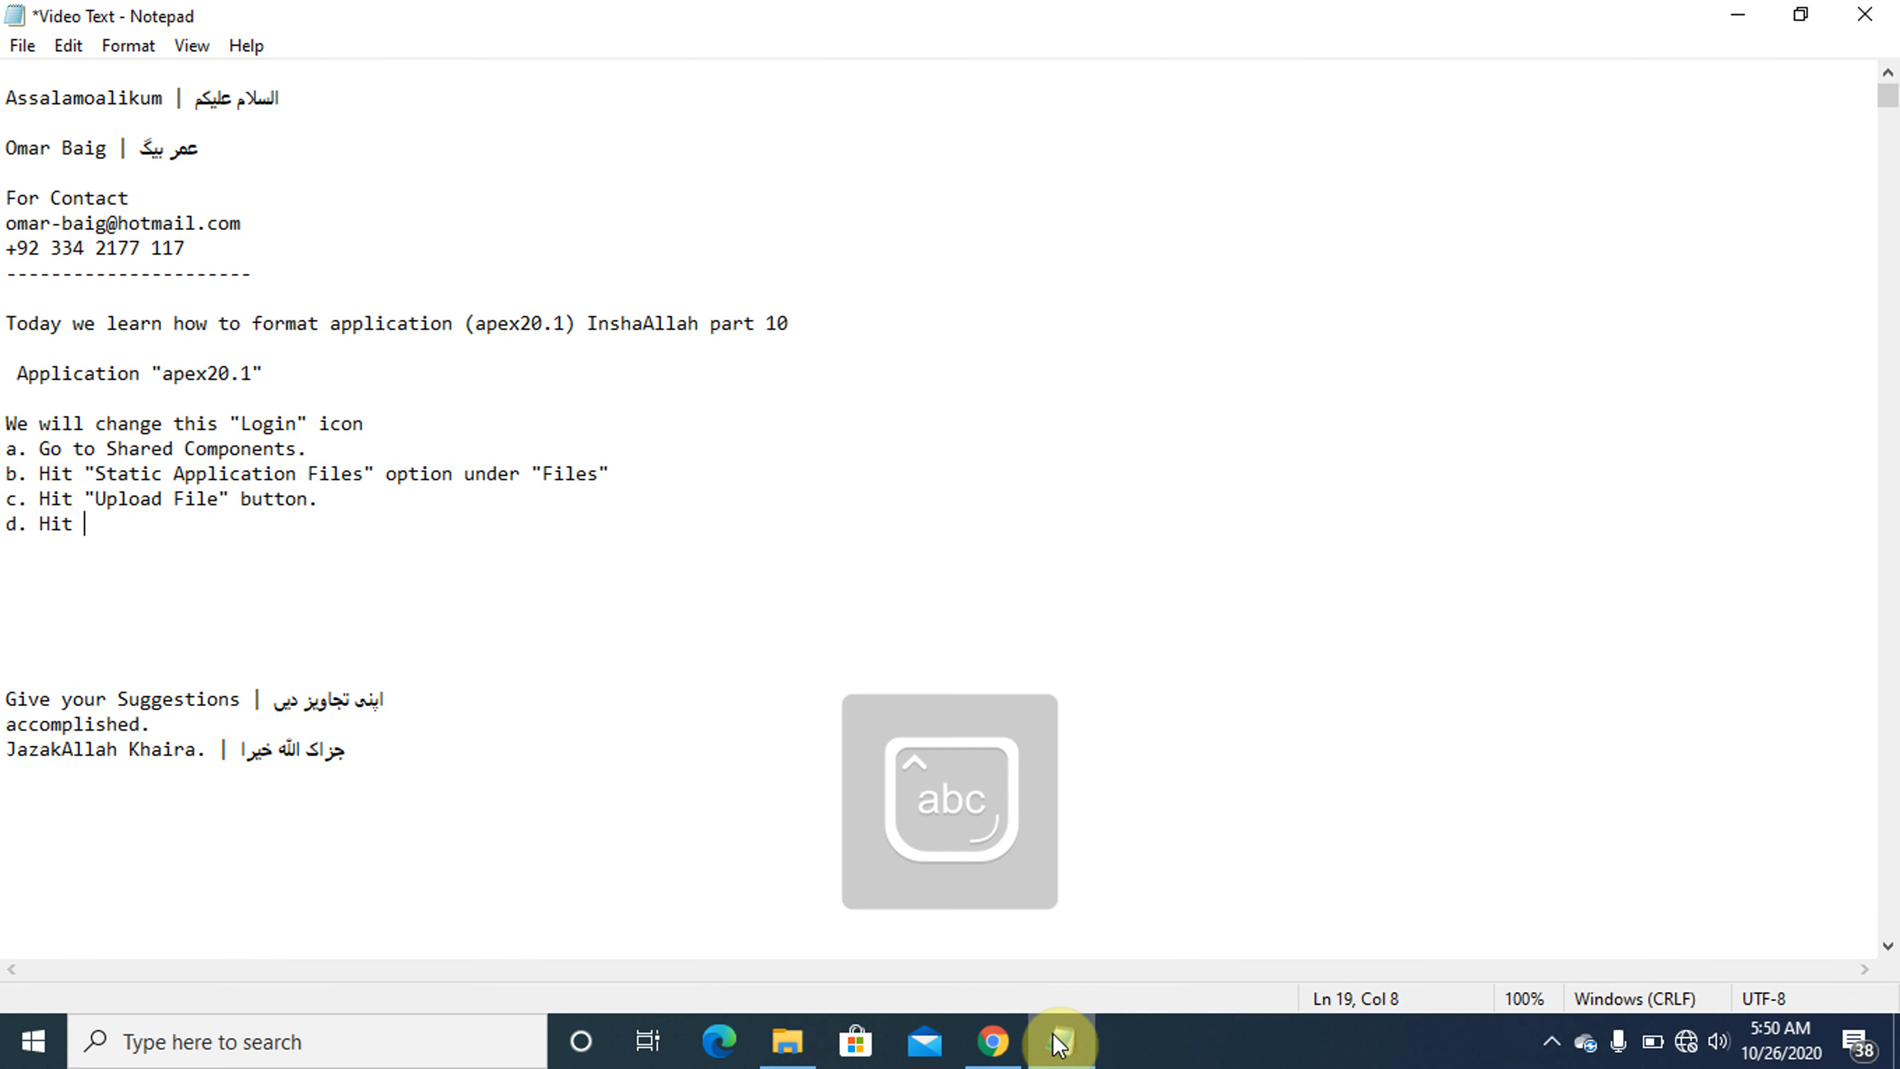
type("\"Cho\"")
key("Left")
type("Choose ")
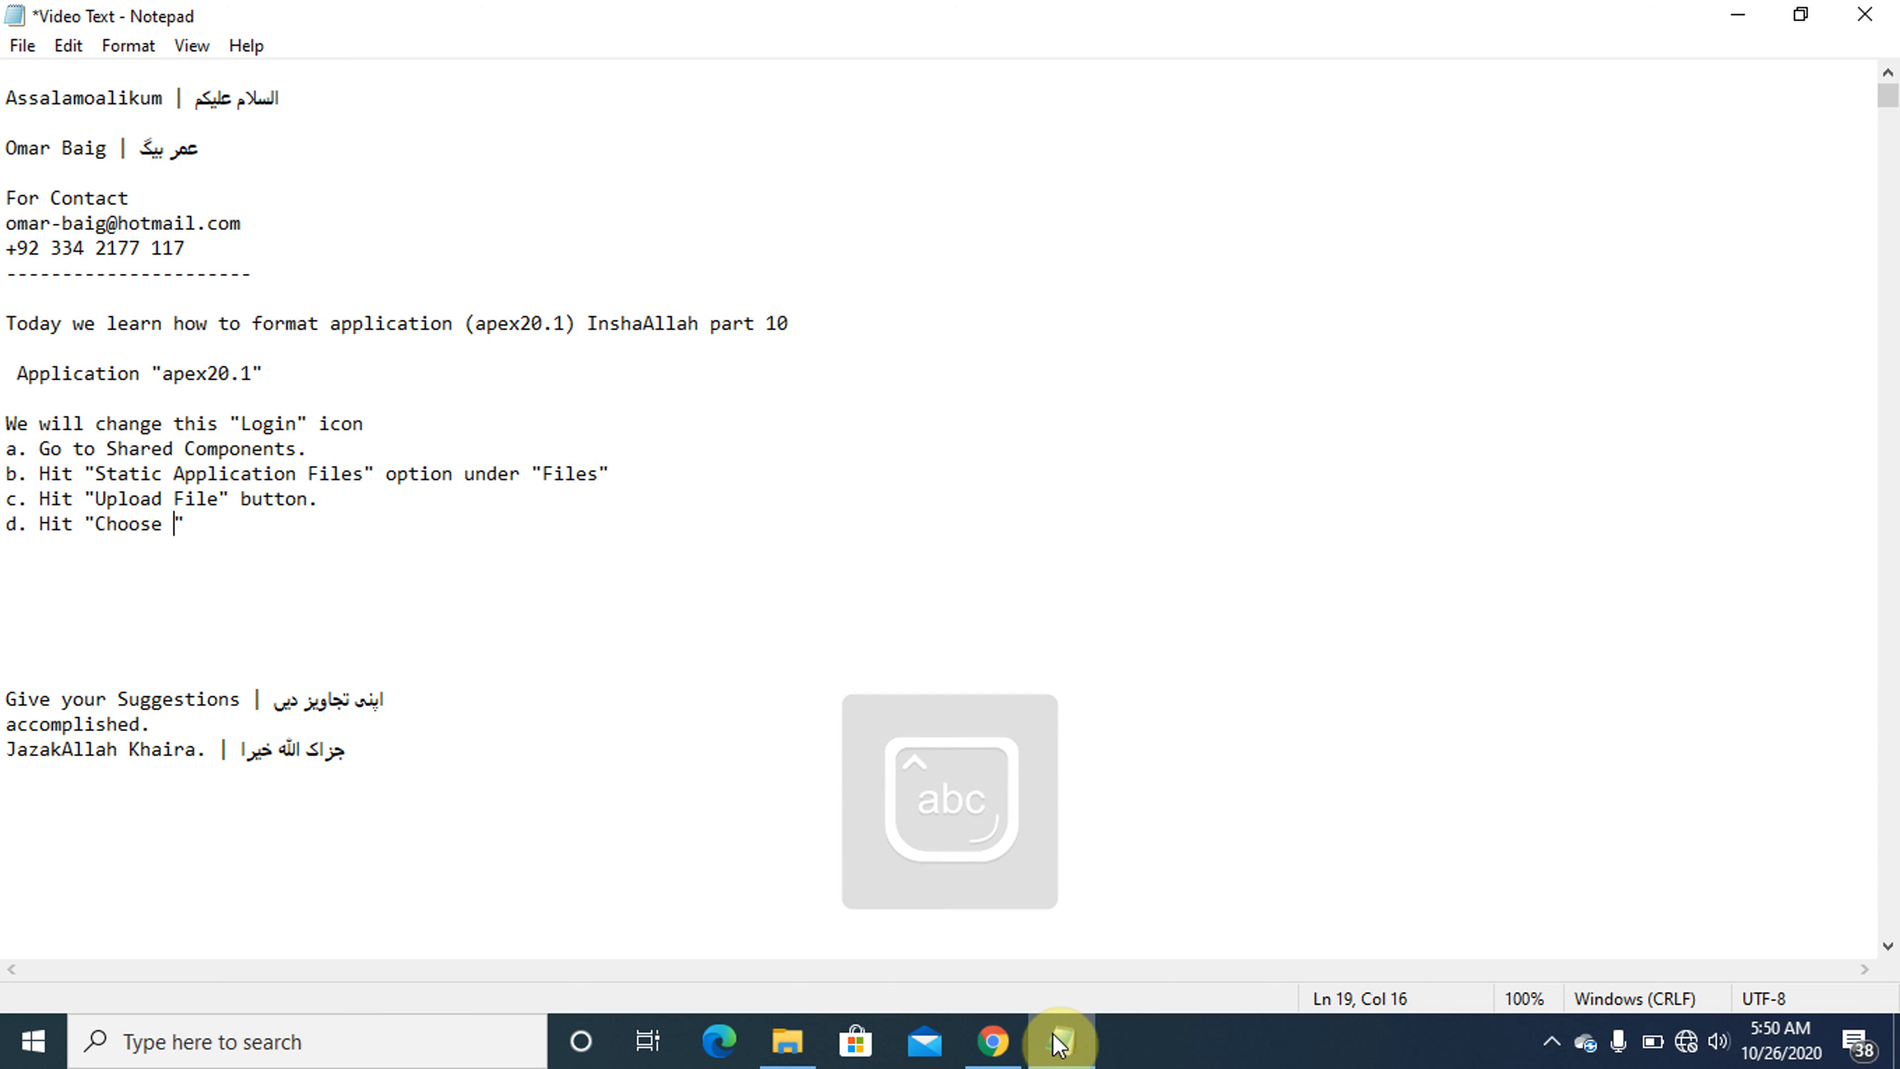
type("f")
key("Caps_Lock")
type("I")
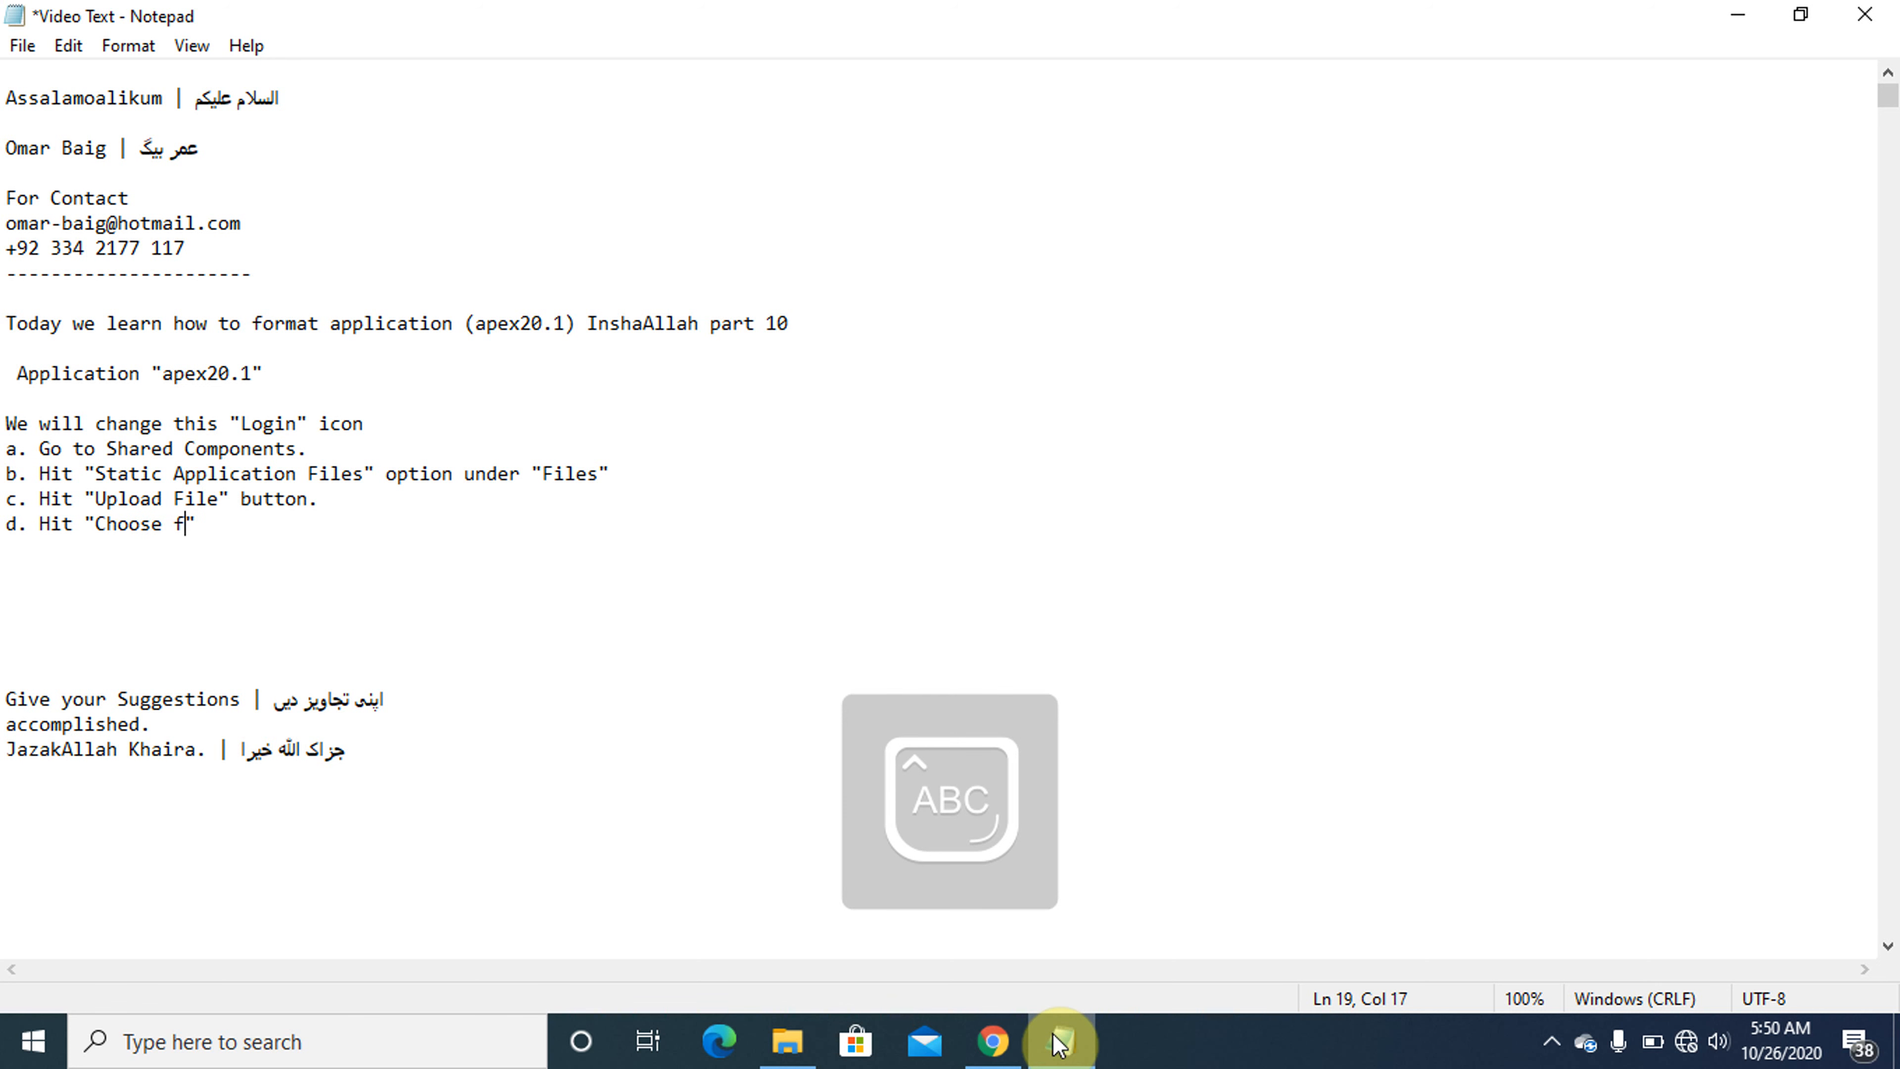
key("Caps_Lock")
type("ile")
key("Caps_Lock")
type("OP")
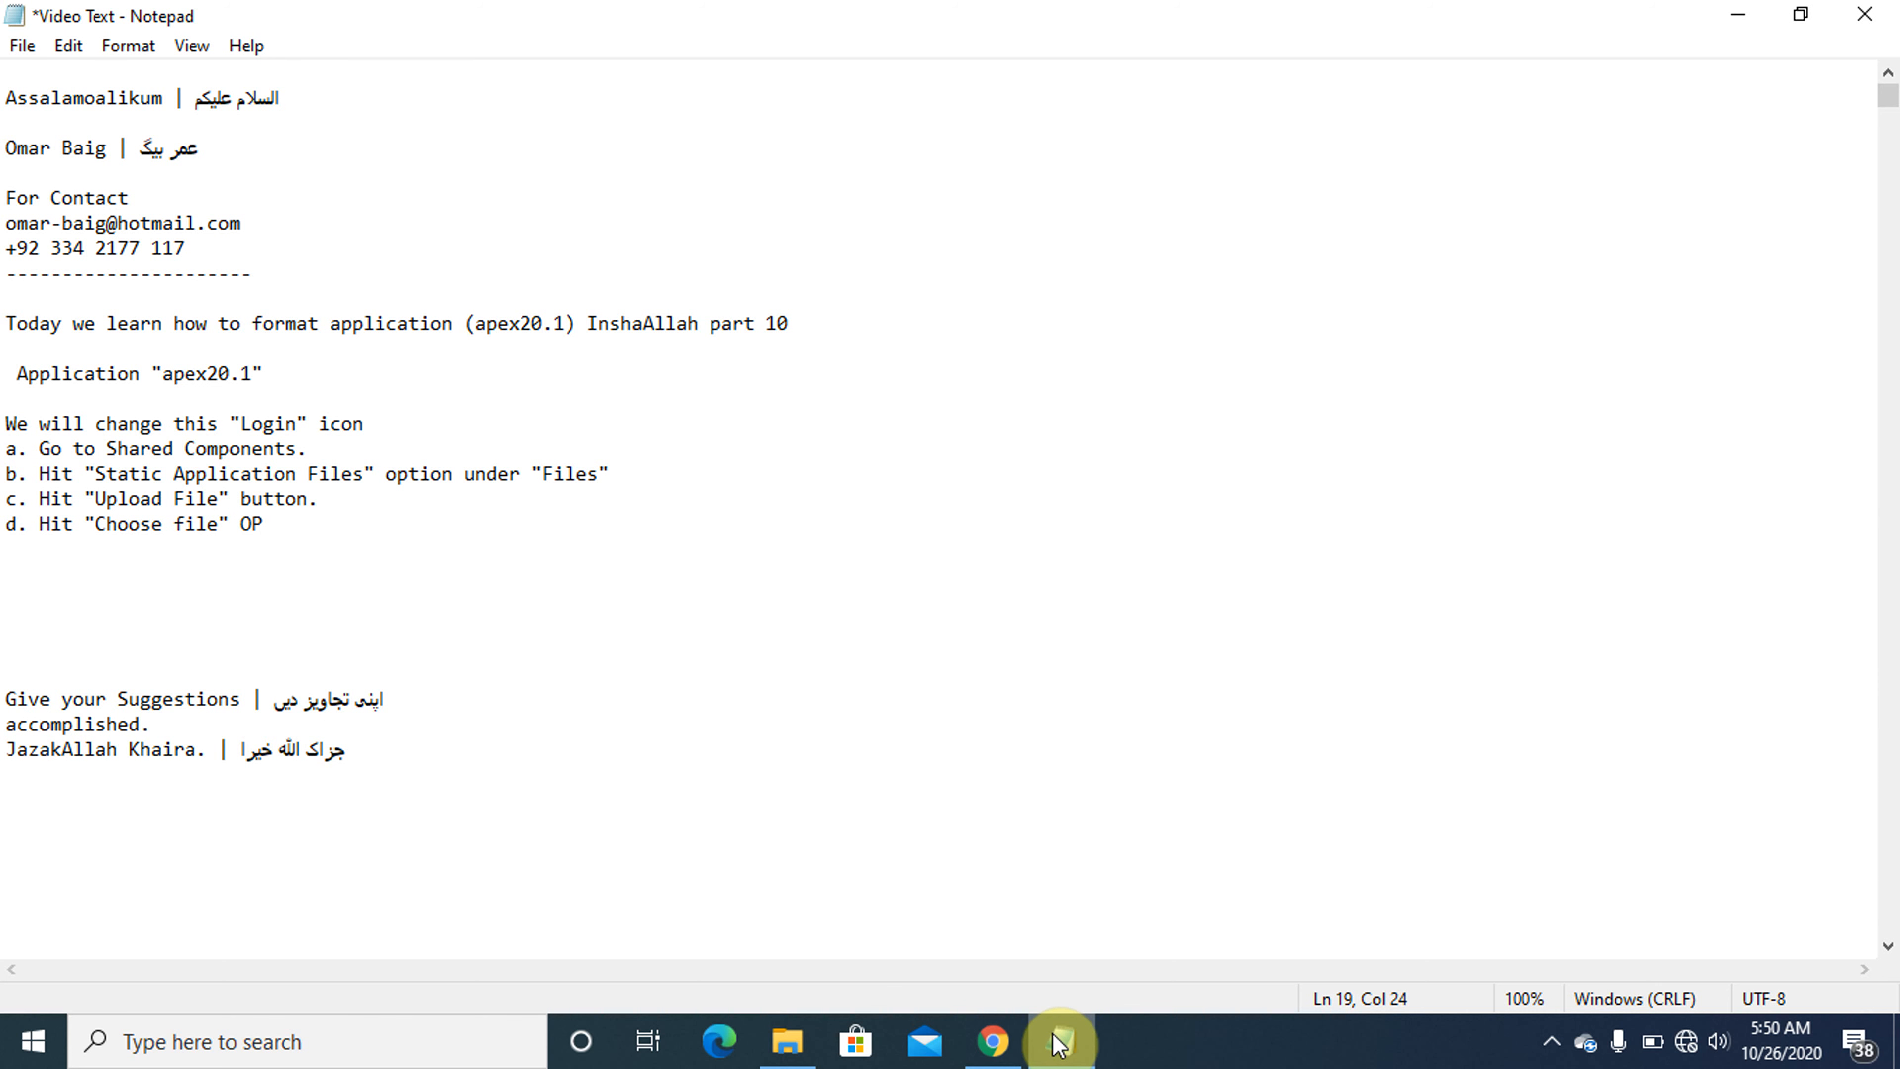
key("BackSpace")
key("BackSpace")
key("Caps_Lock")
type("option")
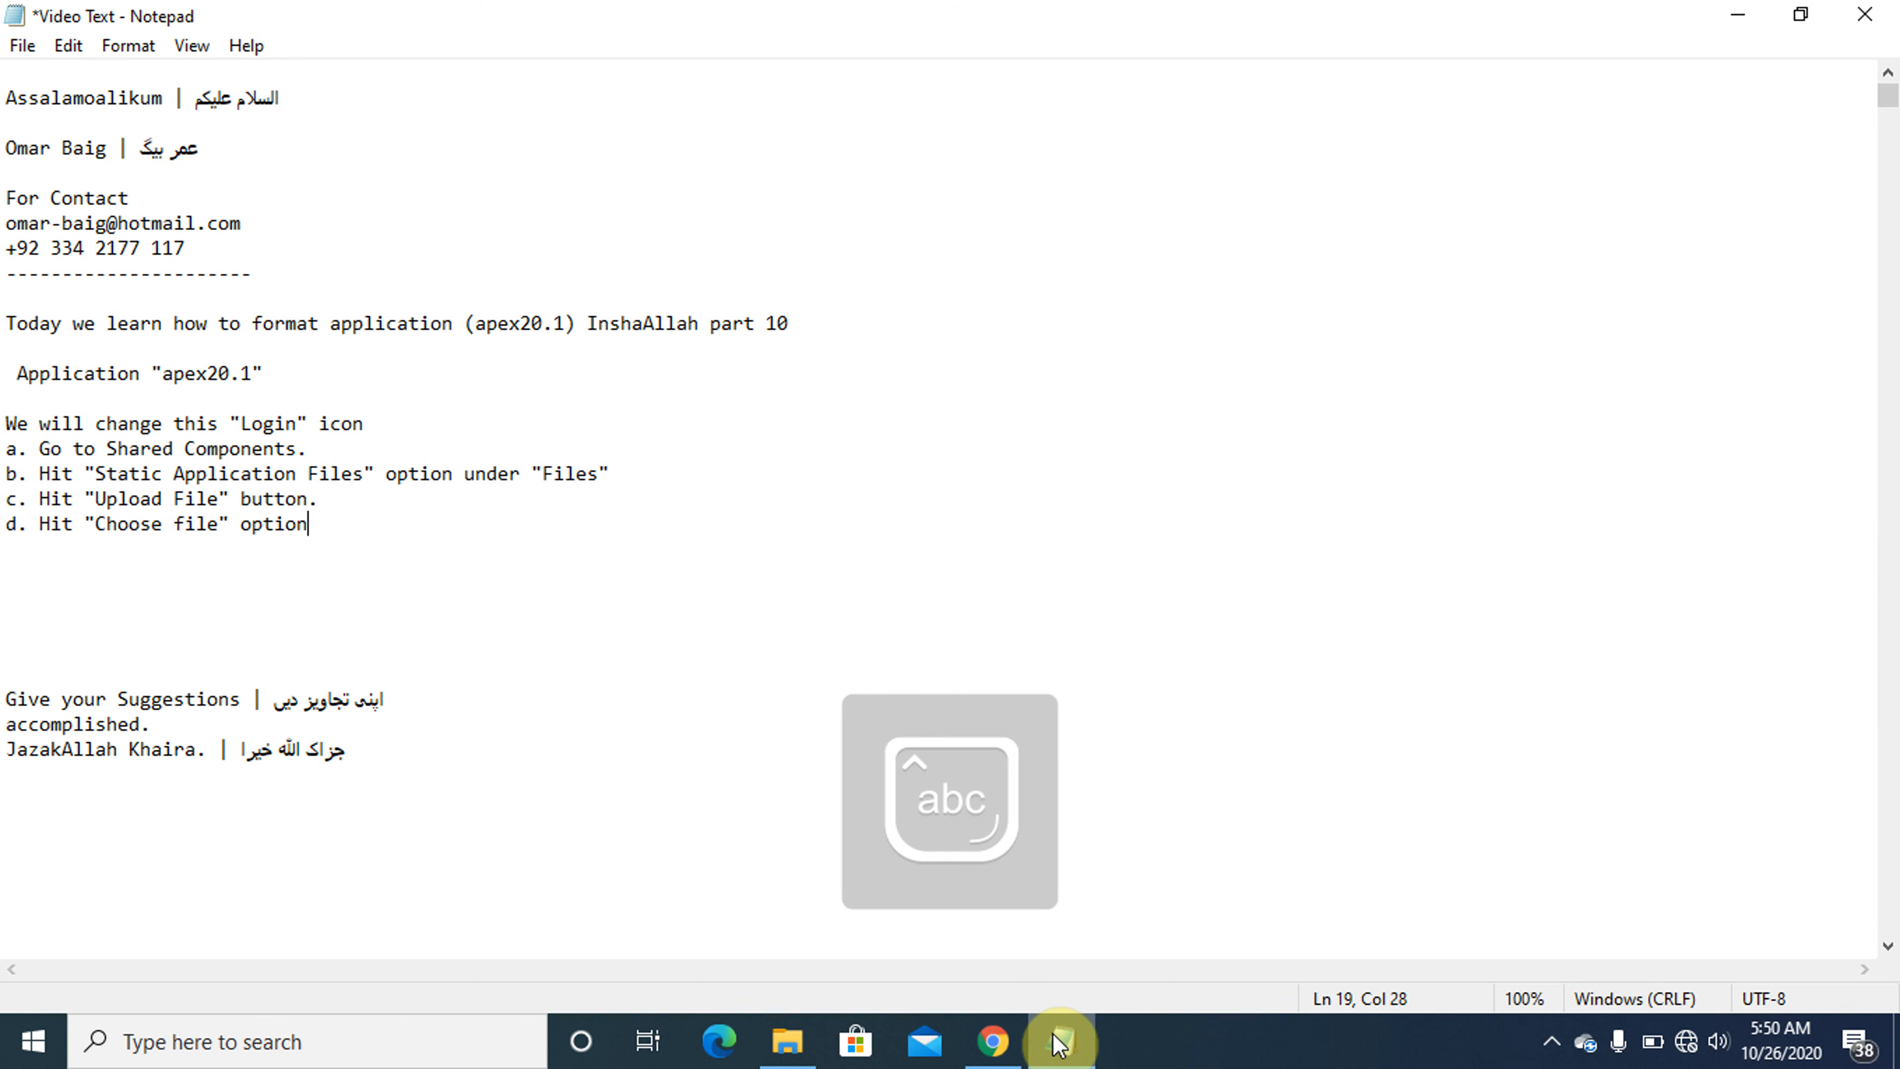
- Check the file selection label in the upload dialog and correct "Choose file" to "Choose Files" in instruction d
left_click(1053, 1036)
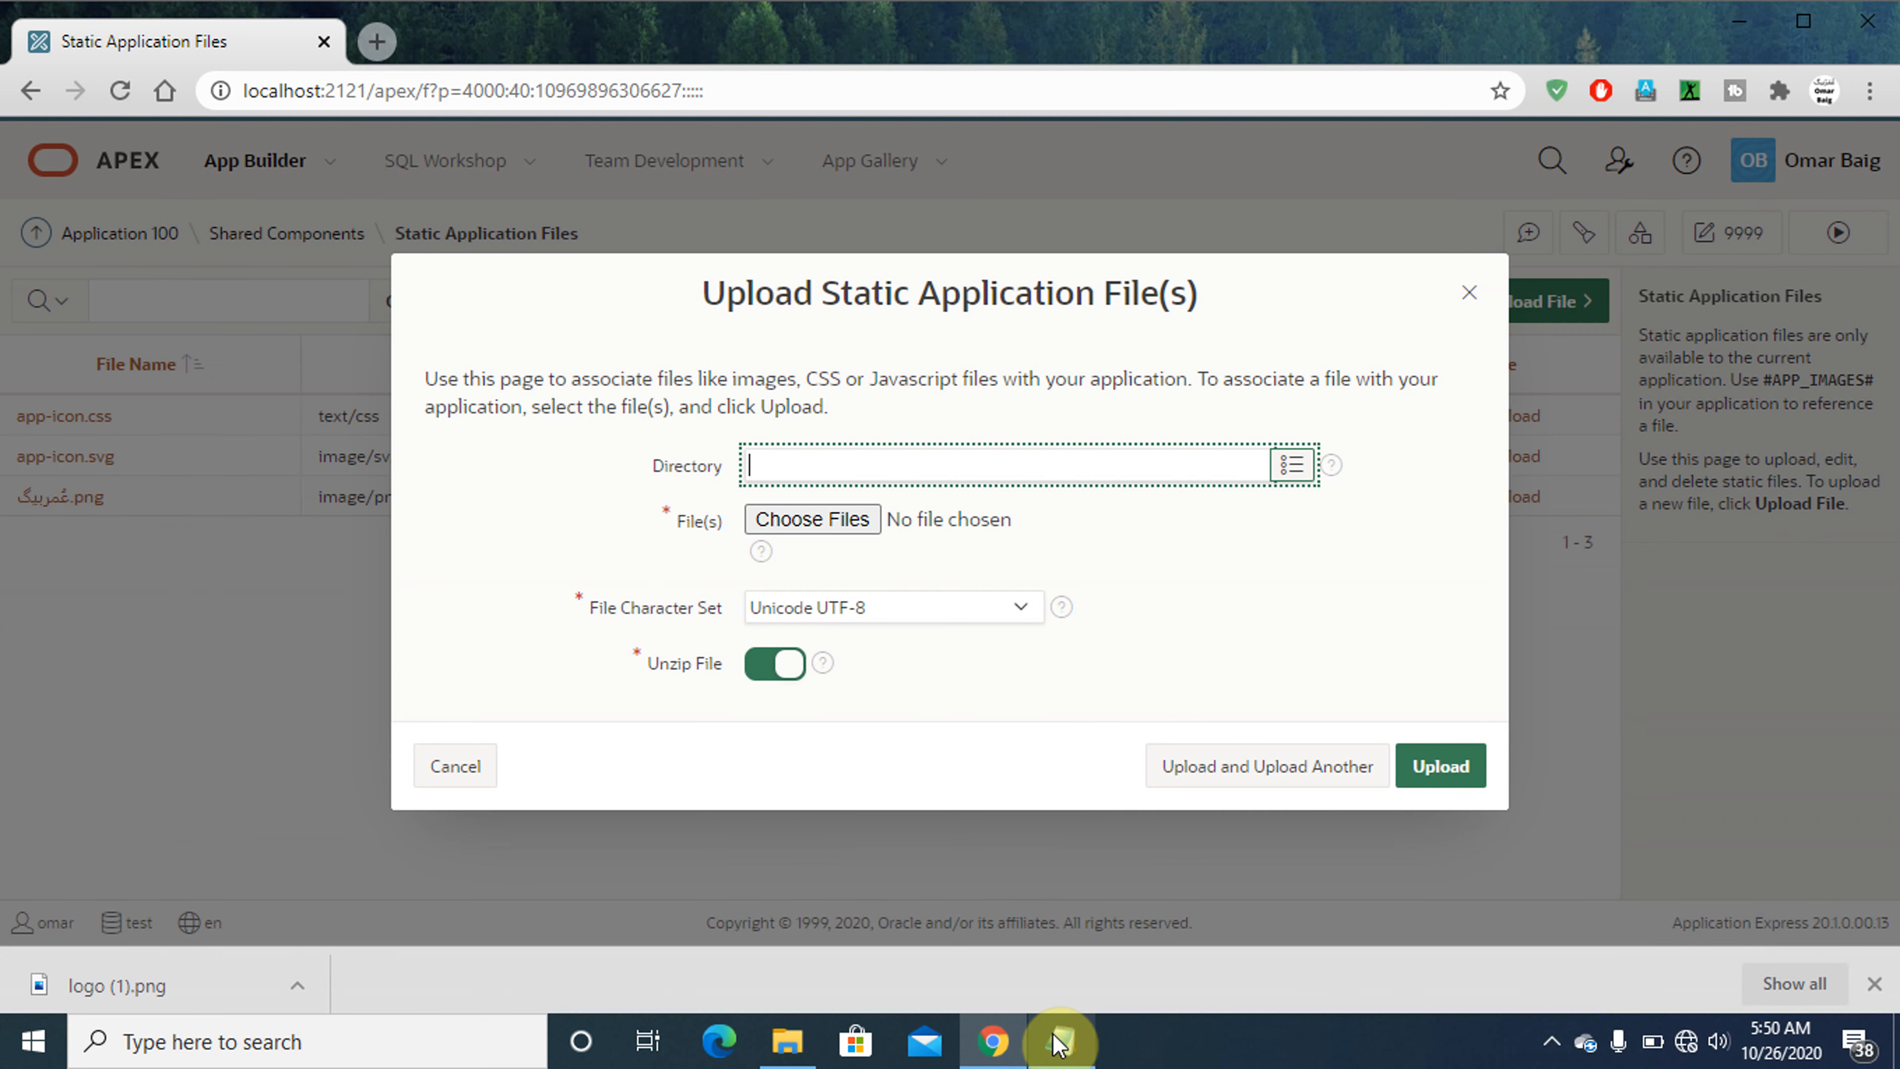
left_click(1057, 1041)
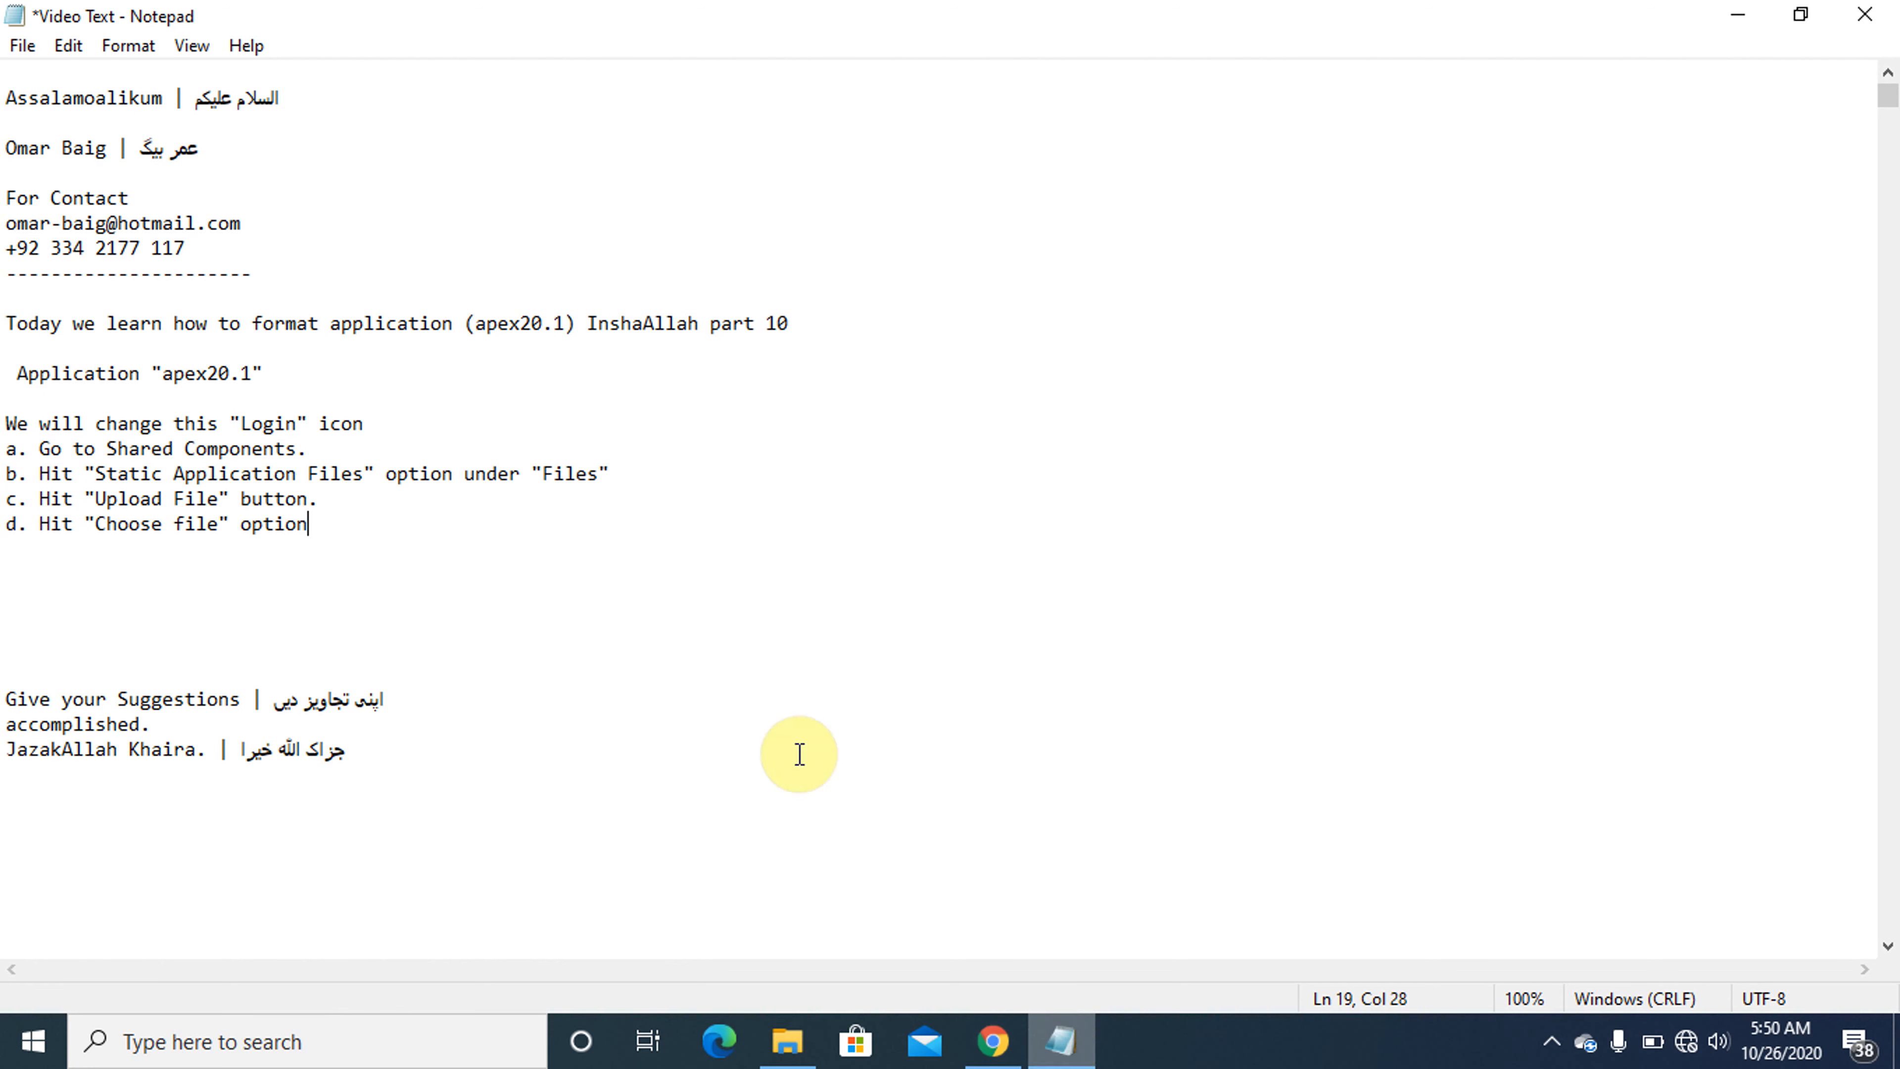
left_click(184, 523)
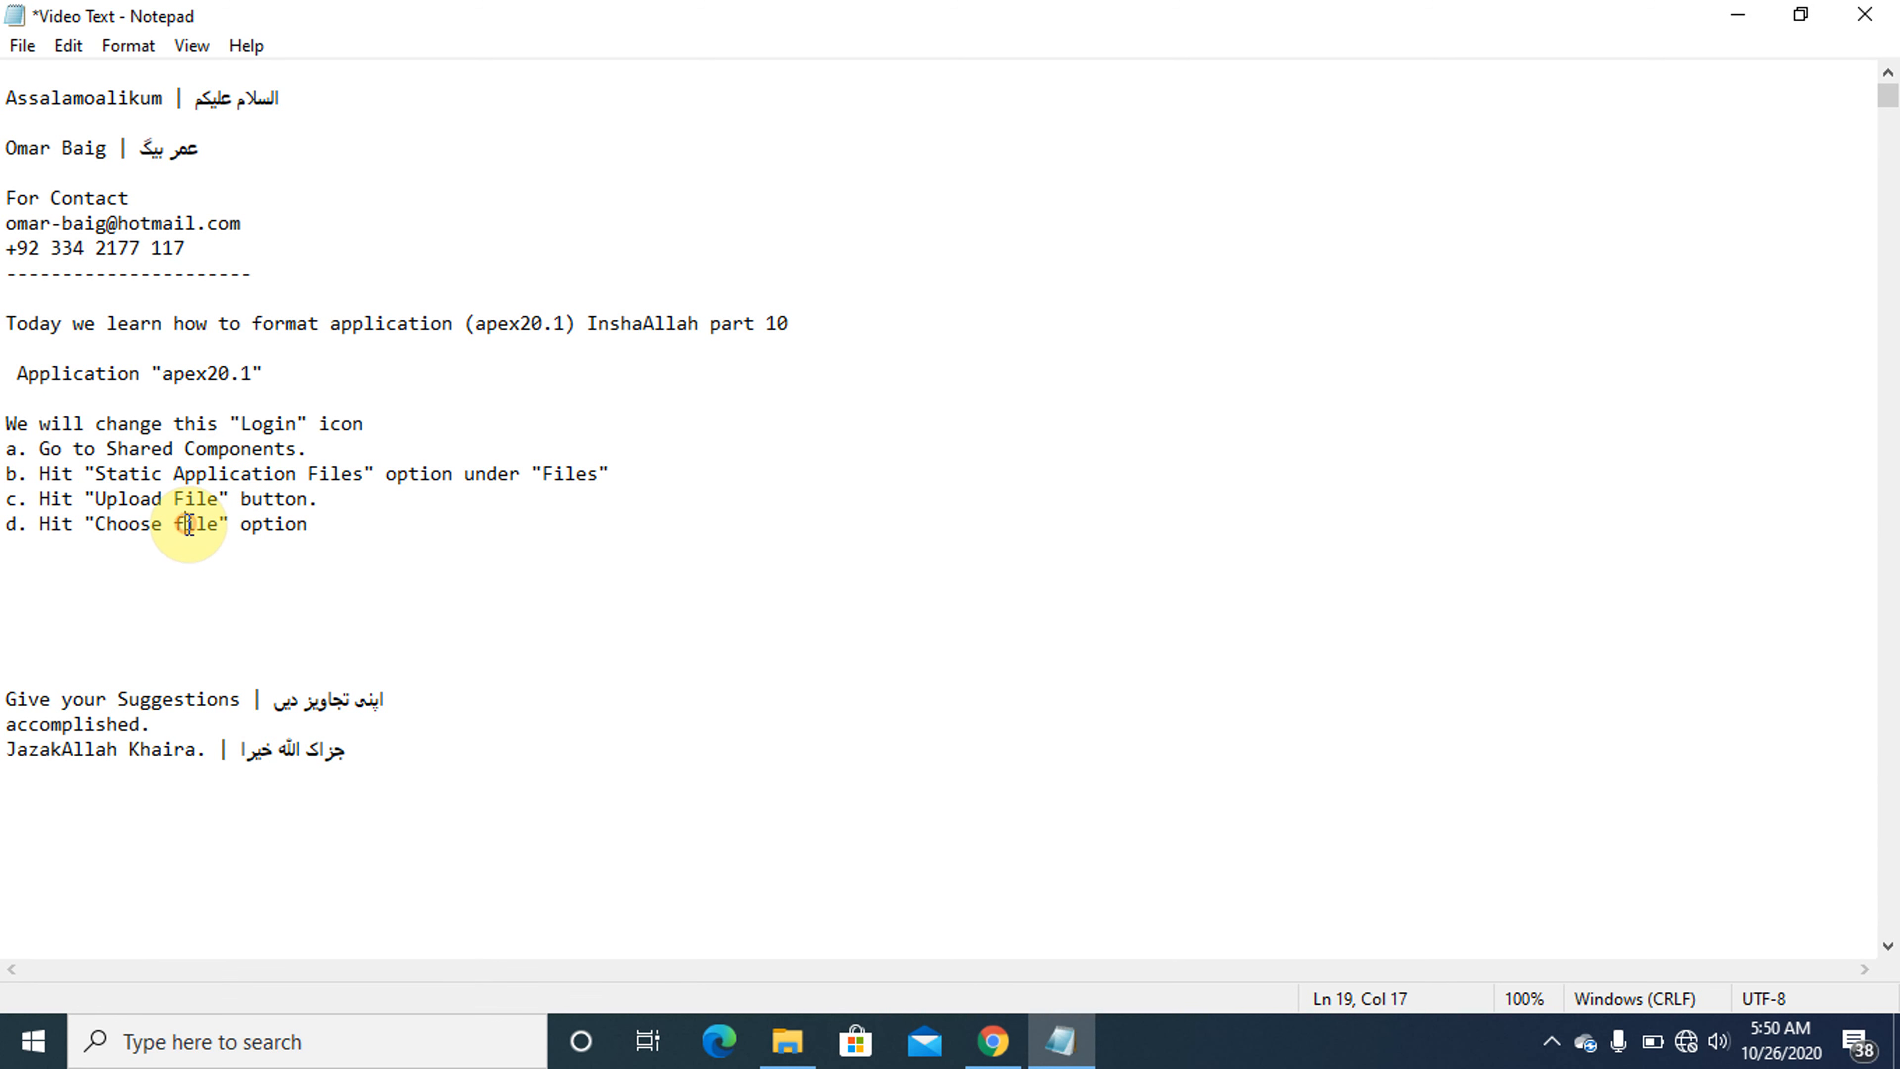
key("BackSpace")
key("Caps_Lock")
type("F")
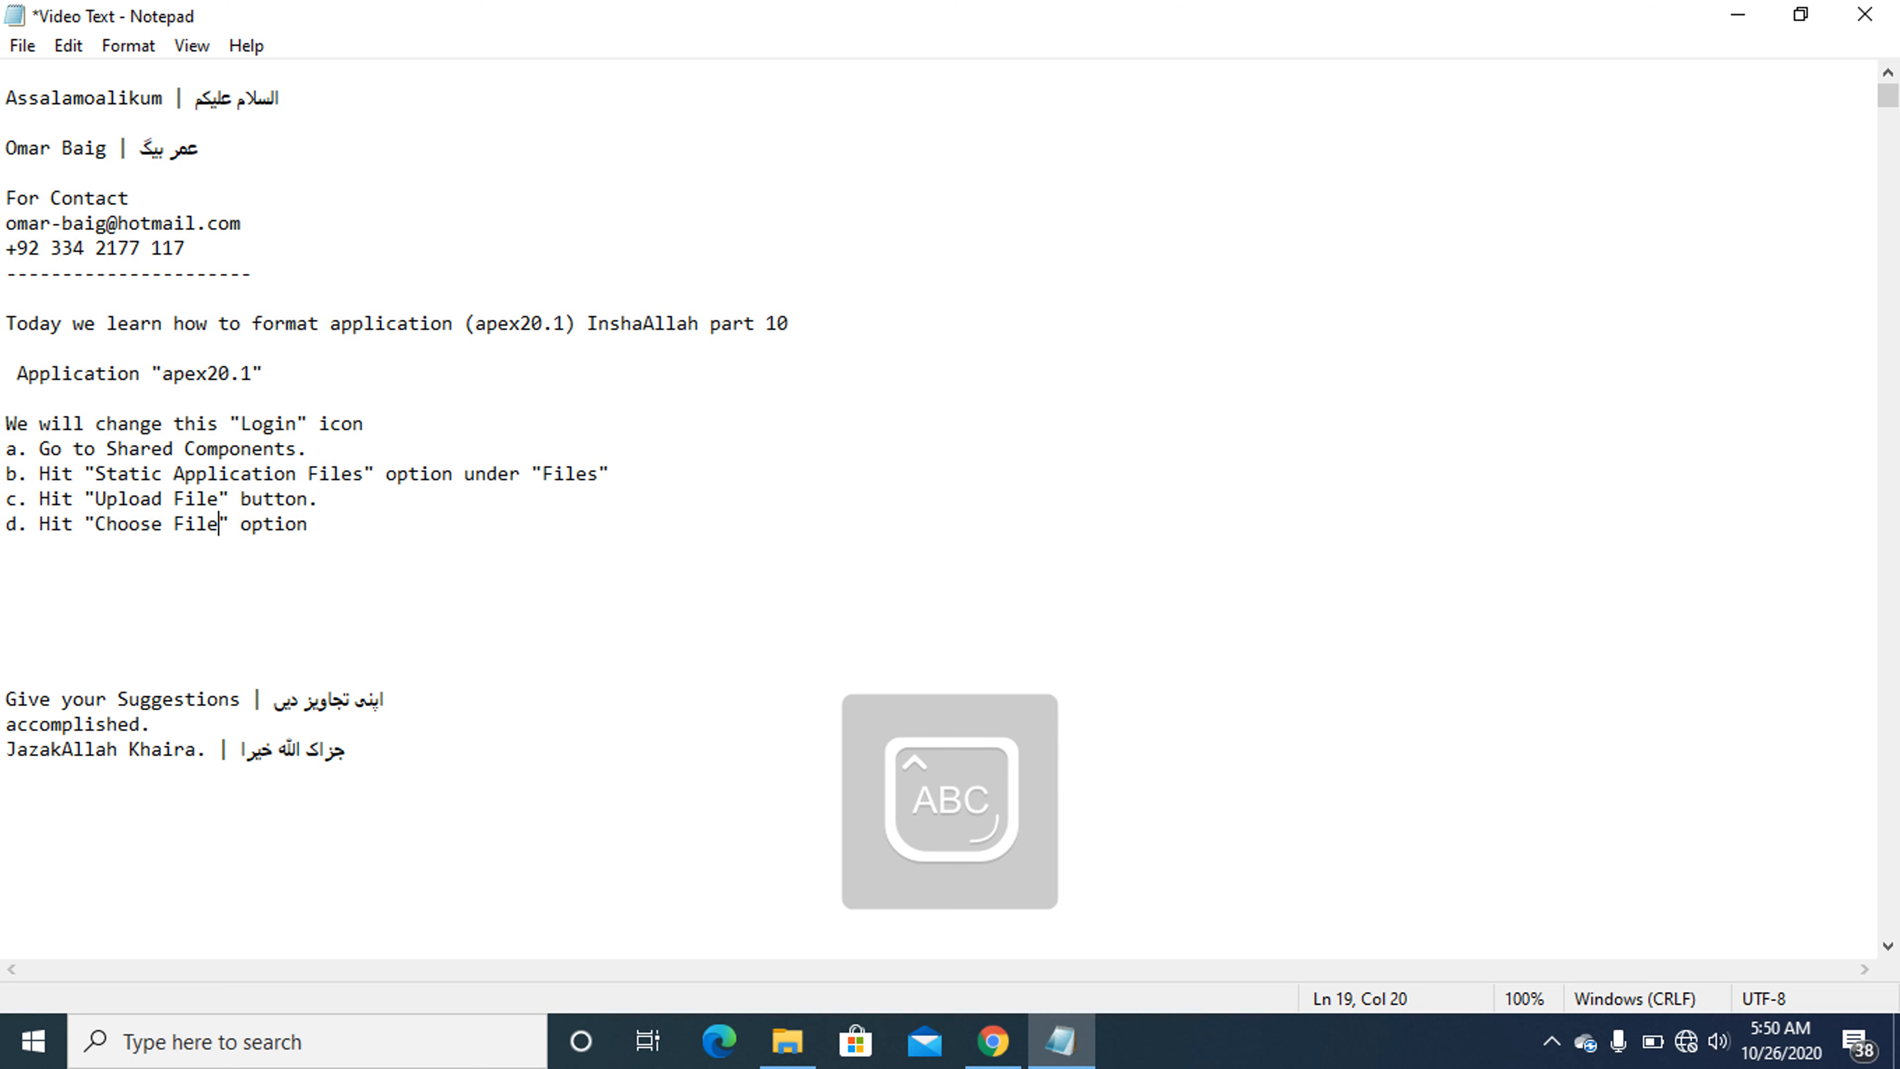
key("Caps_Lock")
type("s")
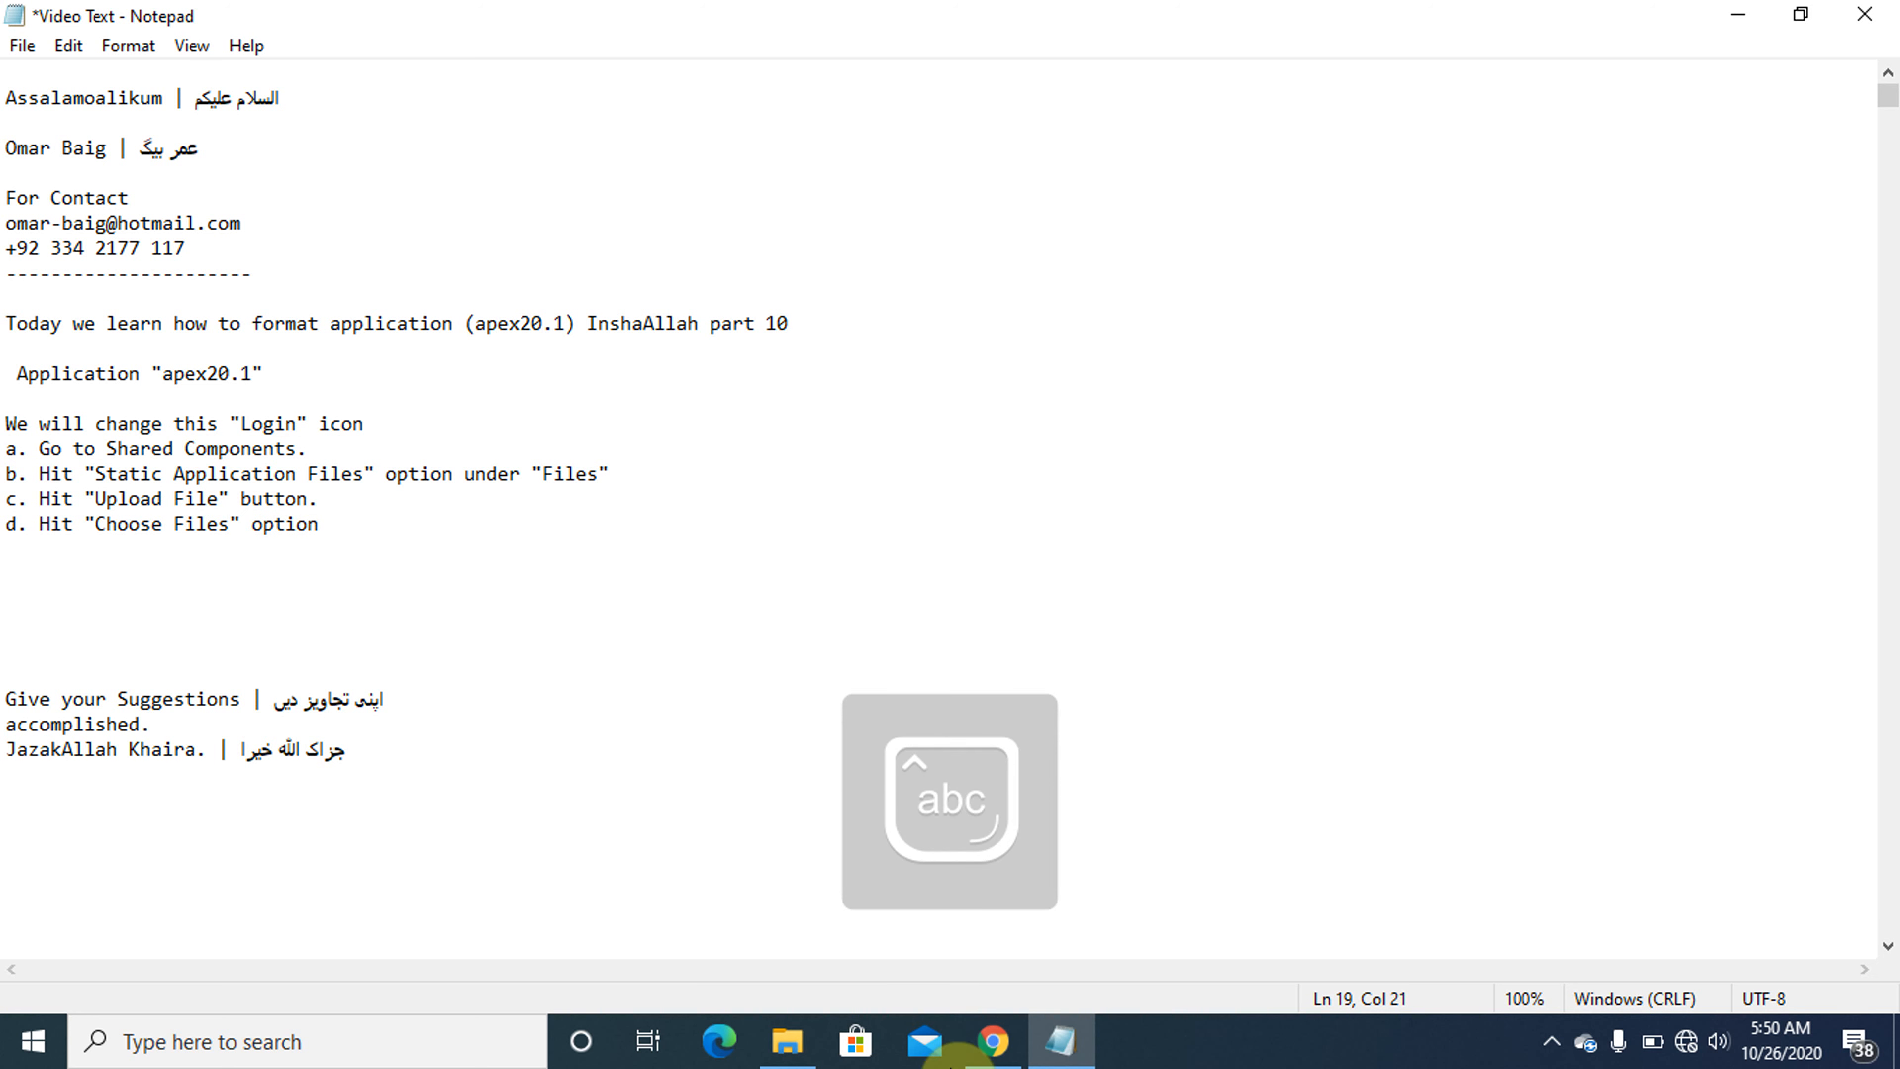
- Switch to Chrome and choose the 150 x 150 PNG logo whose name contains 2 as the file for upload
left_click(1063, 1045)
left_click(1001, 1043)
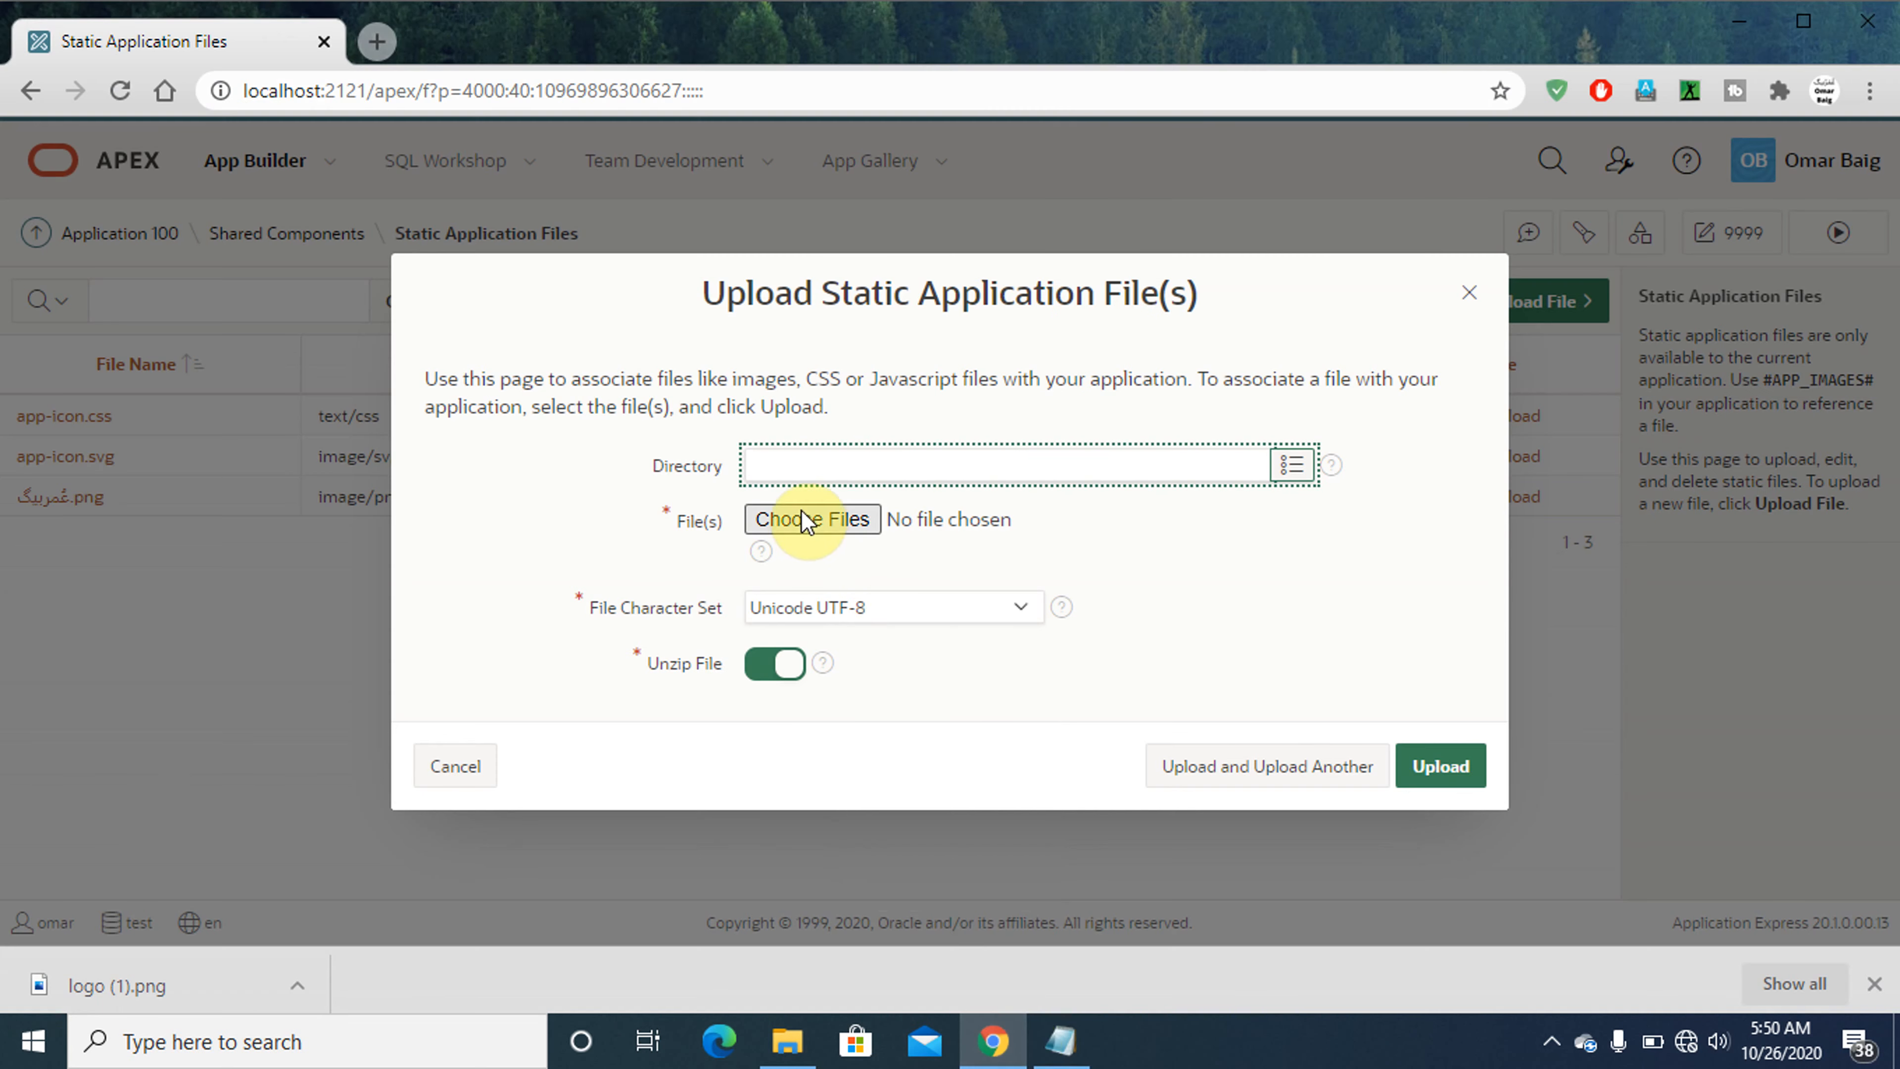
left_click(804, 525)
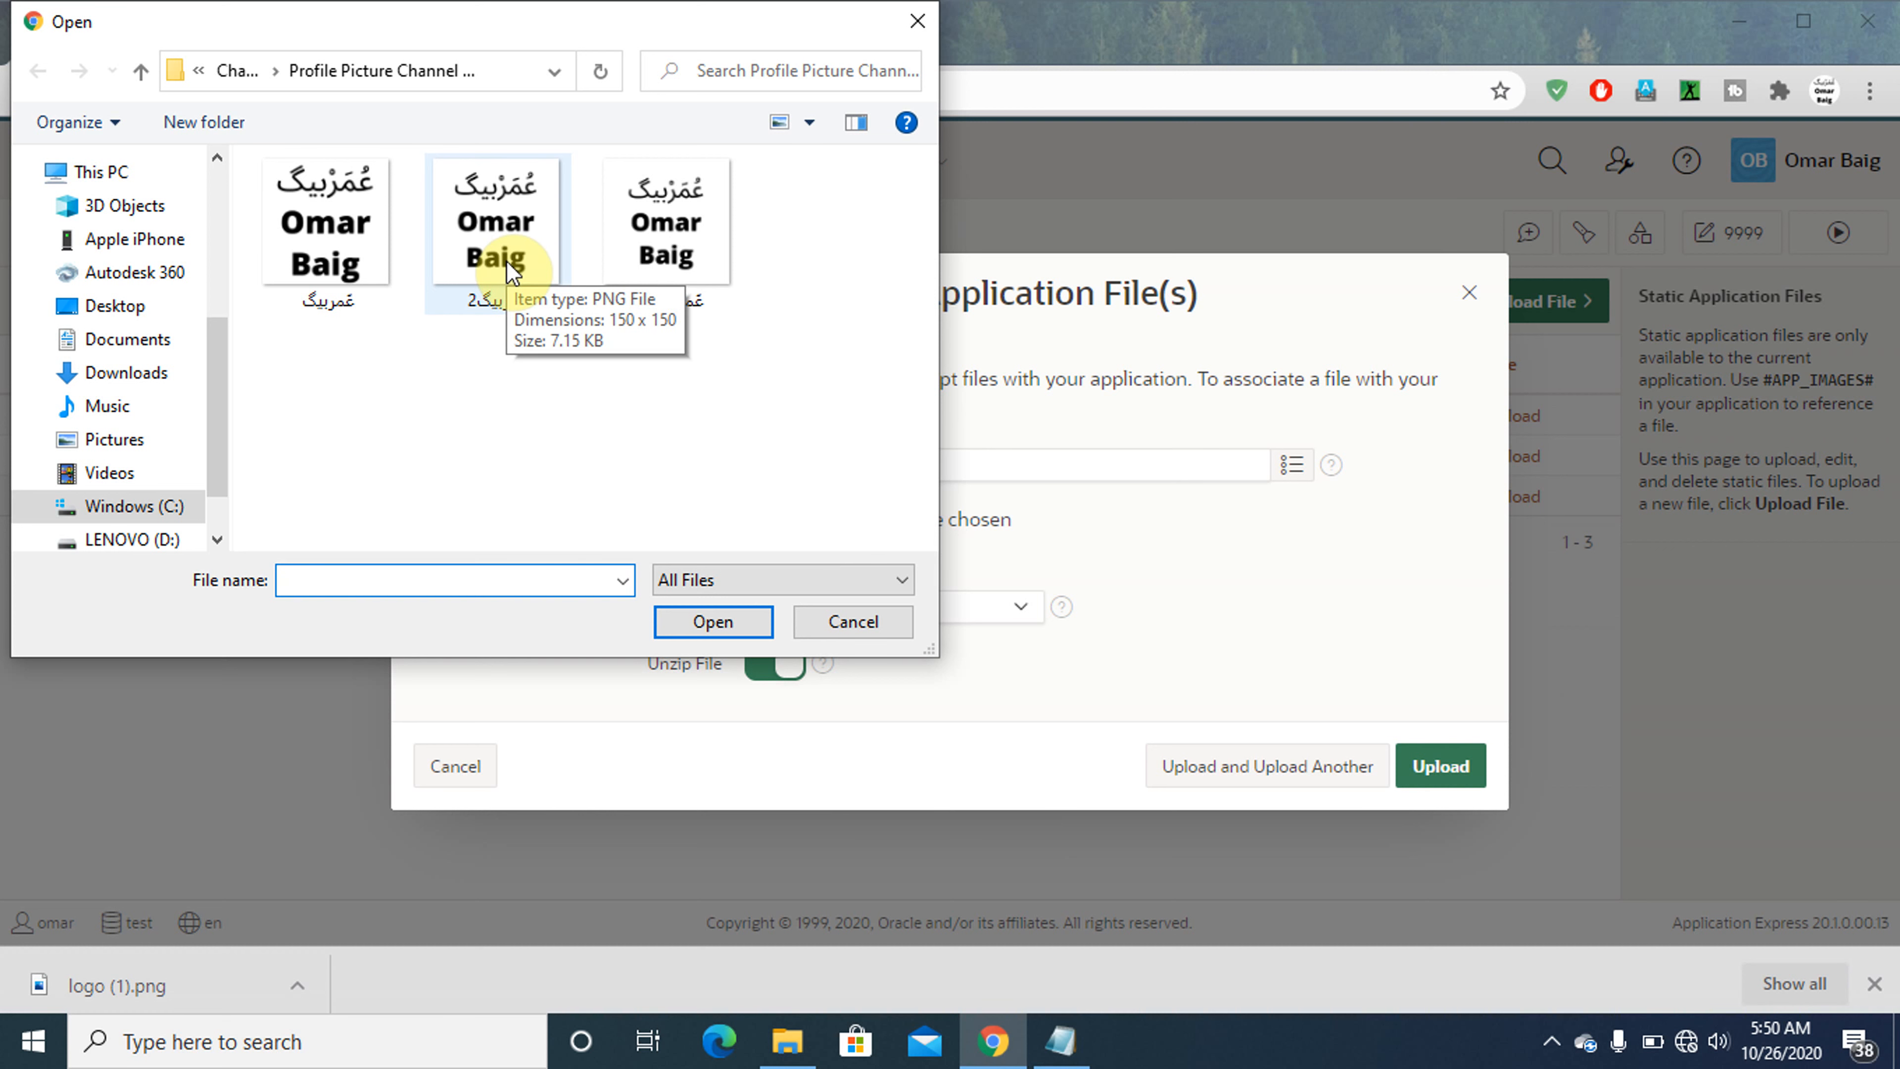
double_click(499, 229)
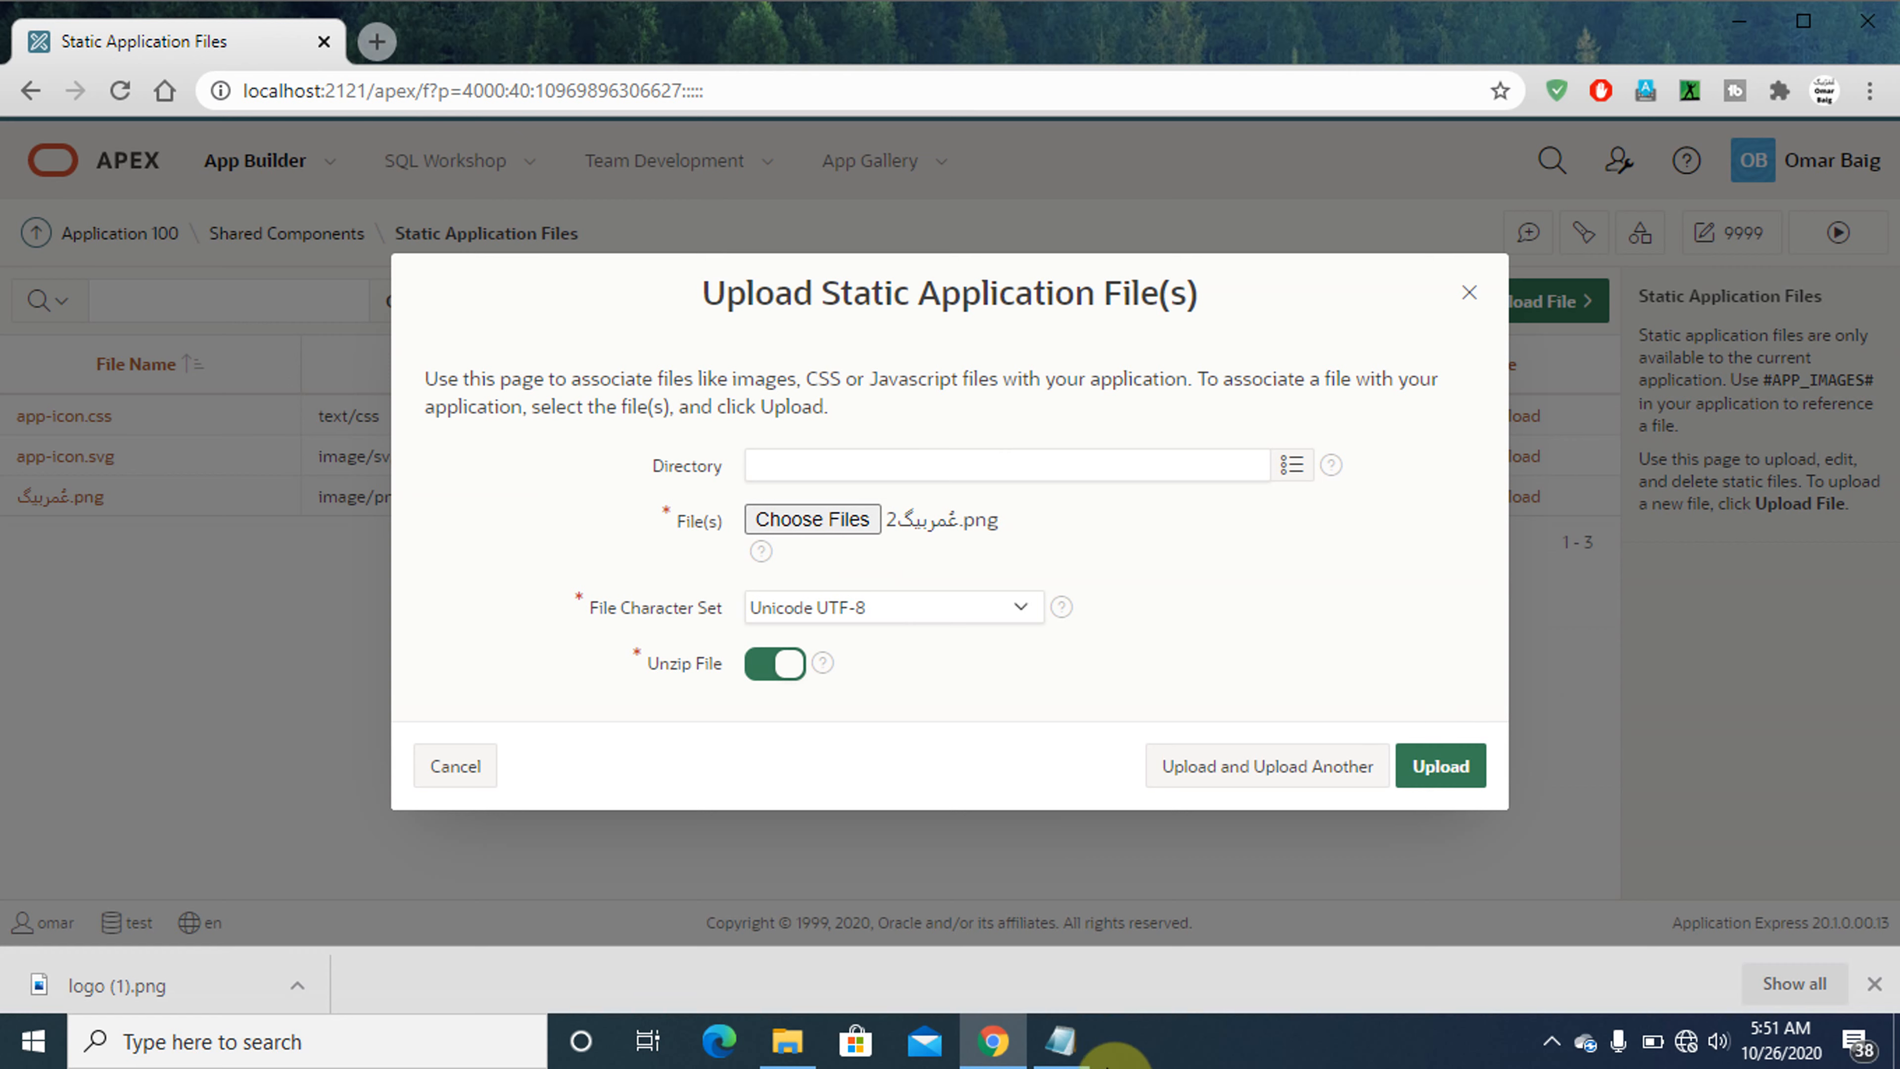
- Switch to Notepad, add the line 'e. Hit "Upload" button.' below instruction d and select it
left_click(1070, 1048)
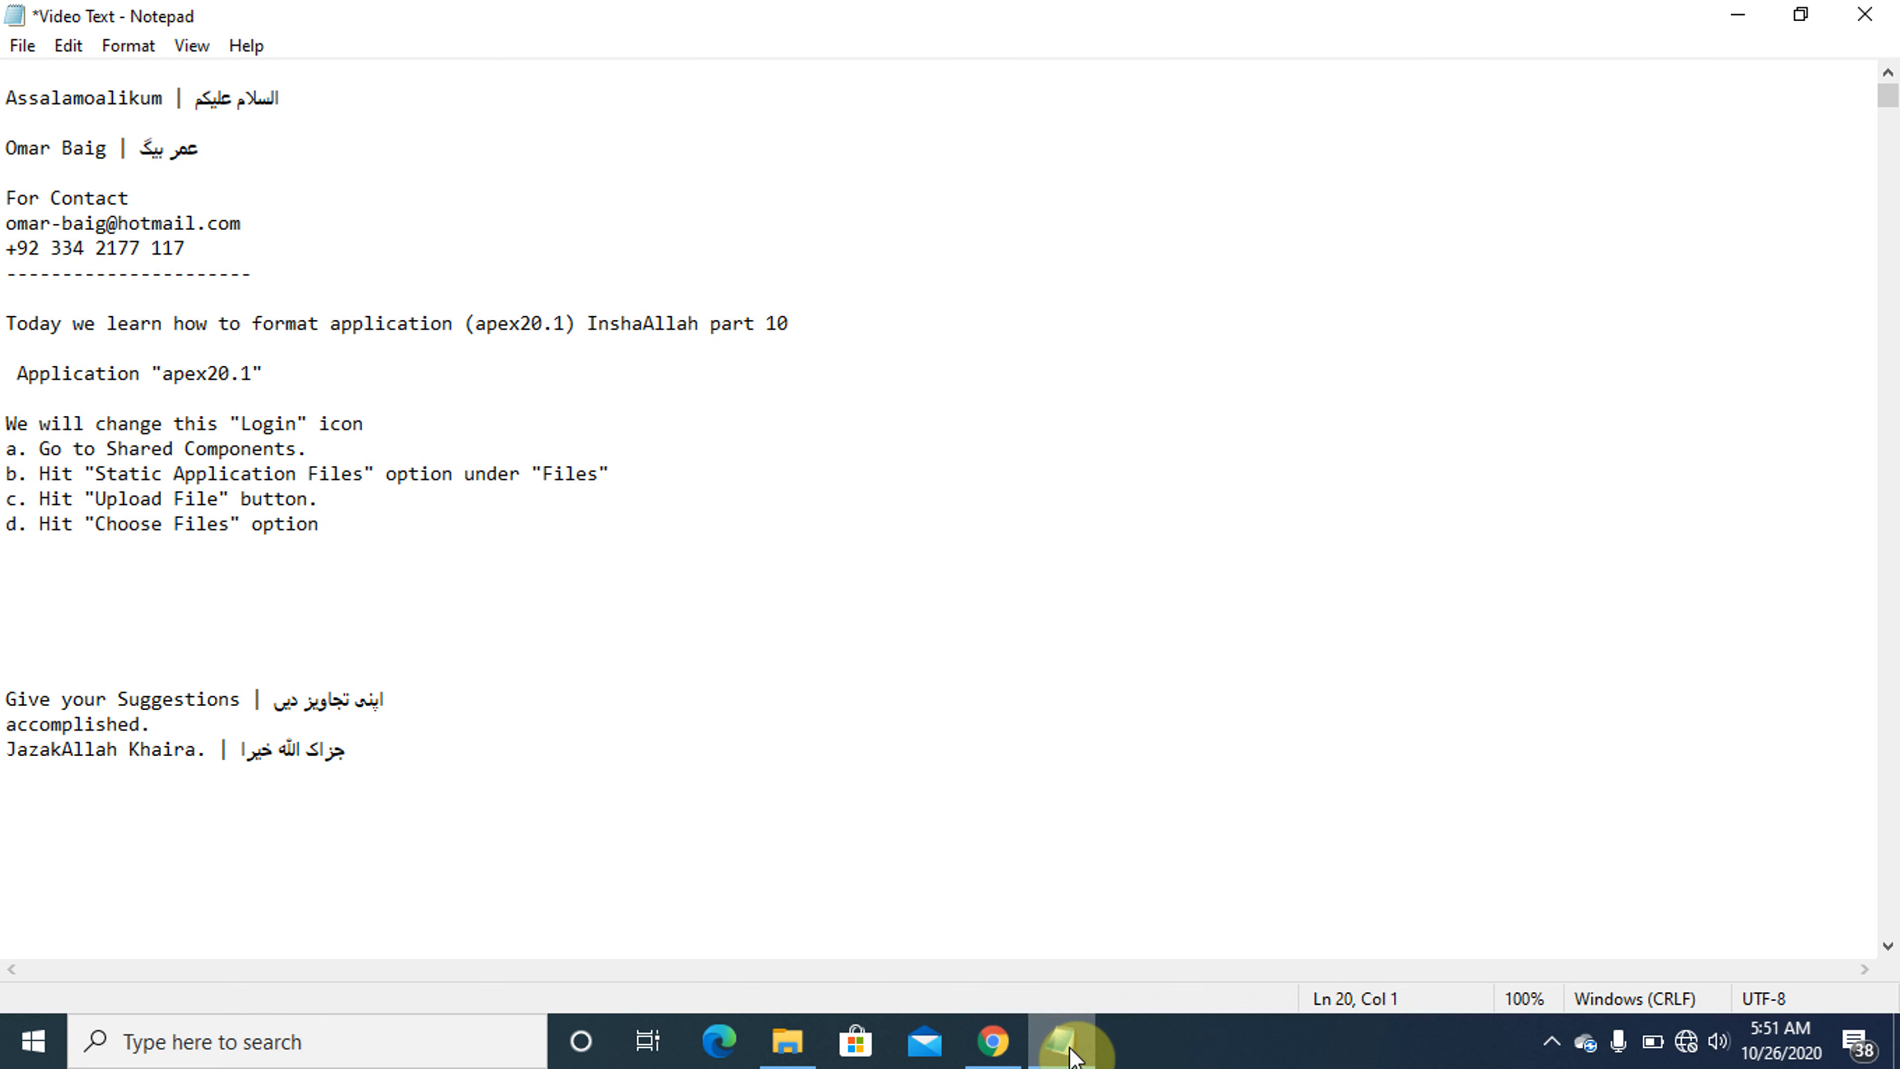
type("e. Hit")
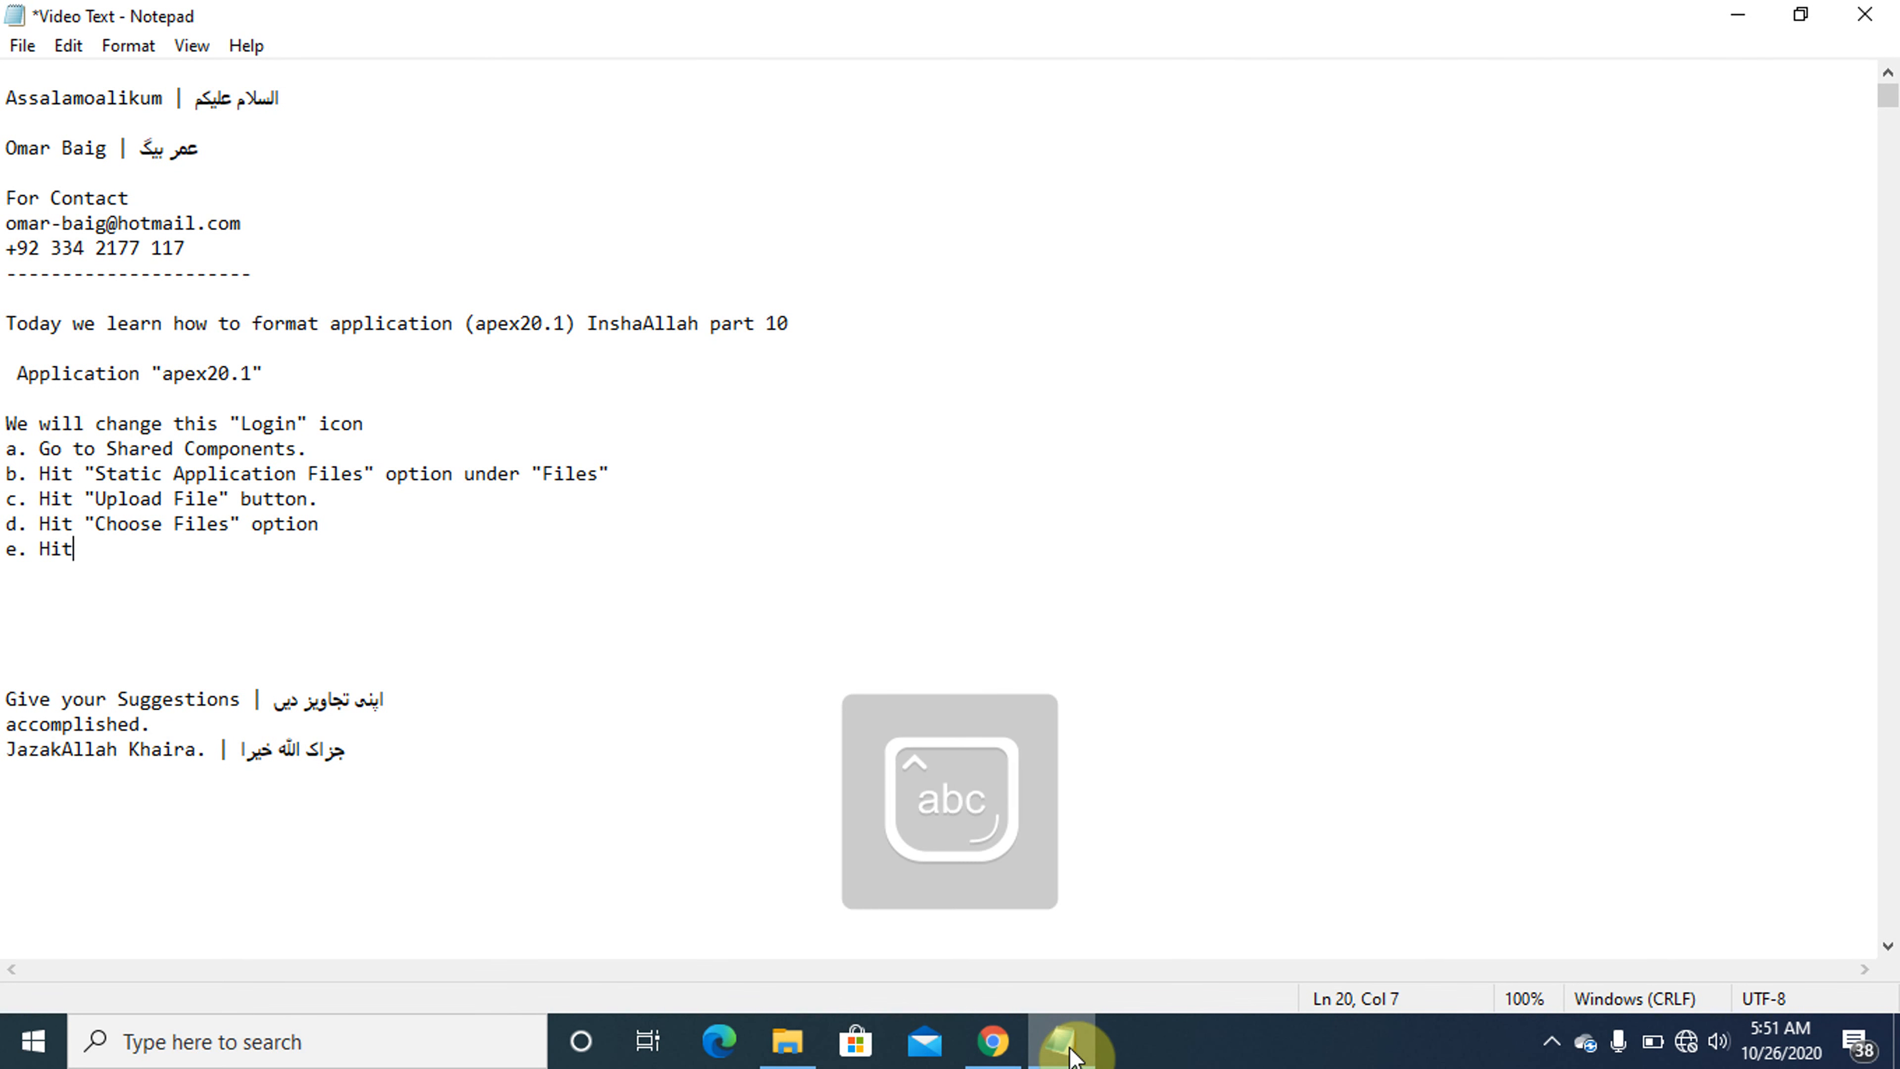
type(" \"Uo\"")
key("Left")
key("Caps_Lock")
type("U")
key("Caps_Lock")
type("o")
type("pl")
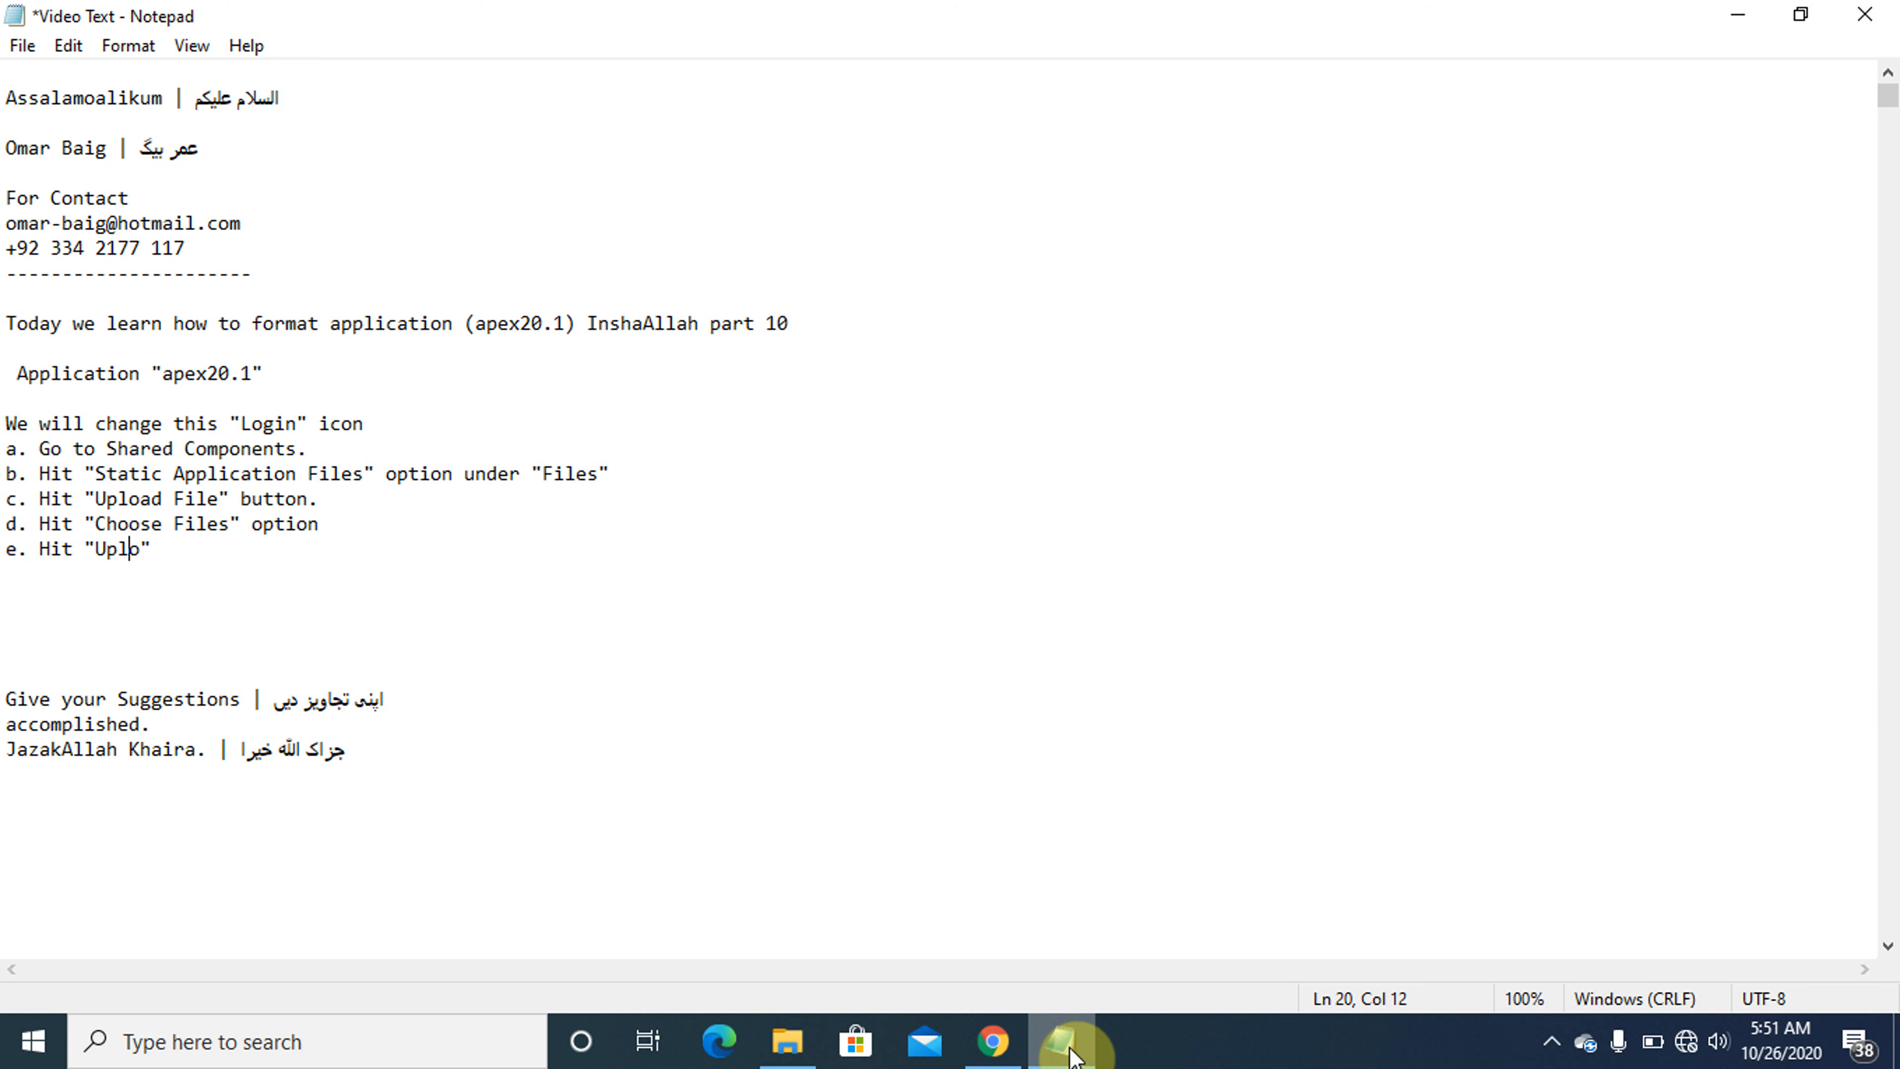
type("ad")
type(" button.")
key("shift+Home")
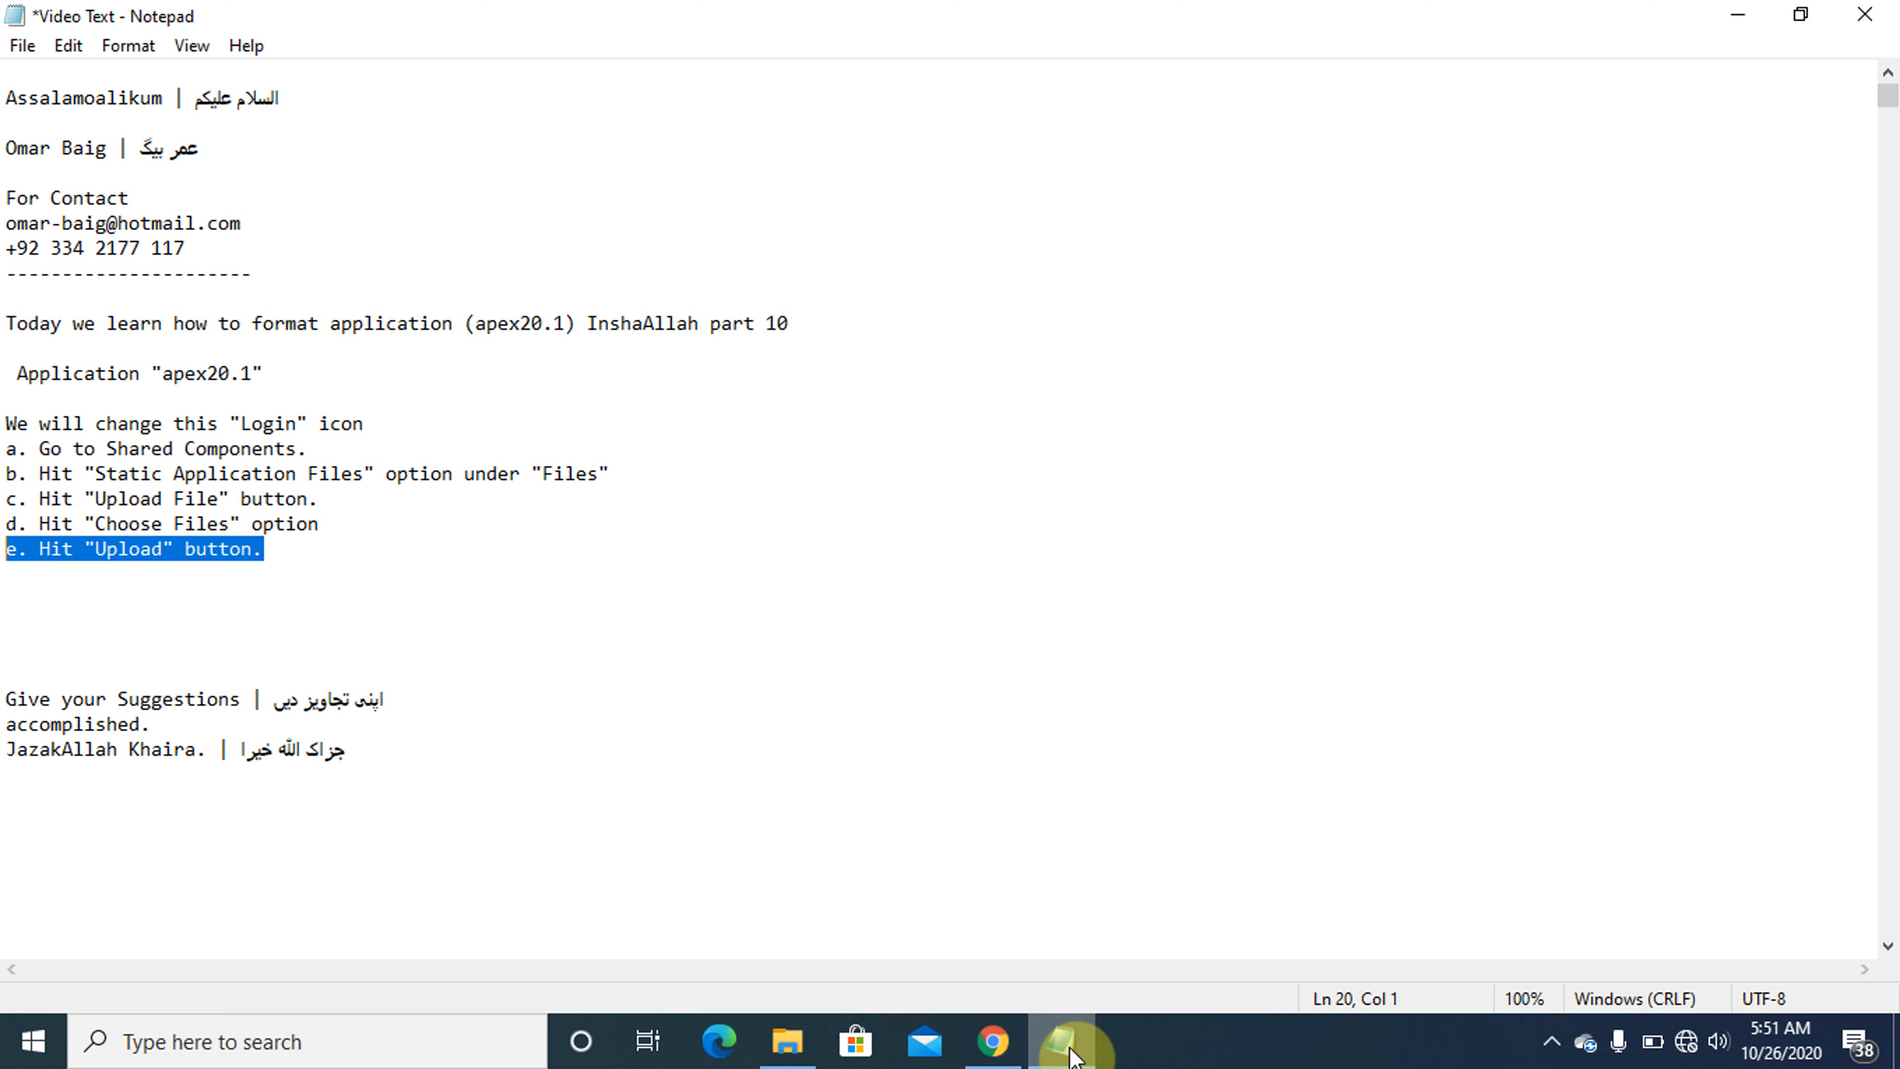
- Switch to Chrome and upload the chosen PNG to the static application files
left_click(1070, 1051)
left_click(1438, 770)
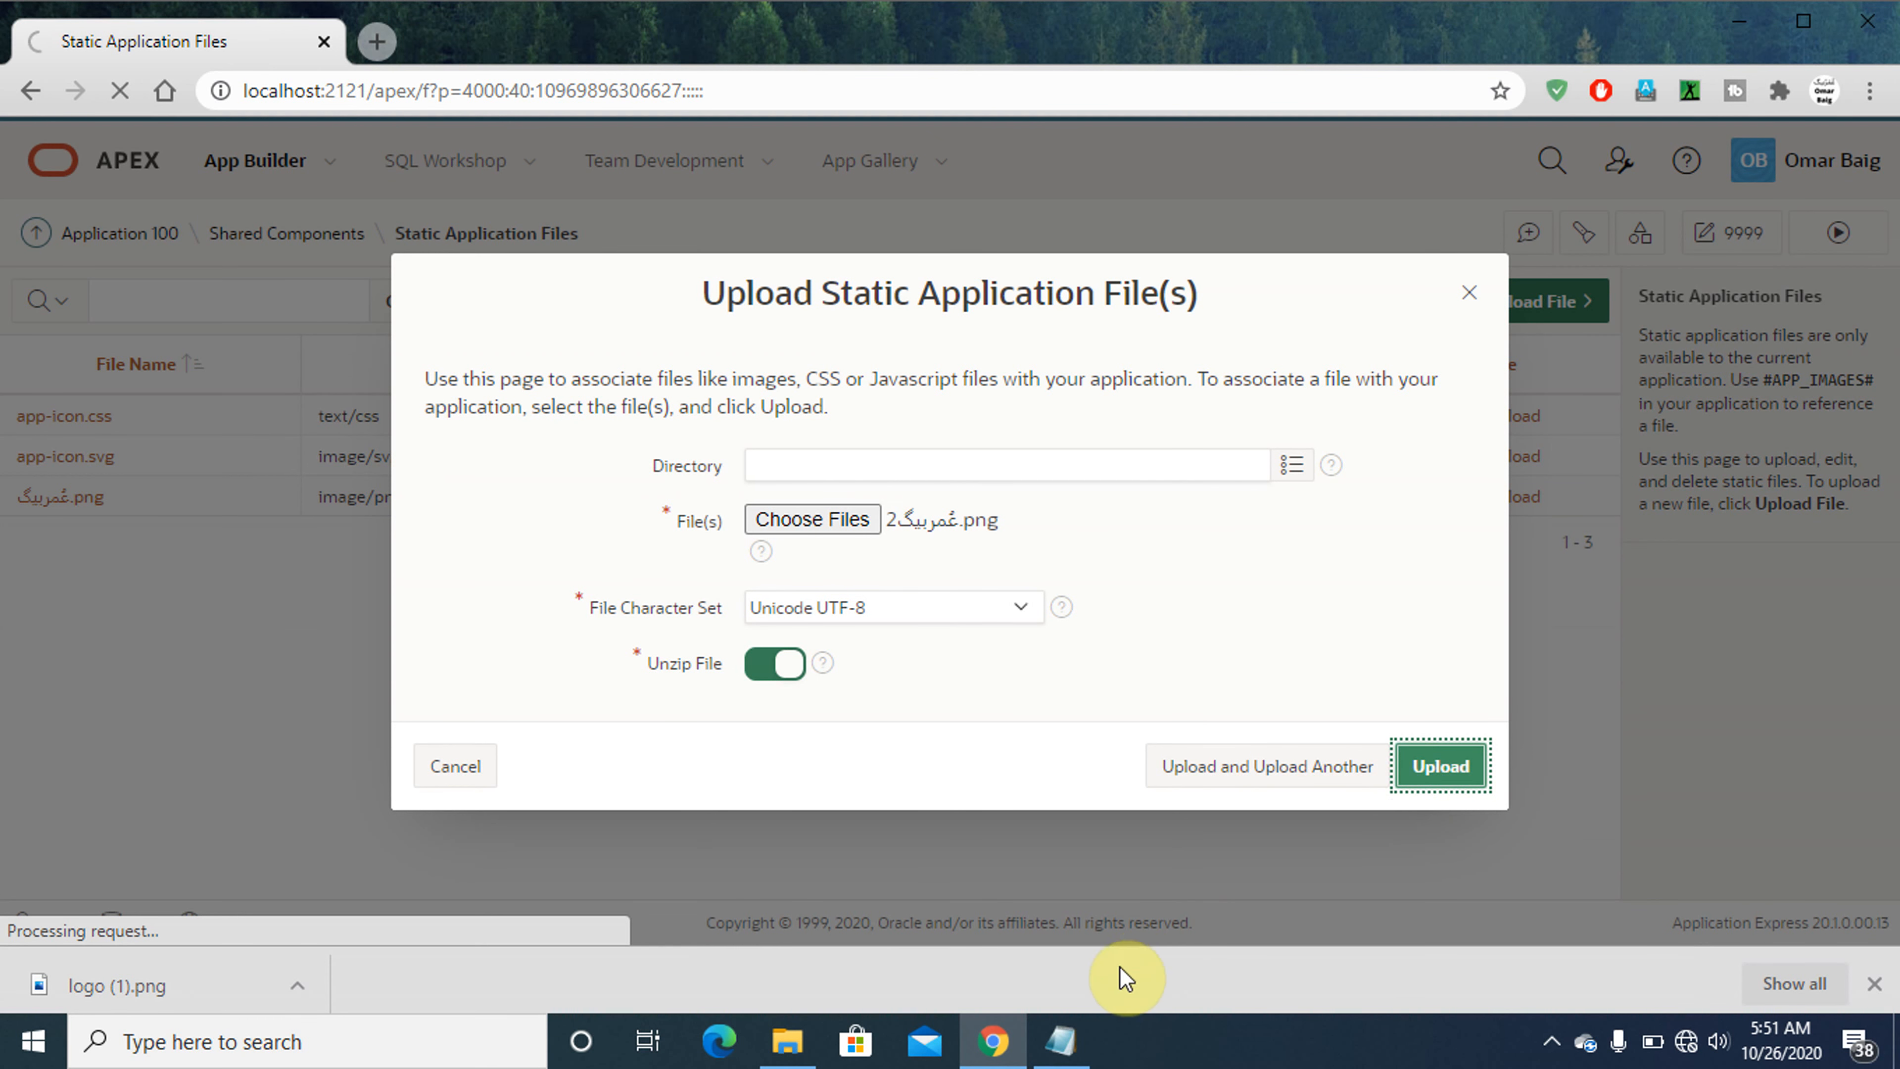
- Switch to Notepad and add the line 'g. Come to "Login Page"' below instruction e
left_click(1058, 1048)
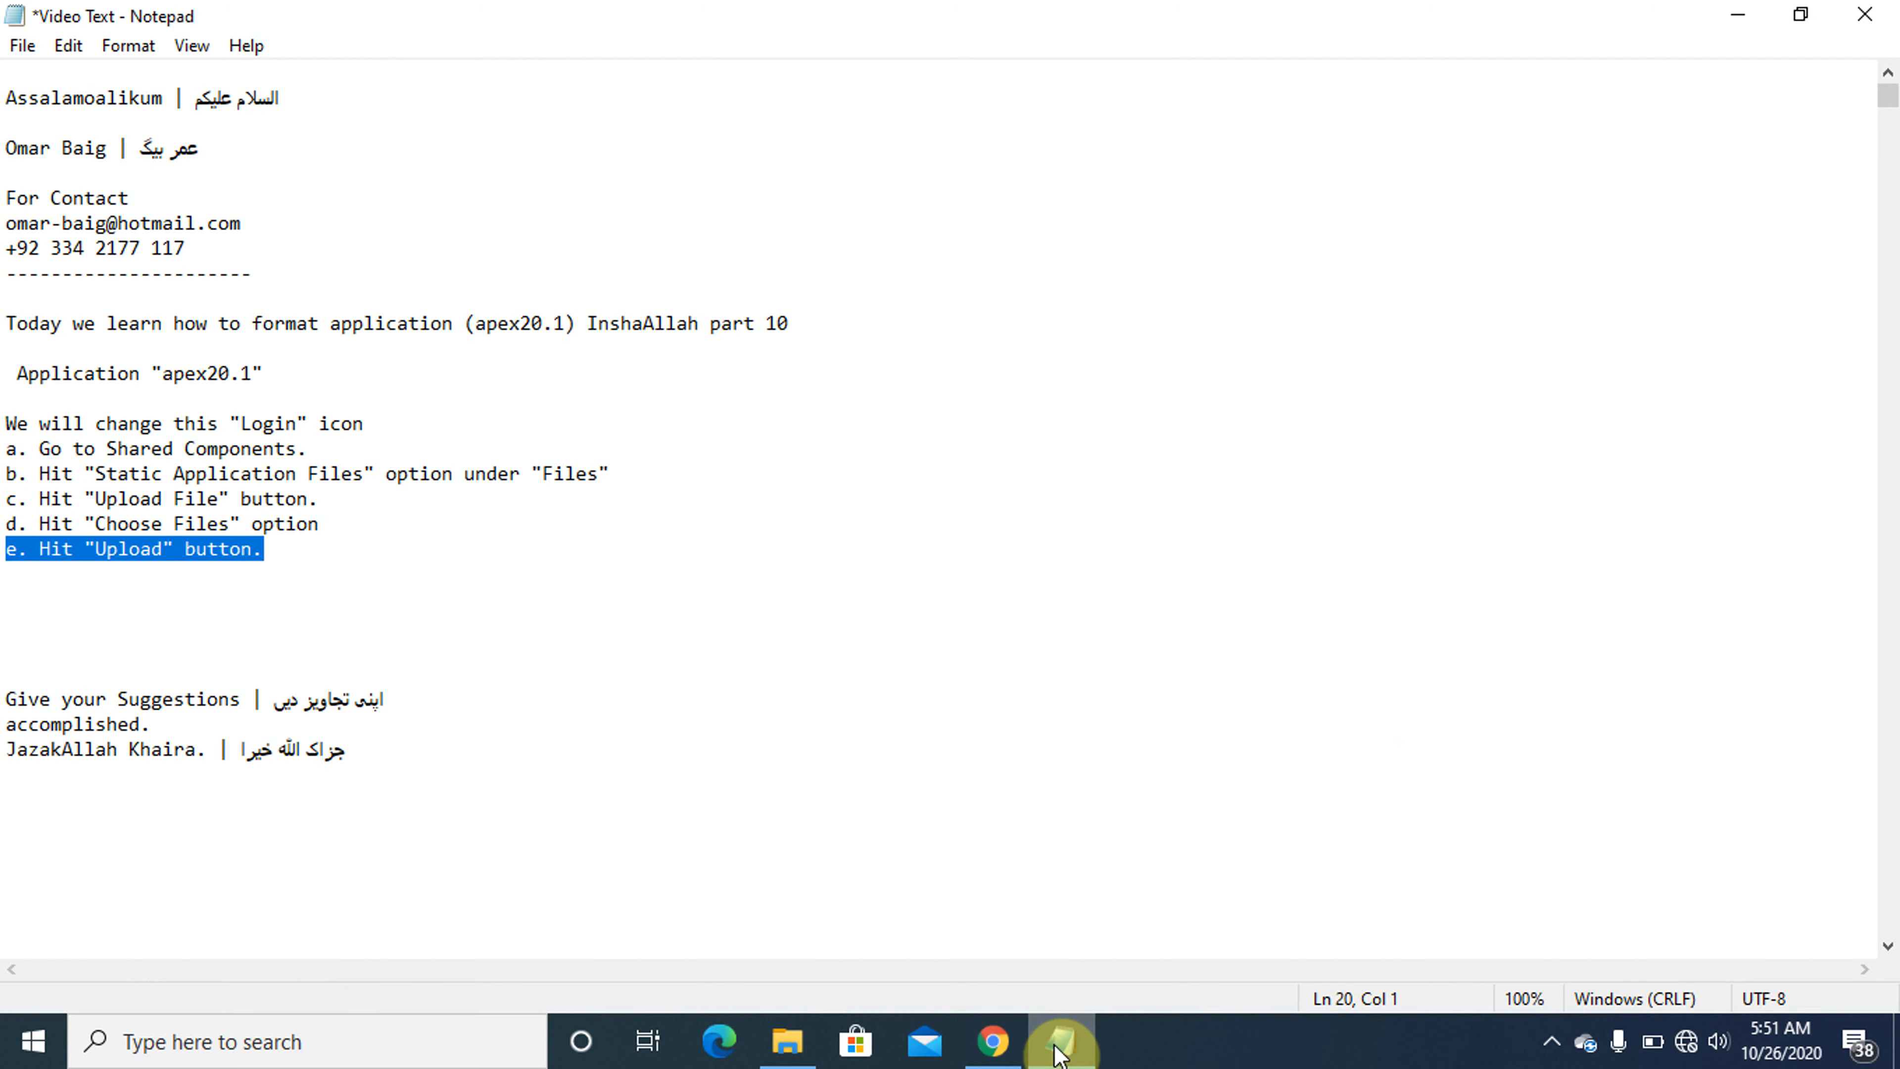
key("Down")
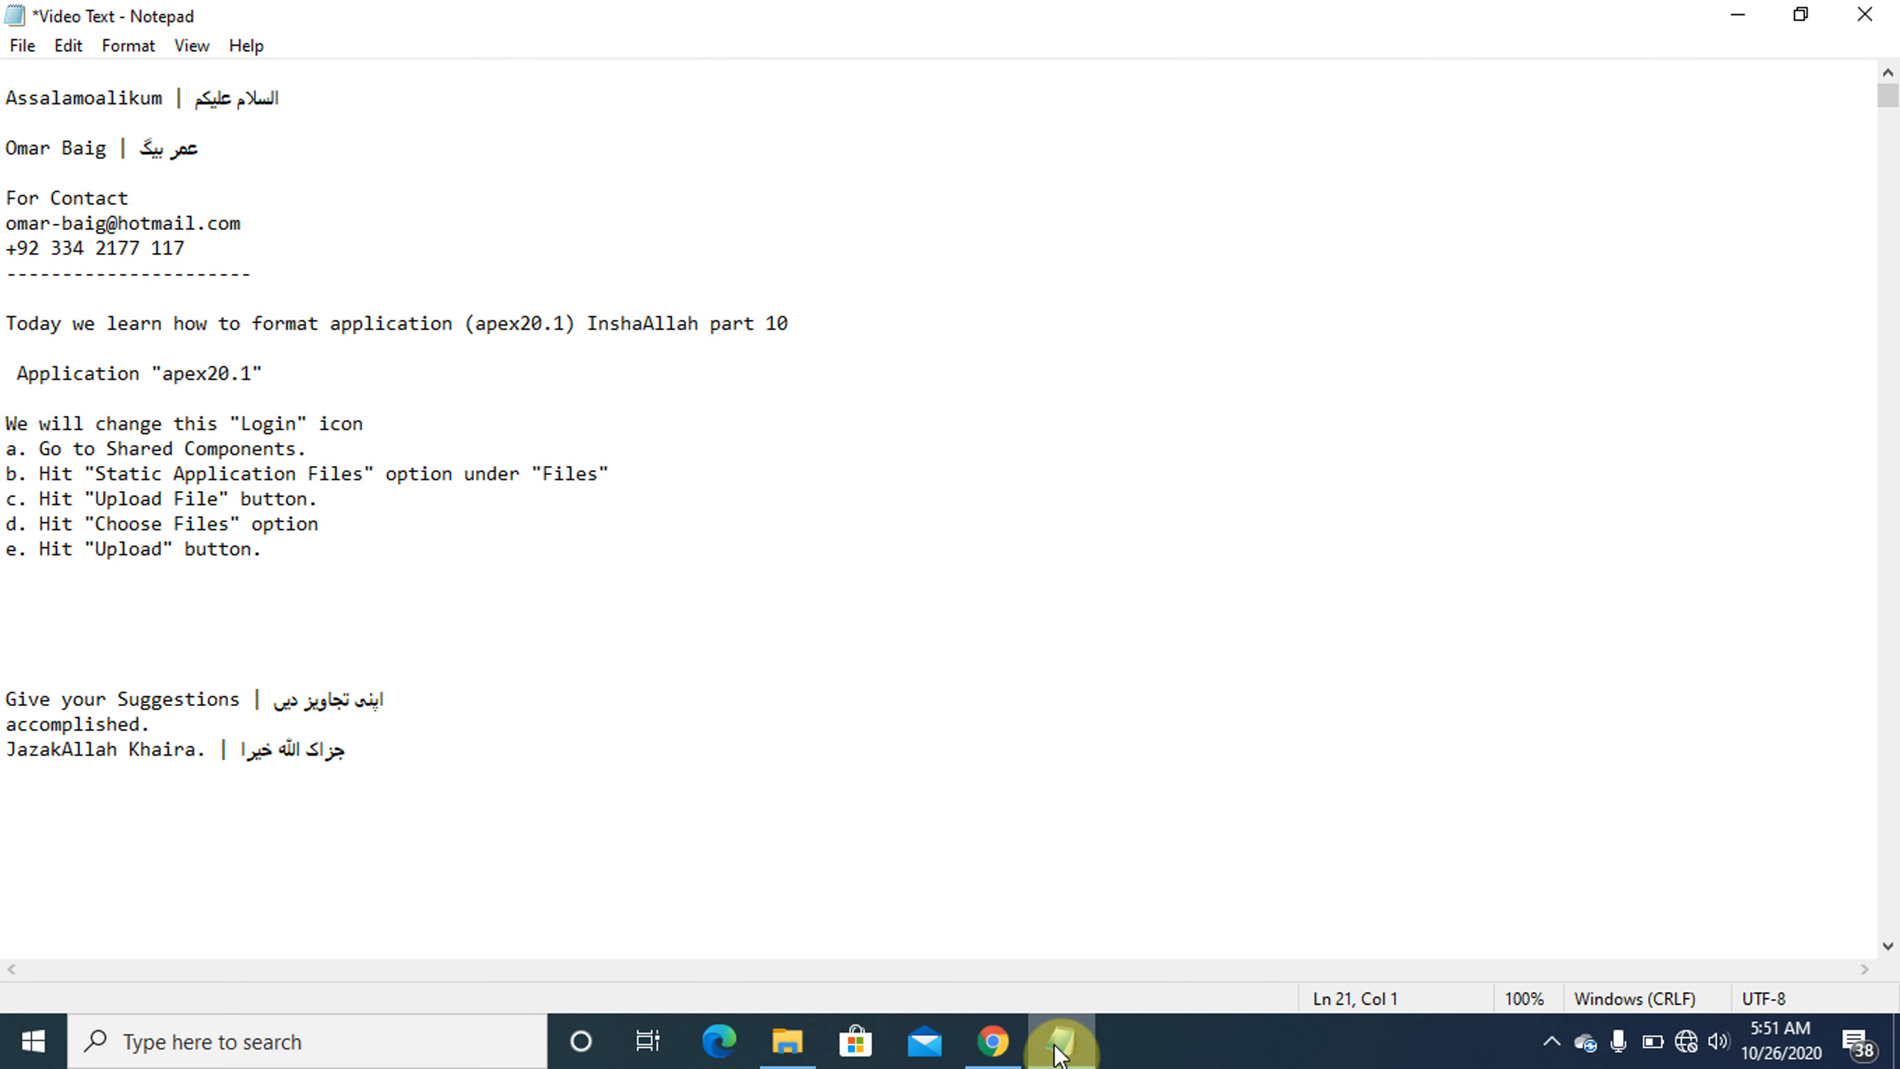
type("g.")
key("Caps_Lock")
type("C")
key("Caps_Lock")
type("ome to")
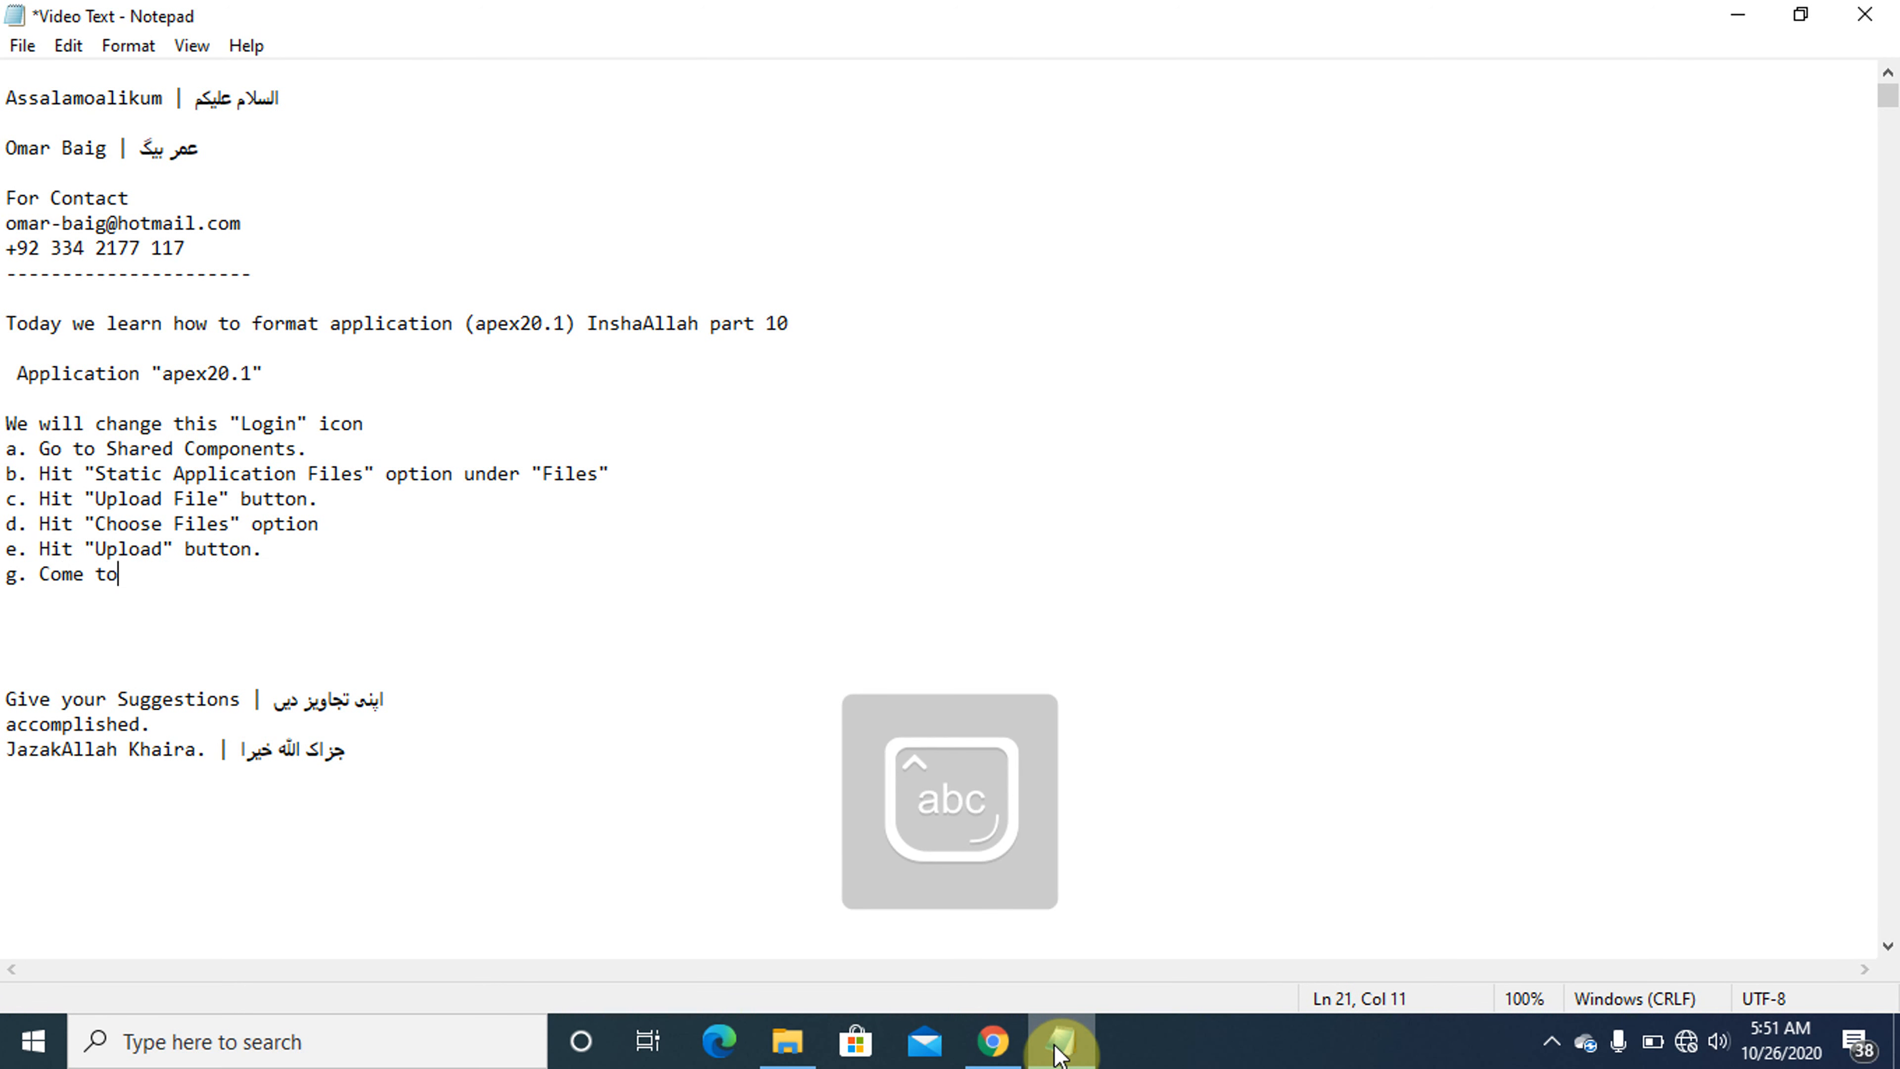
key("Caps_Lock")
type("\"\"")
type("L")
key("Caps_Lock")
type("ogin Page")
- Open page 9999 for editing in Chrome and extend instruction g in Notepad with 'which is "9999"'
left_click(1059, 1052)
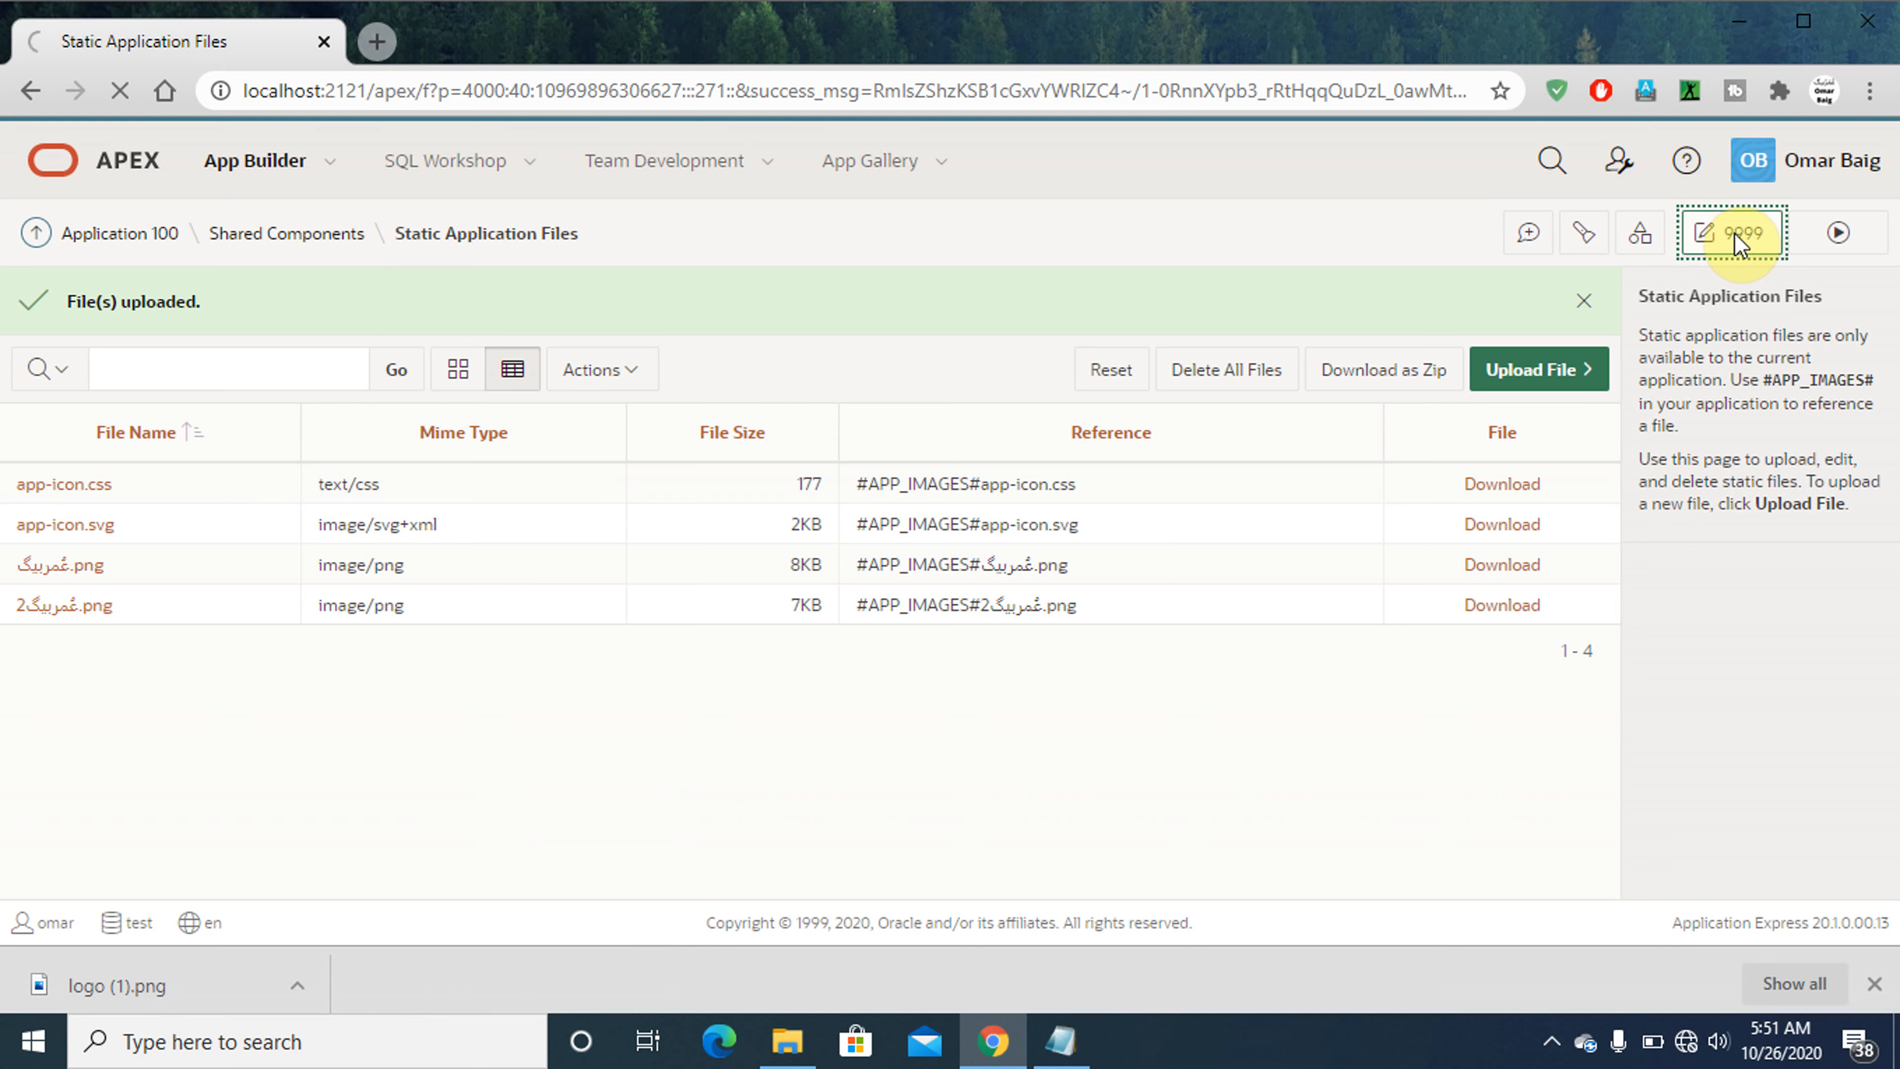
left_click(1061, 1044)
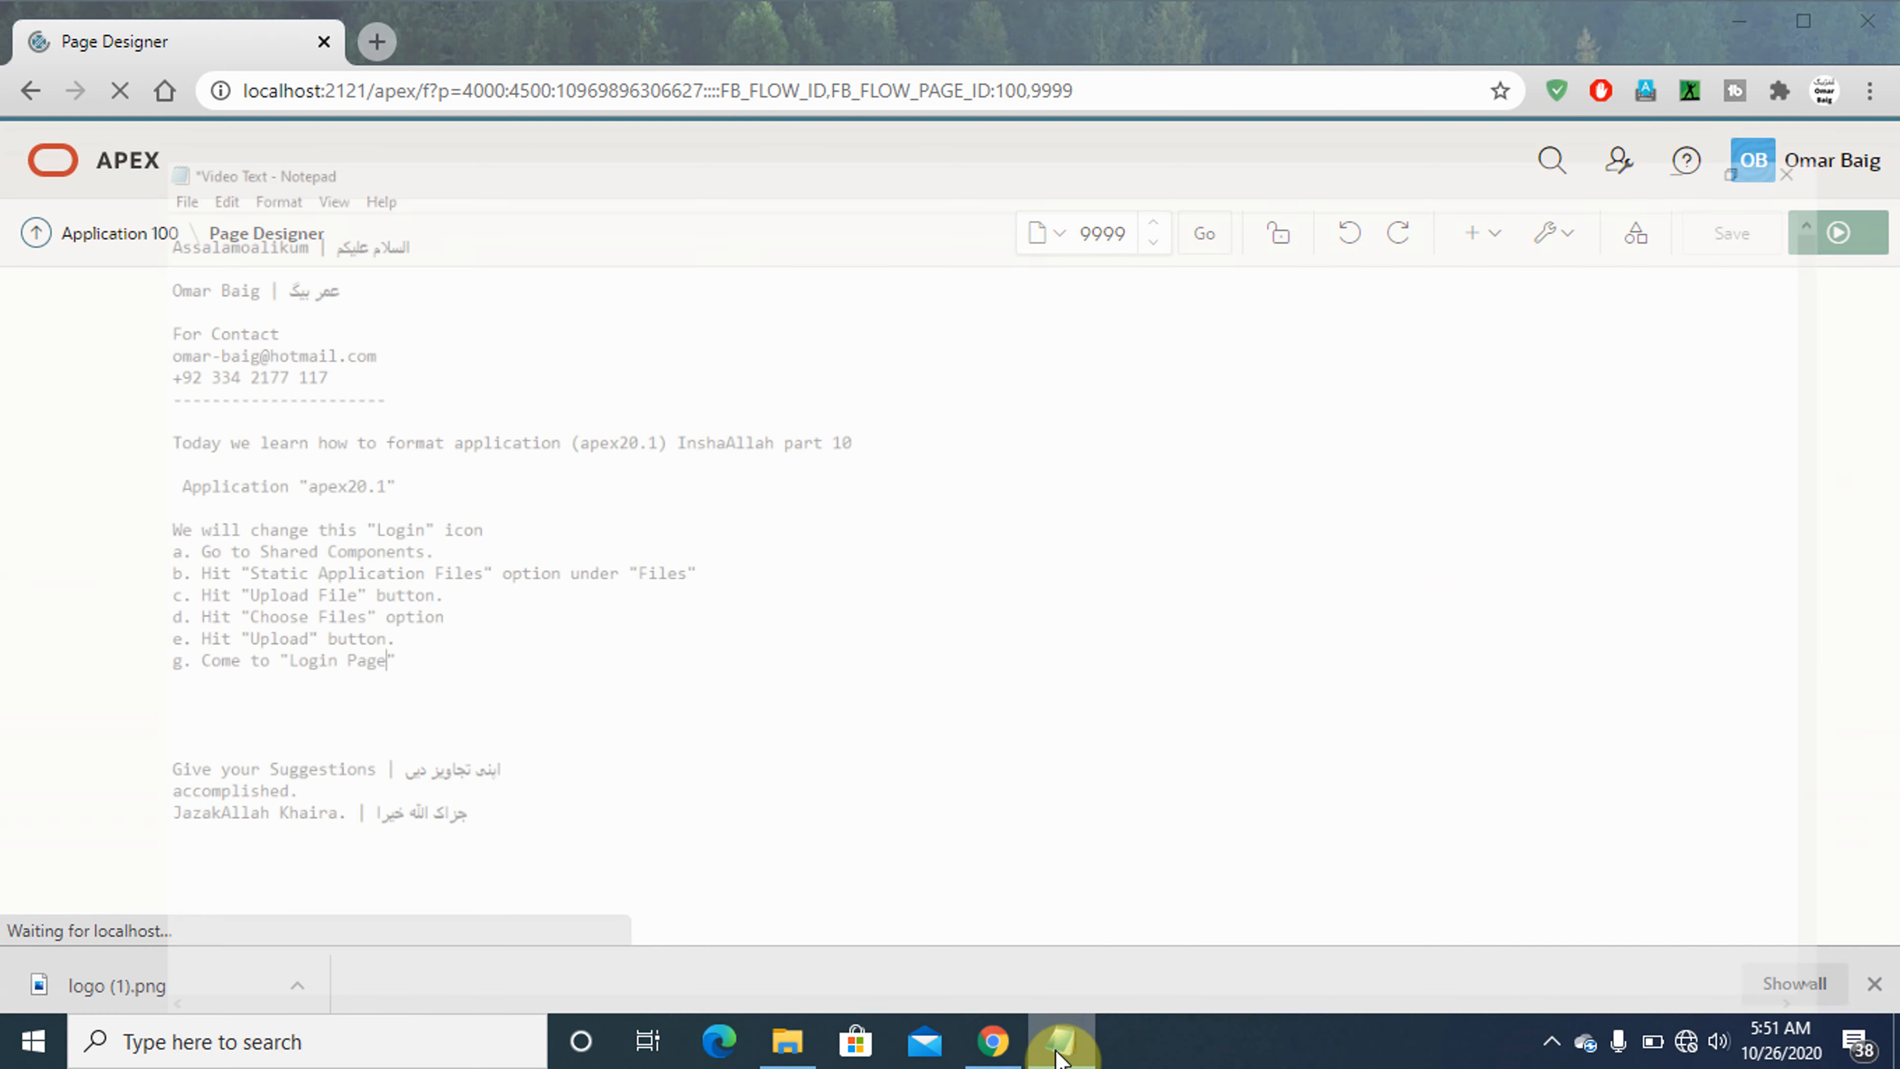
type("w")
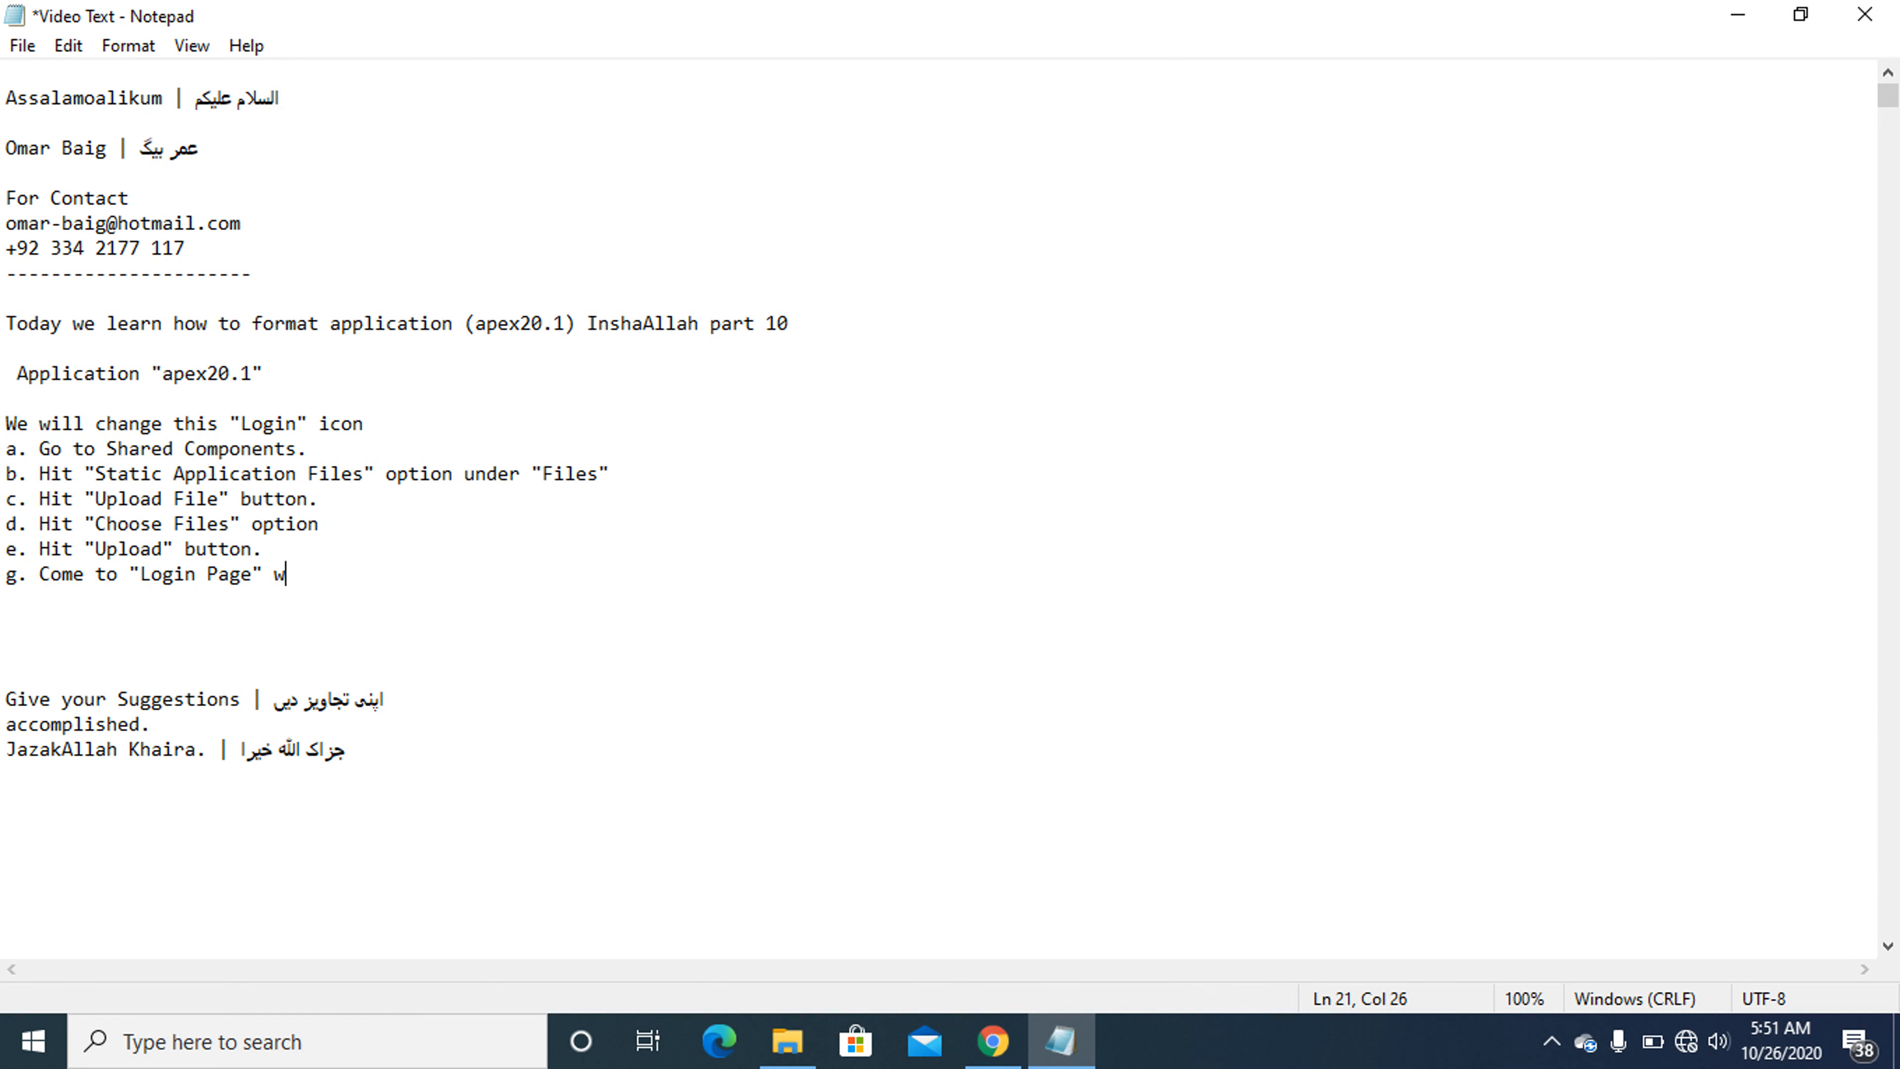
type("hich i")
type("s ")
type("\"\"")
type("9999")
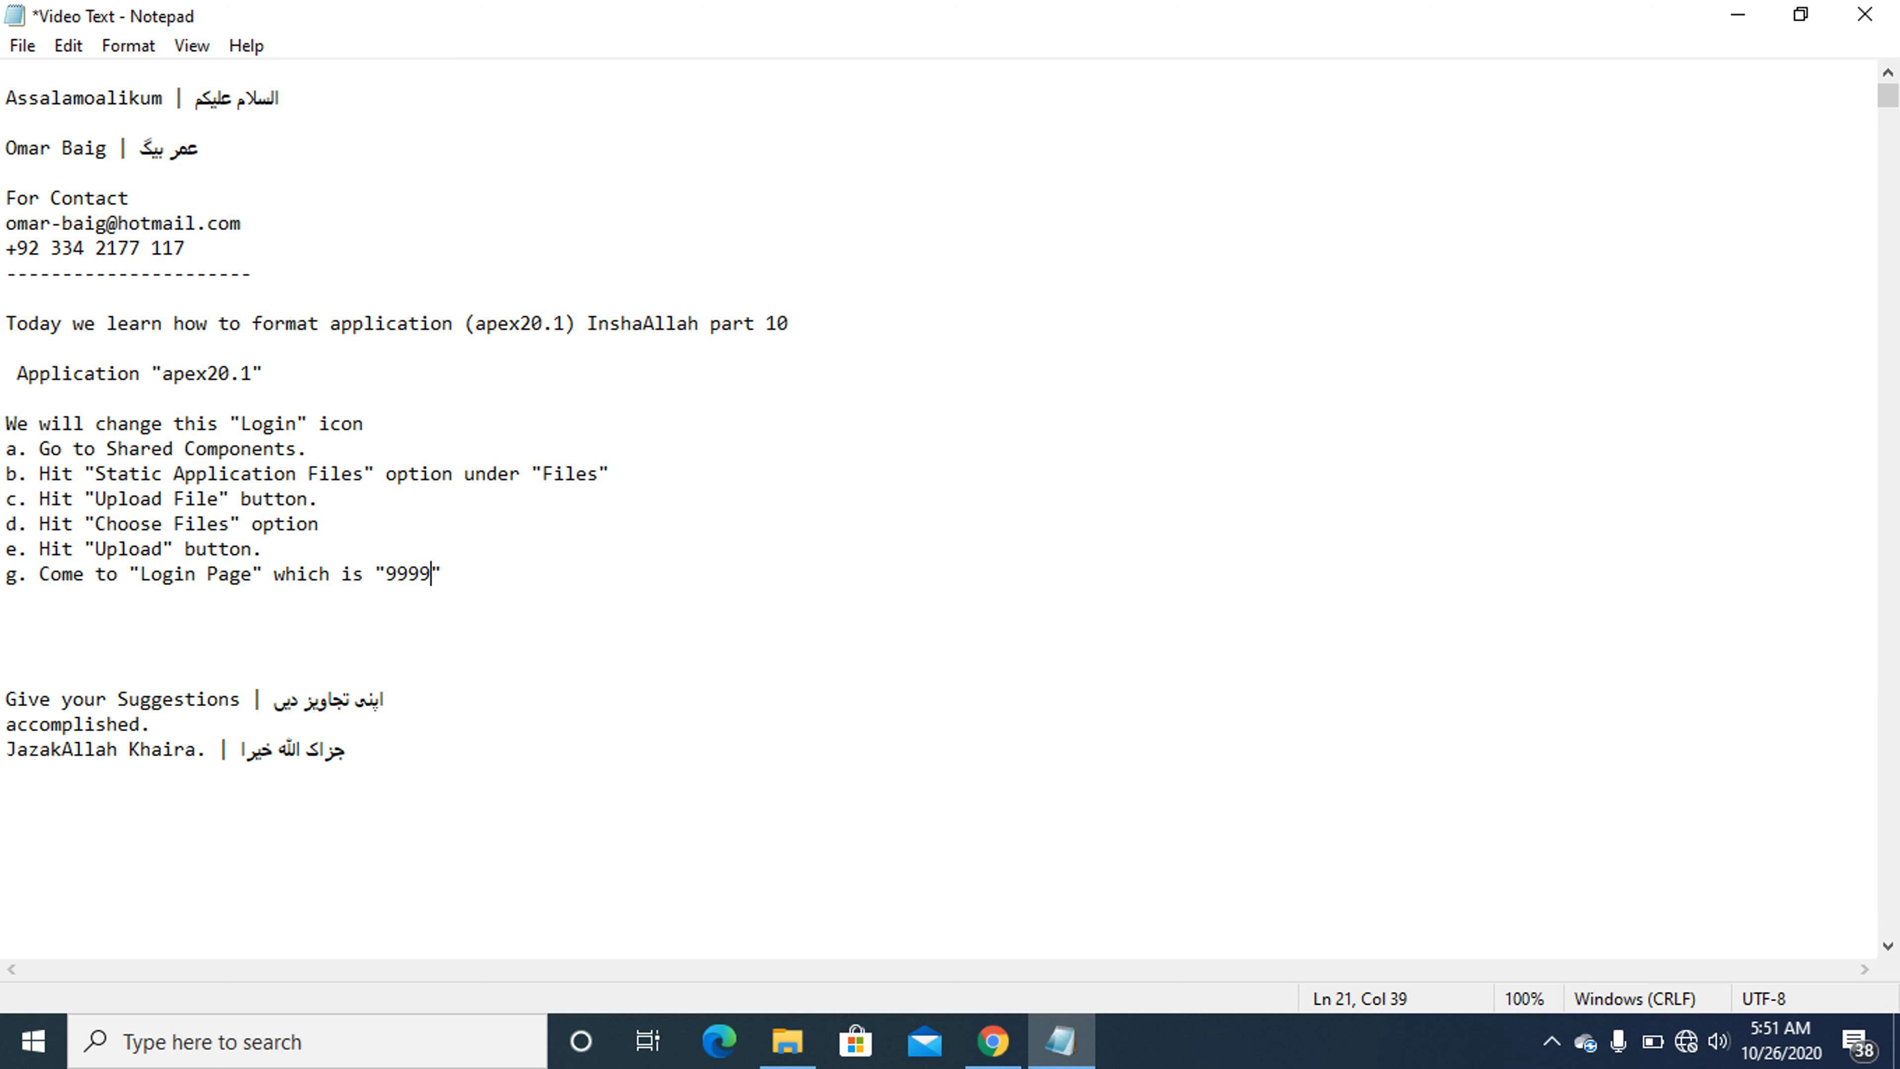
- Switch to Chrome and locate the CSS section in the properties of page 9999
left_click(990, 1049)
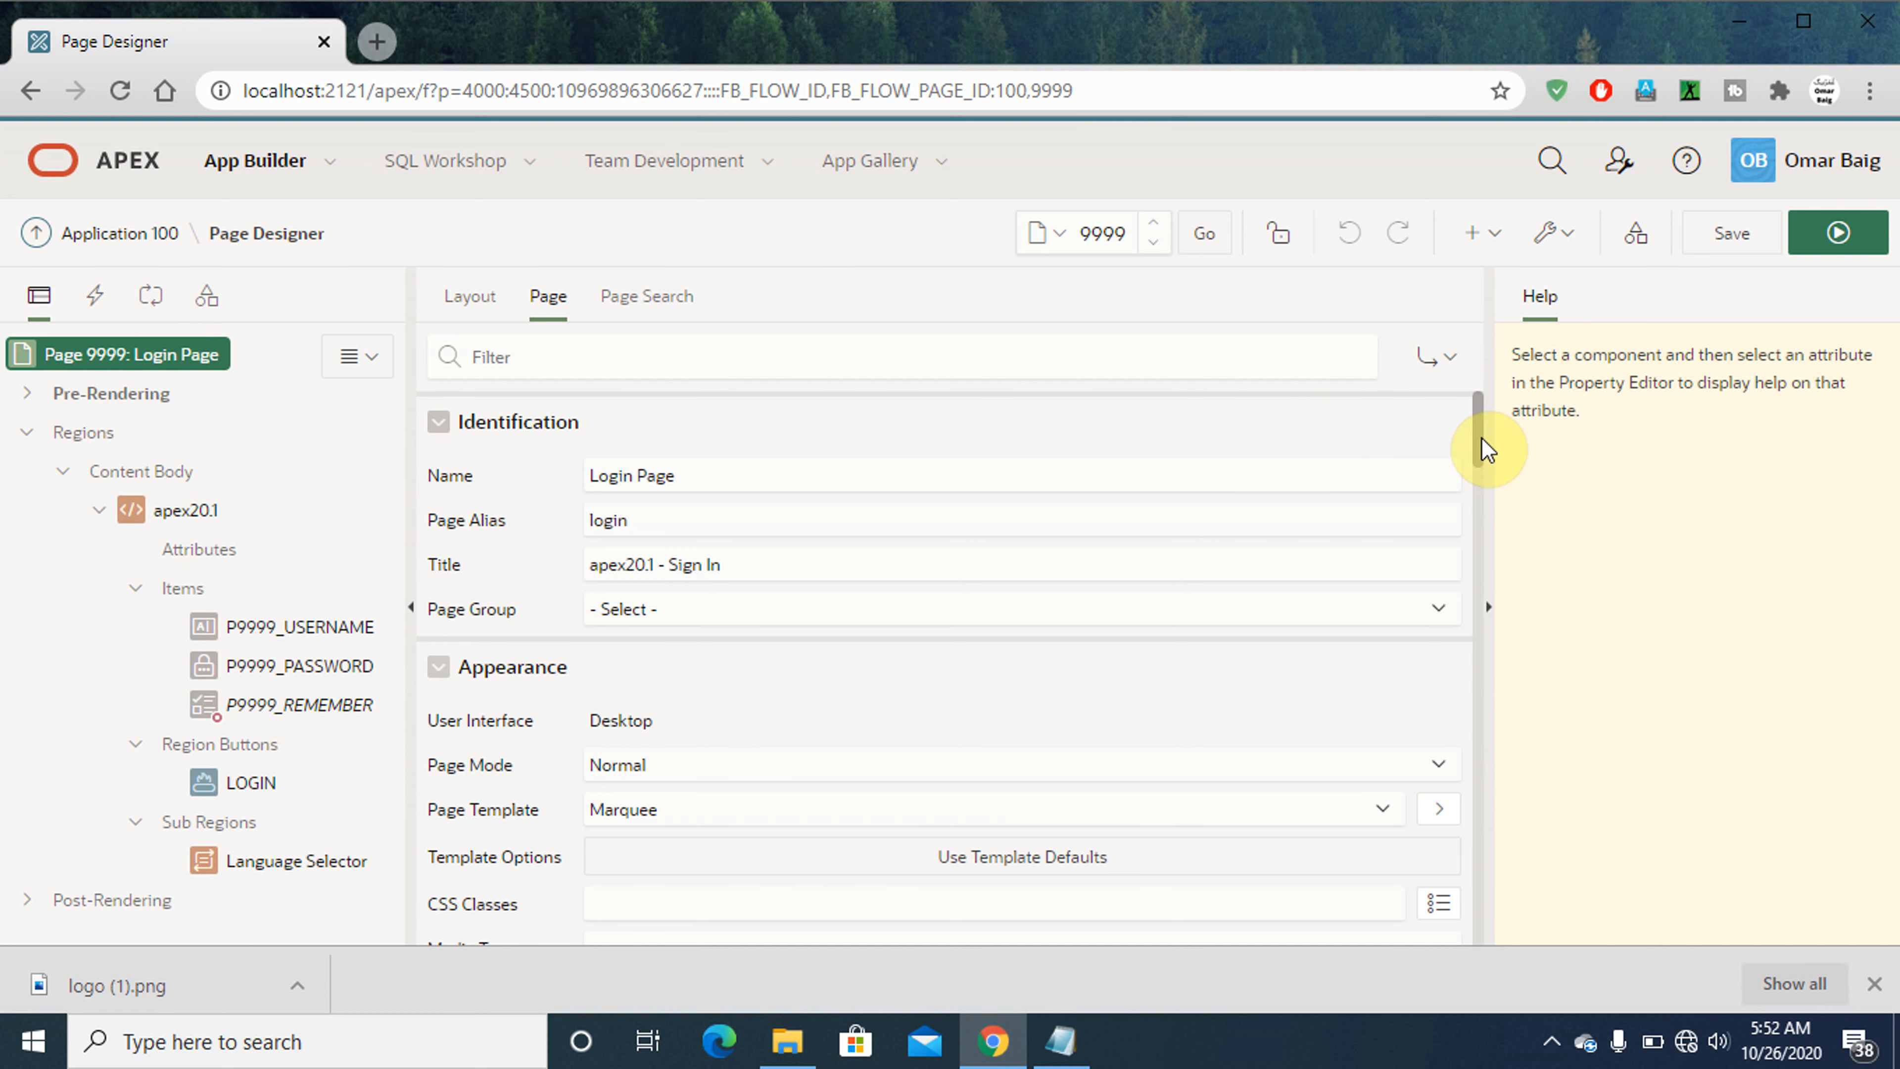
left_click_drag(1486, 449, 1486, 622)
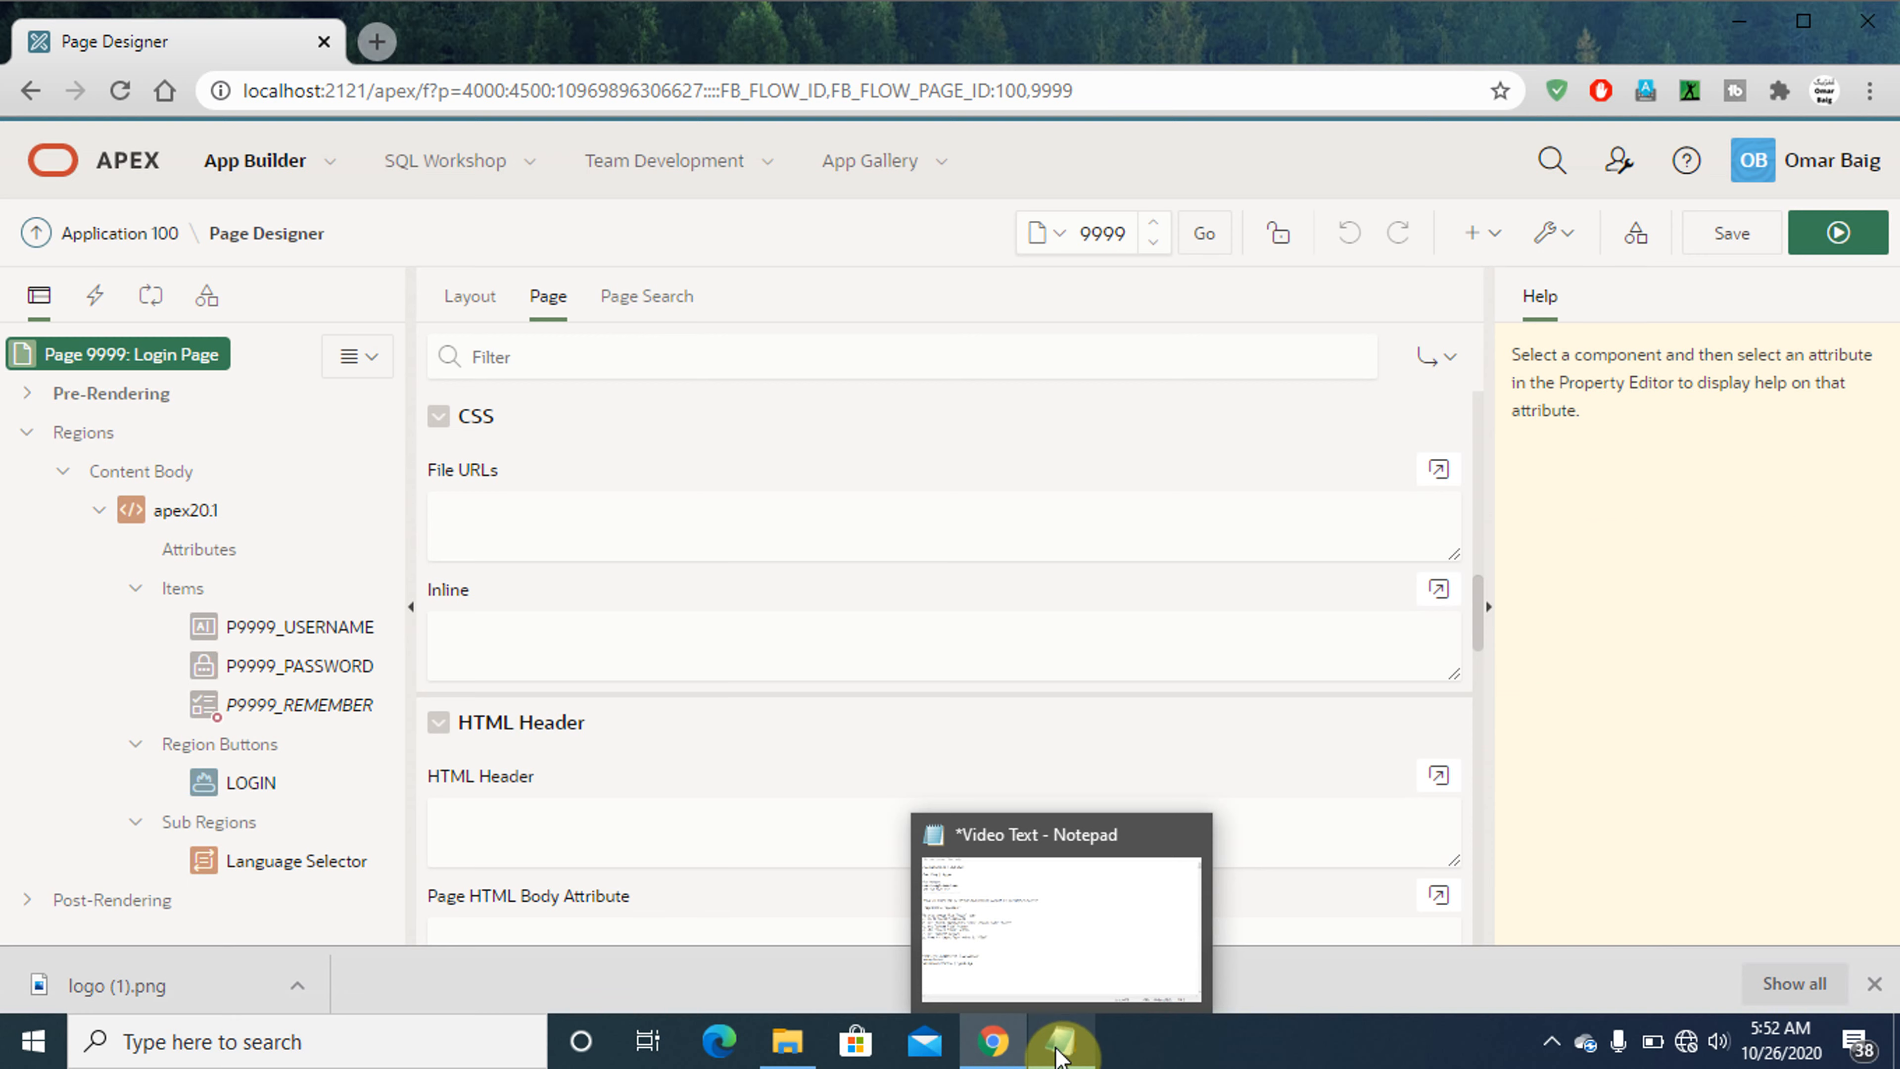
- Switch to Notepad and start the line 'h. Click on ""' below instruction g
left_click(1058, 1049)
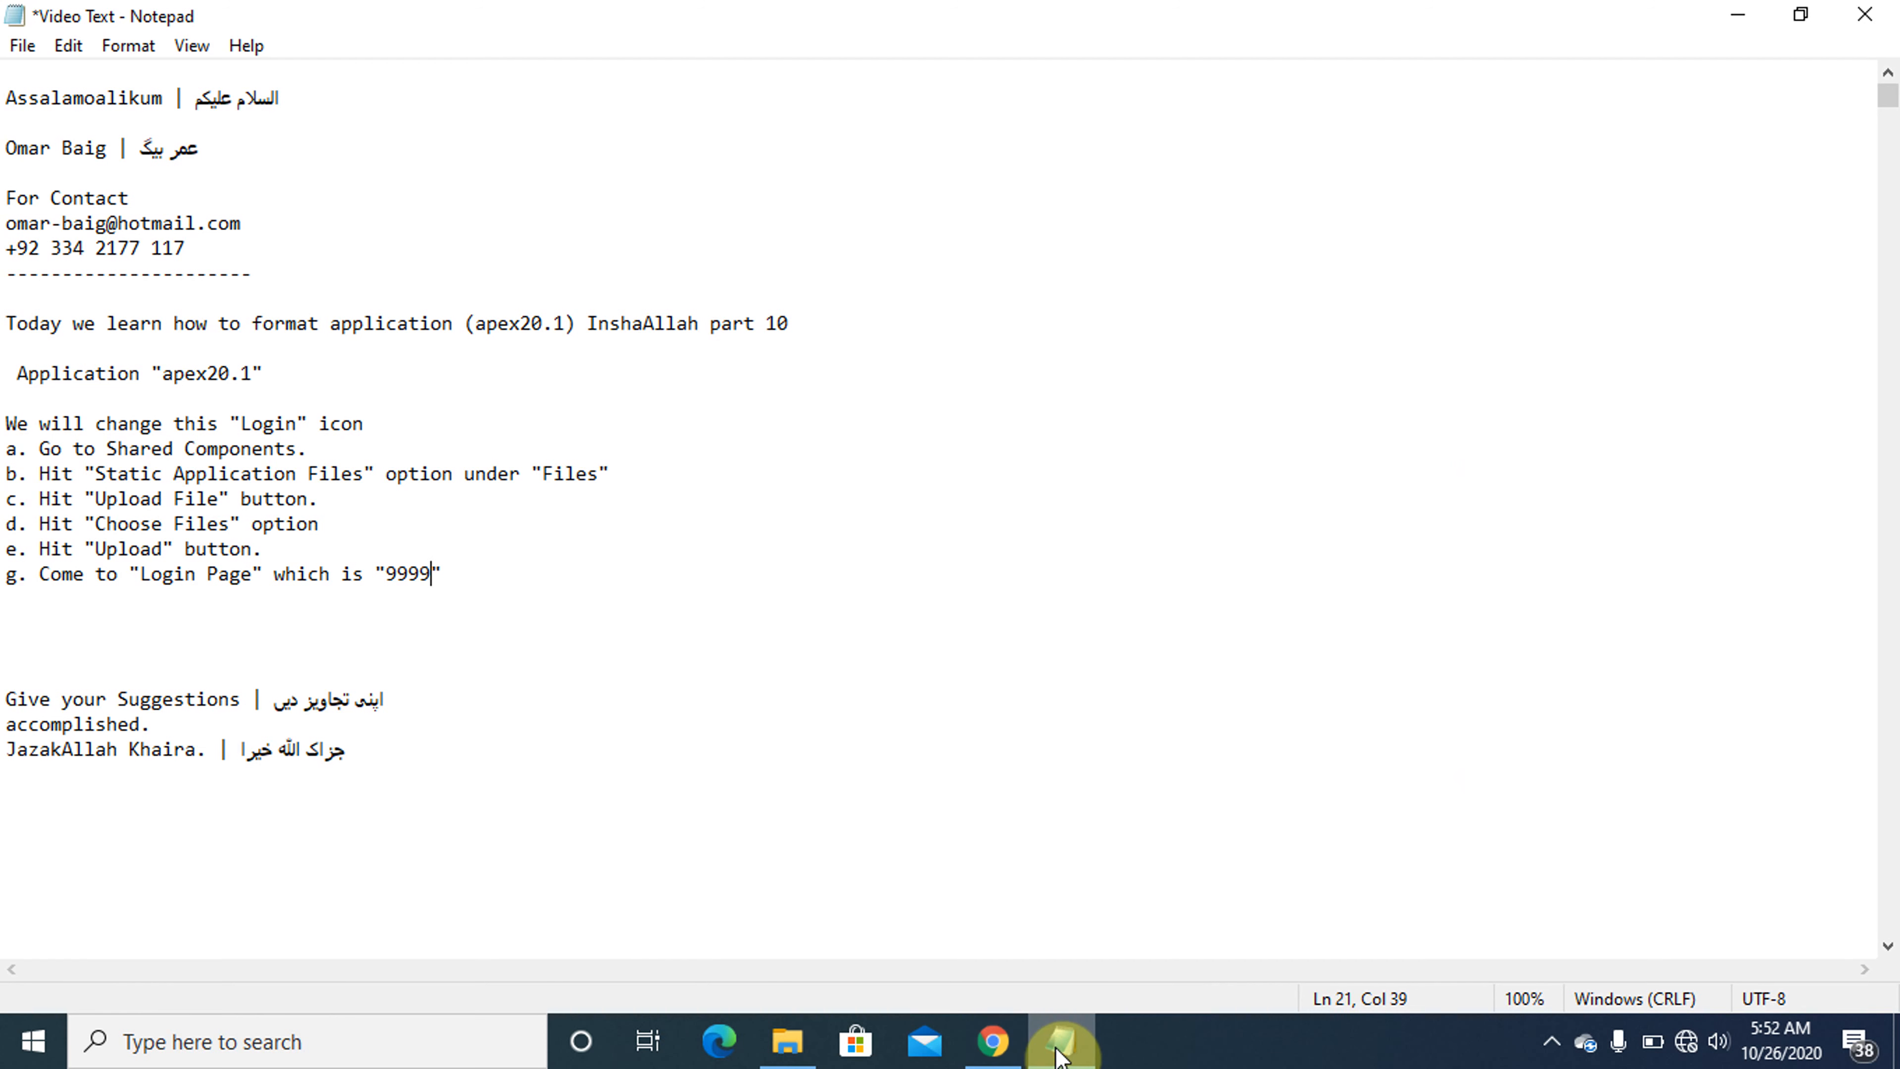
key("Up")
key("Down")
type("h.")
key("Caps_Lock")
type("C")
key("Caps_Lock")
type("l")
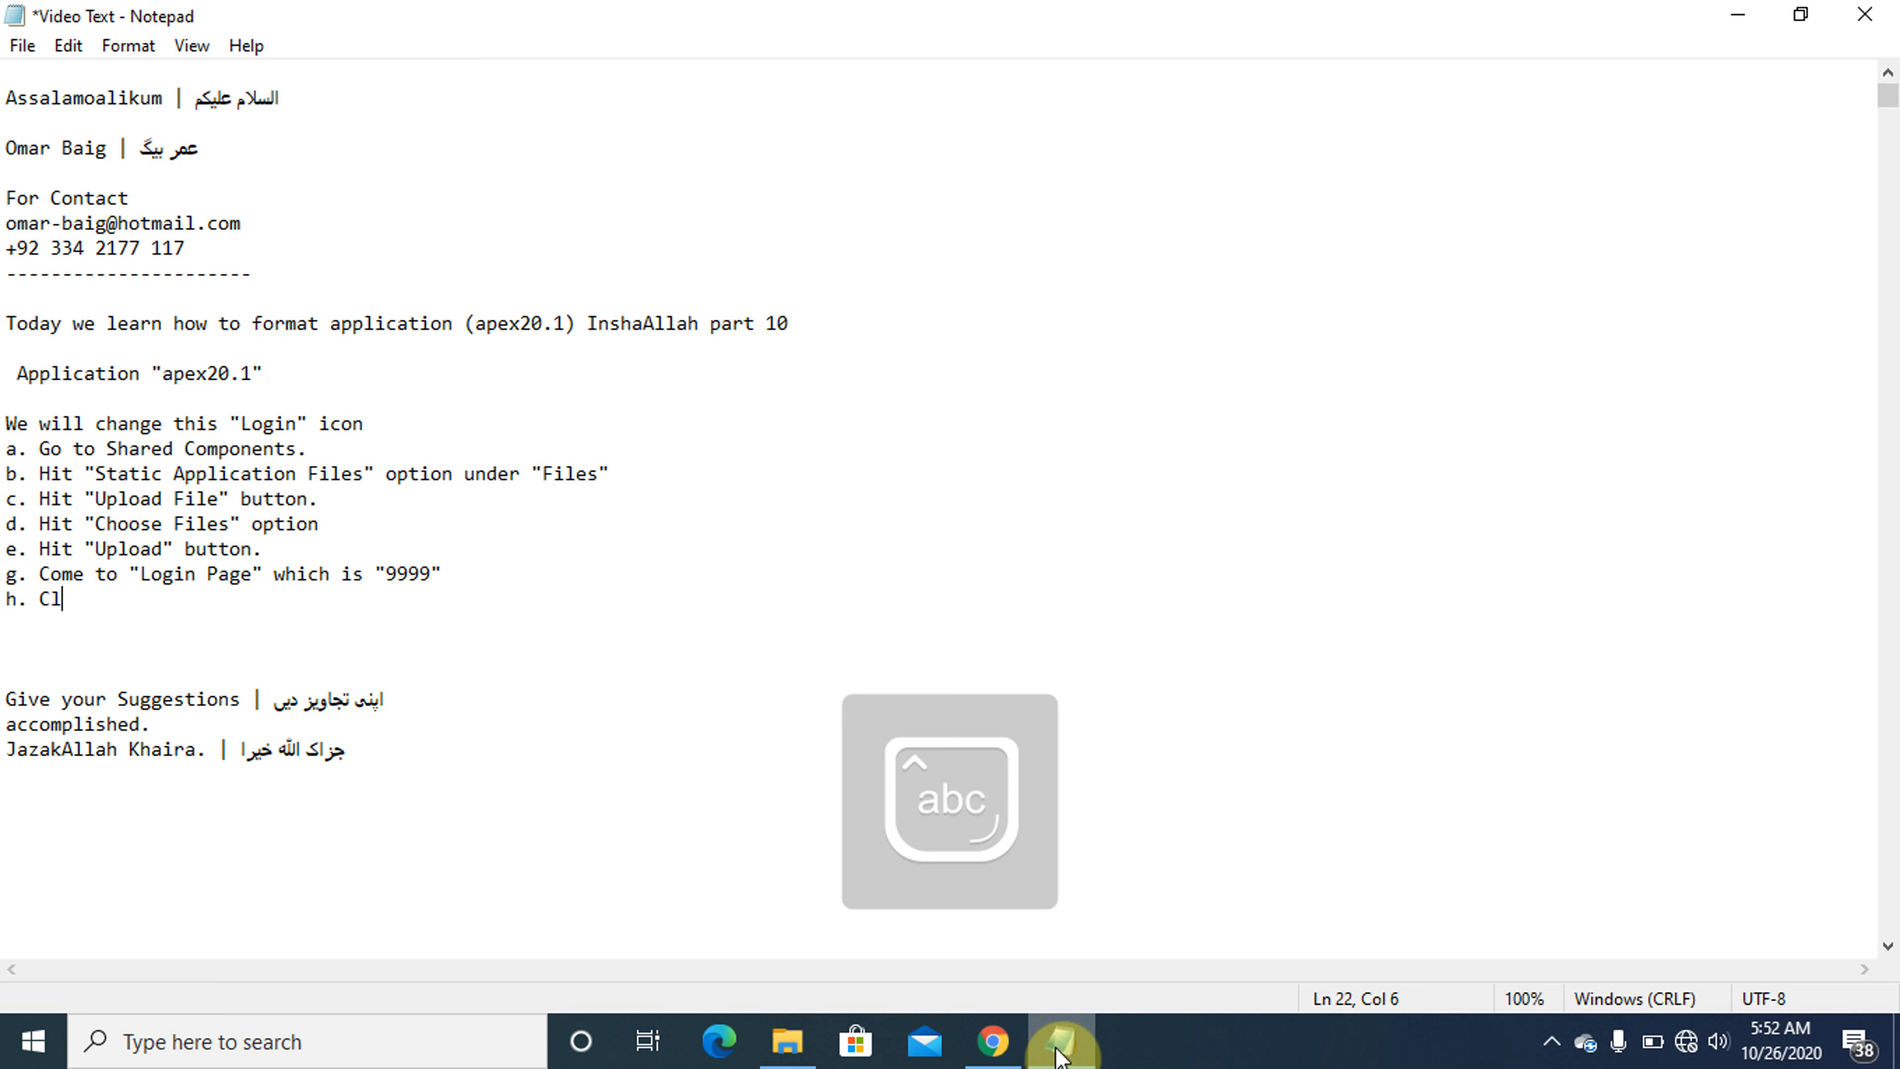
type("ick on")
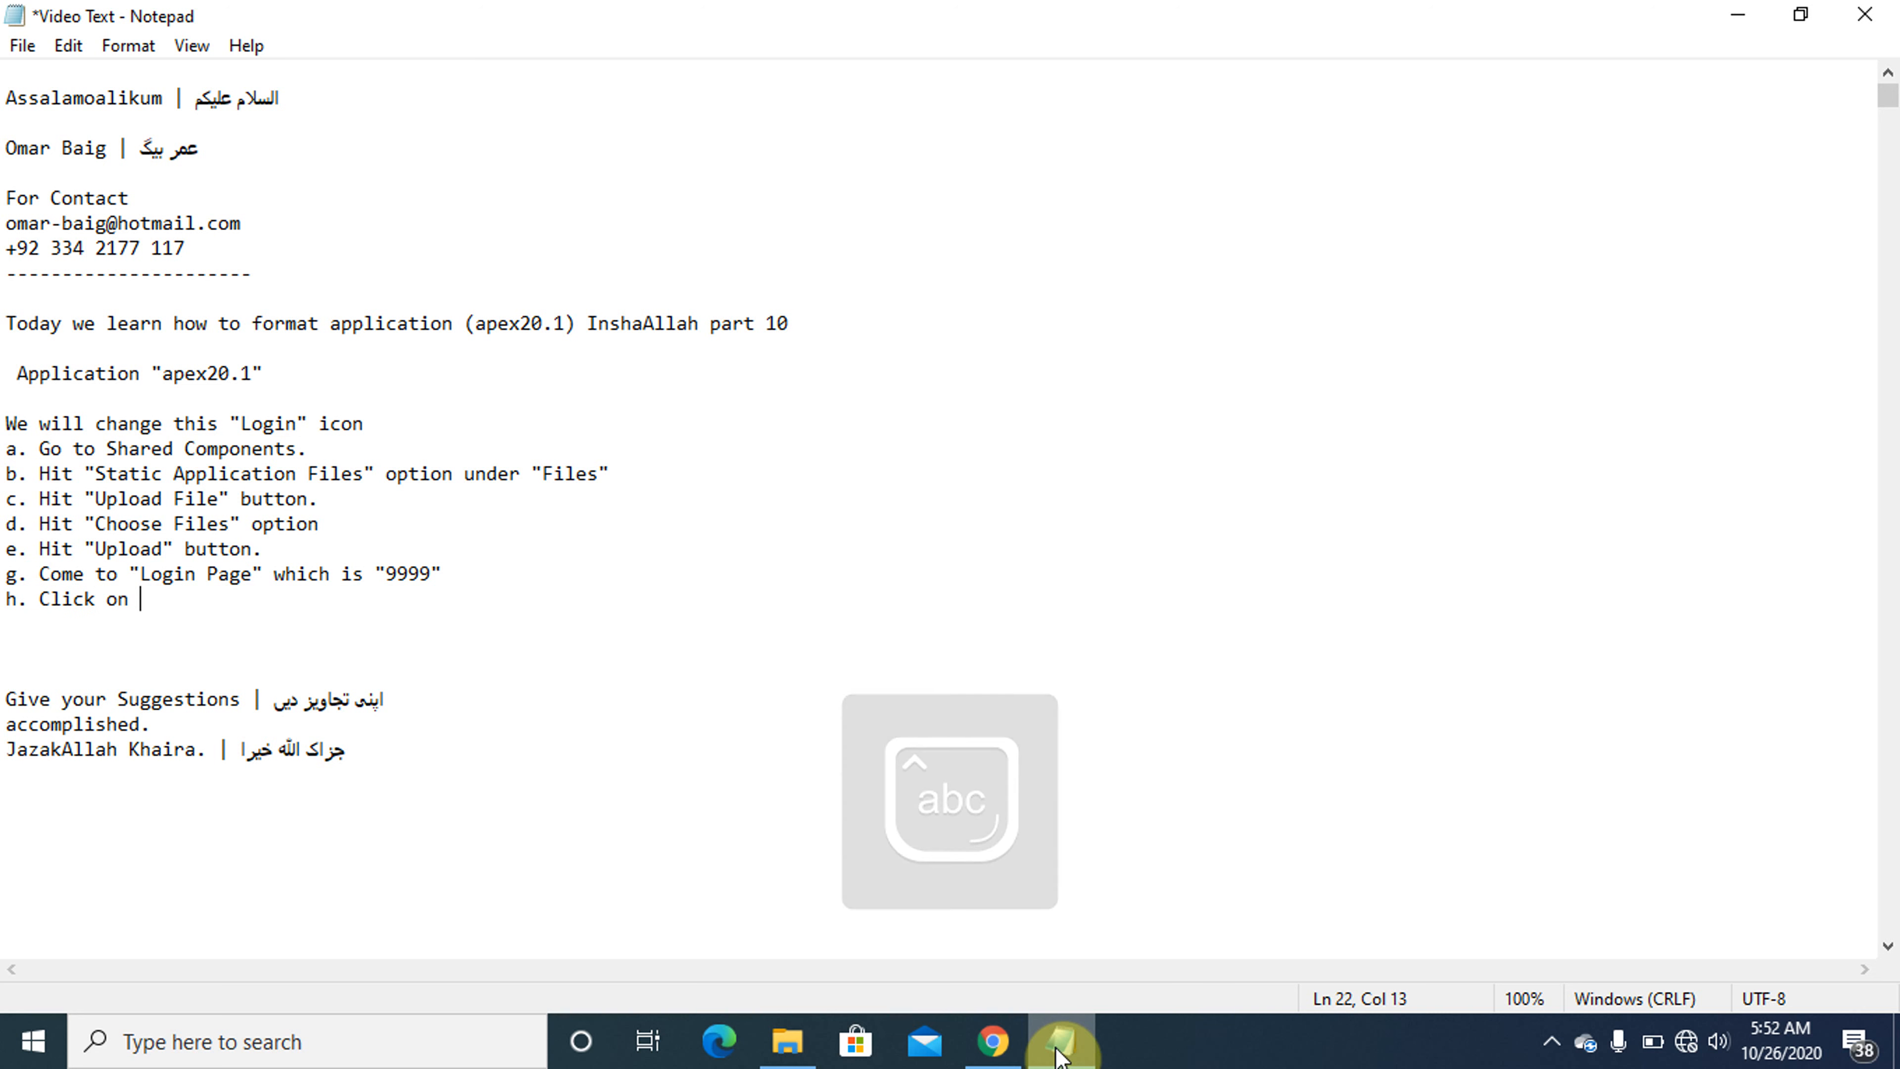
left_click(1061, 1055)
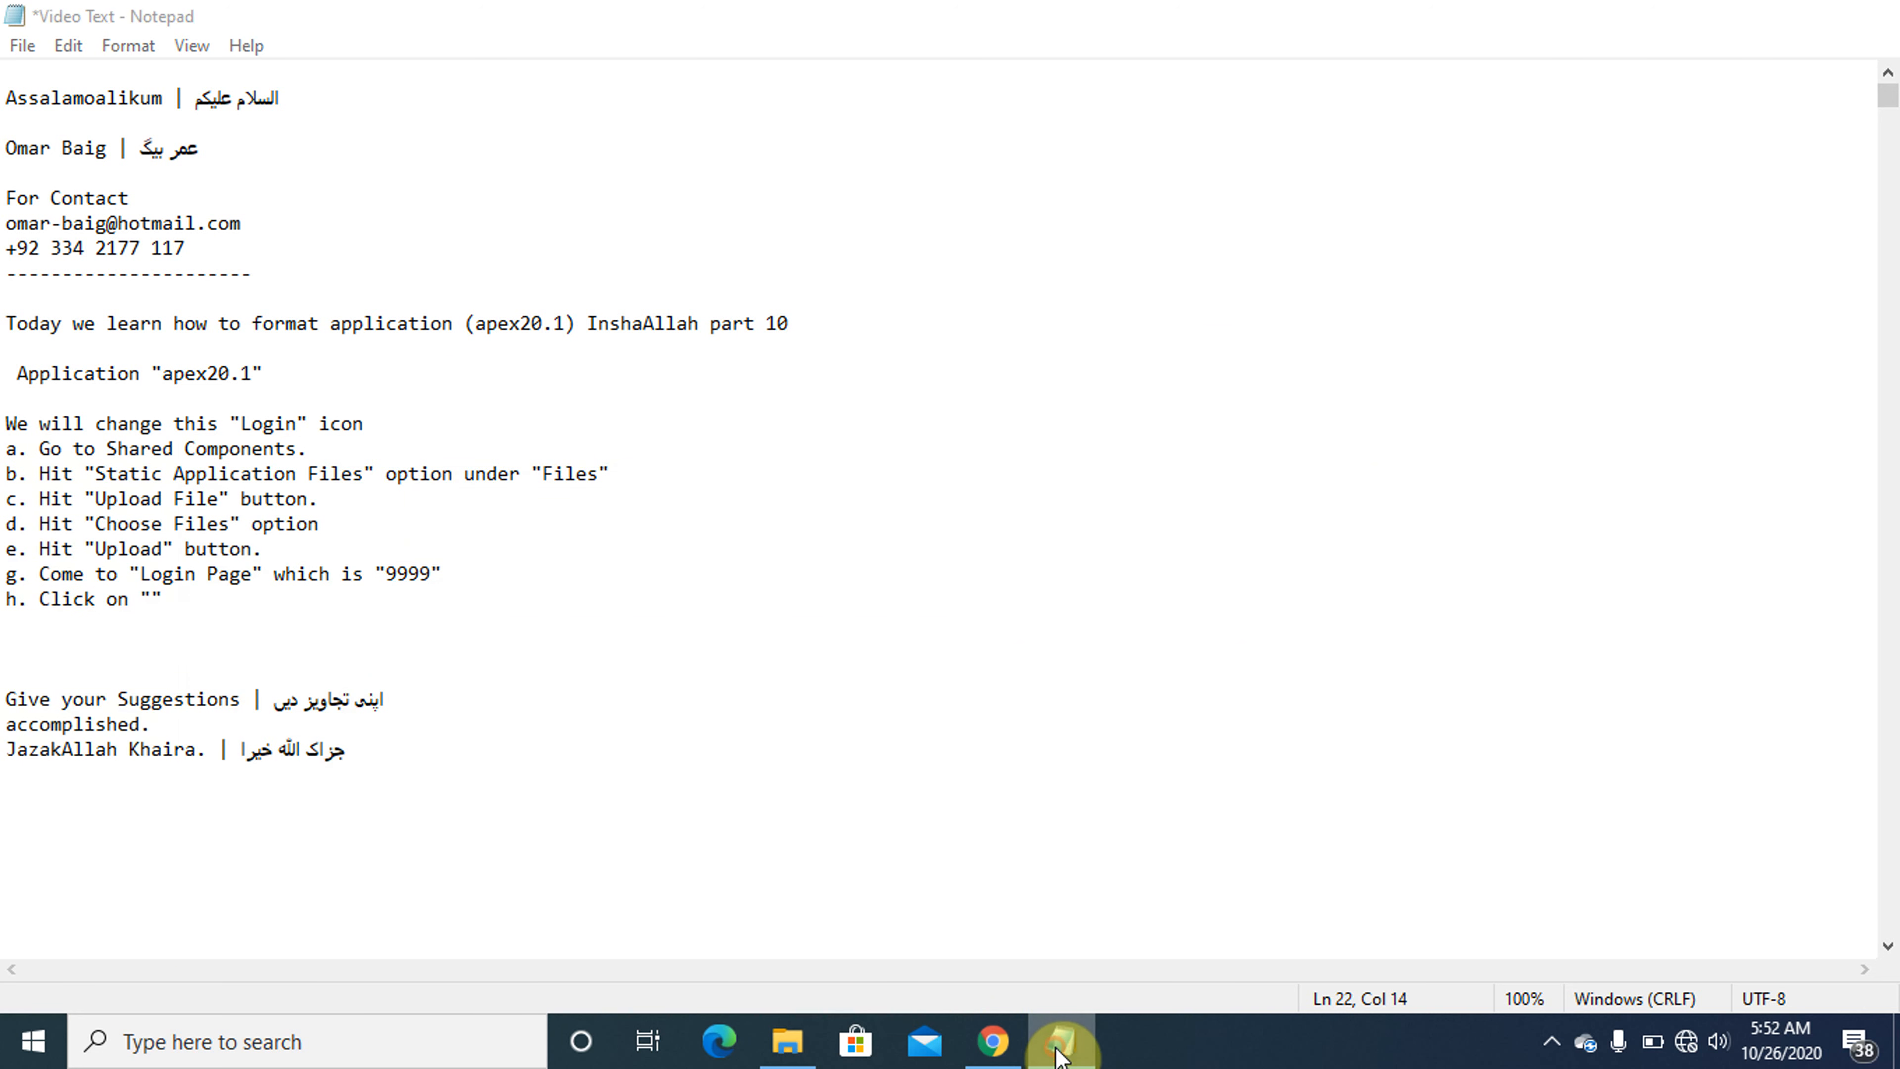
left_click(1061, 1055)
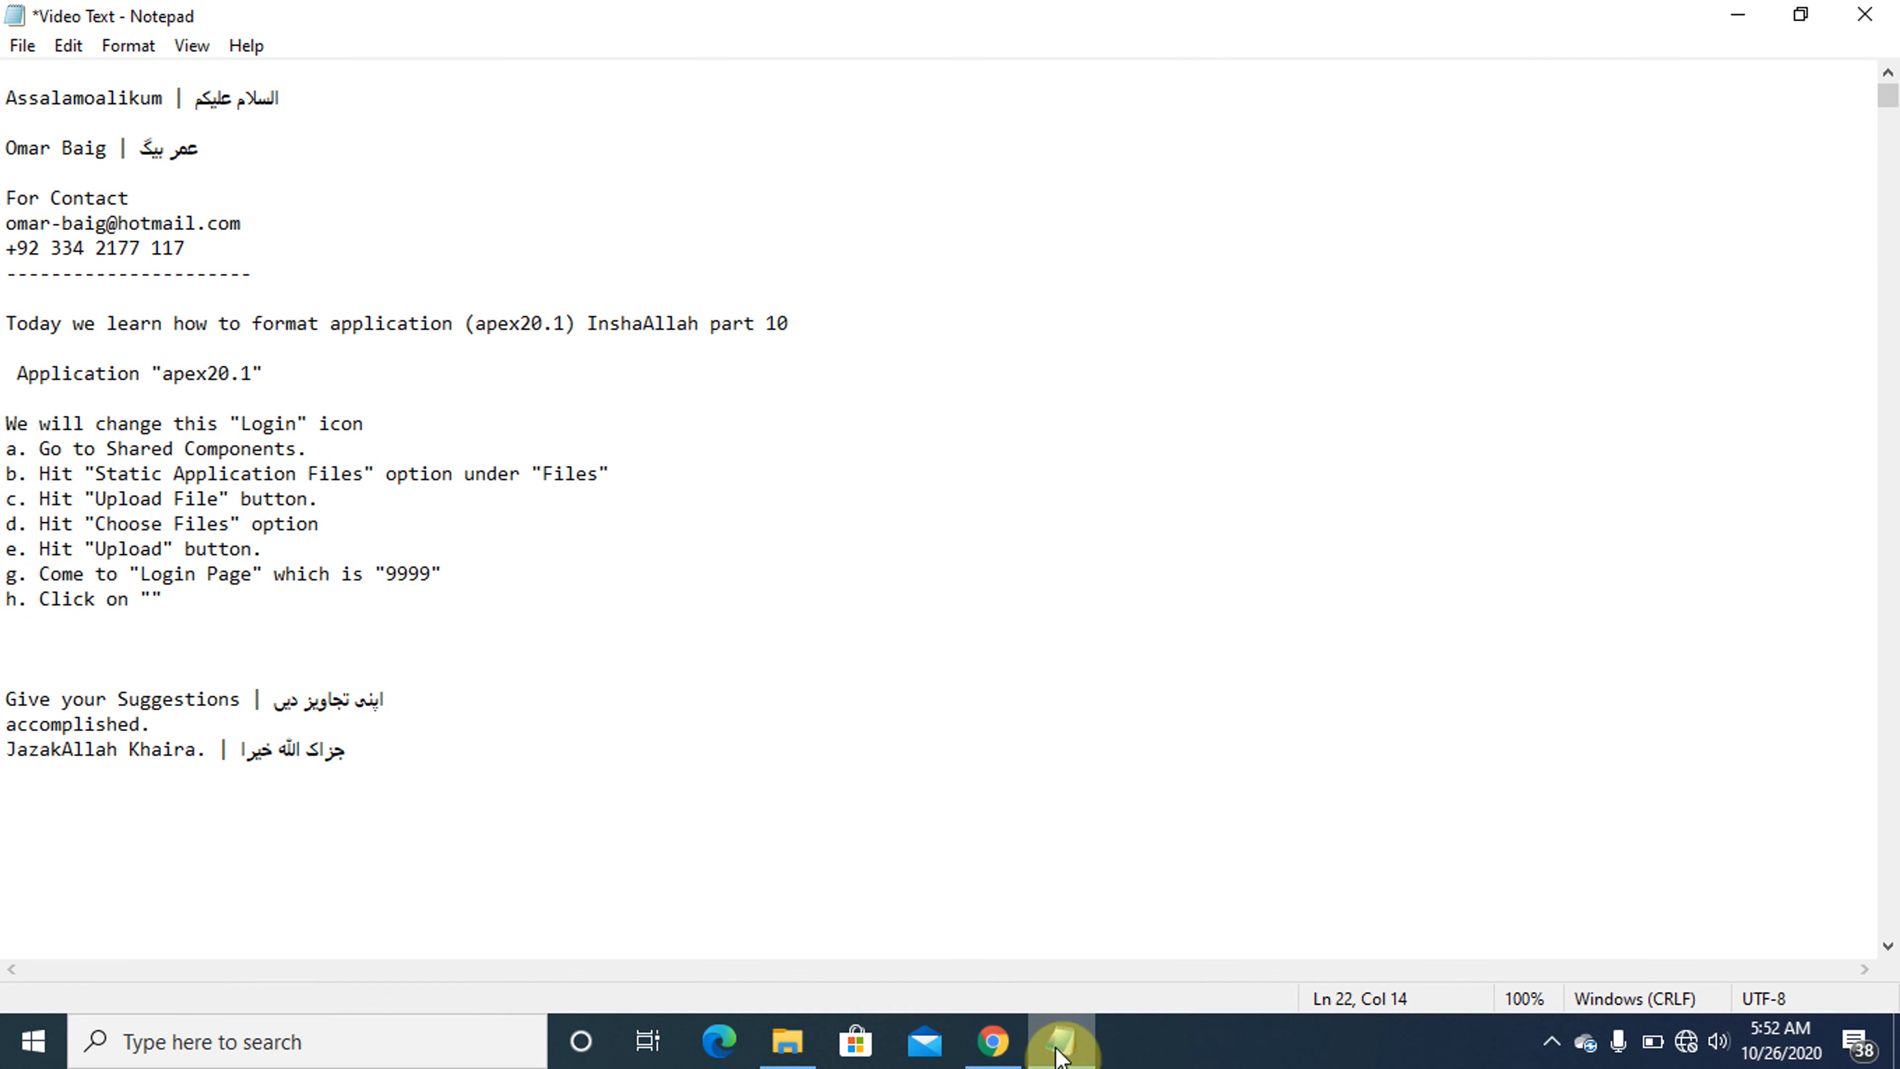
- Enter 'Page 9999: Login Page' between the quotation marks of instruction h
key("Caps_Lock")
type("P")
key("Caps_Lock")
type("age ")
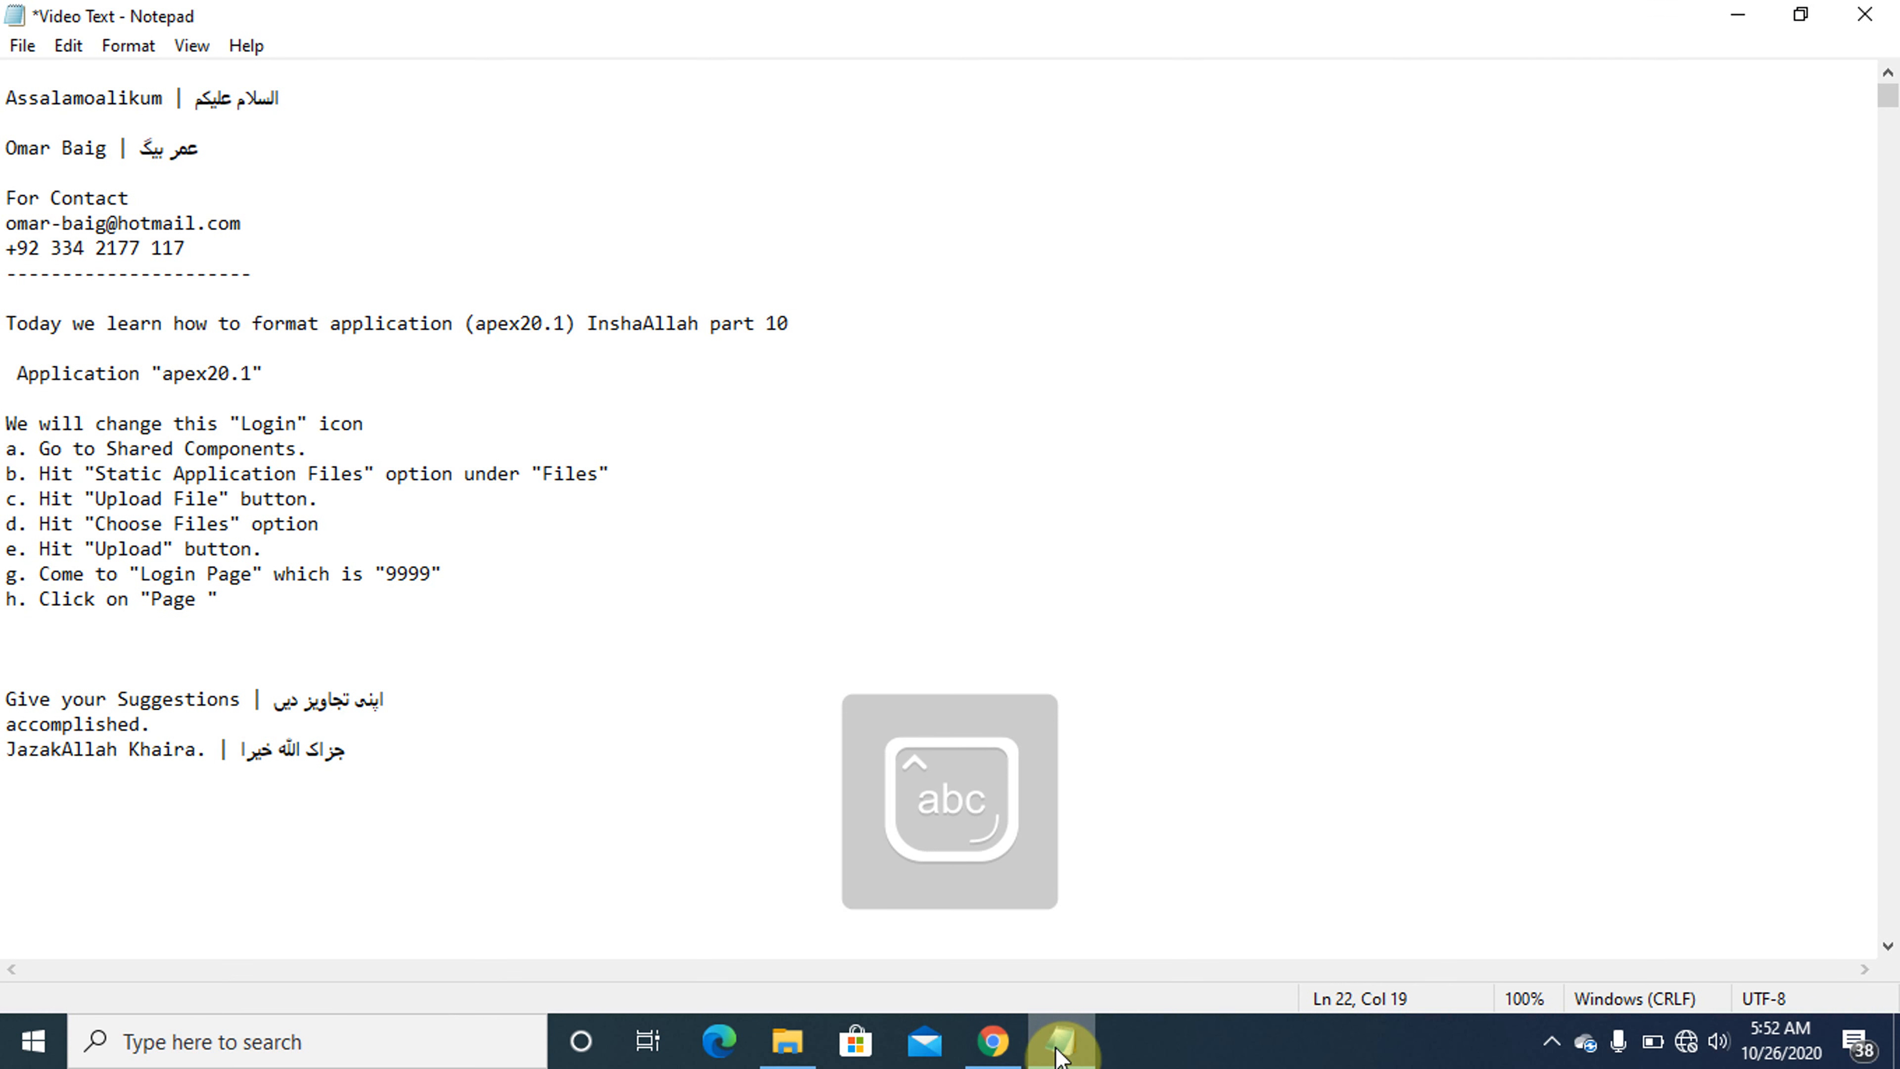
type("9999")
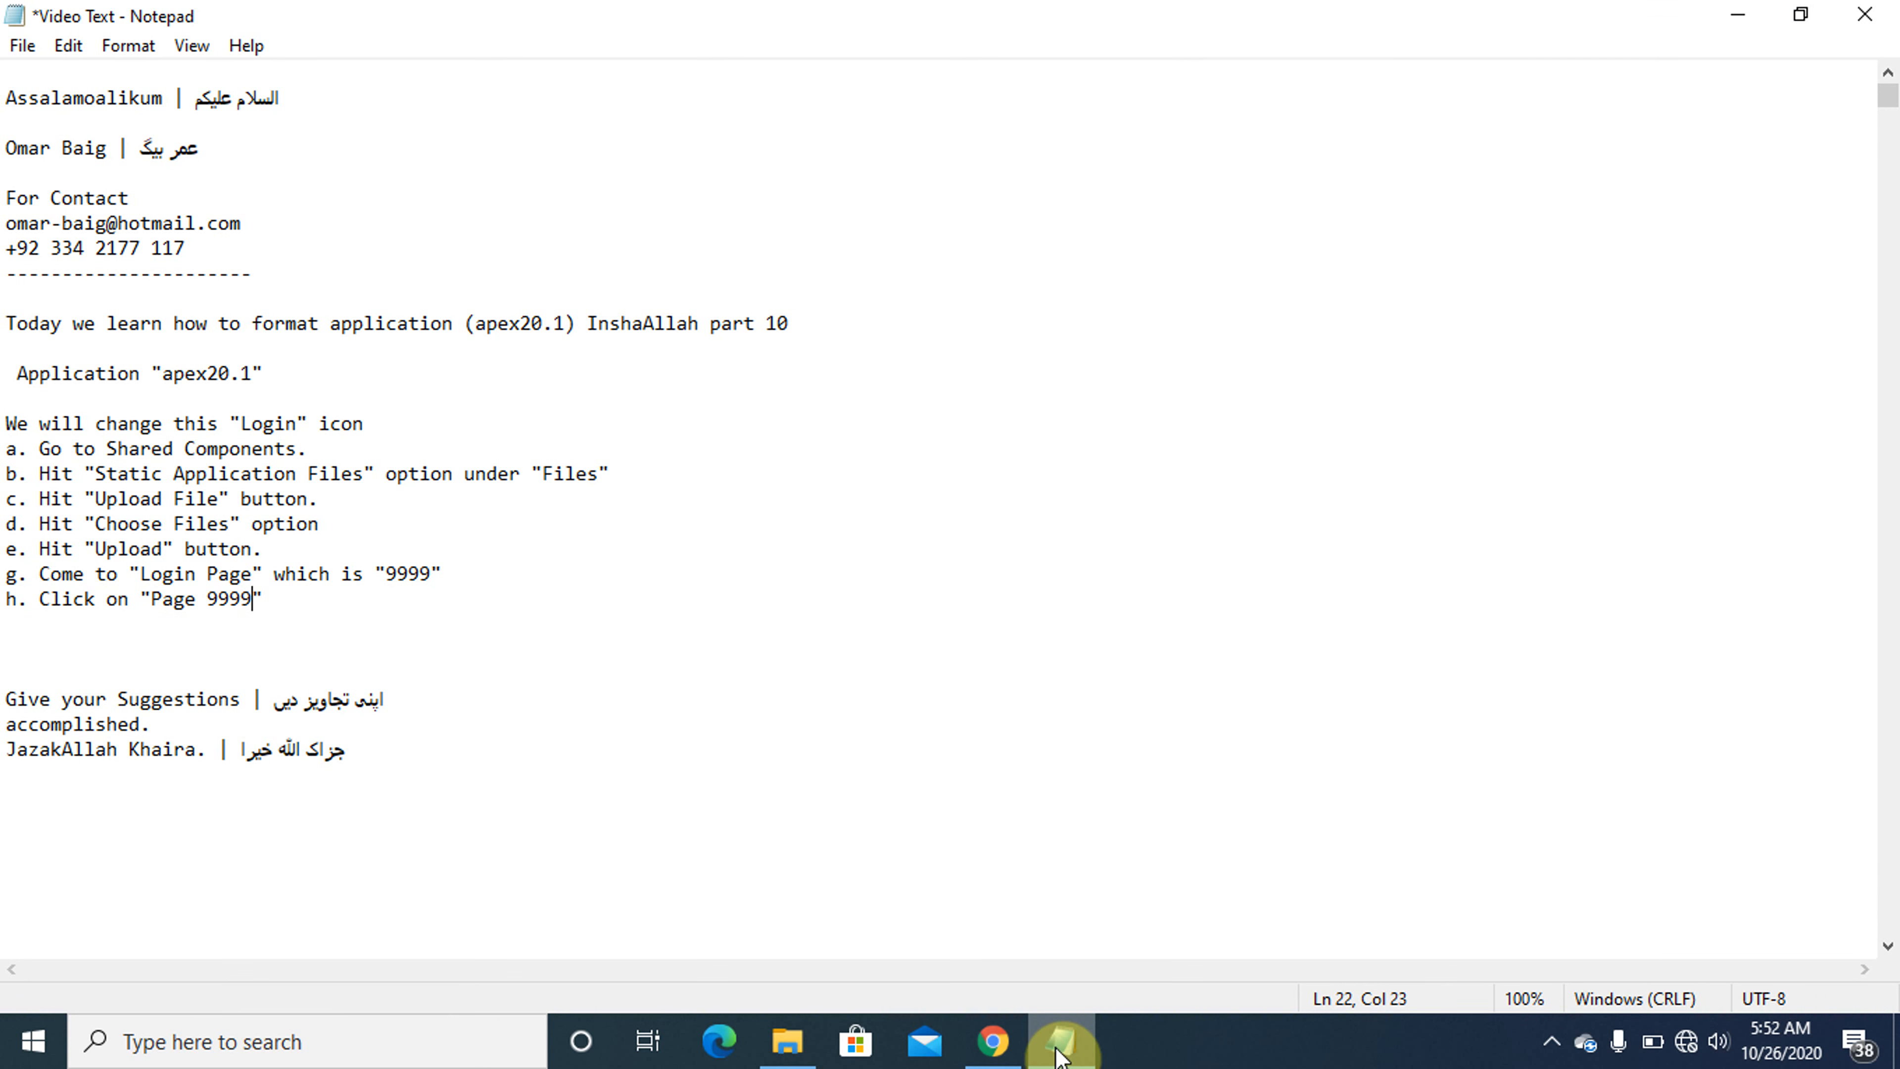
type(":")
key("Caps_Lock")
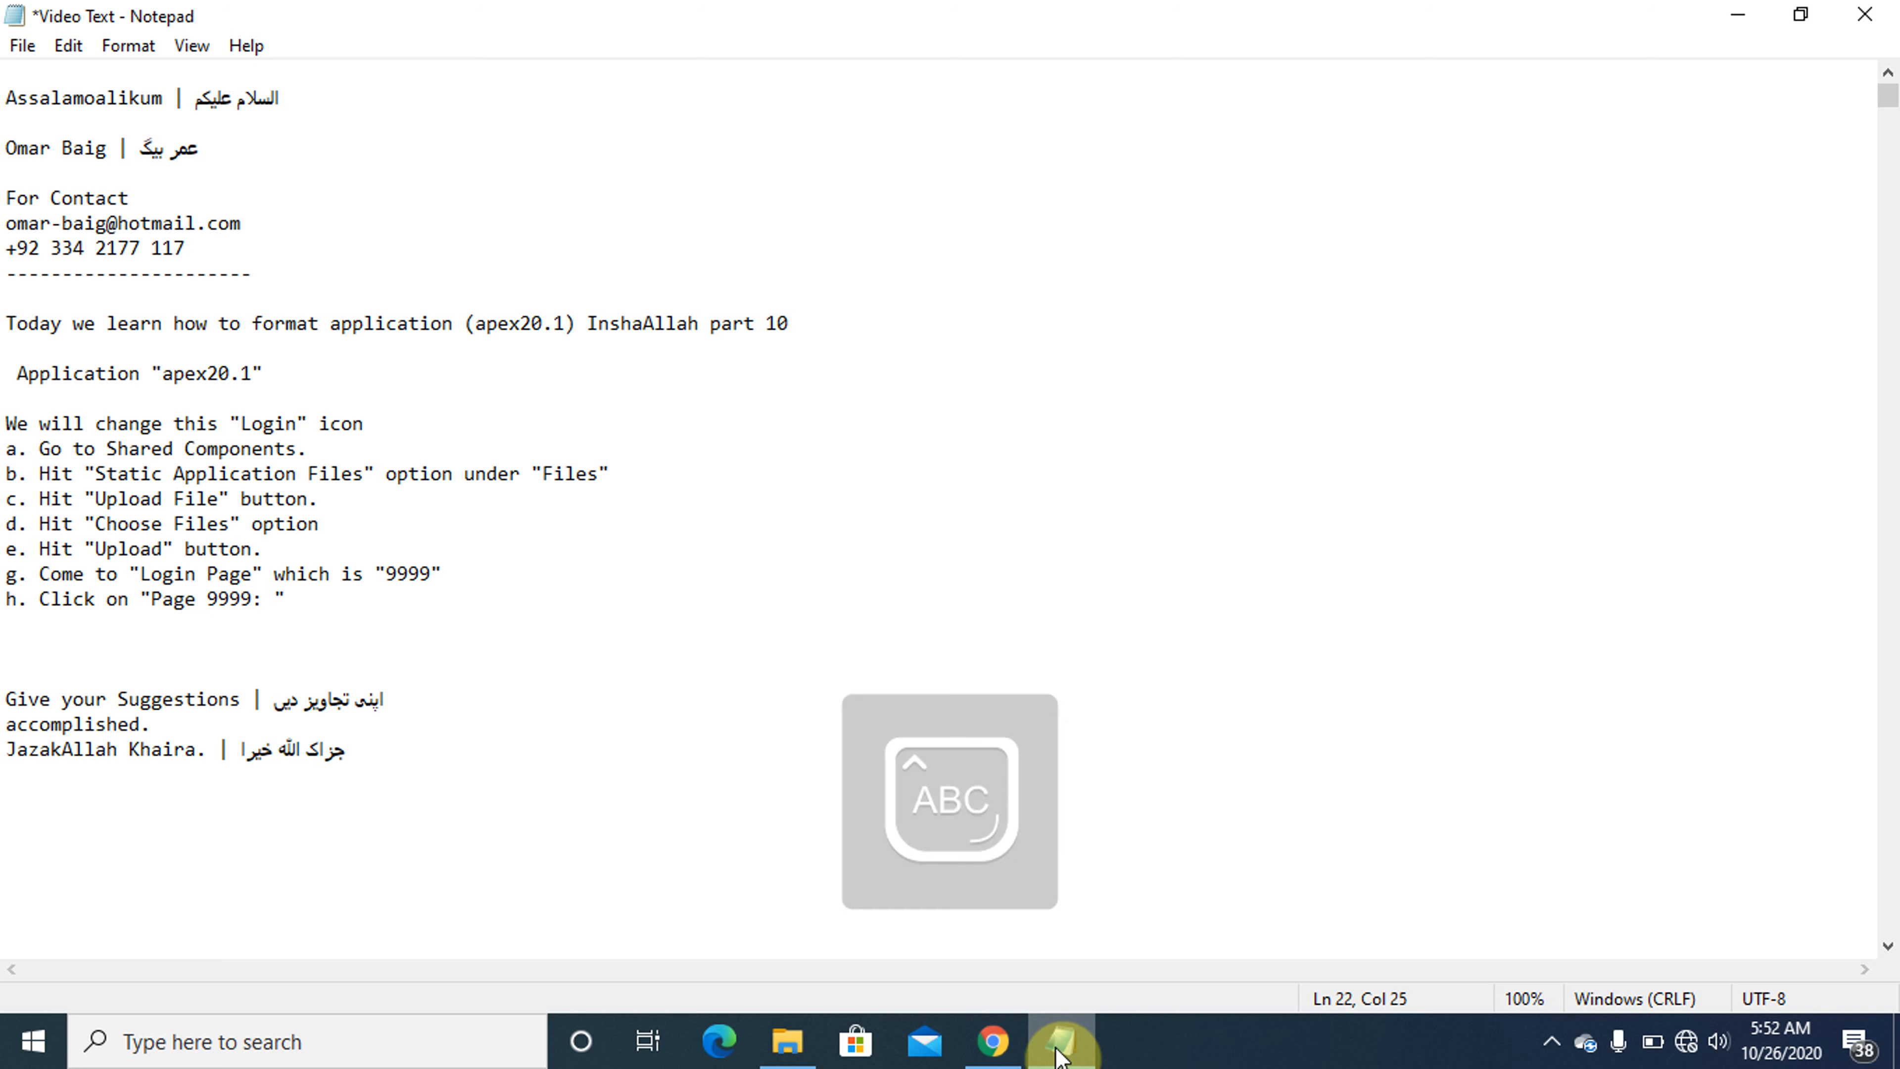
type("L")
key("Caps_Lock")
type("ogin")
key("Caps_Lock")
type("P")
key("Caps_Lock")
type("ag")
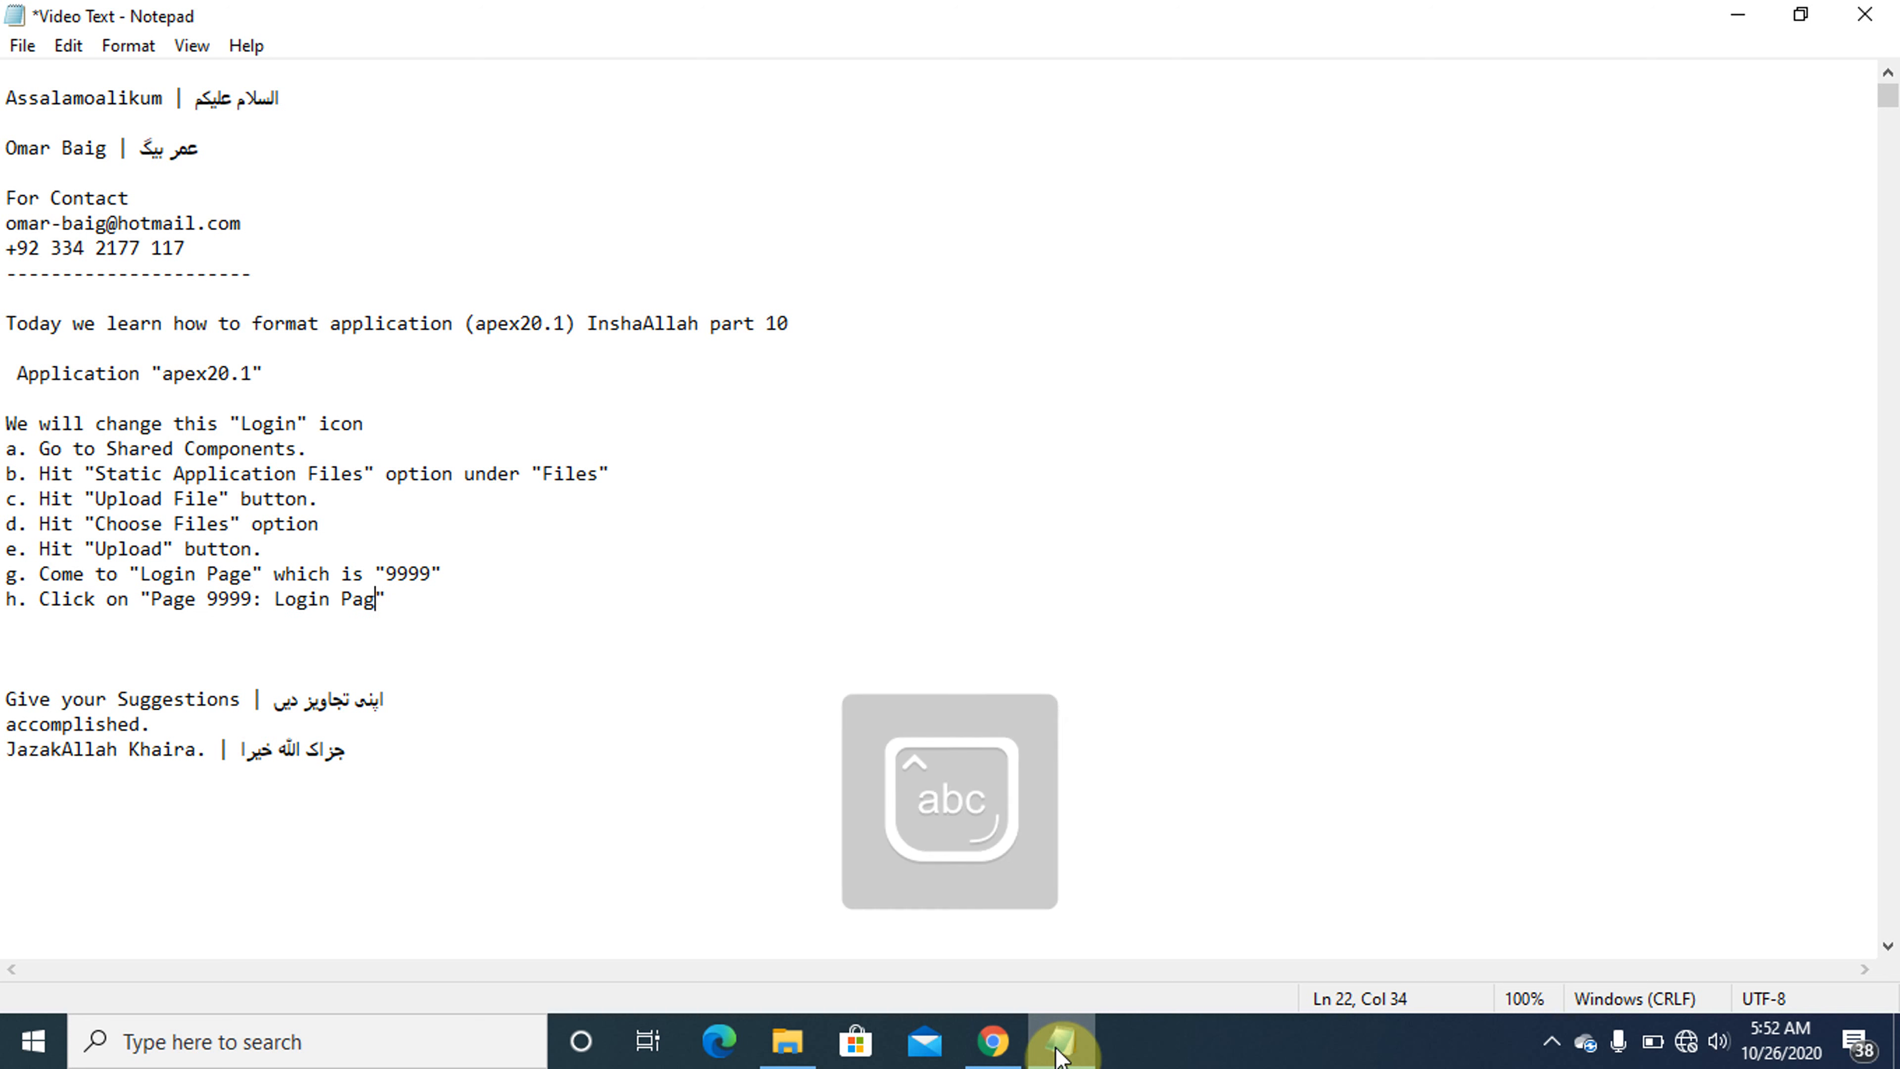
type("e")
- Check the page properties in Chrome and extend instruction h in Notepad with ', scroll down and come to "Inline"'
left_click(1057, 1048)
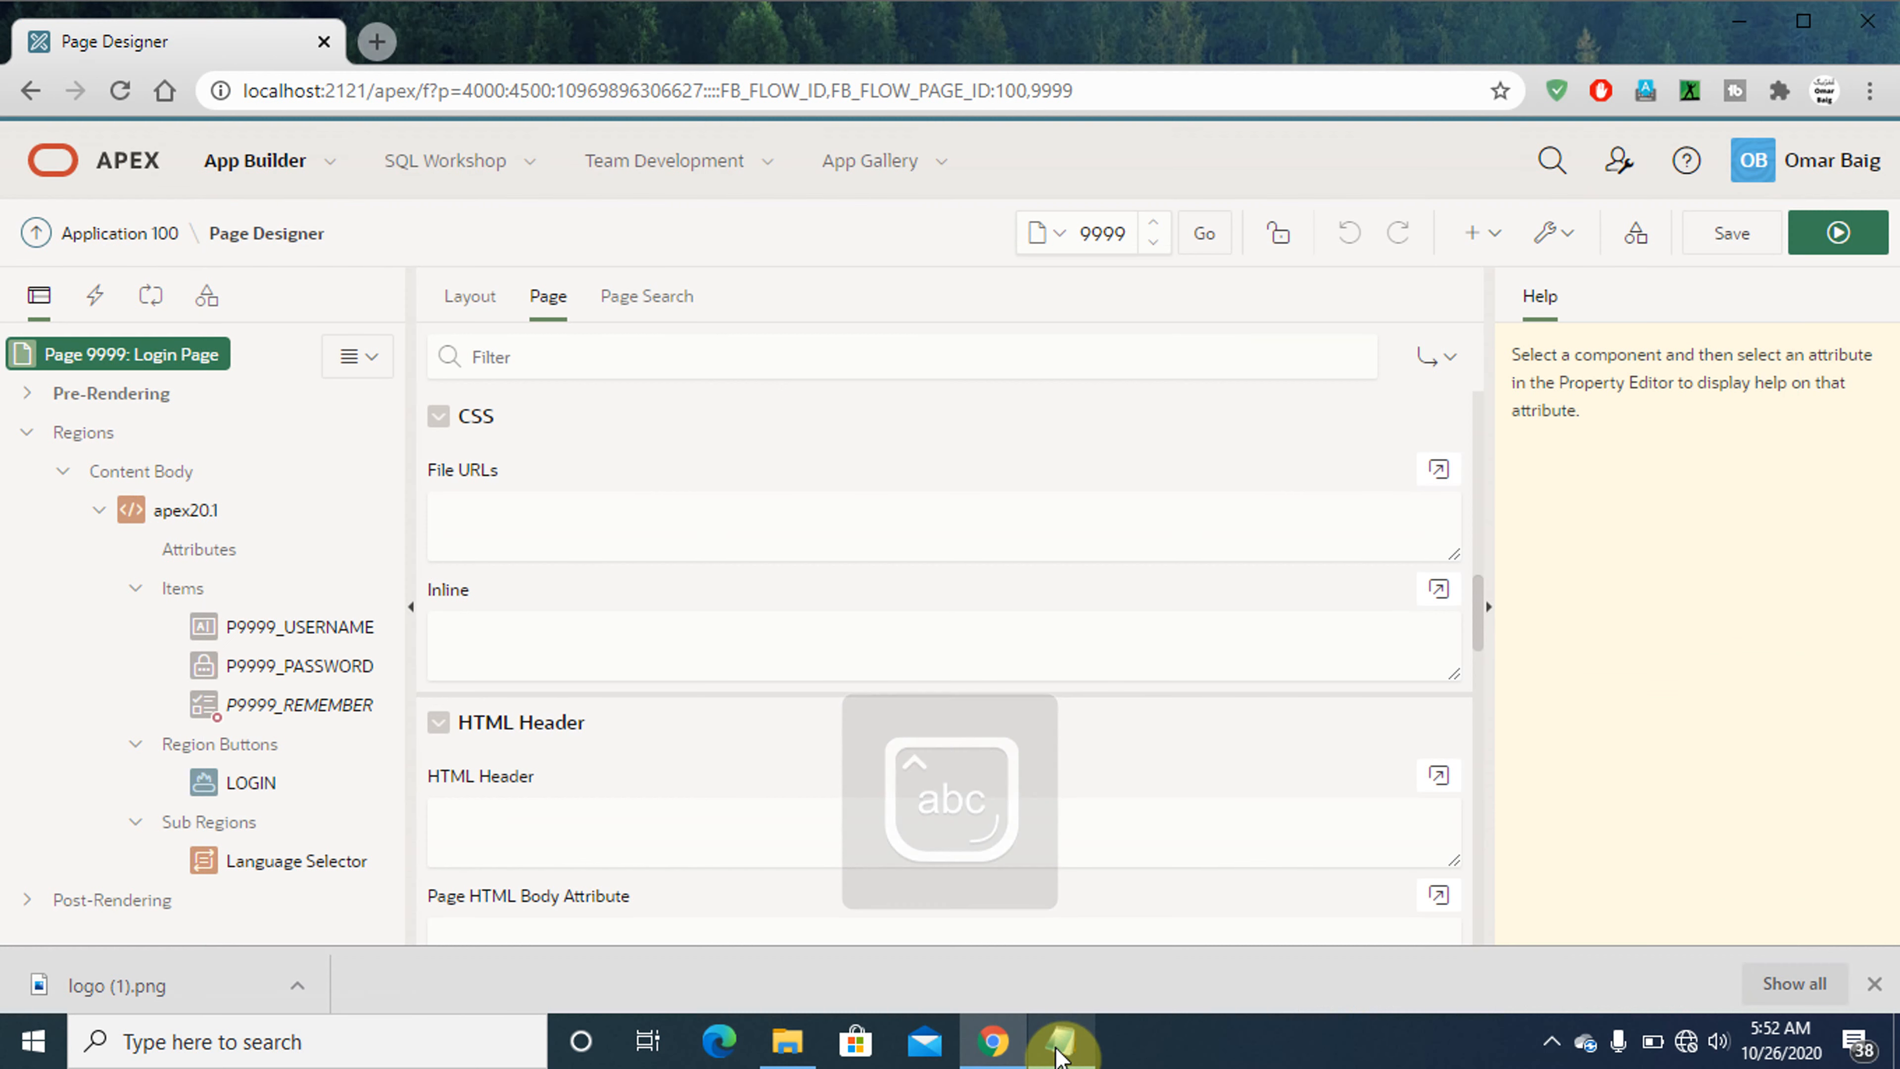
left_click(1057, 1049)
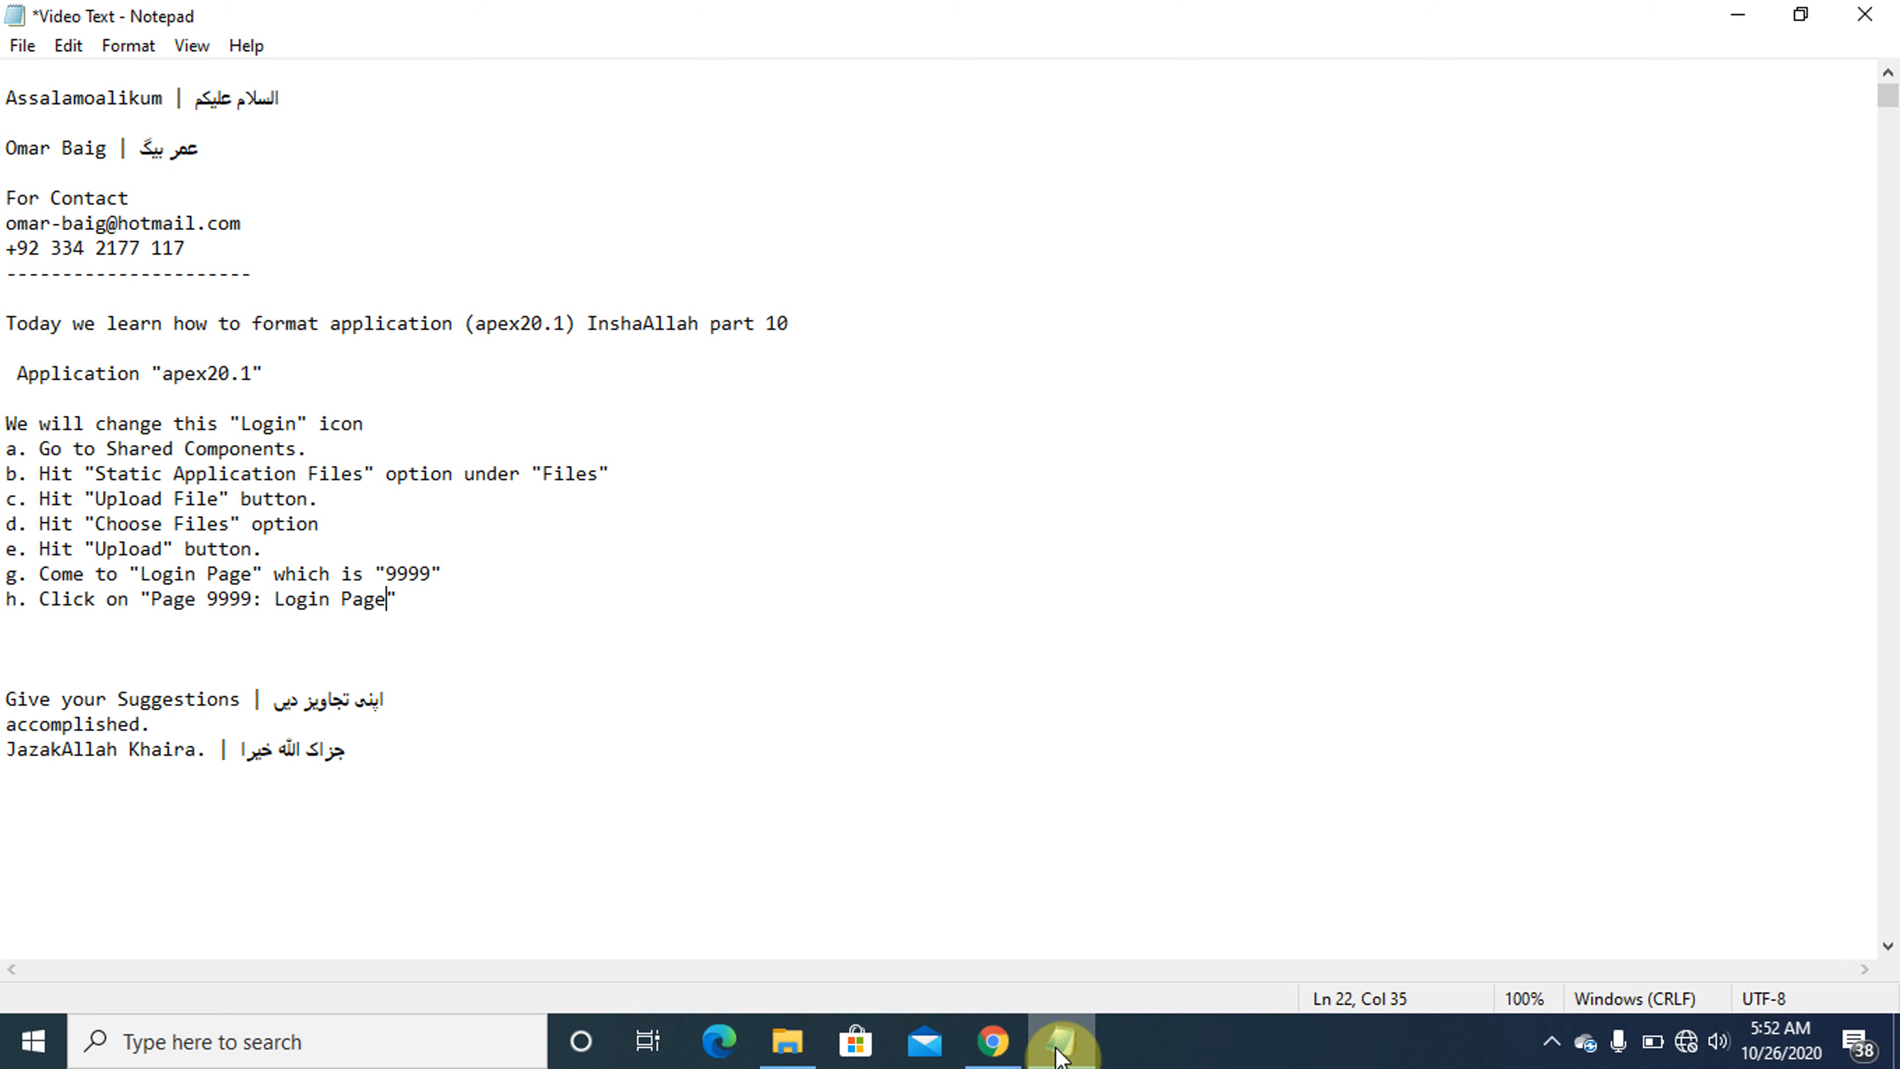
left_click(1057, 1048)
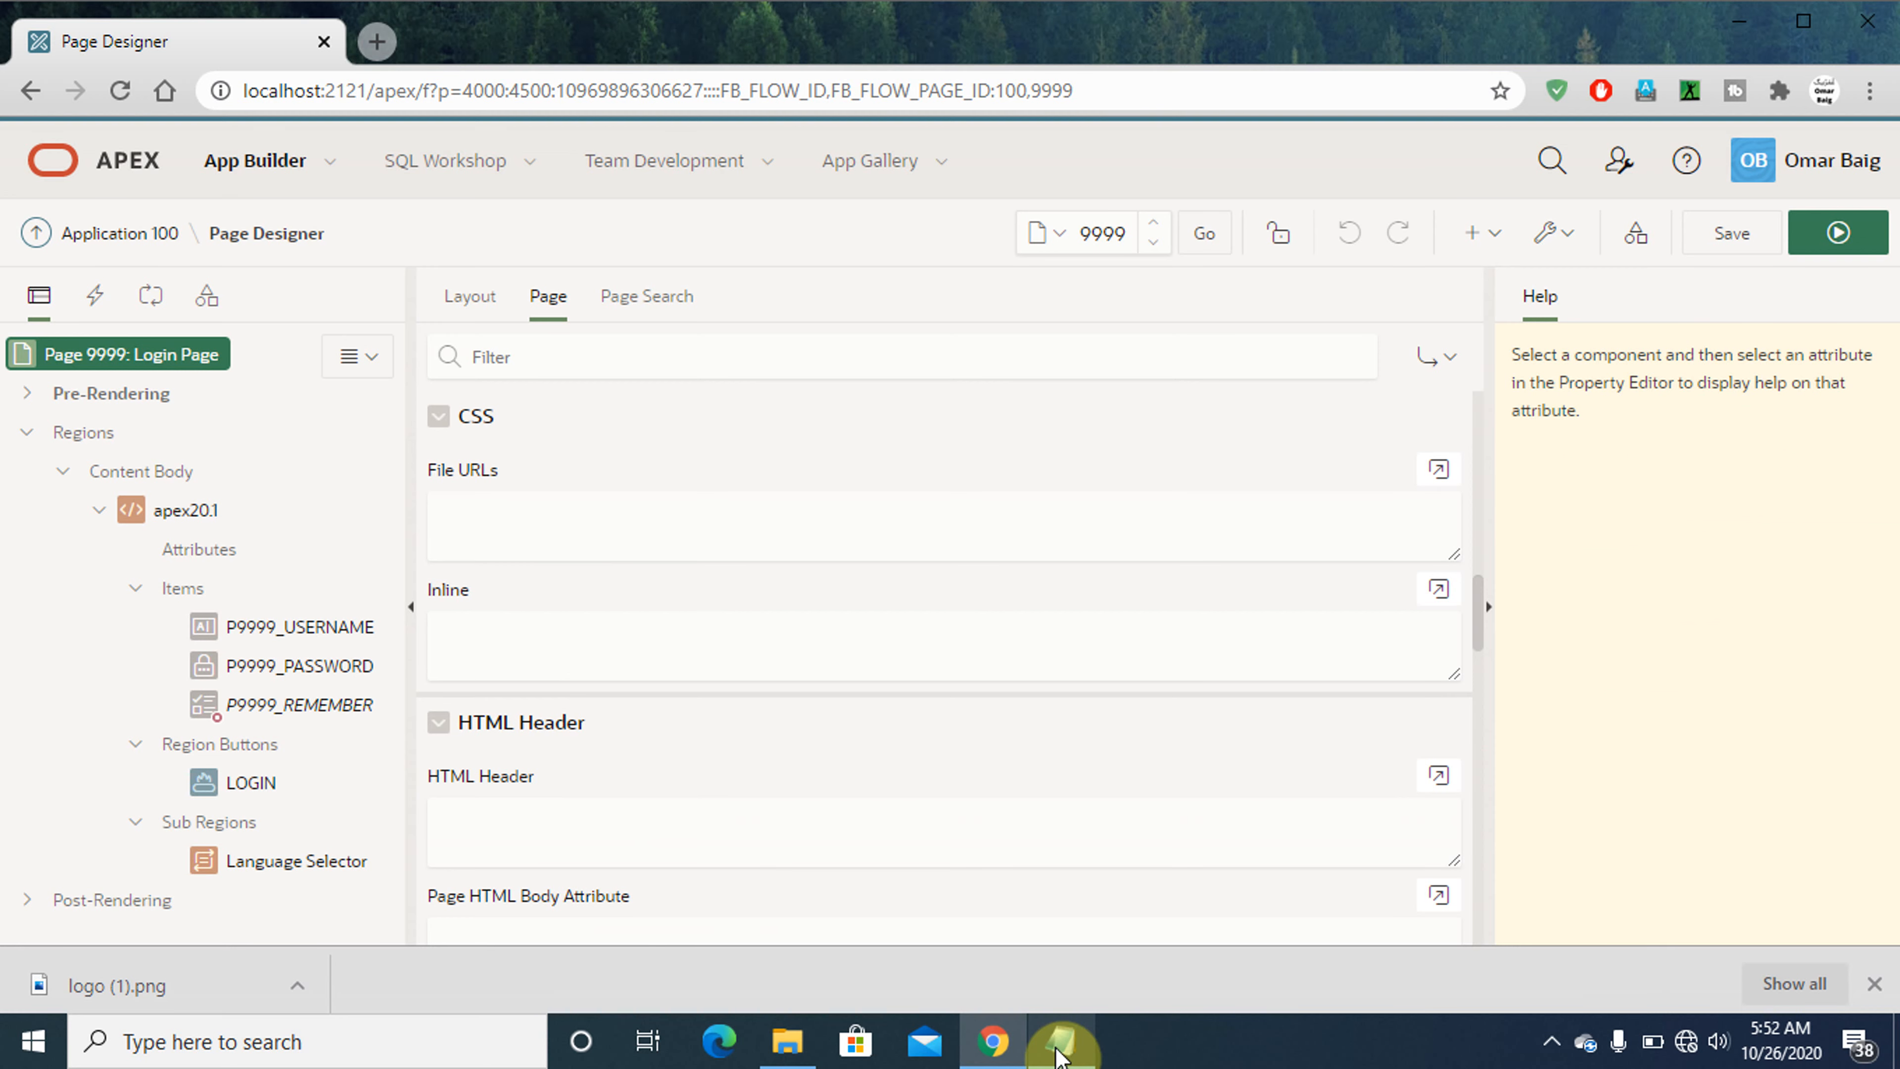
left_click(1057, 1048)
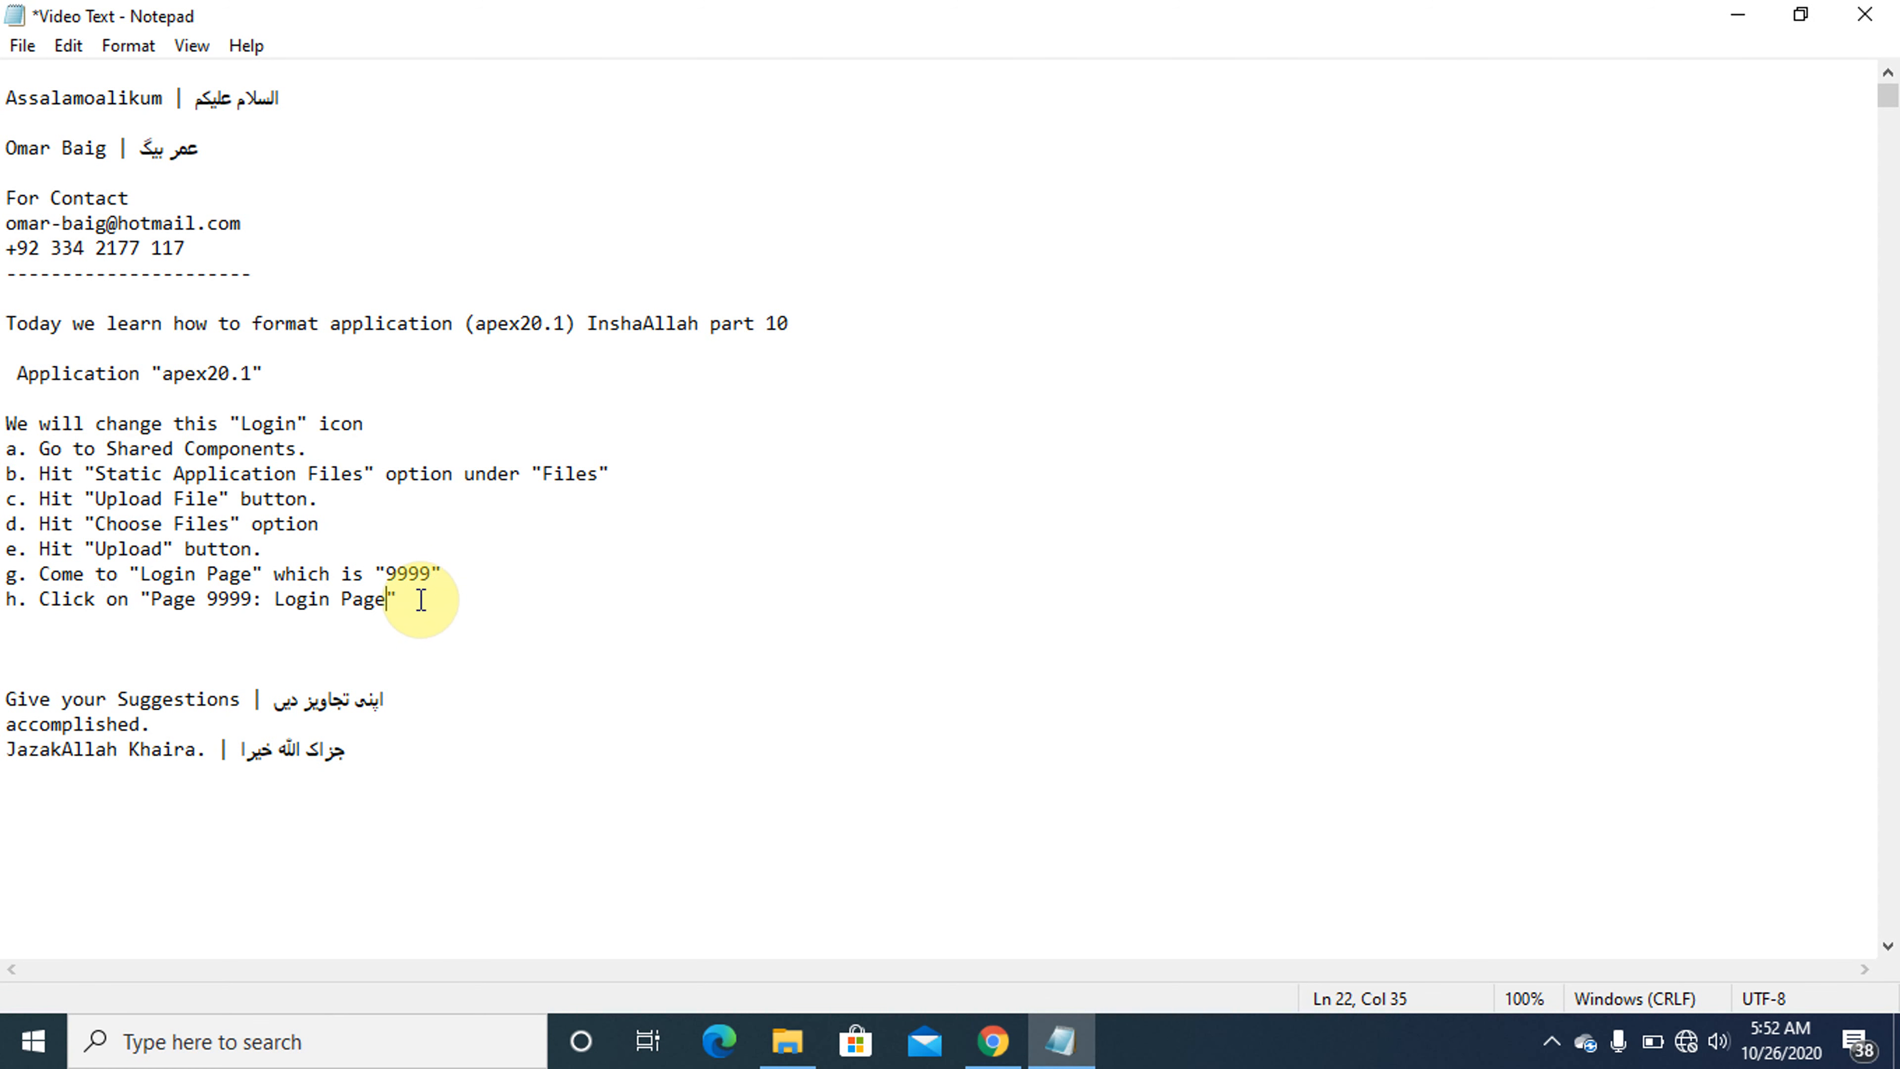
left_click(421, 600)
type(", scr")
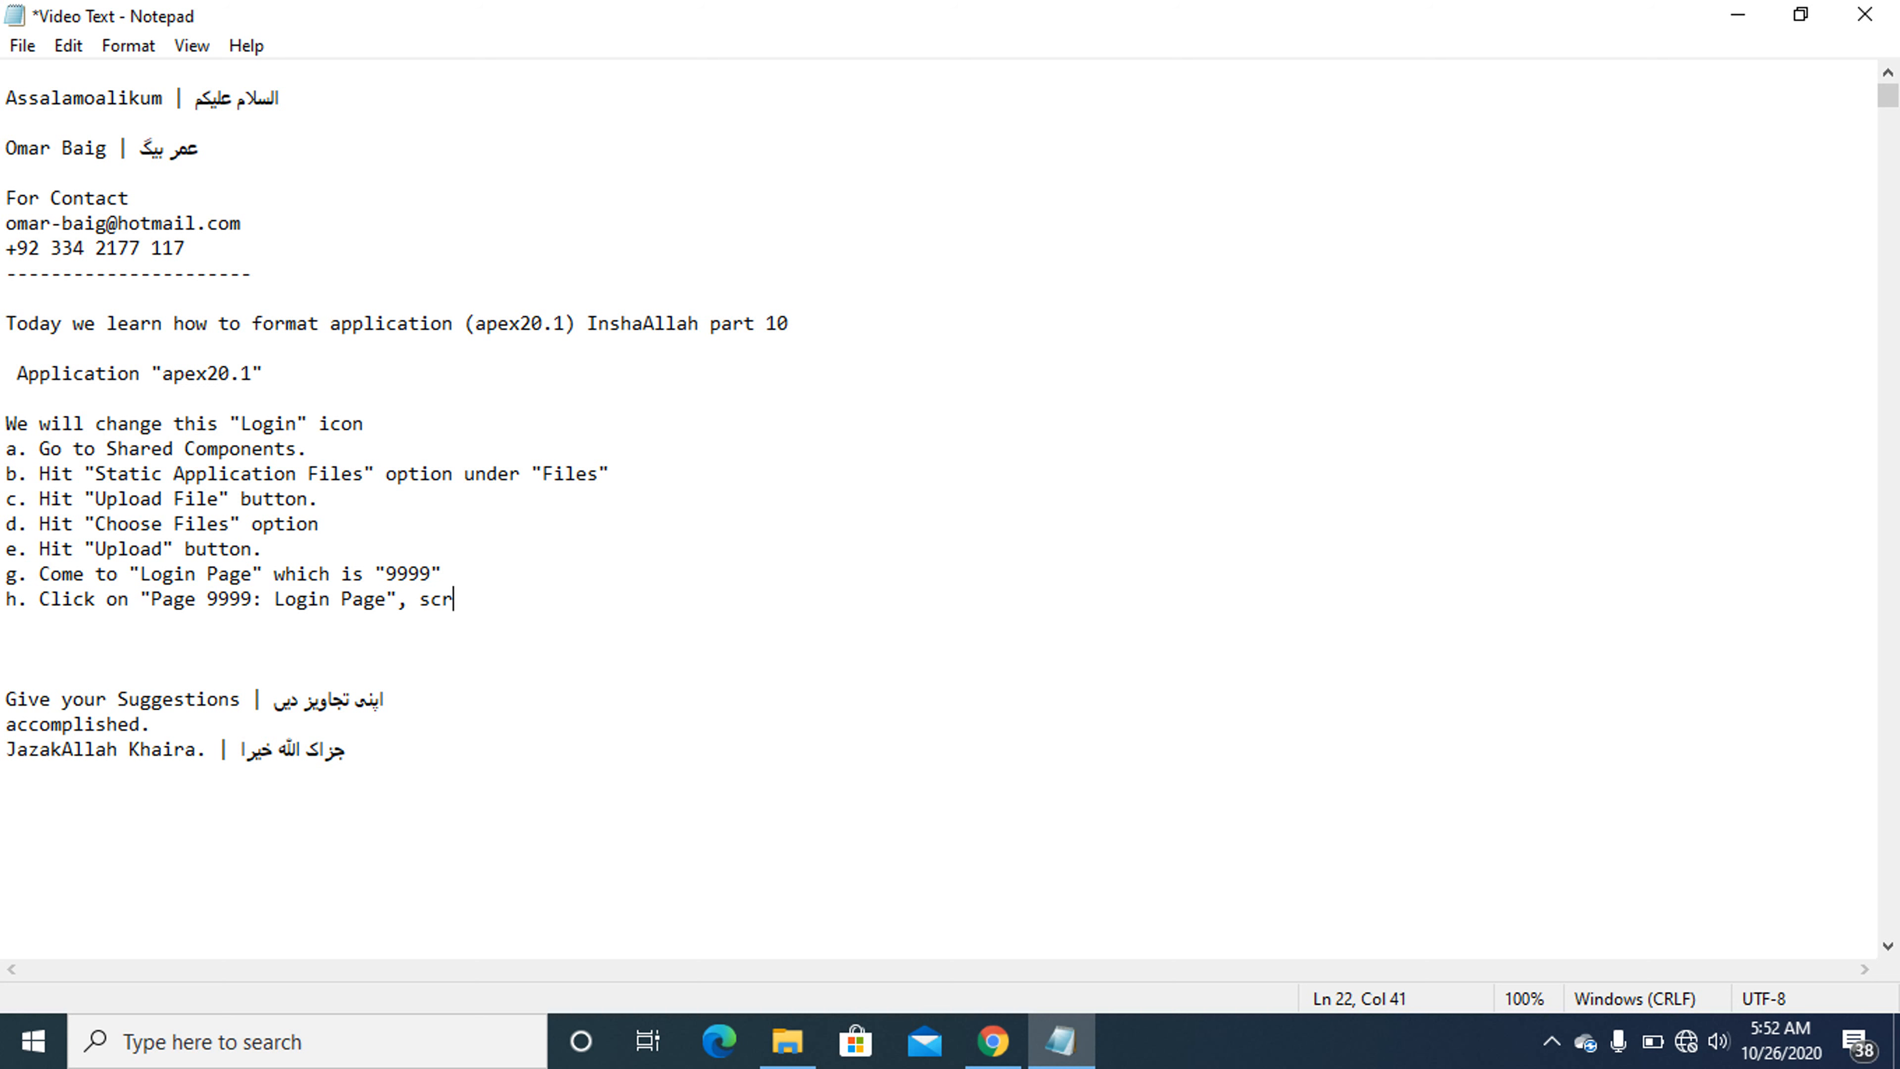
type("ill down iand com")
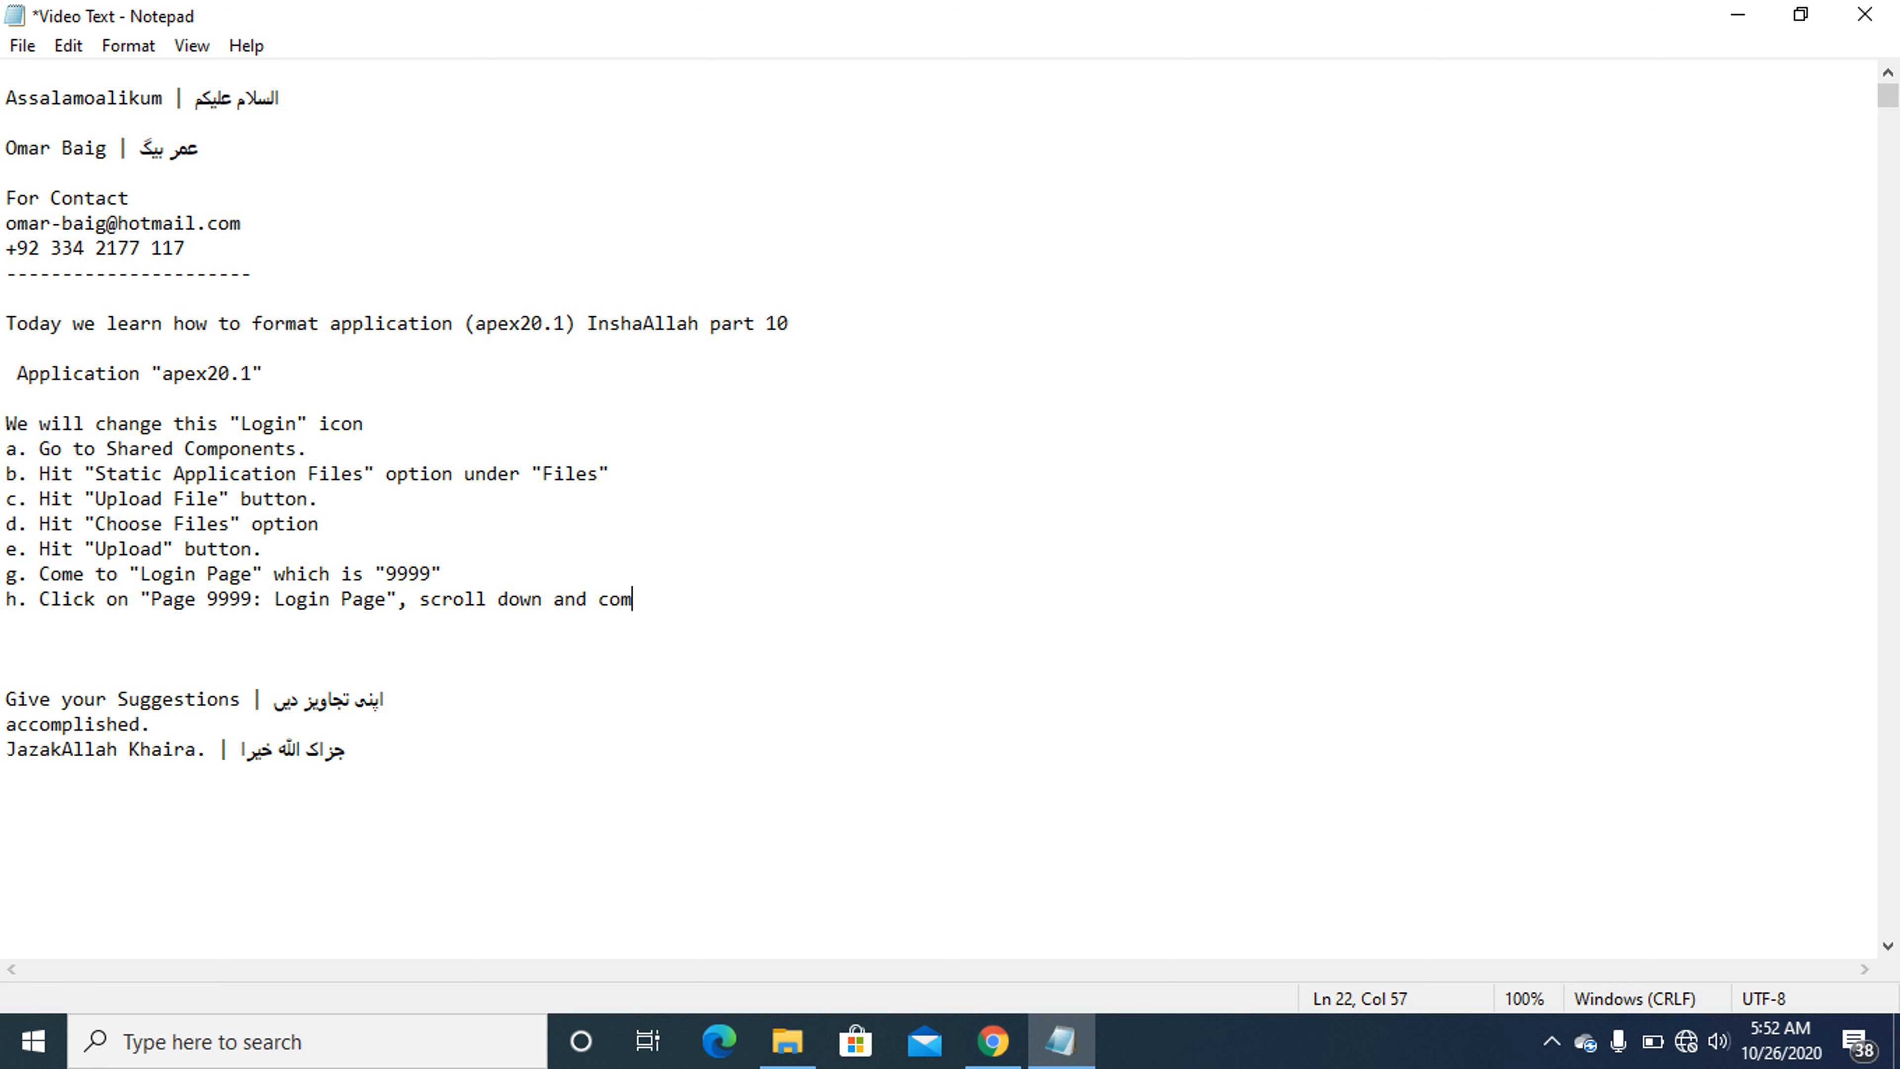
type("e to")
key("Left")
key("Caps_Lock")
type("I")
key("Caps_Lock")
type("nlin")
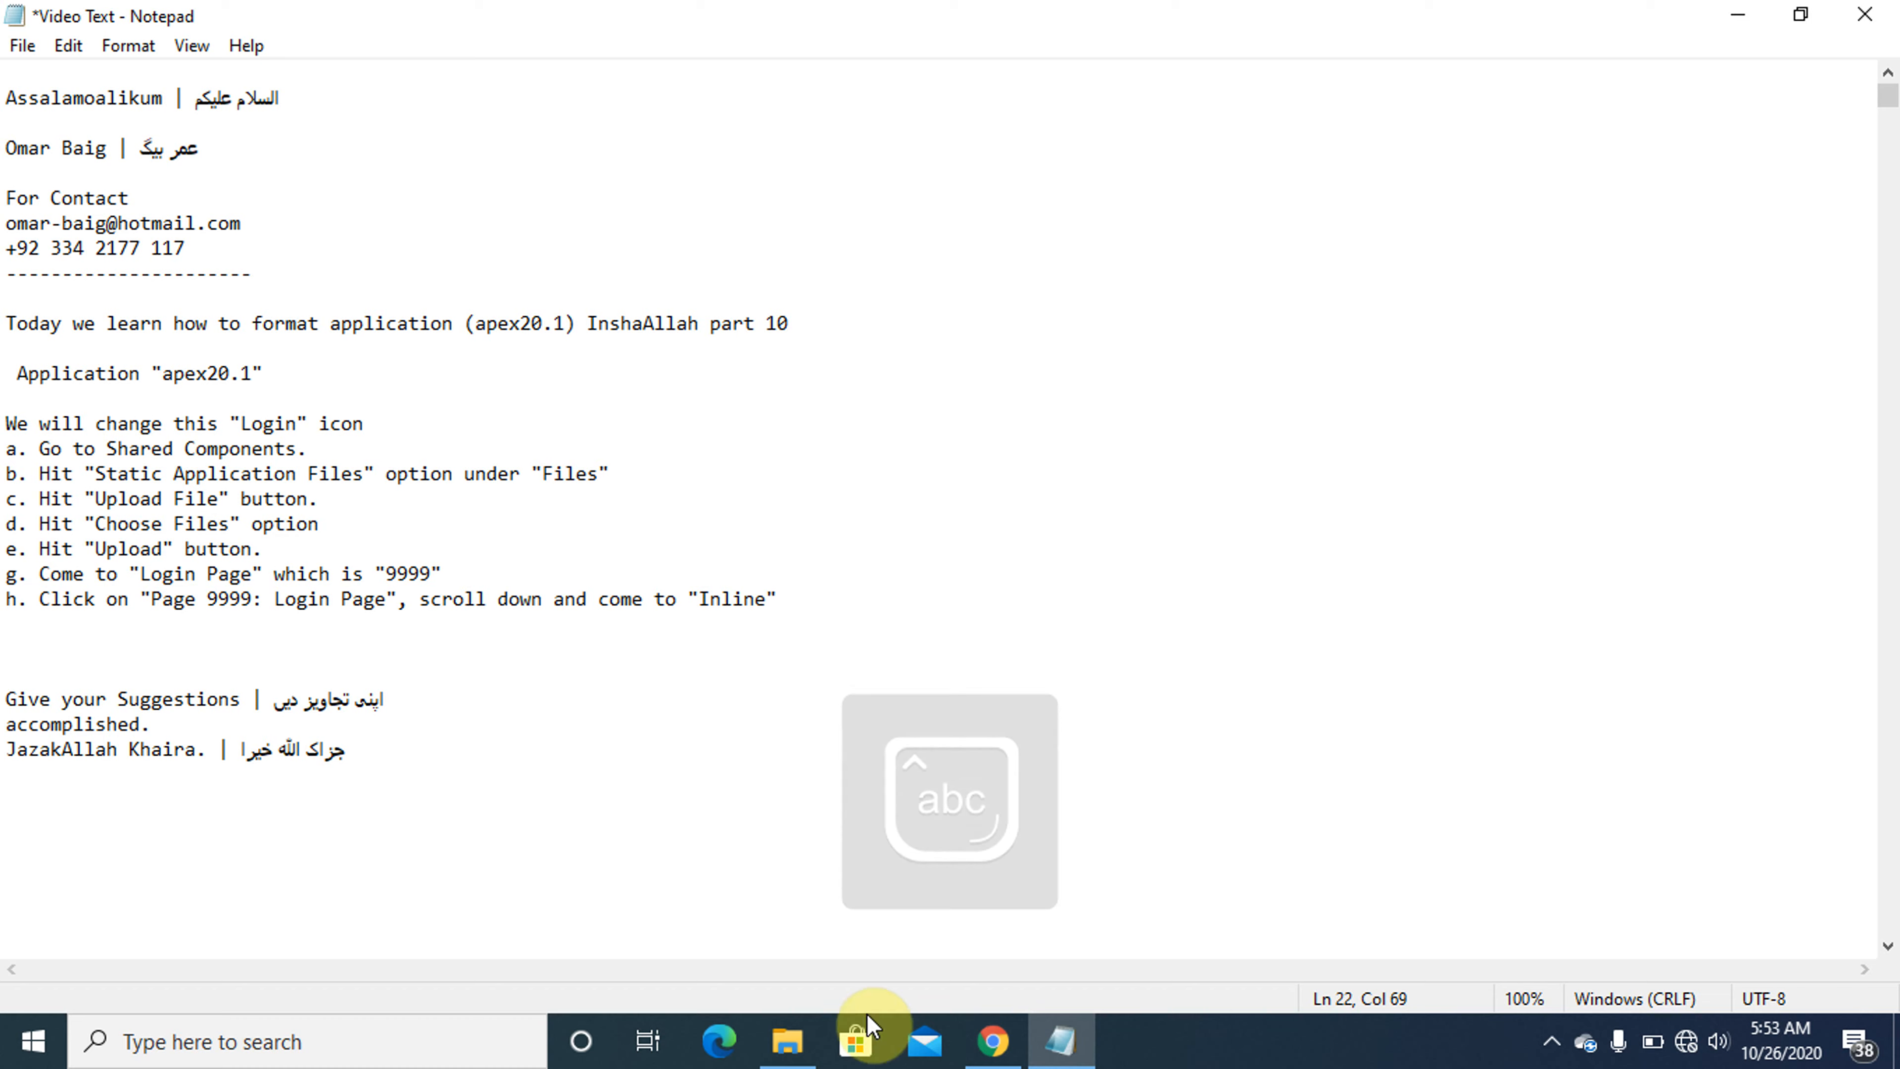
- Check the Inline attribute's section in Chrome and complete instruction h in Notepad with 'under "CSS"'
left_click(1063, 1044)
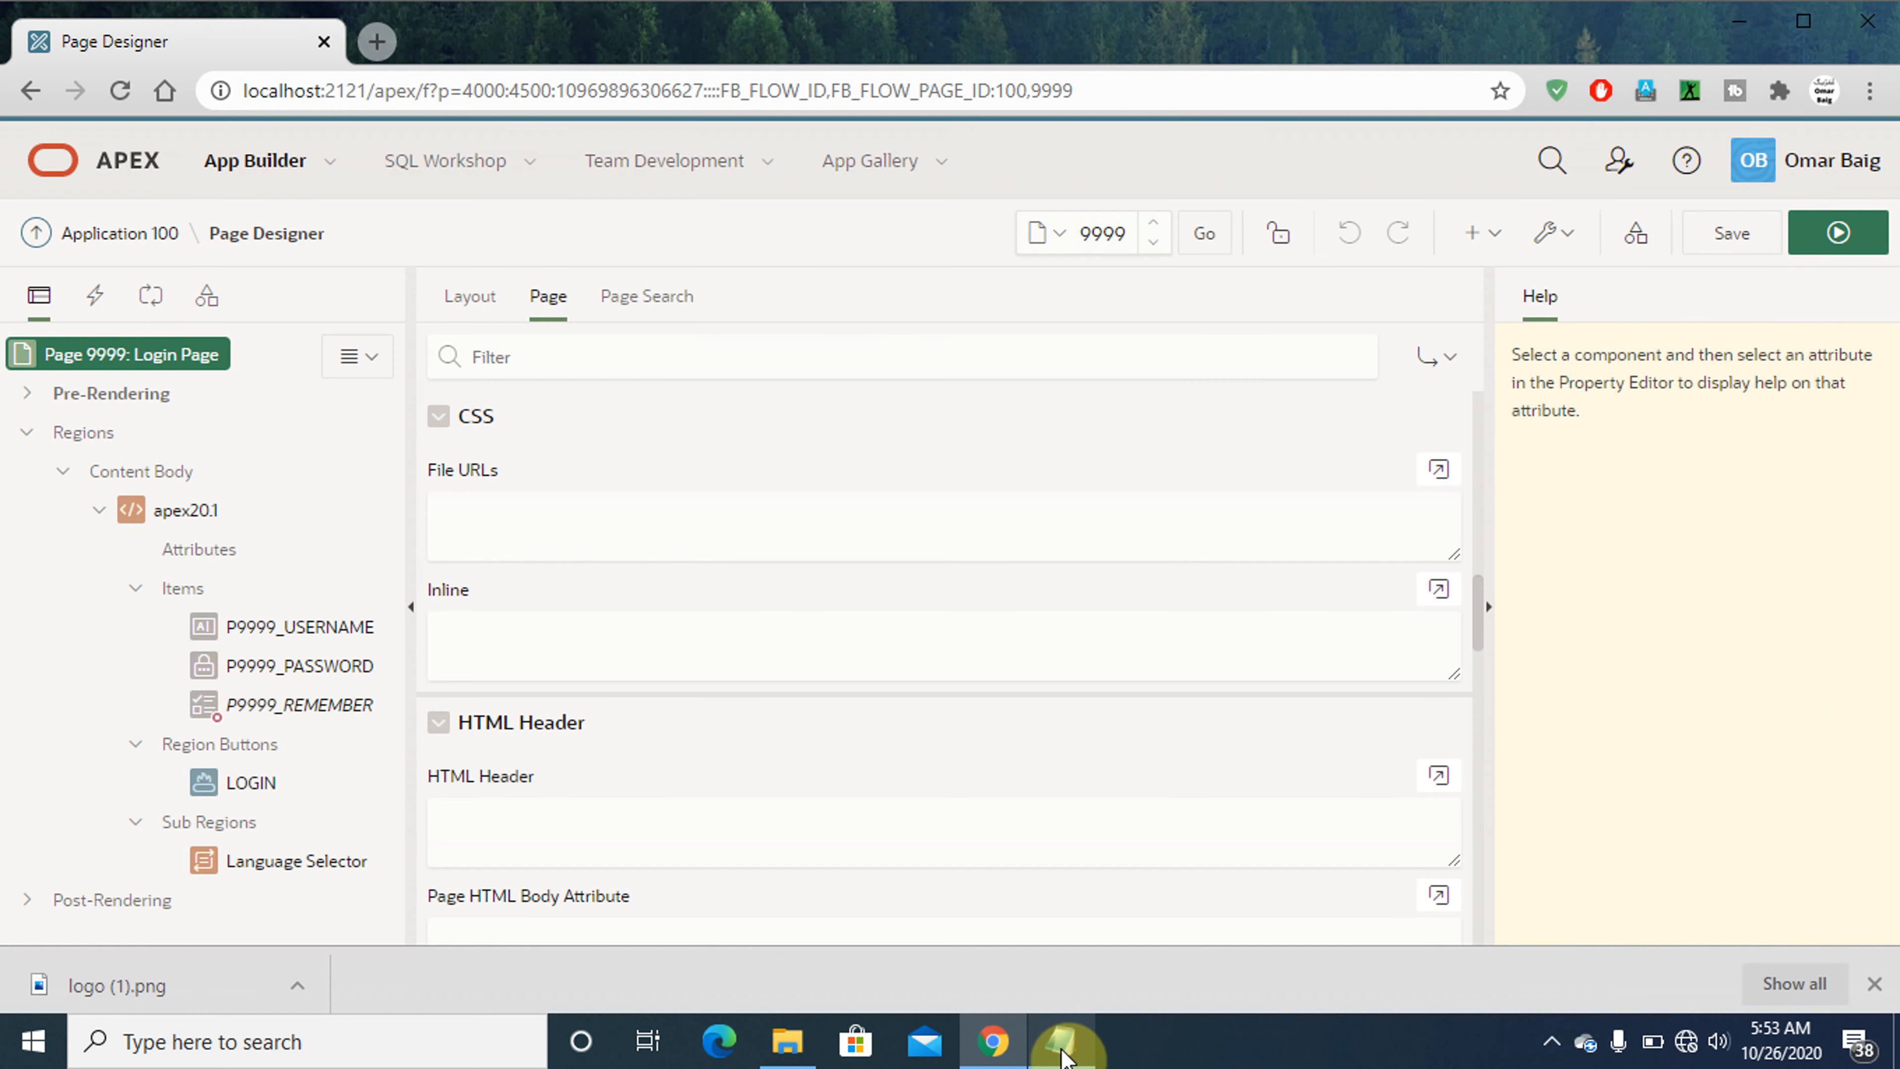
left_click(1063, 1047)
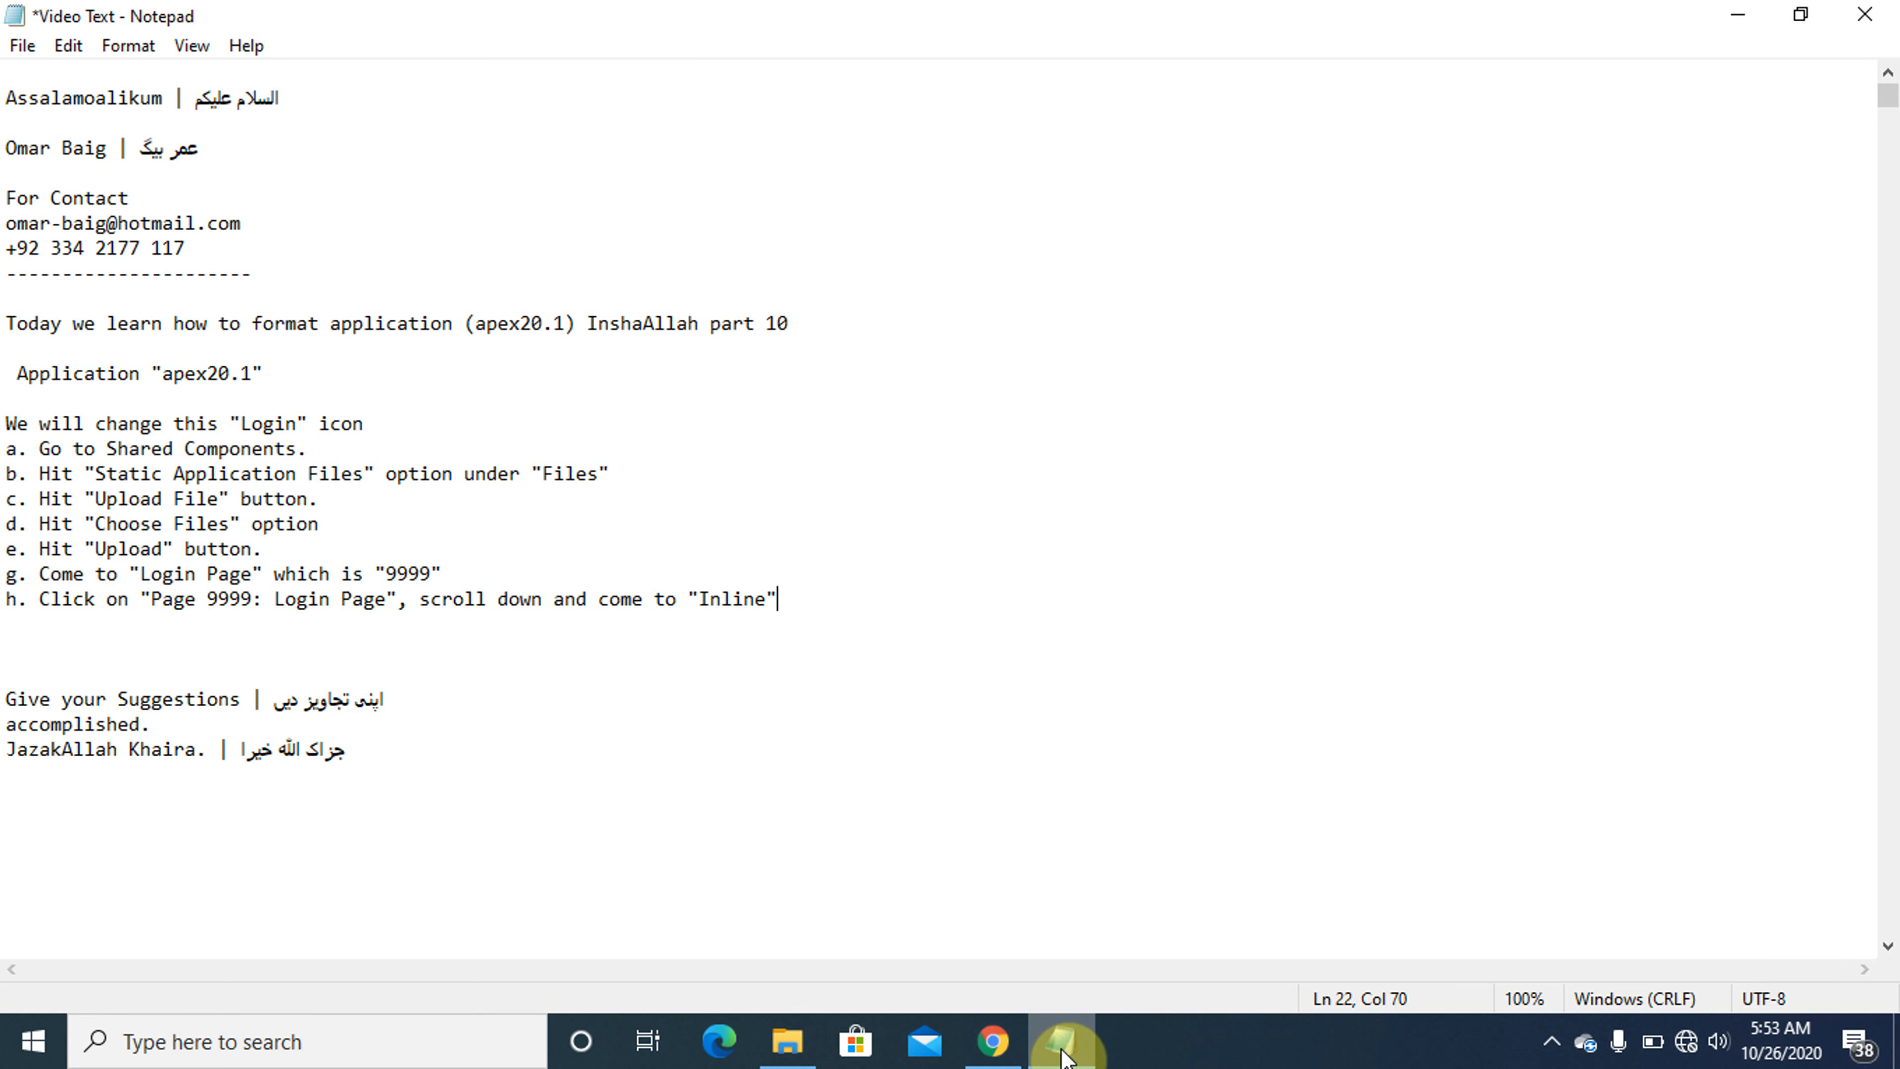
type("under ")
type("\"c")
key("Caps_Lock")
type("SS")
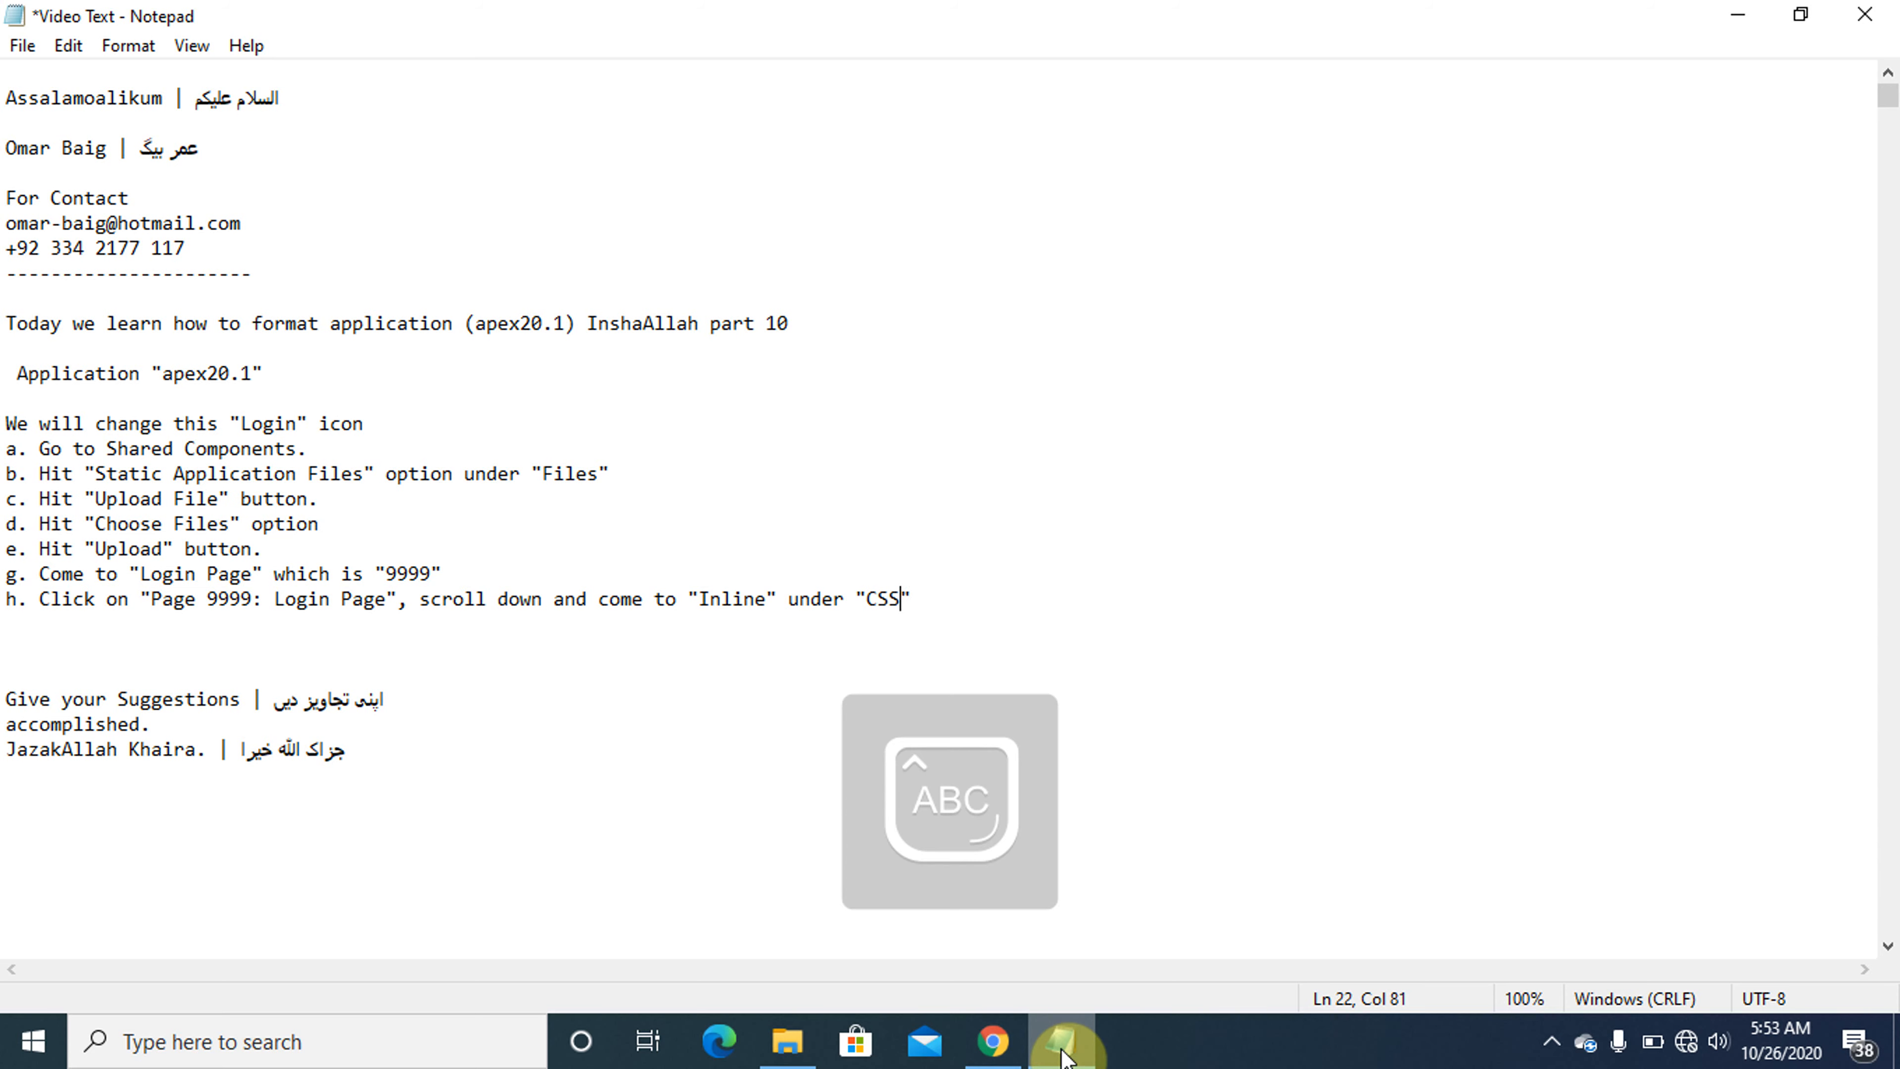
- Review the Inline attribute in Chrome, then remove the surplus blank lines above the .t-Login-header code in Notepad
left_click(1063, 1048)
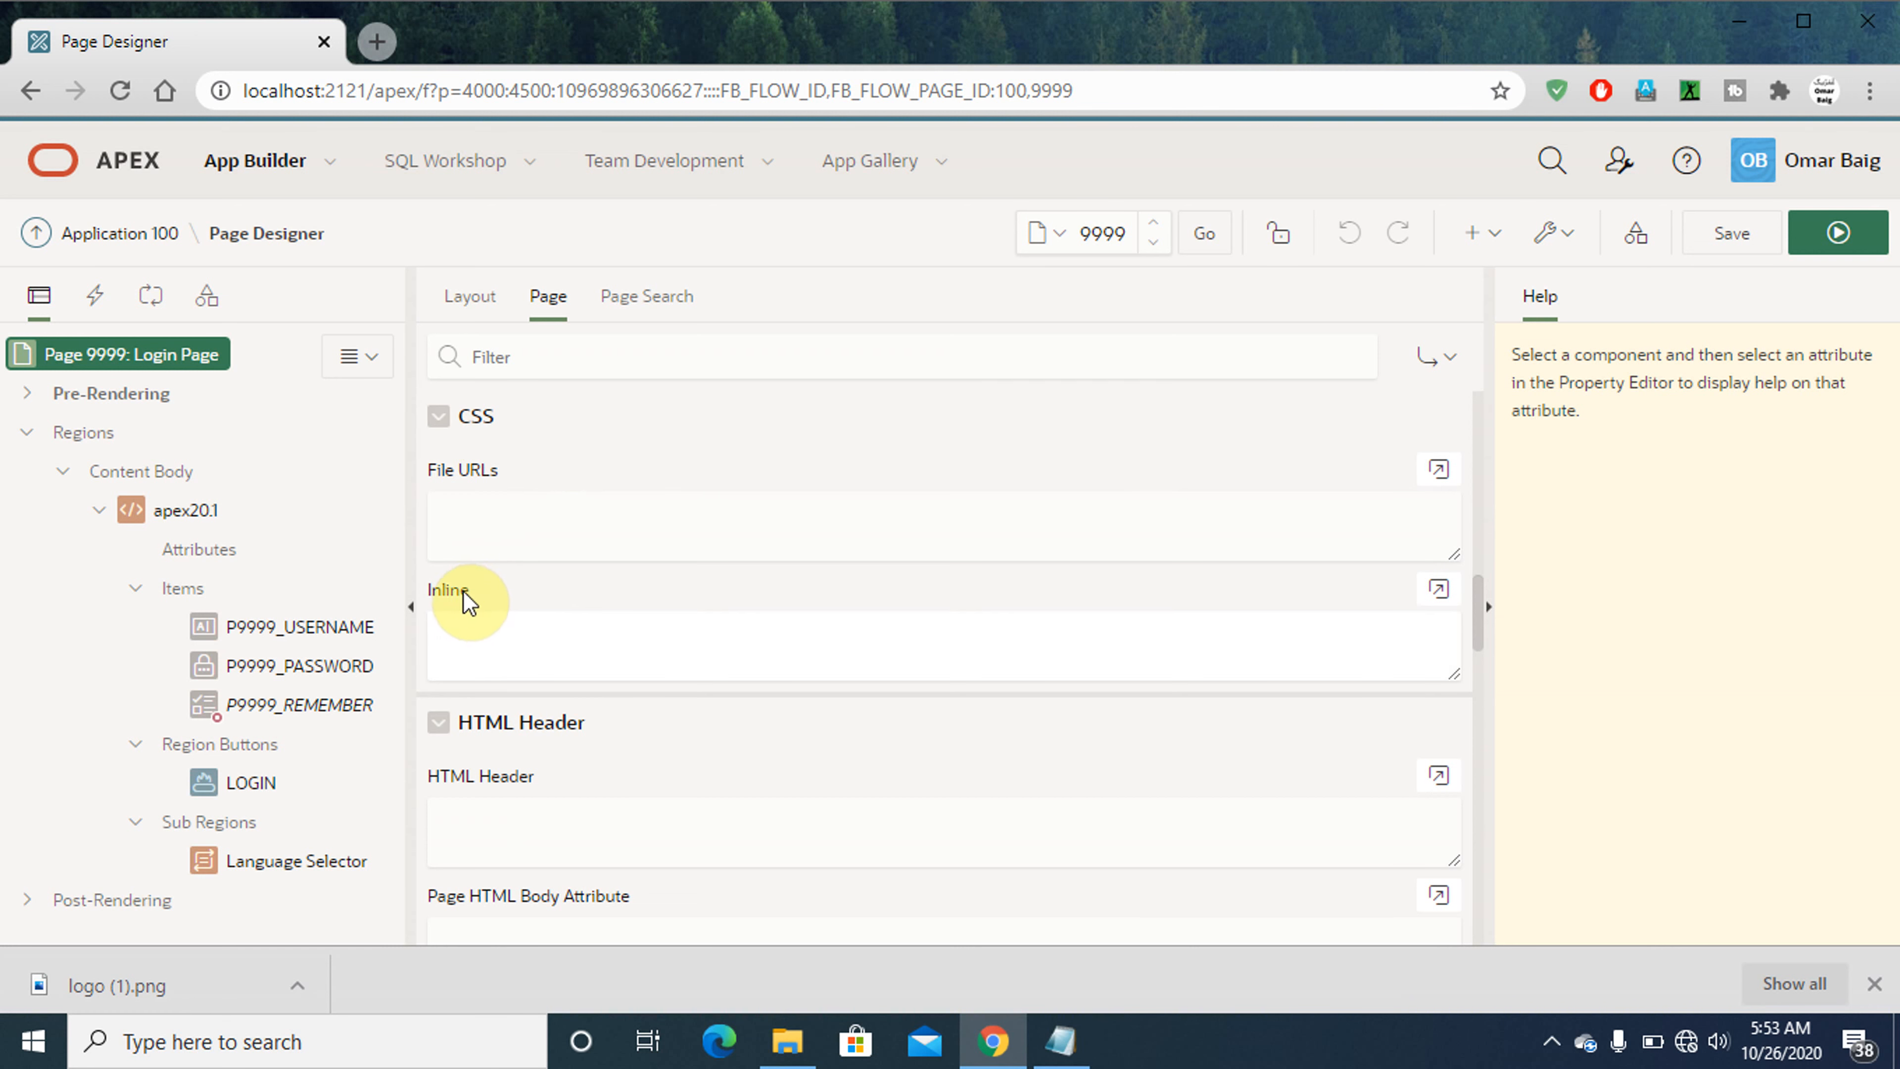
left_click(1061, 1049)
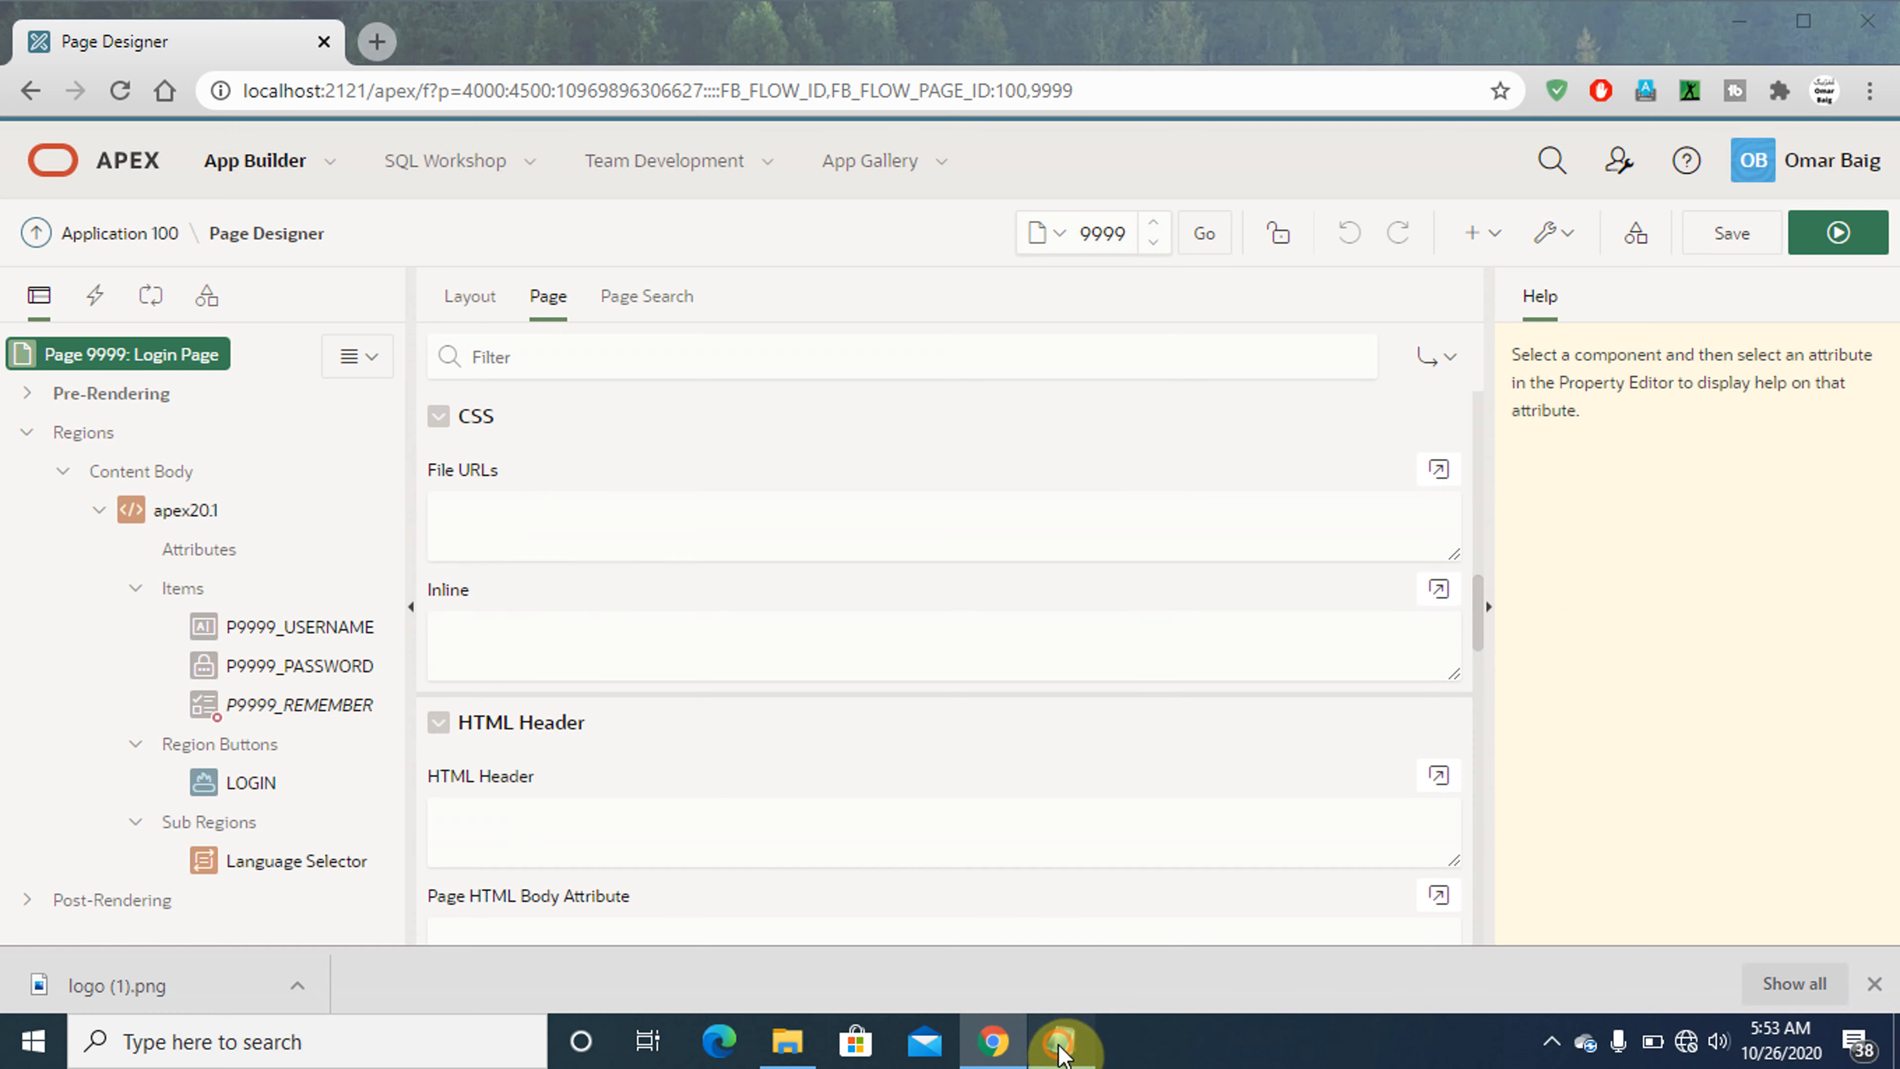
left_click(60, 925)
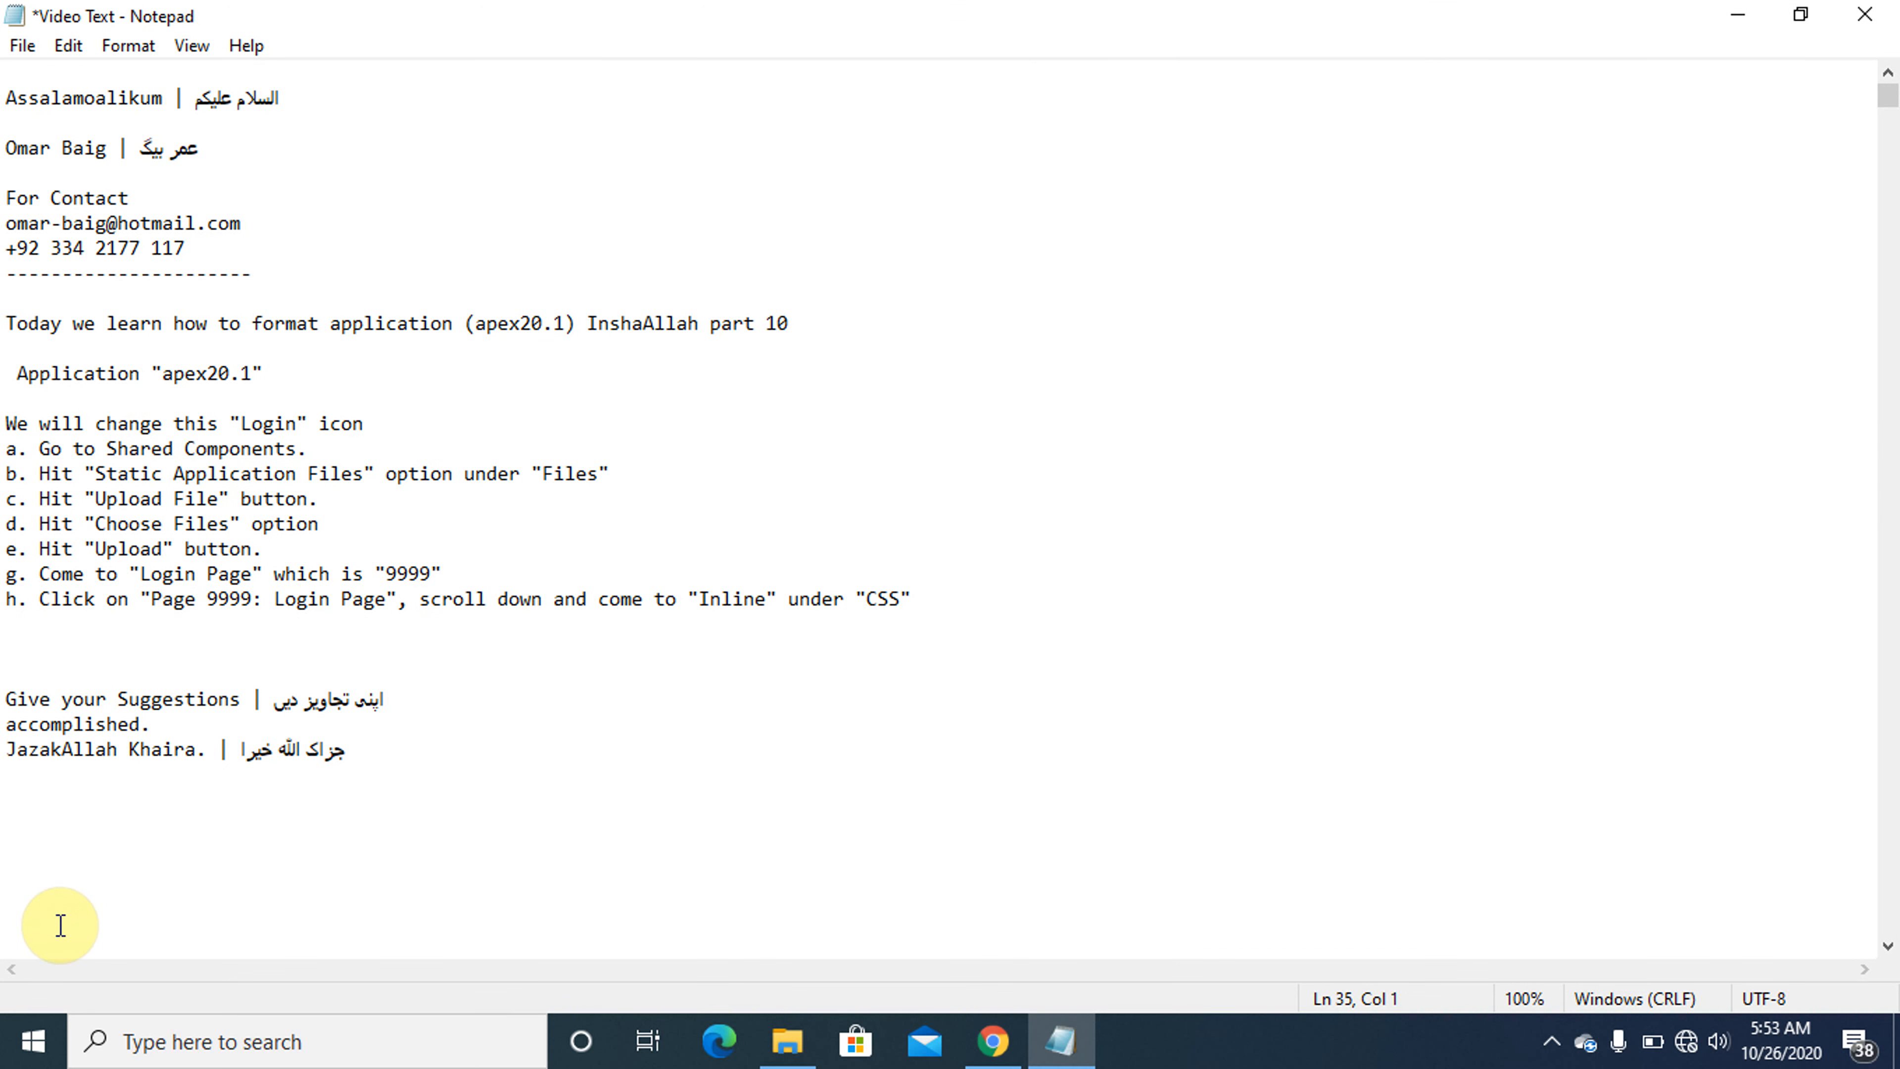
key("Return")
key("Return")
key("Return")
key("Return")
key("Return")
key("Return")
key("Return")
key("Return")
key("Return")
key("Return")
key("Return")
key("Return")
key("Return")
key("Return")
key("Return")
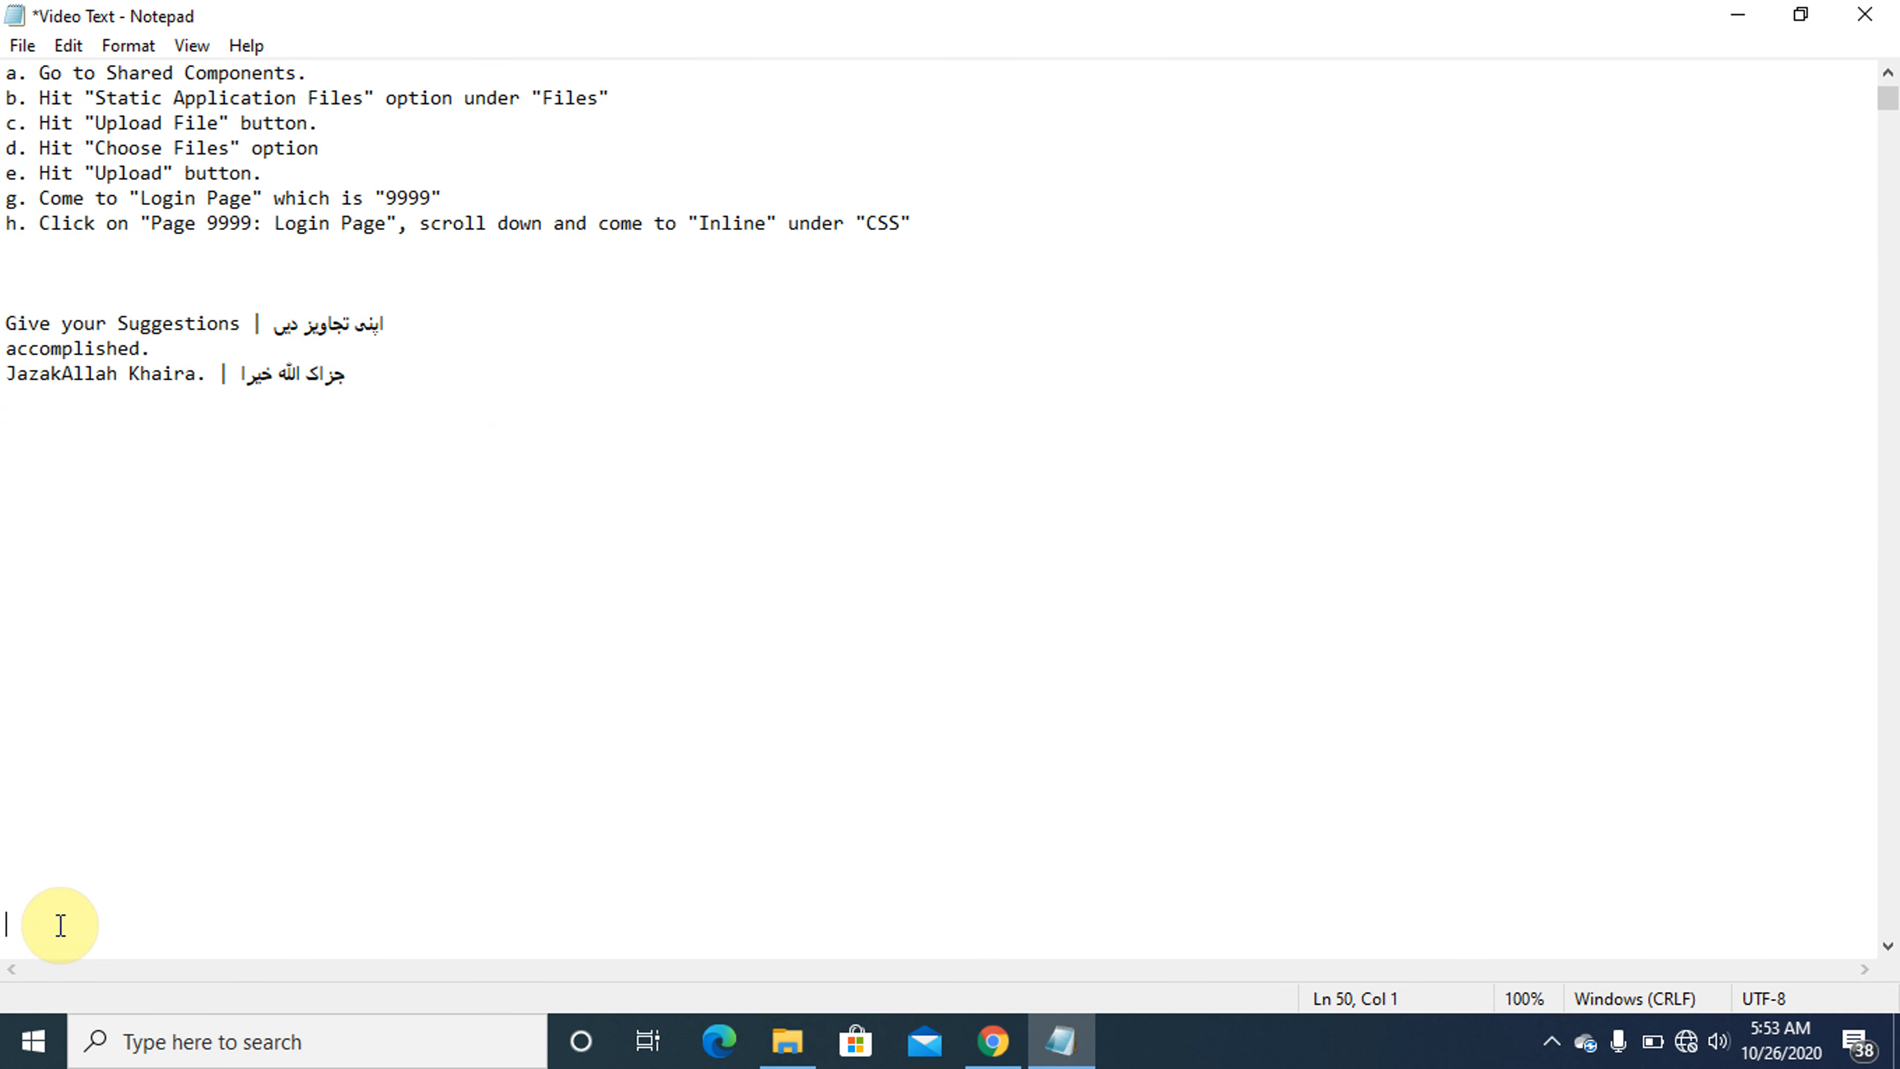
key("BackSpace")
key("BackSpace")
key("BackSpace")
key("BackSpace")
key("BackSpace")
key("BackSpace")
key("BackSpace")
key("BackSpace")
key("BackSpace")
key("BackSpace")
key("BackSpace")
key("BackSpace")
key("BackSpace")
key("BackSpace")
key("BackSpace")
key("BackSpace")
key("BackSpace")
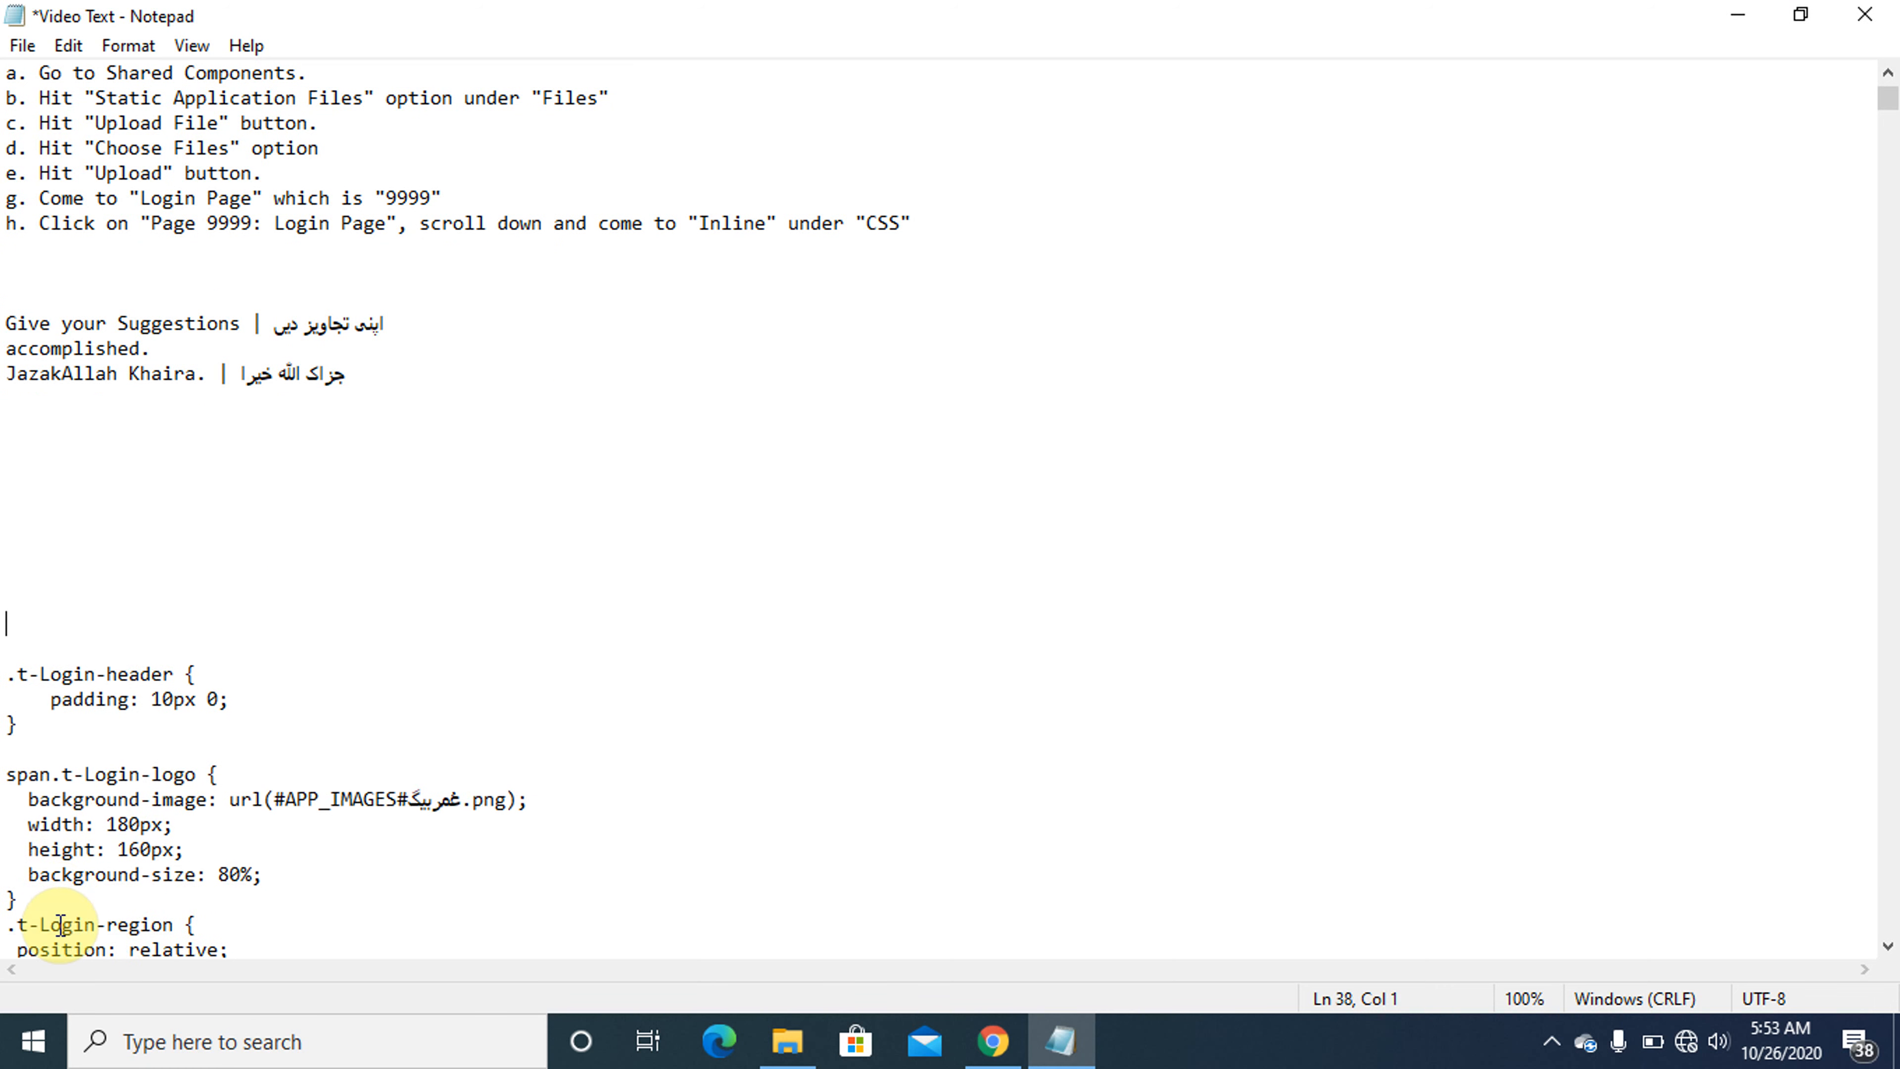
key("Delete")
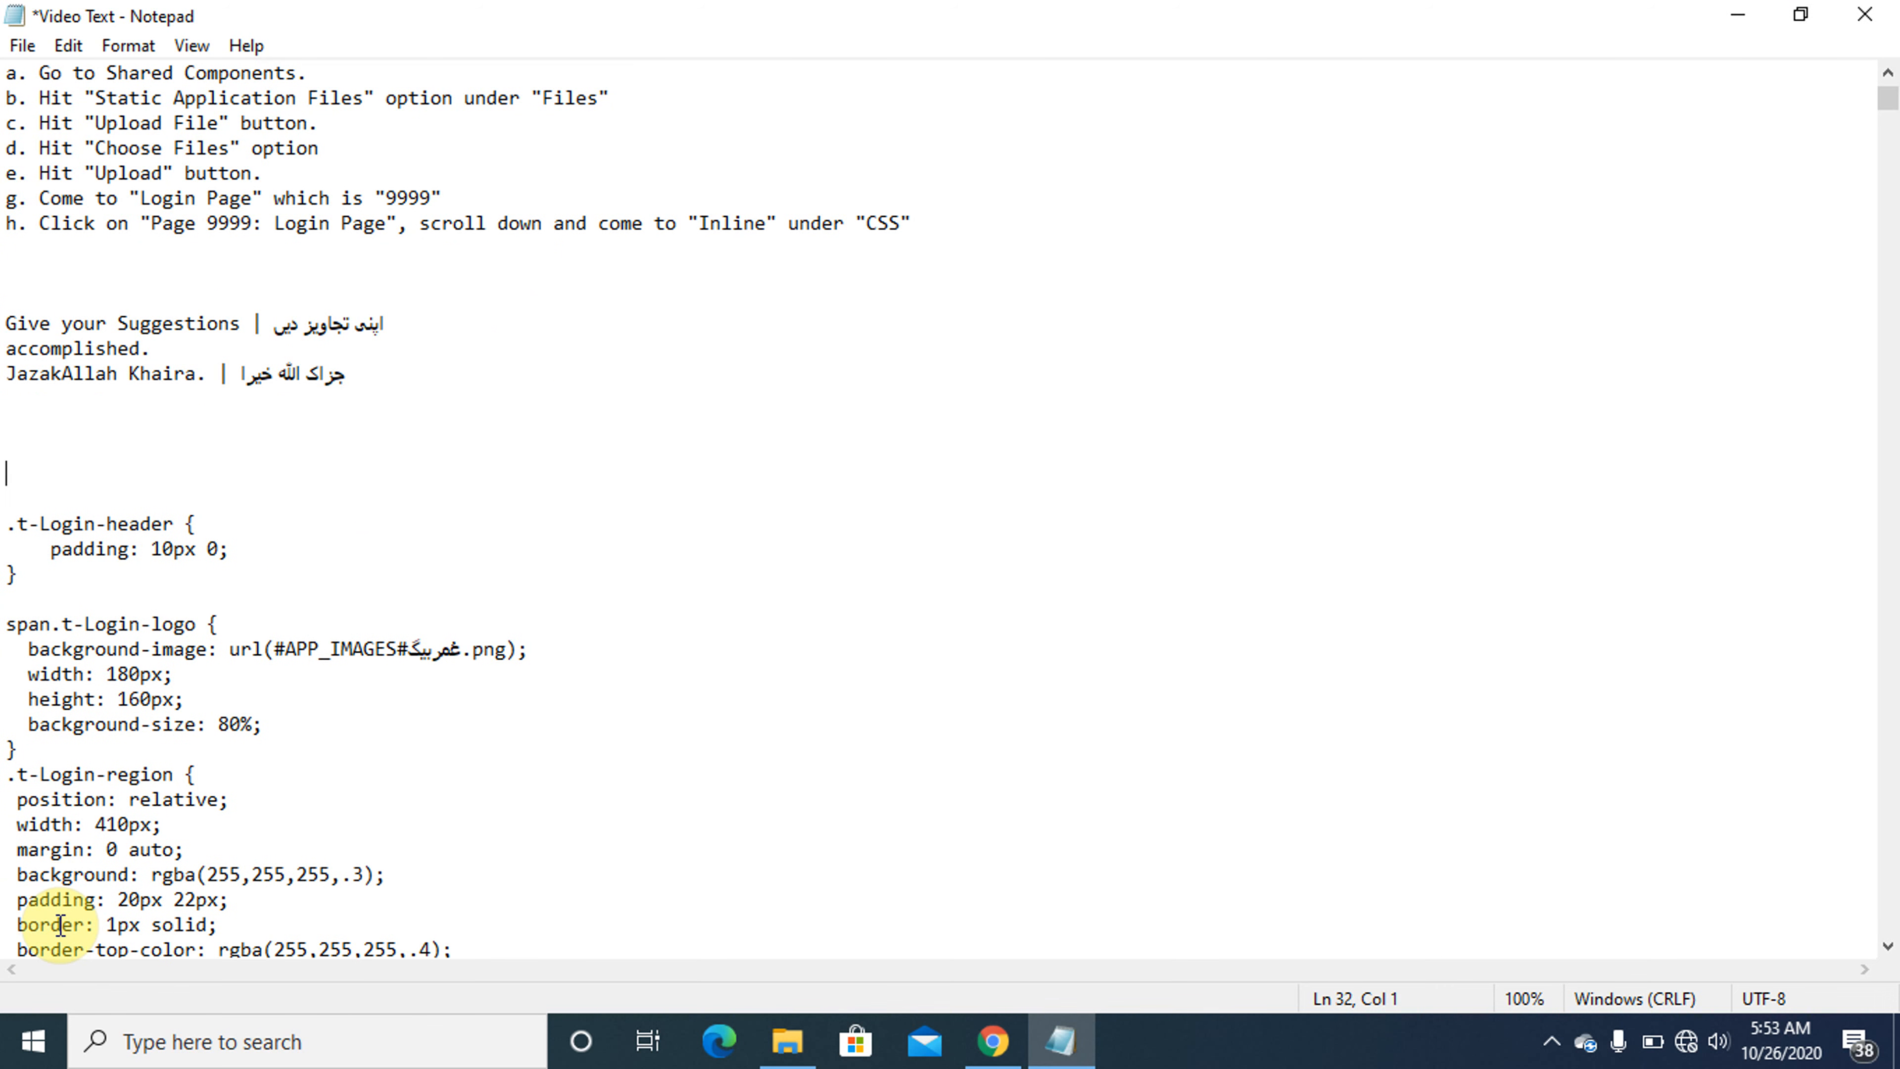
- Copy the CSS code in Notepad from the .t-Login-header rule through the .t-Login-title rule
key("Down")
key("shift+Down")
key("shift+Down")
key("shift+Down")
key("shift+Down")
key("shift+Down")
key("shift+Down")
key("shift+Down")
key("shift+Down")
key("shift+Down")
key("shift+Down")
key("shift+Down")
key("shift+Down")
key("shift+Down")
key("shift+Down")
key("shift+Down")
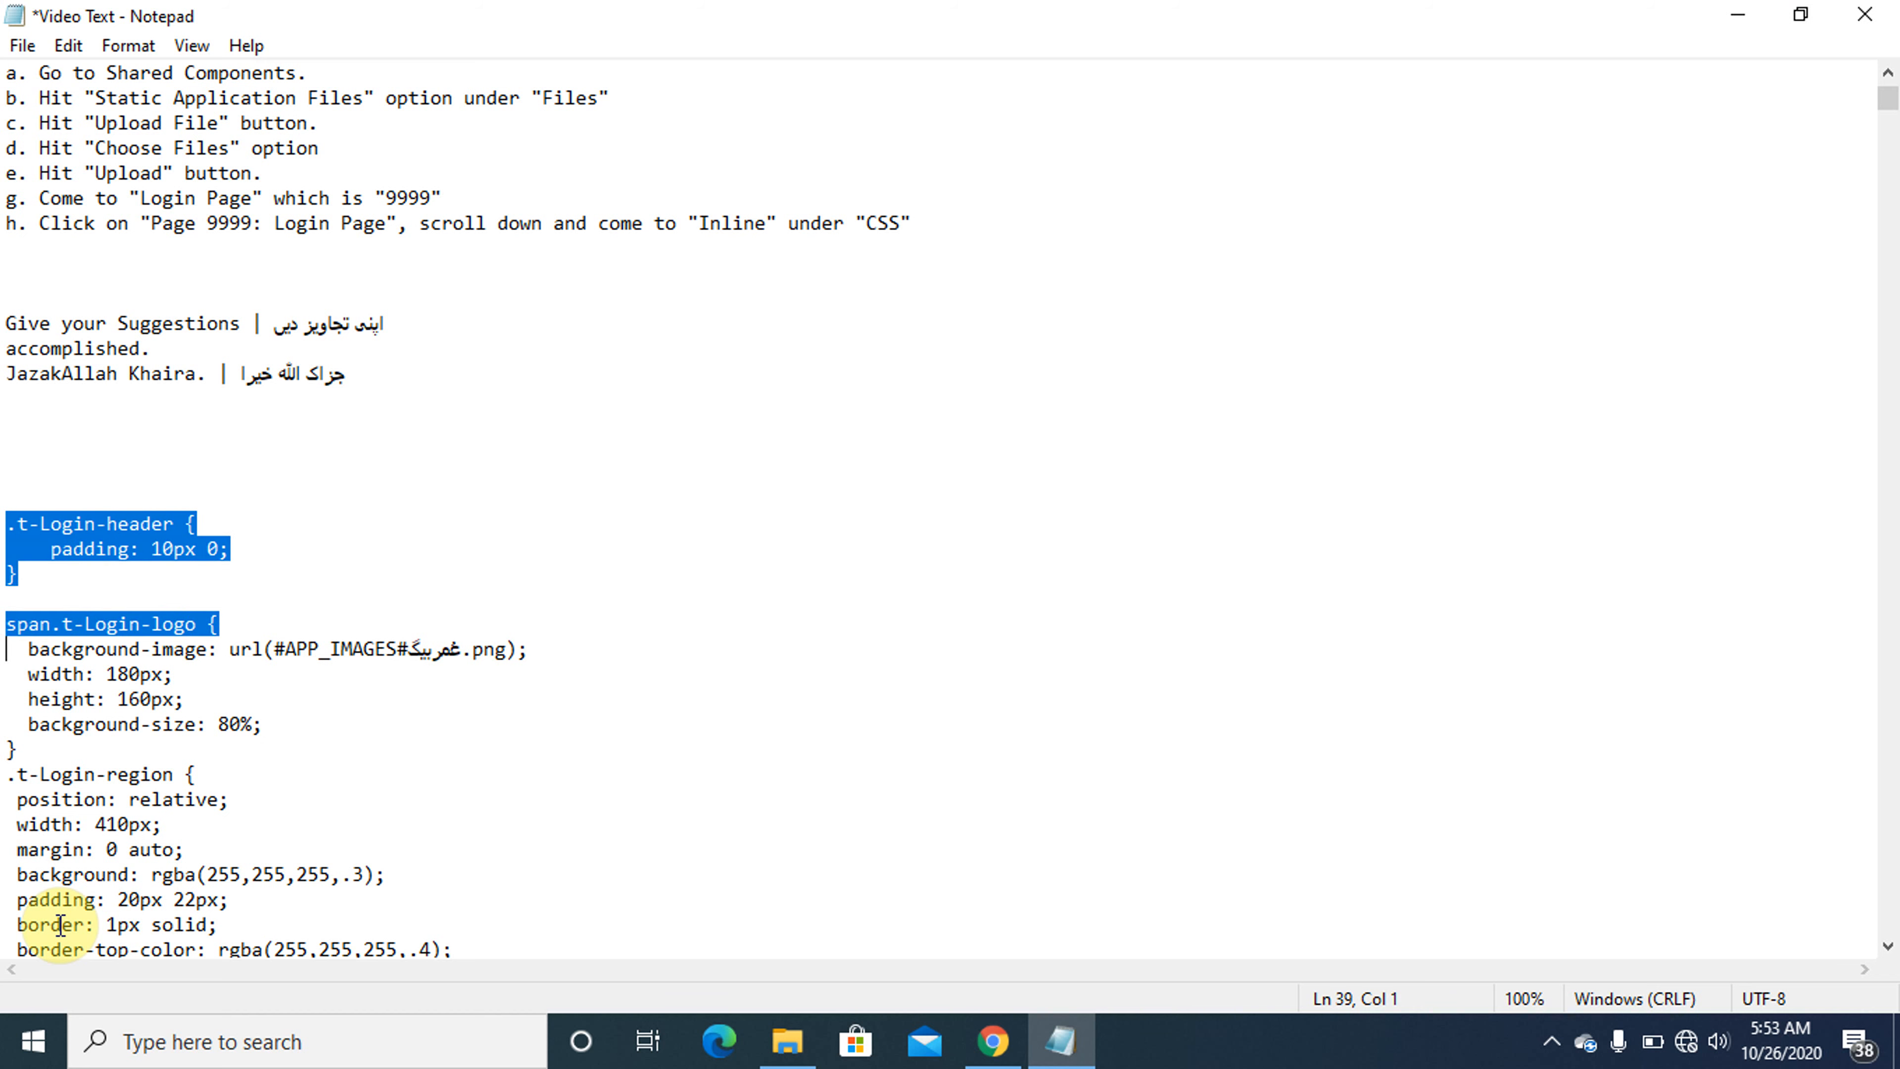
key("shift+Down")
key("shift+Down")
key("shift+Down")
key("shift+Down")
key("shift+Down")
key("shift+Down")
key("shift+Down")
key("shift+Down")
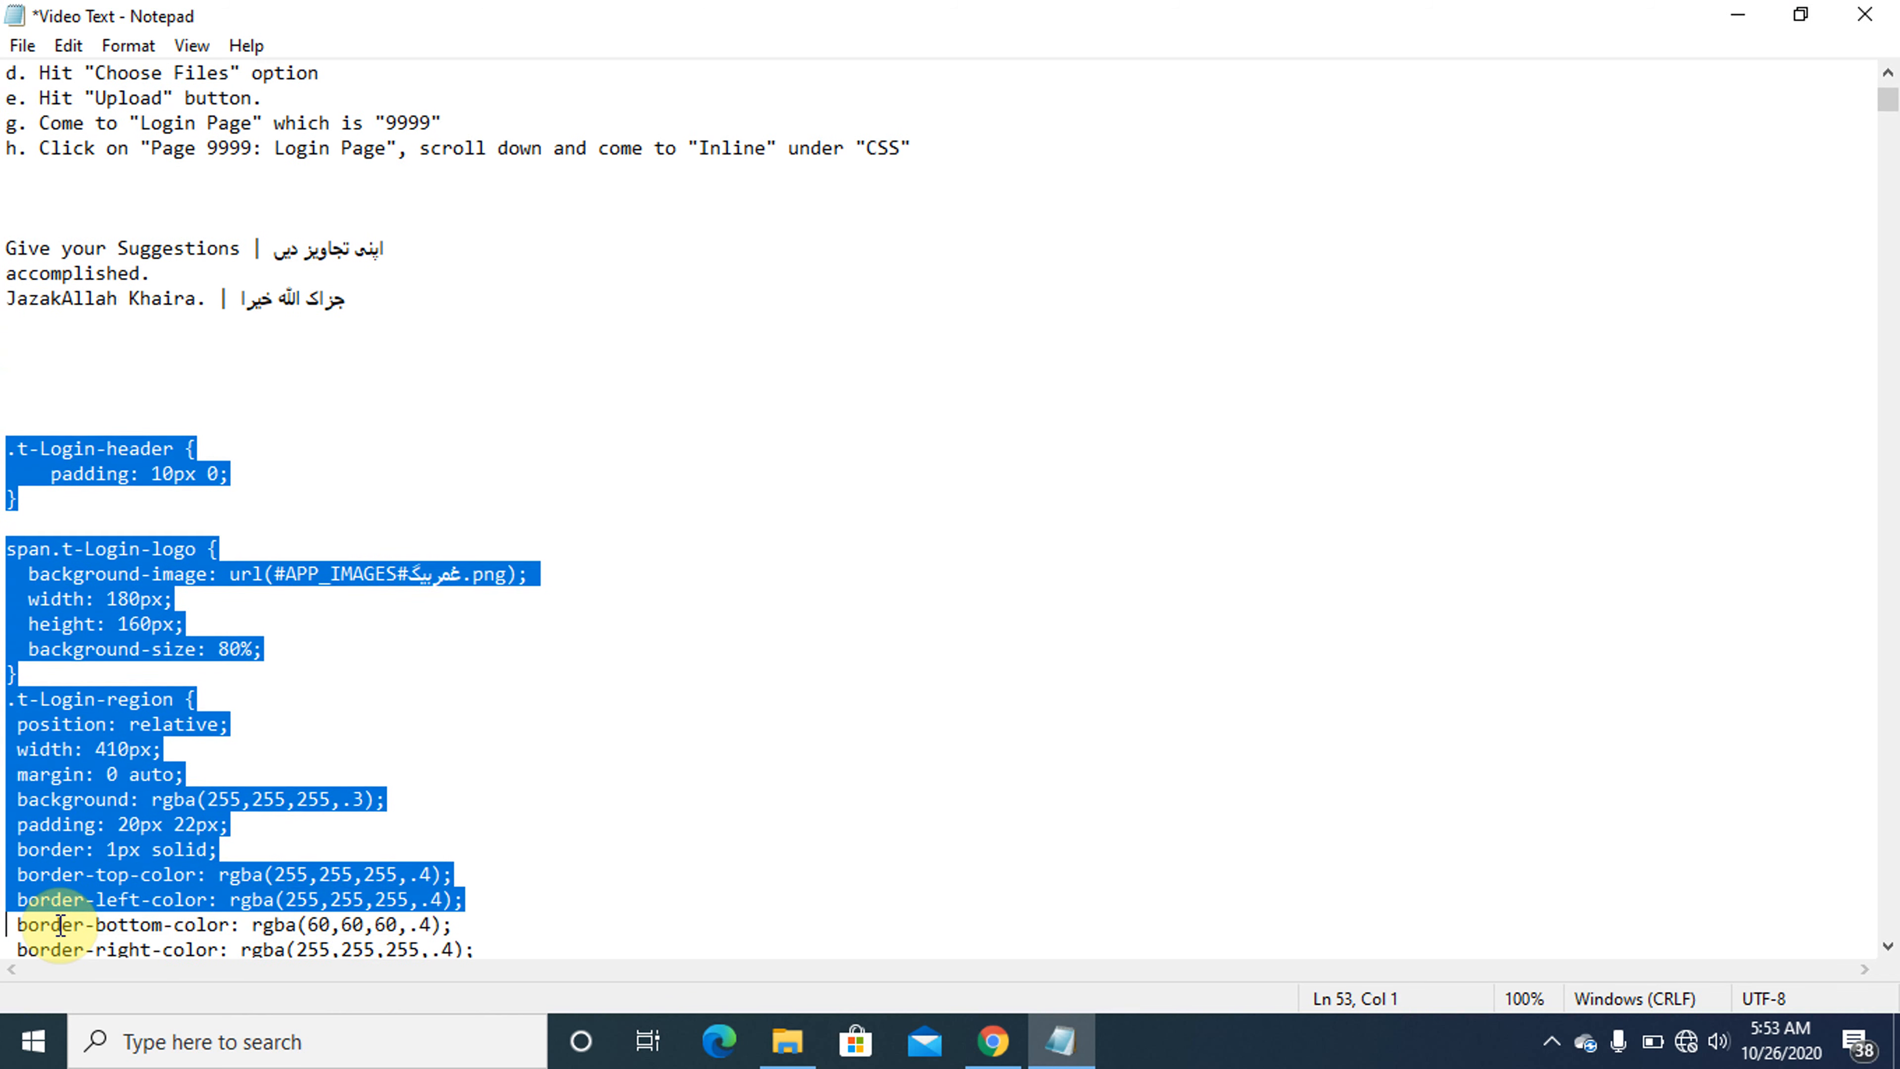
key("shift+Down")
key("shift+Down")
key("shift+Down")
key("shift+Down")
key("shift+Down")
key("shift+Down")
key("shift+Down")
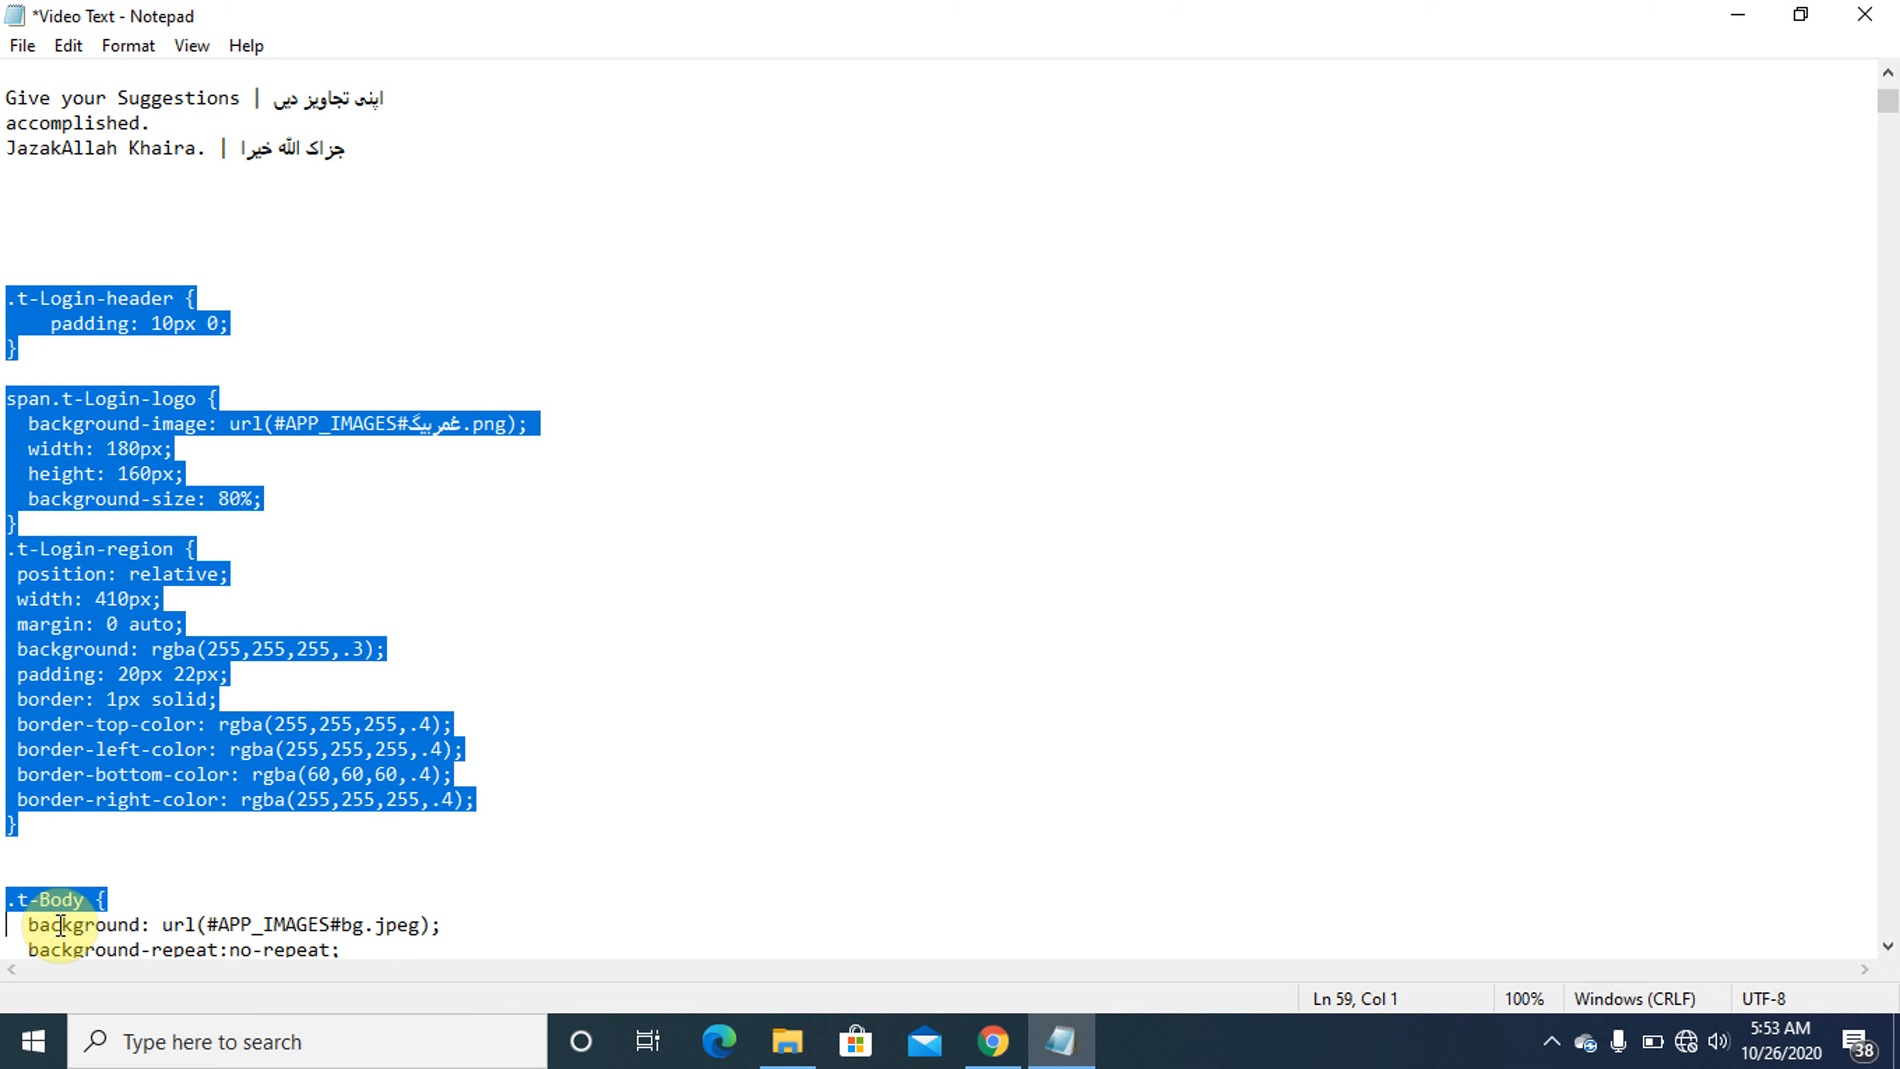
key("shift+Down")
key("shift+Down")
key("shift+Down")
key("shift+Down")
key("shift+Down")
key("shift+Down")
key("shift+Down")
key("shift+Down")
key("shift+Down")
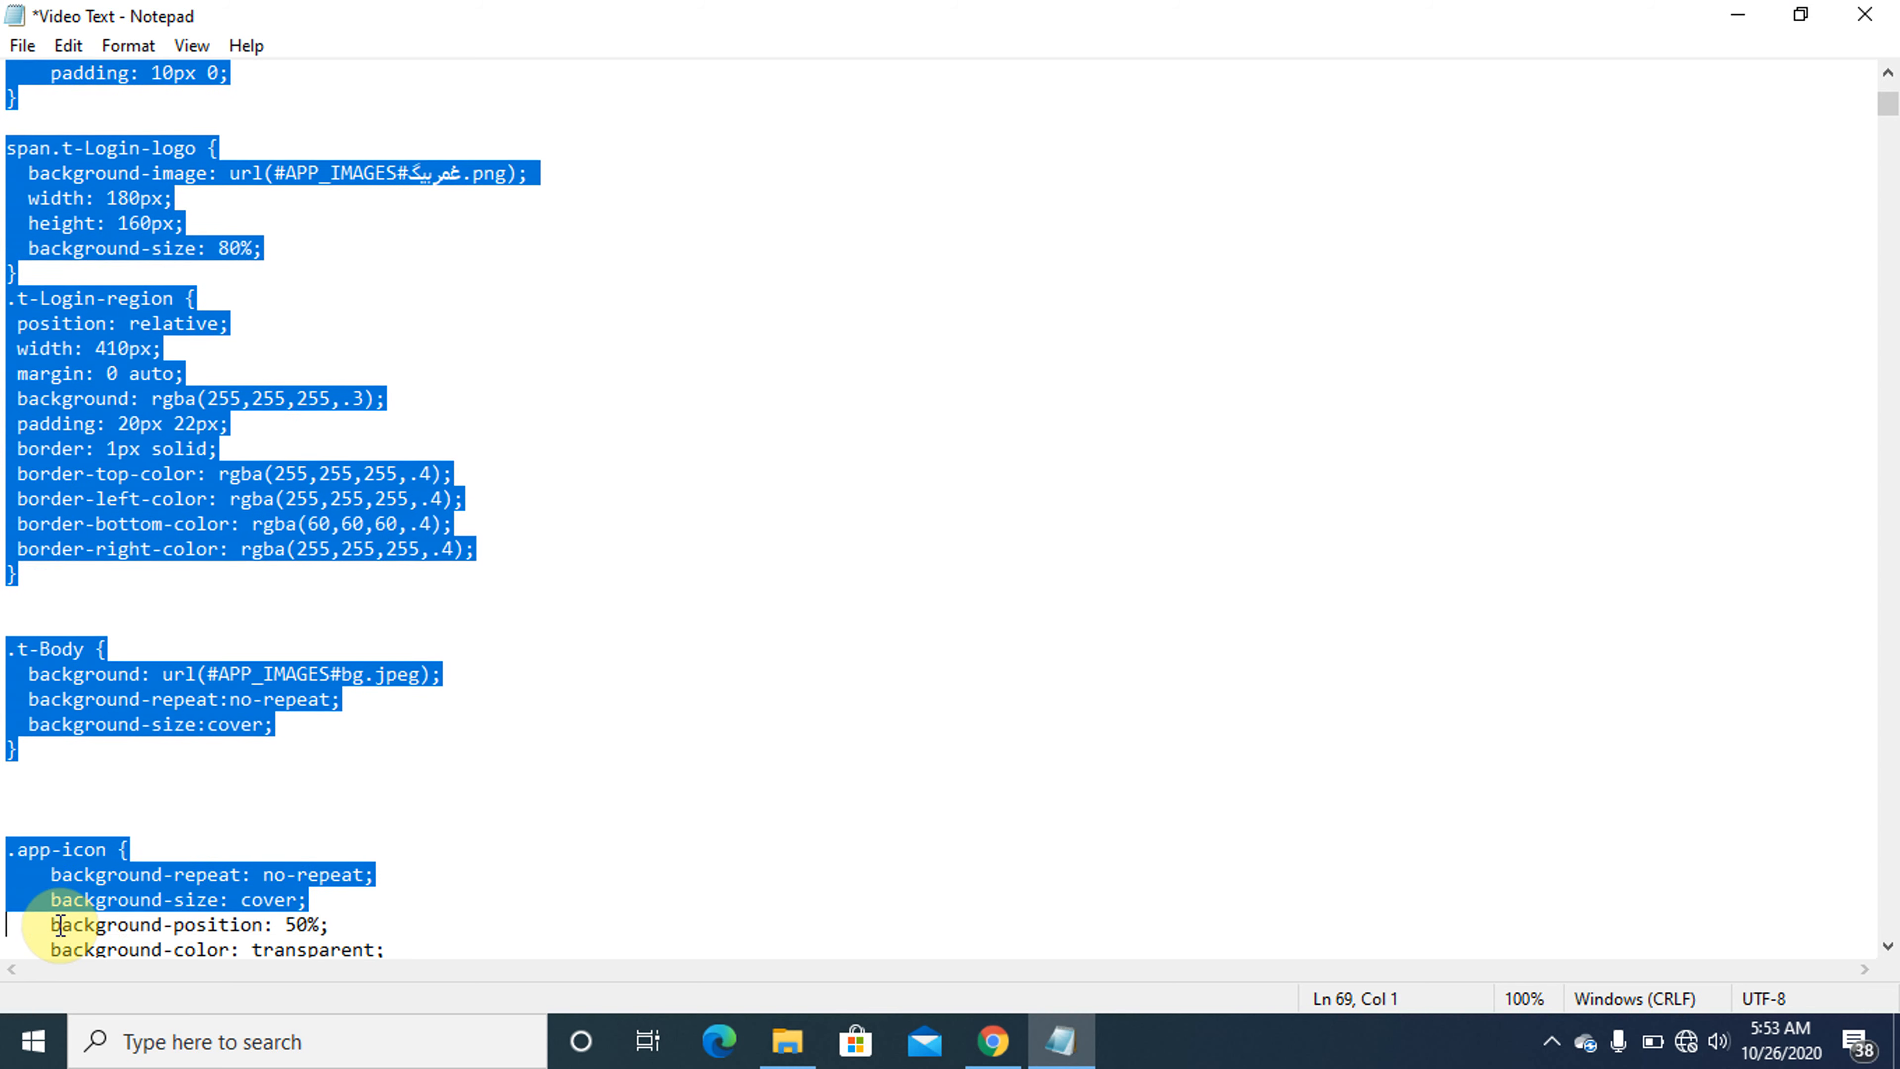
key("shift+Down")
key("shift+Down")
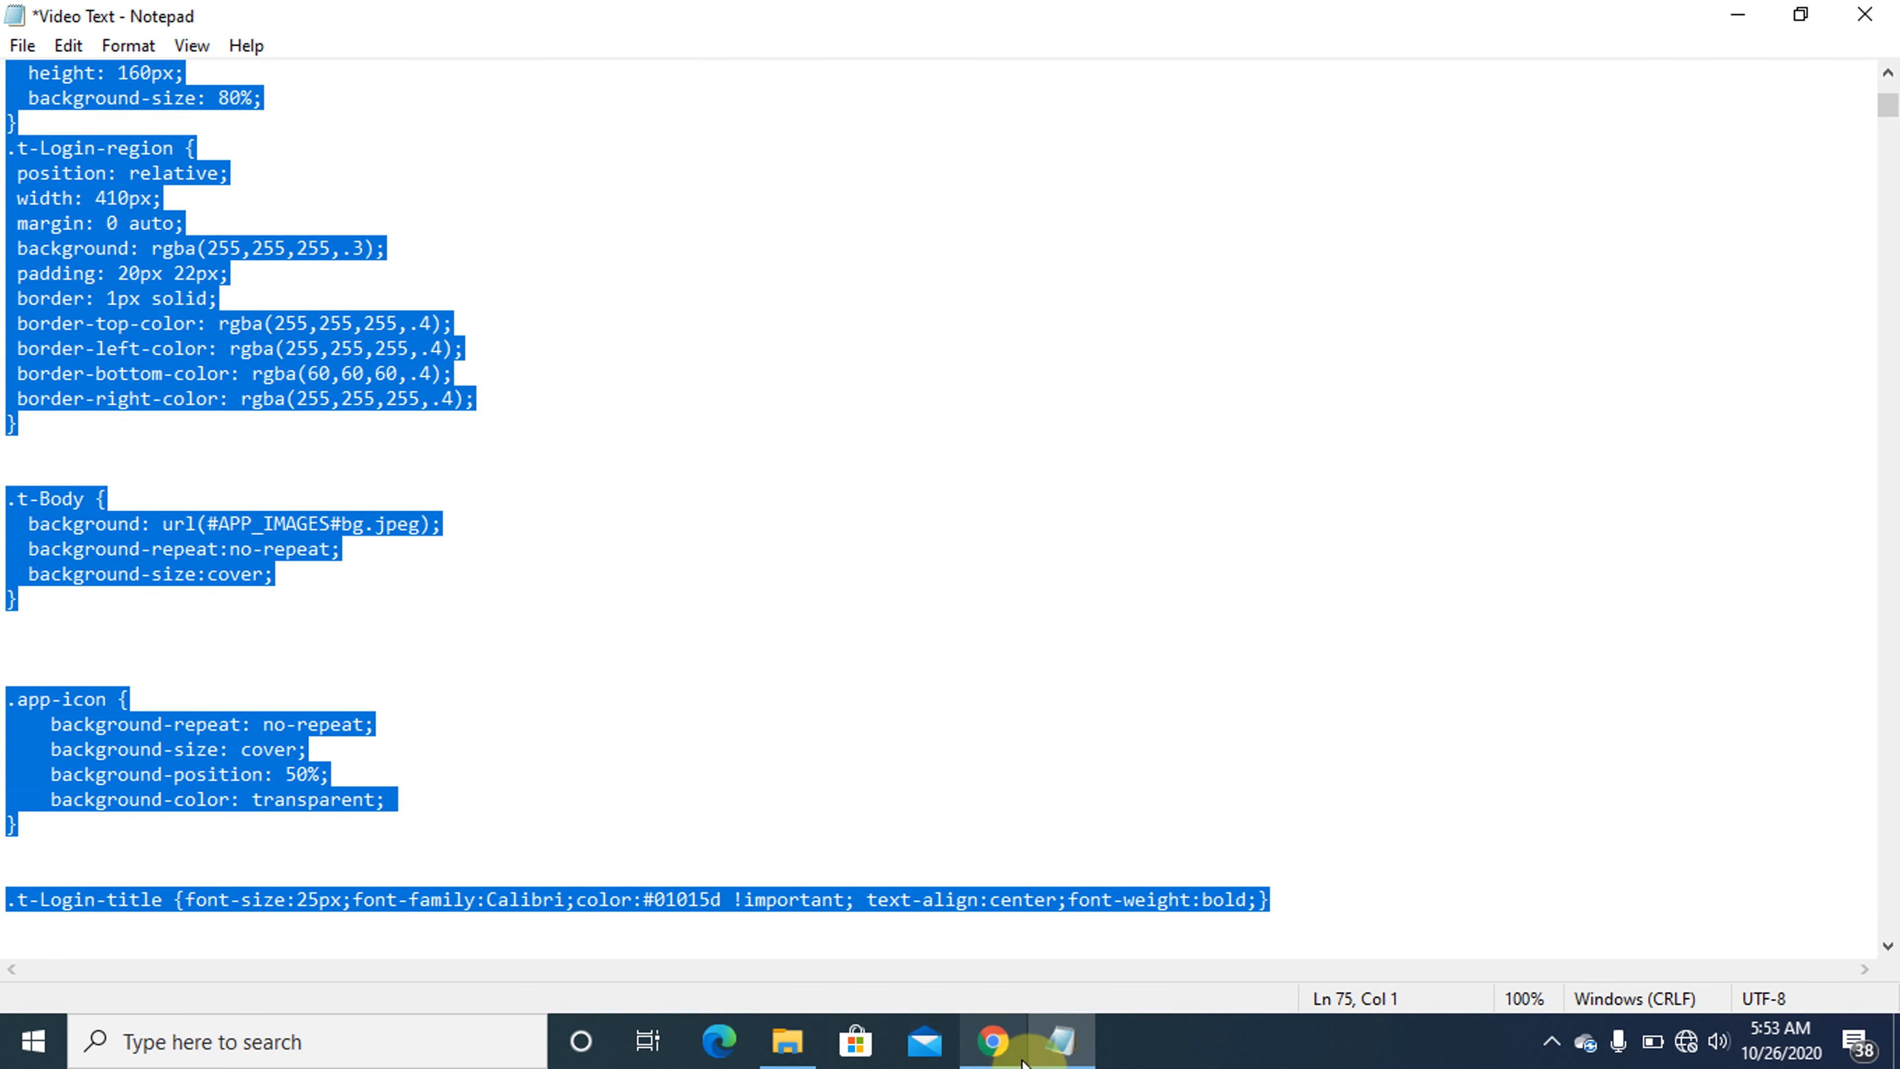
- Switch to Chrome and paste the copied CSS into the code editor of page 9999's Inline CSS attribute
left_click(1006, 1048)
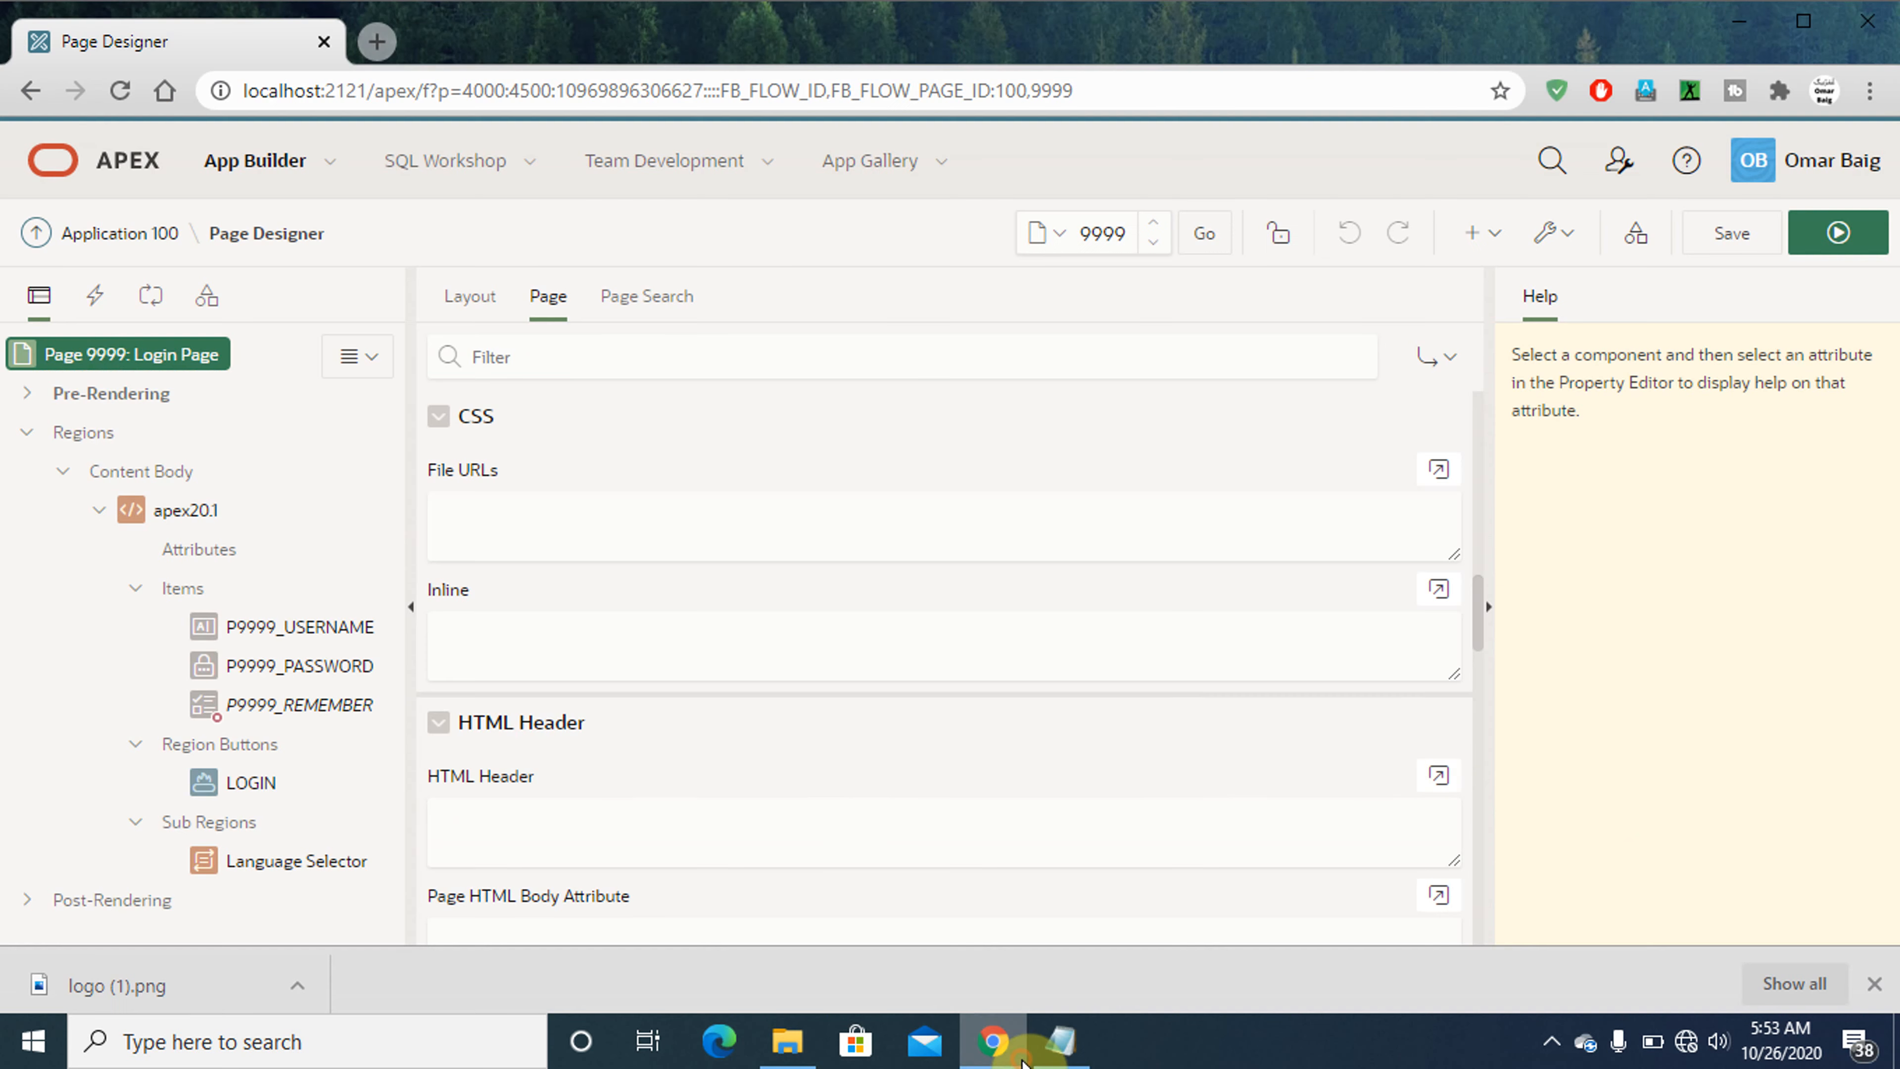
left_click(1438, 591)
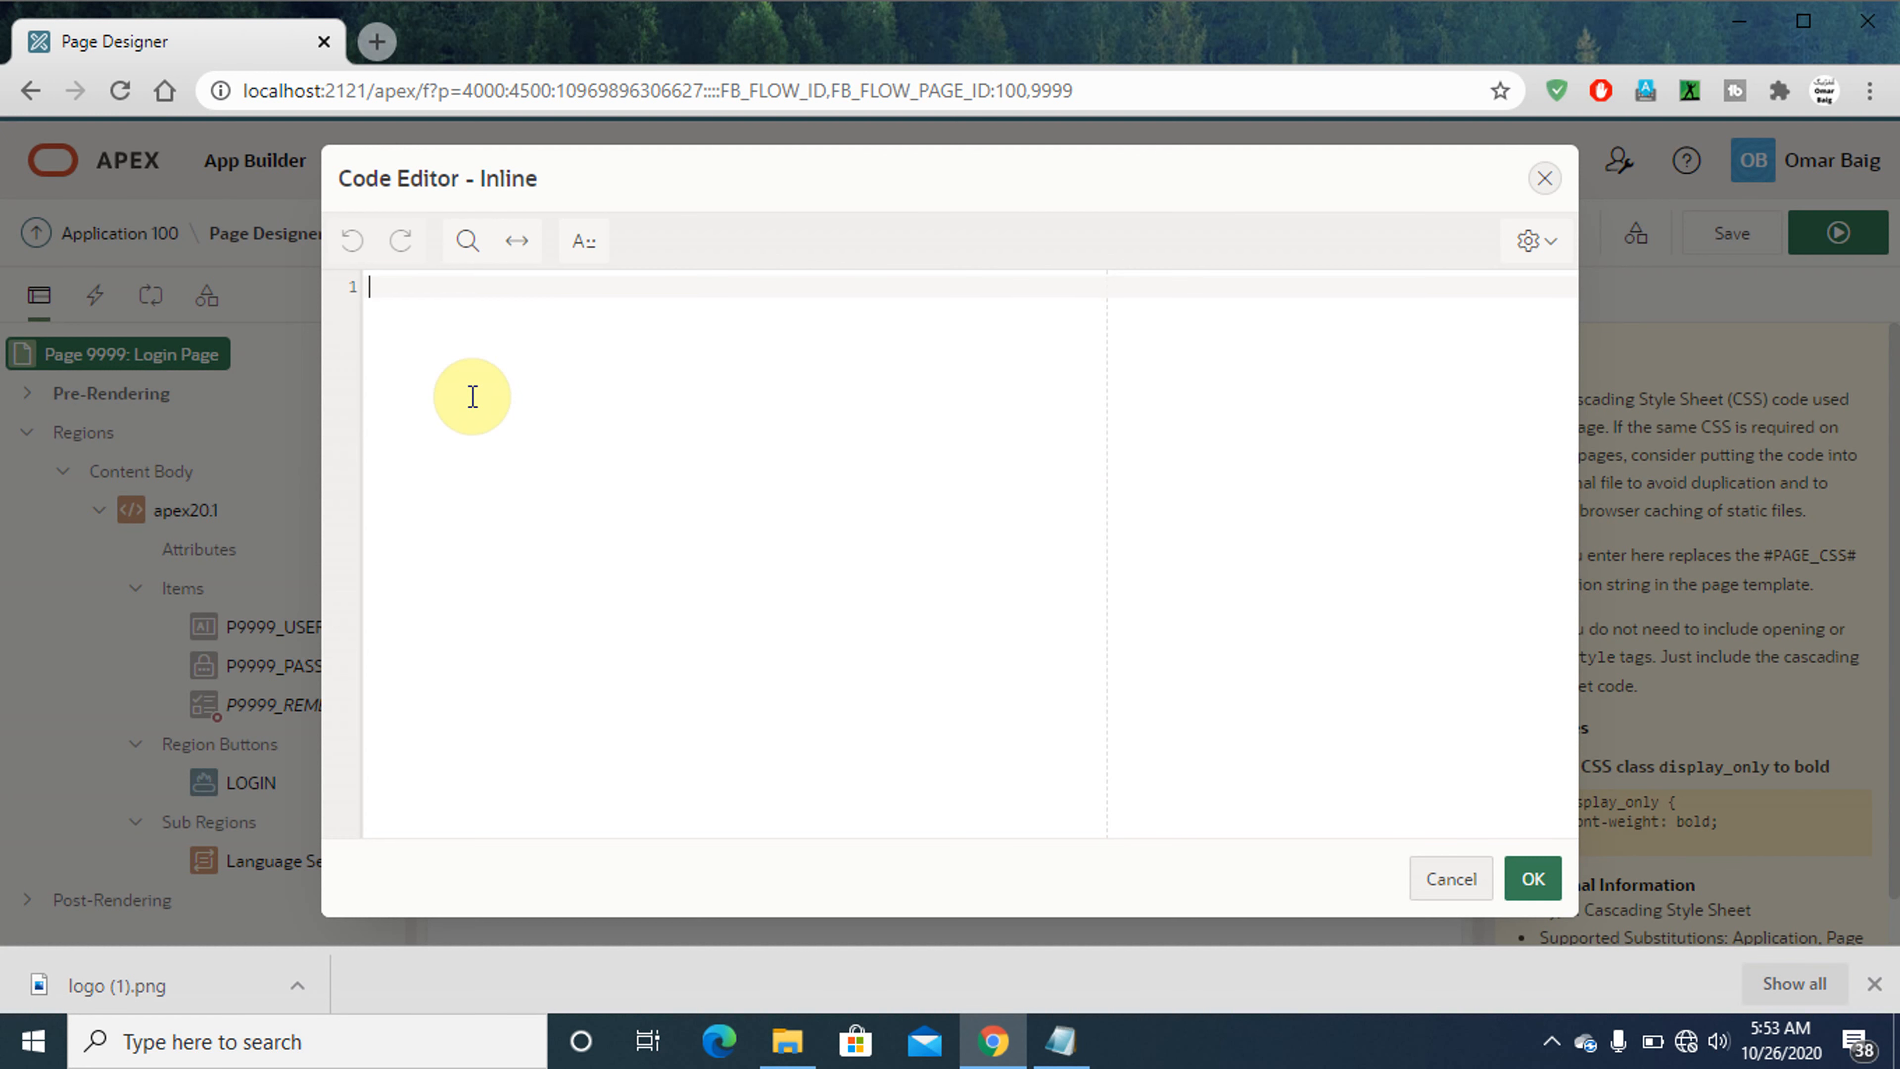
key("ctrl+v")
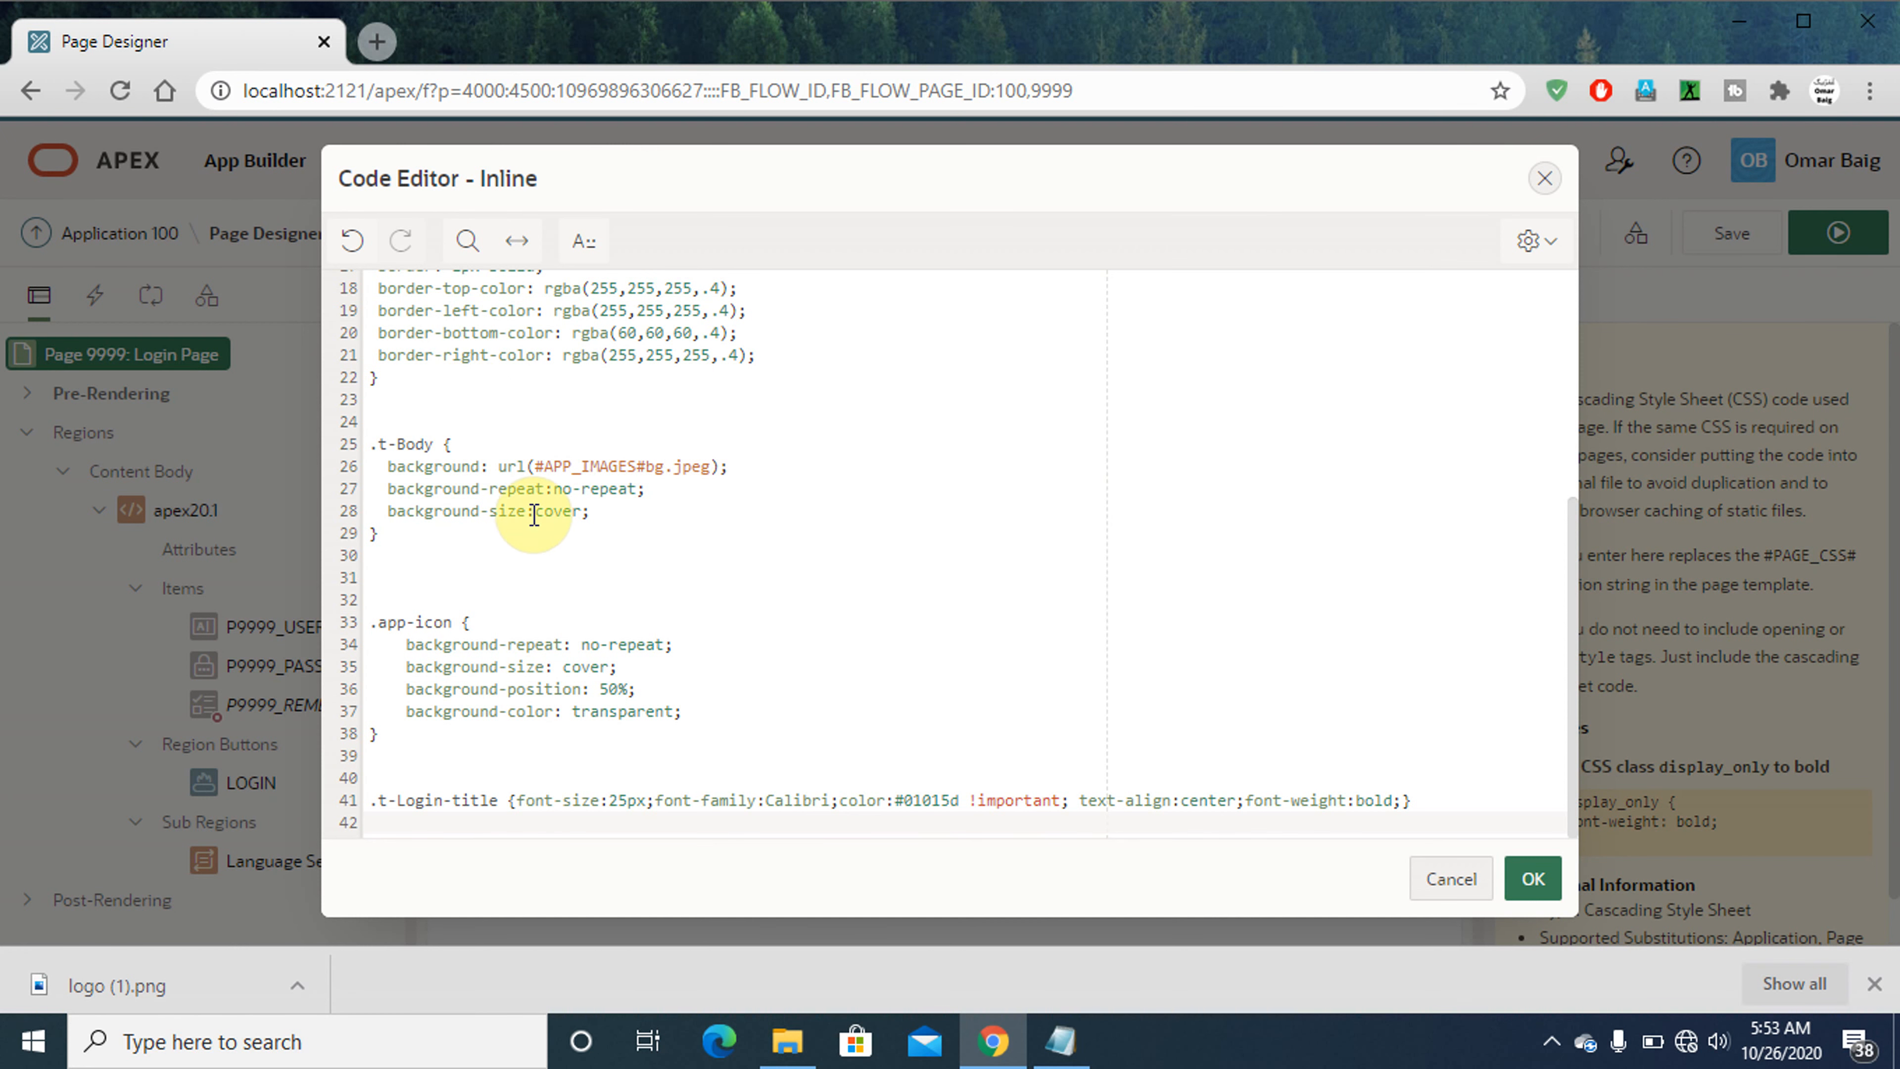
- Remove the surplus blank lines above the .app-icon and .t-Login-title rules in the Inline CSS
left_click(395, 597)
key("BackSpace")
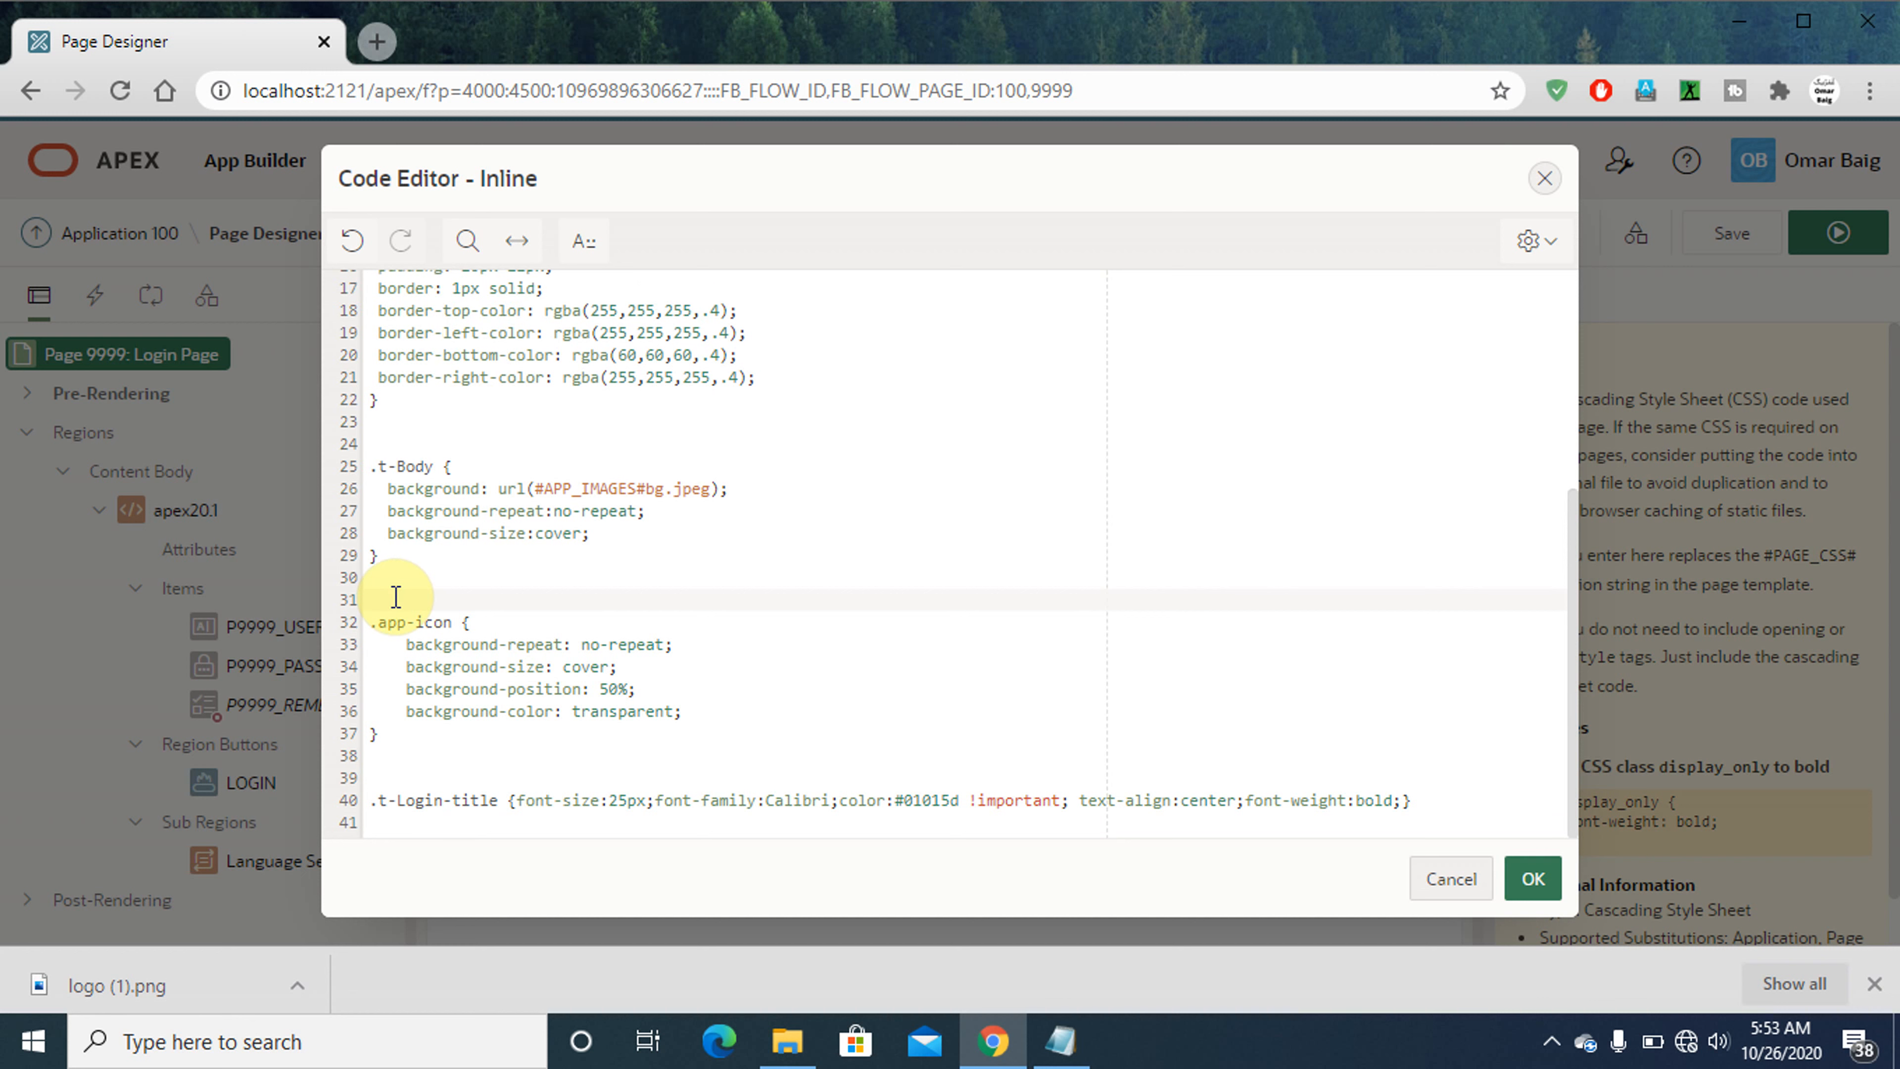
key("BackSpace")
key("Down")
key("Down")
key("Down")
key("Down")
key("Down")
key("Down")
key("Down")
key("Down")
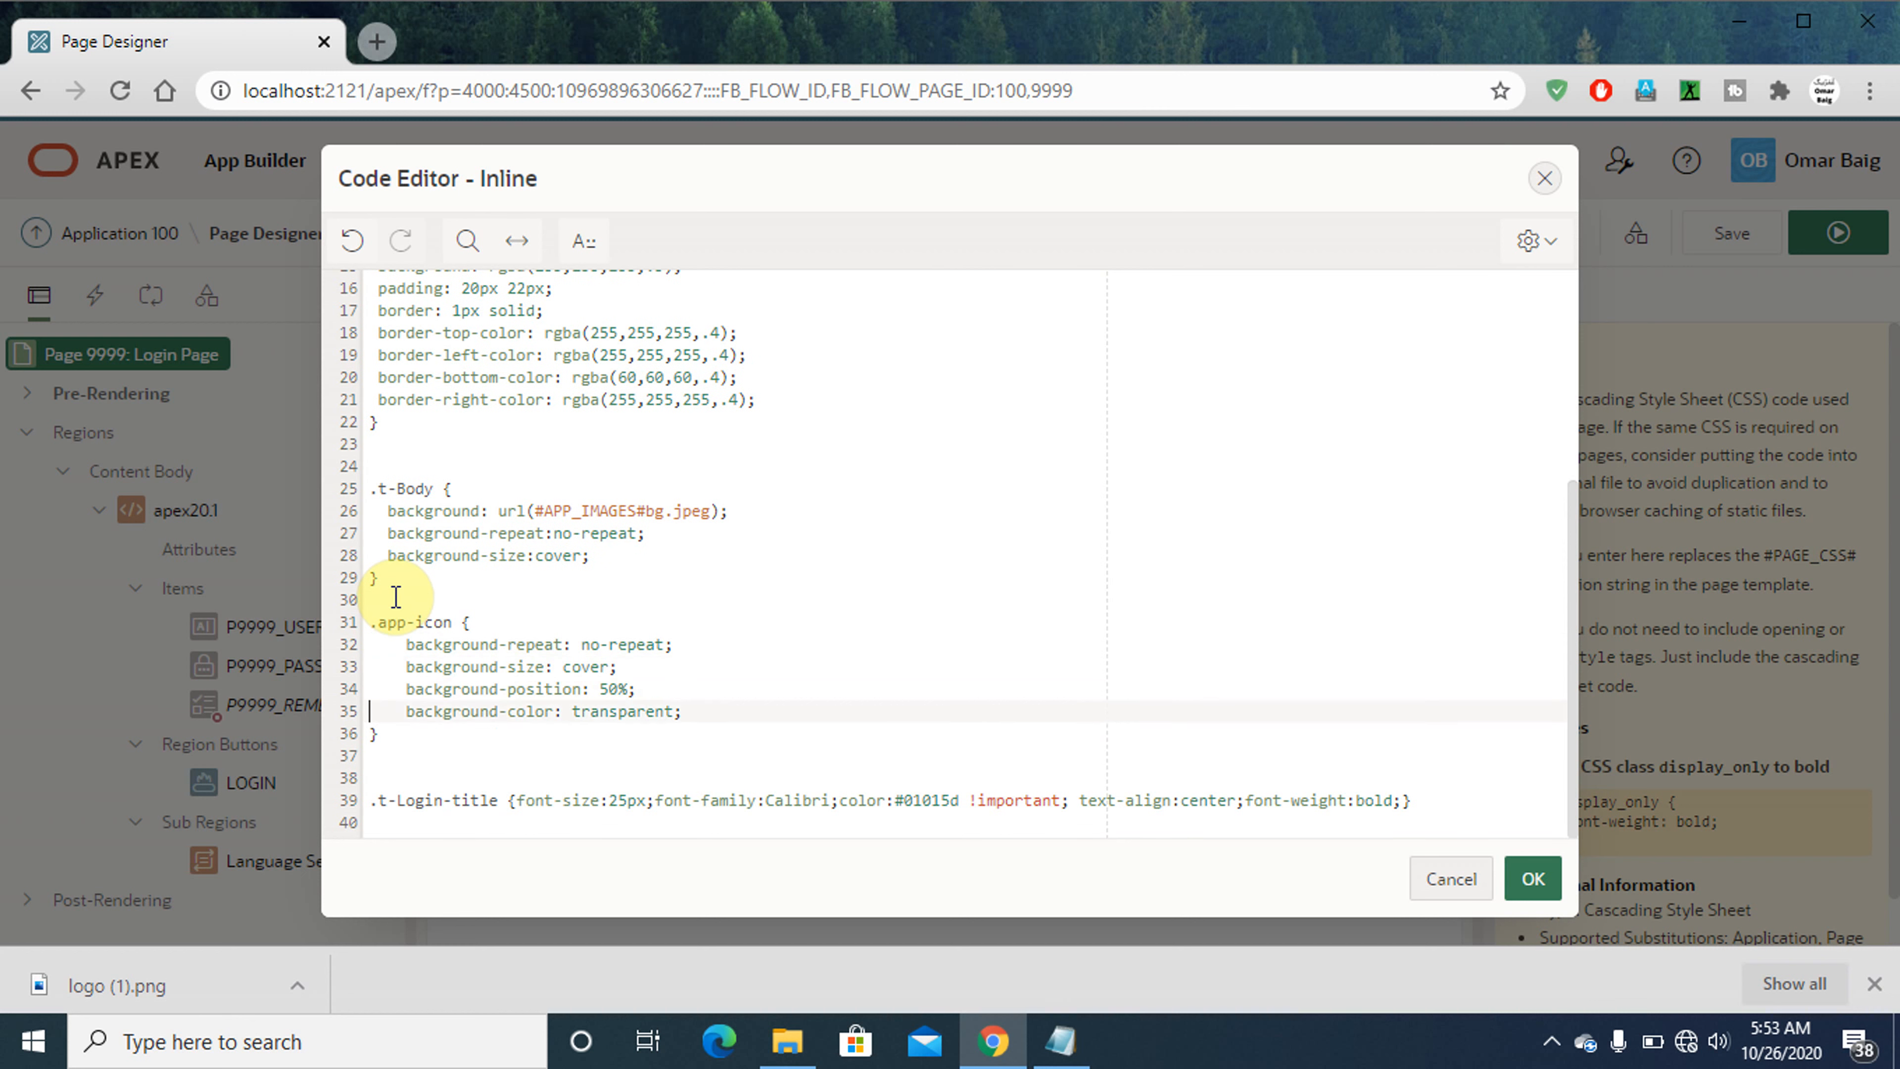
key("BackSpace")
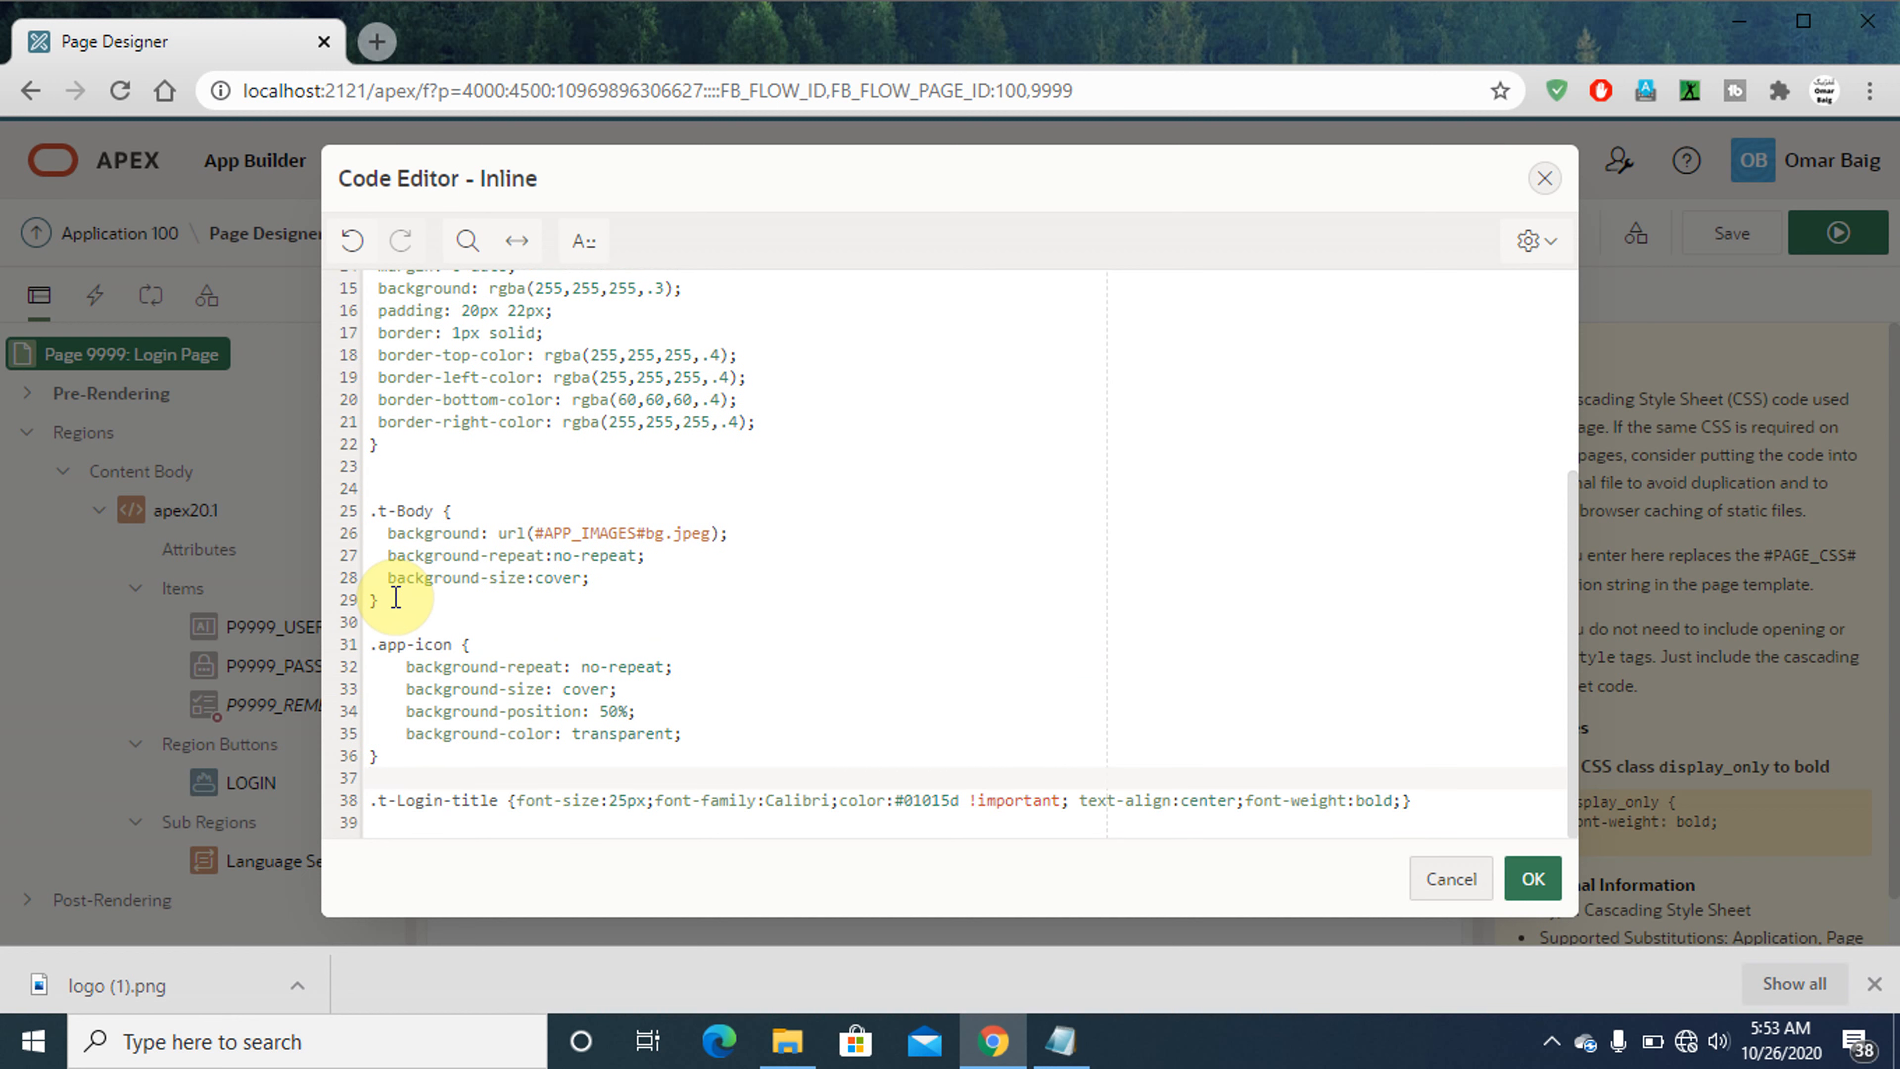
- Remove the extra blank line above the .t-Body rule so only one separates it from the .t-Login-region rule
key("Up")
key("Up")
key("Up")
key("Up")
key("Up")
key("Up")
key("Up")
key("Up")
key("Up")
key("Up")
key("Up")
key("Up")
key("Up")
key("Up")
key("Up")
key("Up")
key("Up")
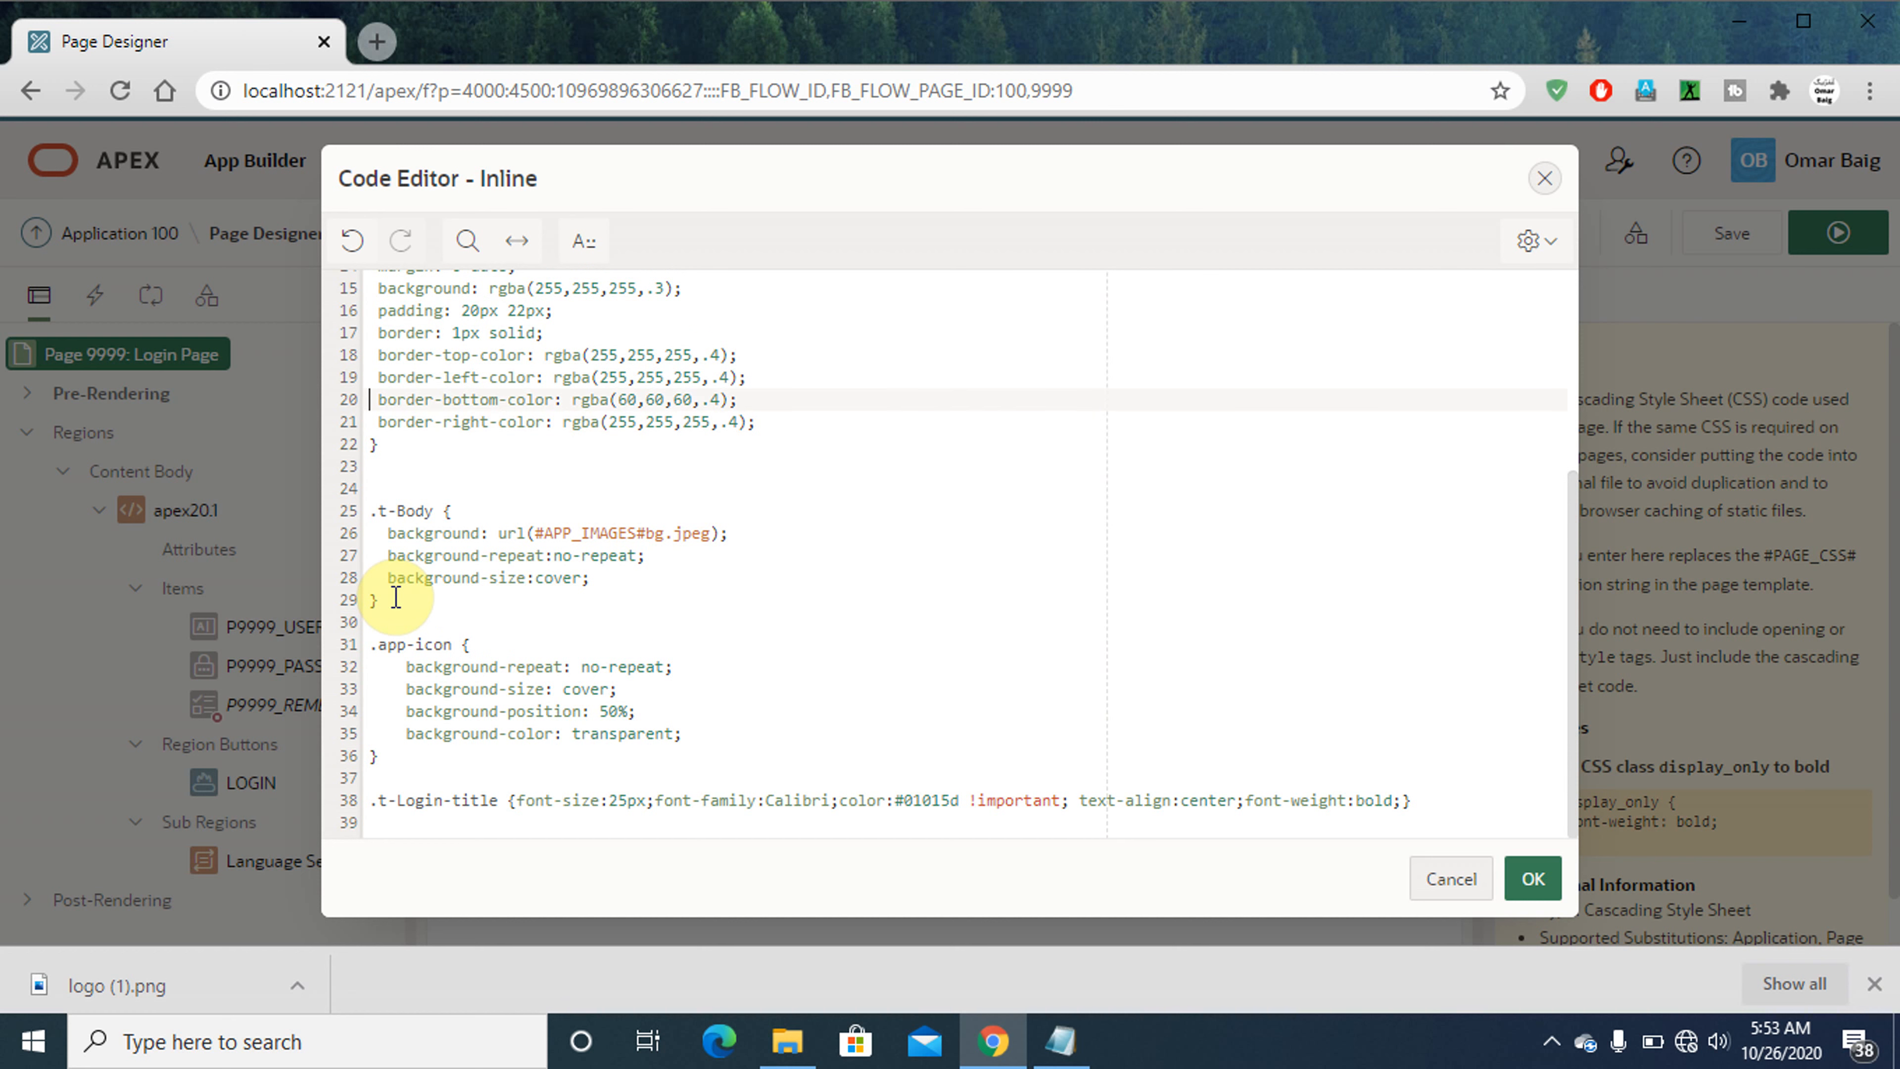
key("Down")
key("Down")
key("Down")
key("Down")
key("BackSpace")
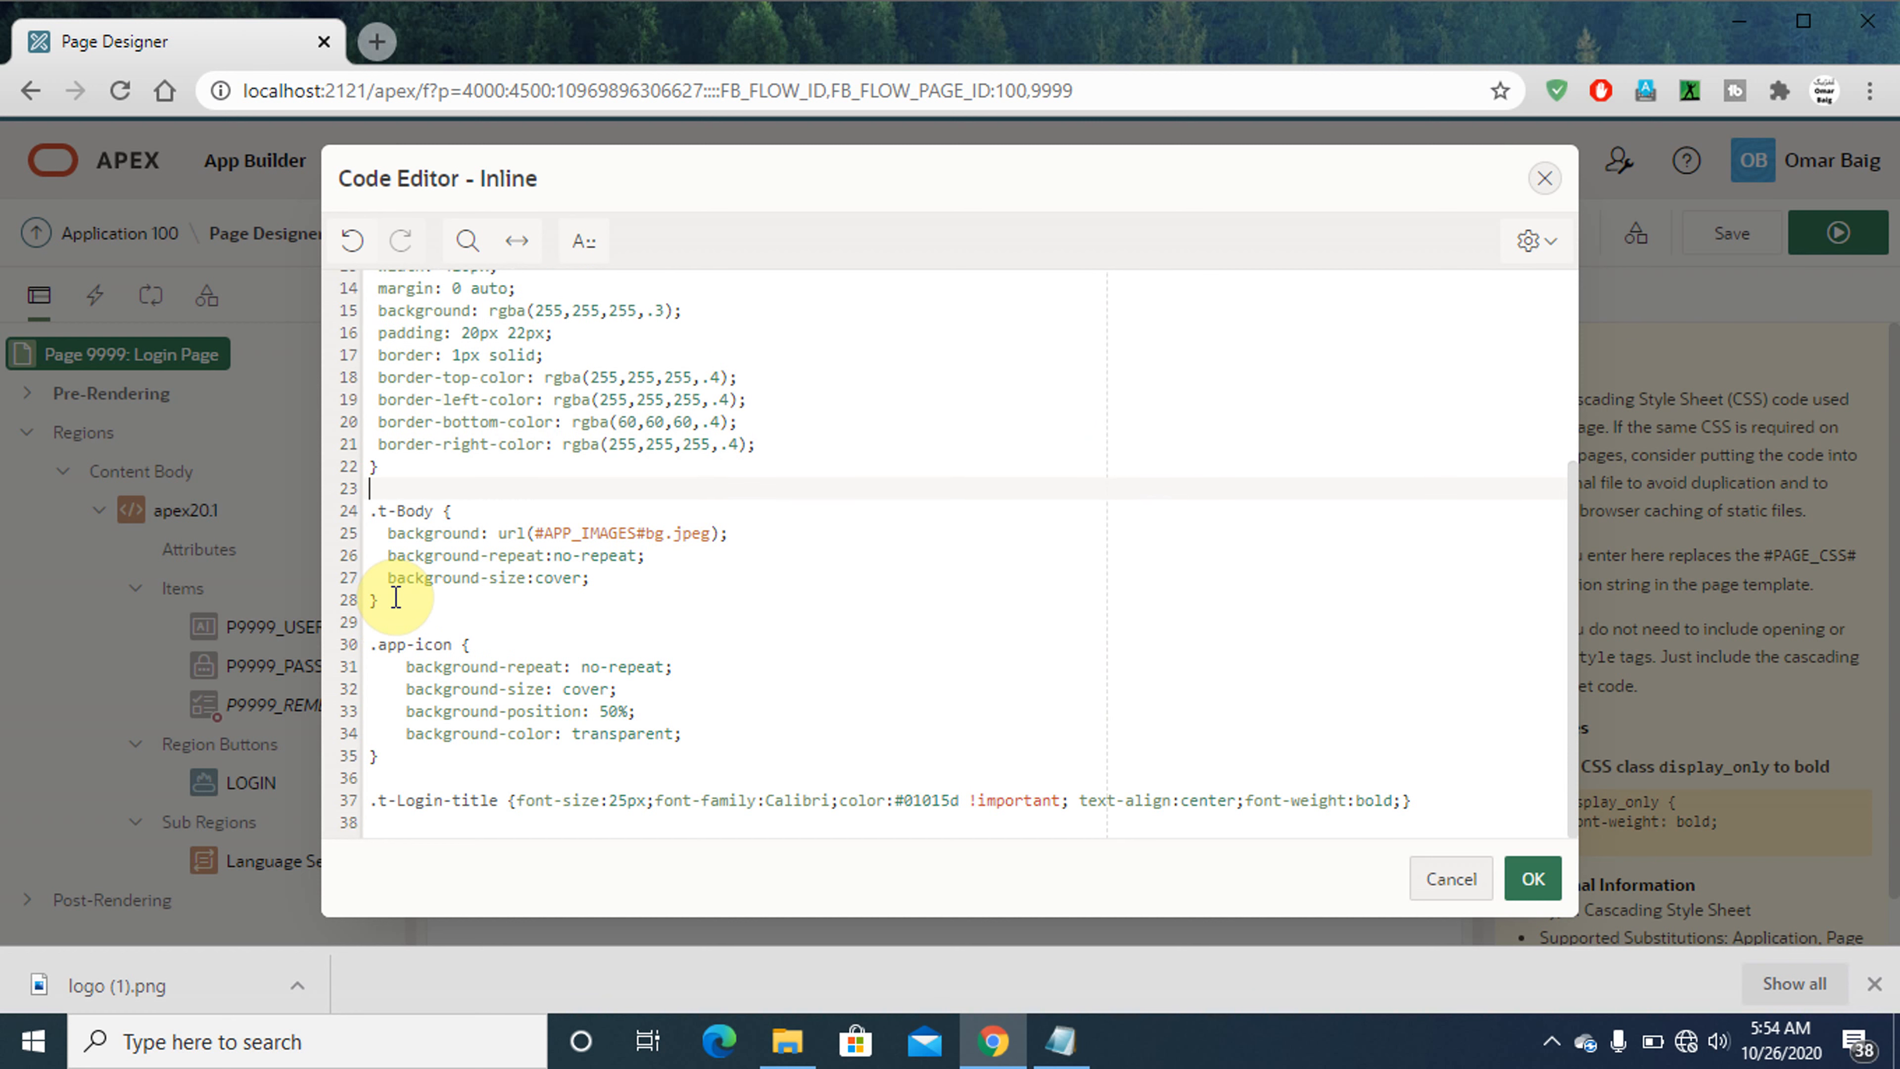
- Check the CSS code from its first to its last line and accept it as page 9999's Inline value
key("Up")
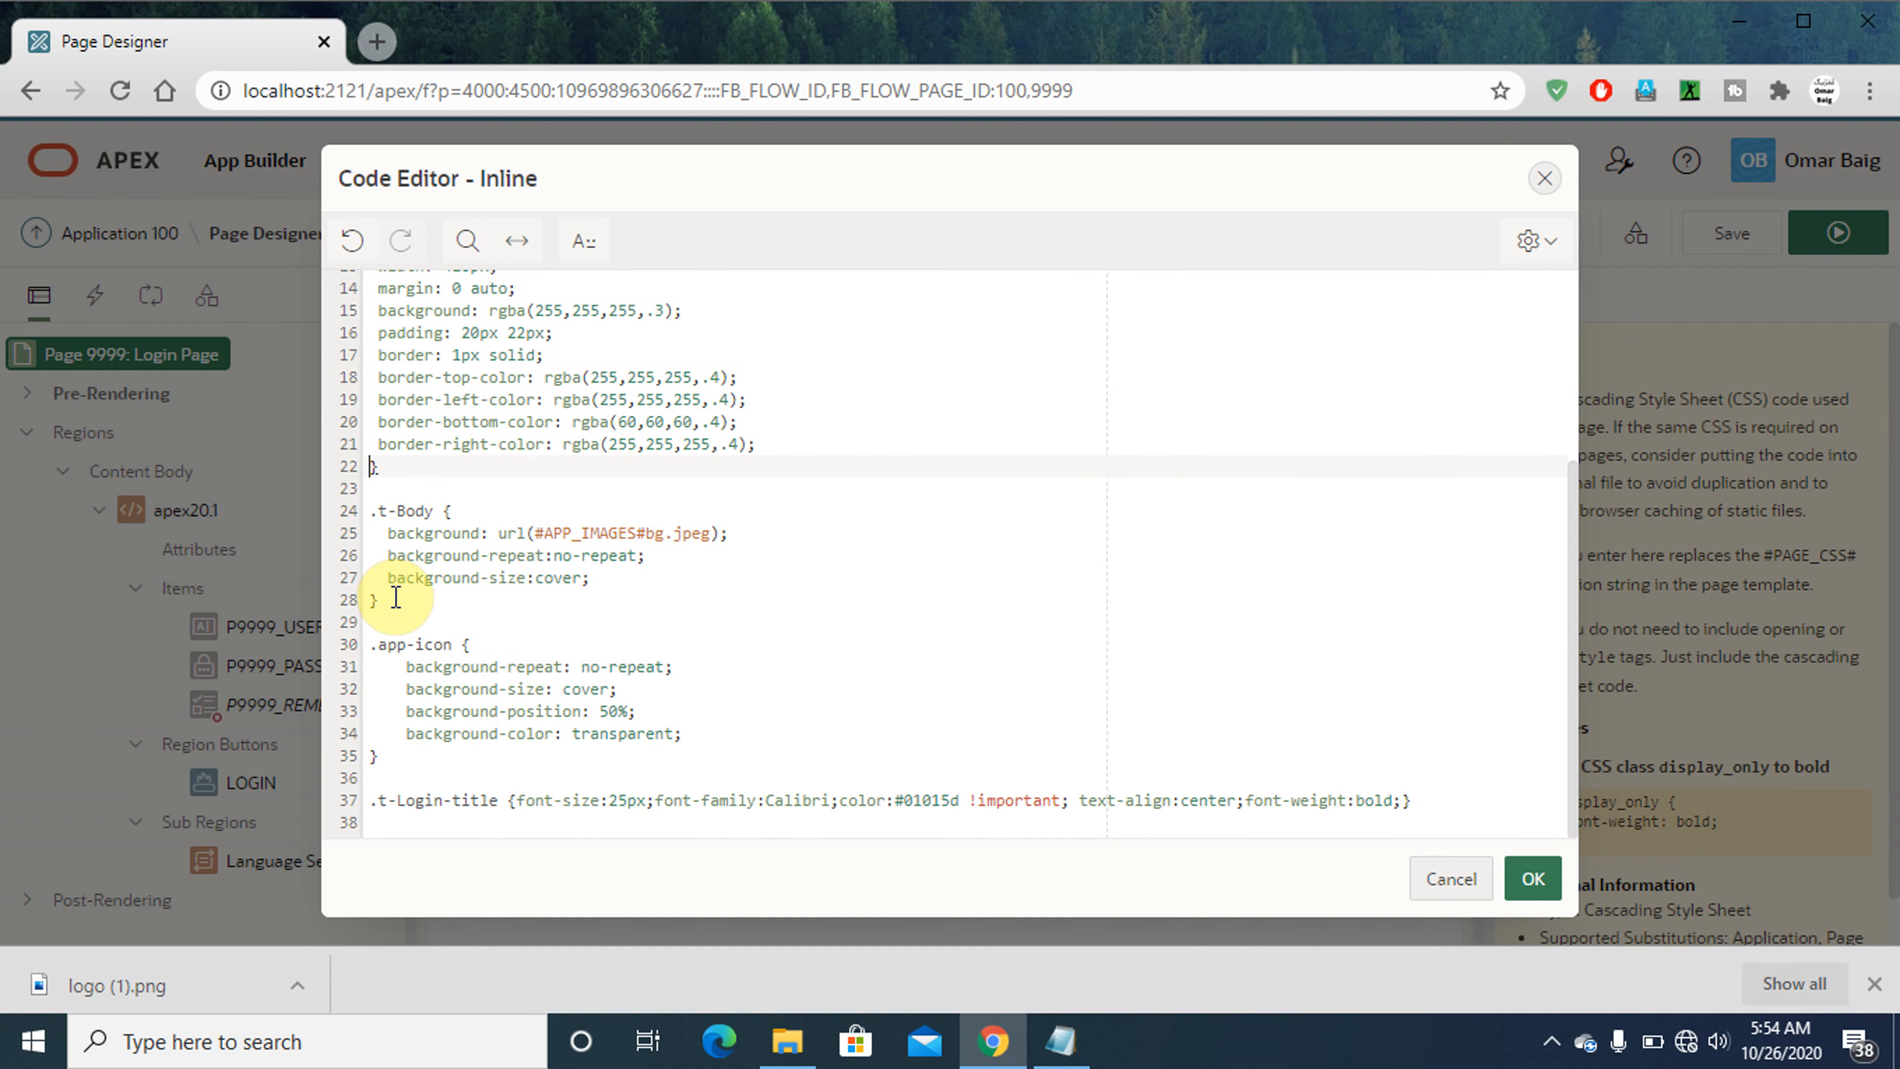
key("ctrl+Home")
key("Down")
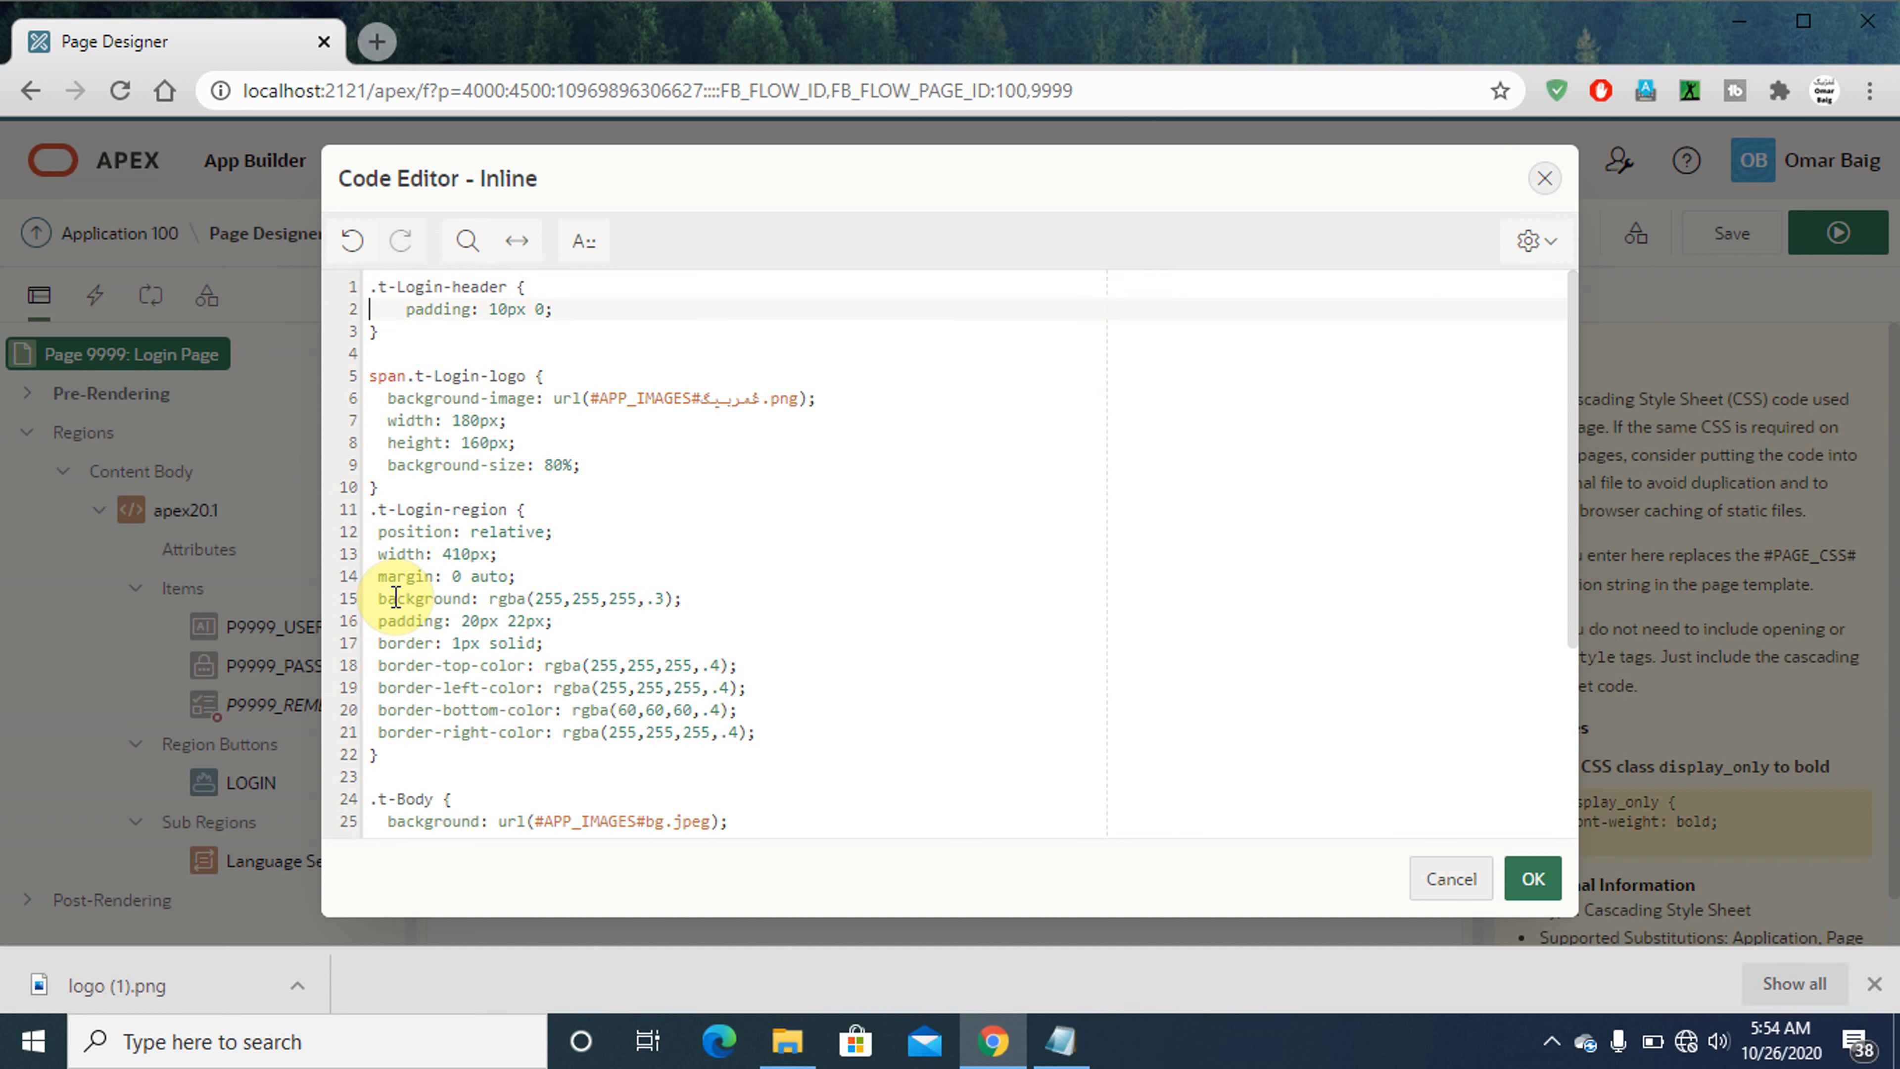
key("ctrl+End")
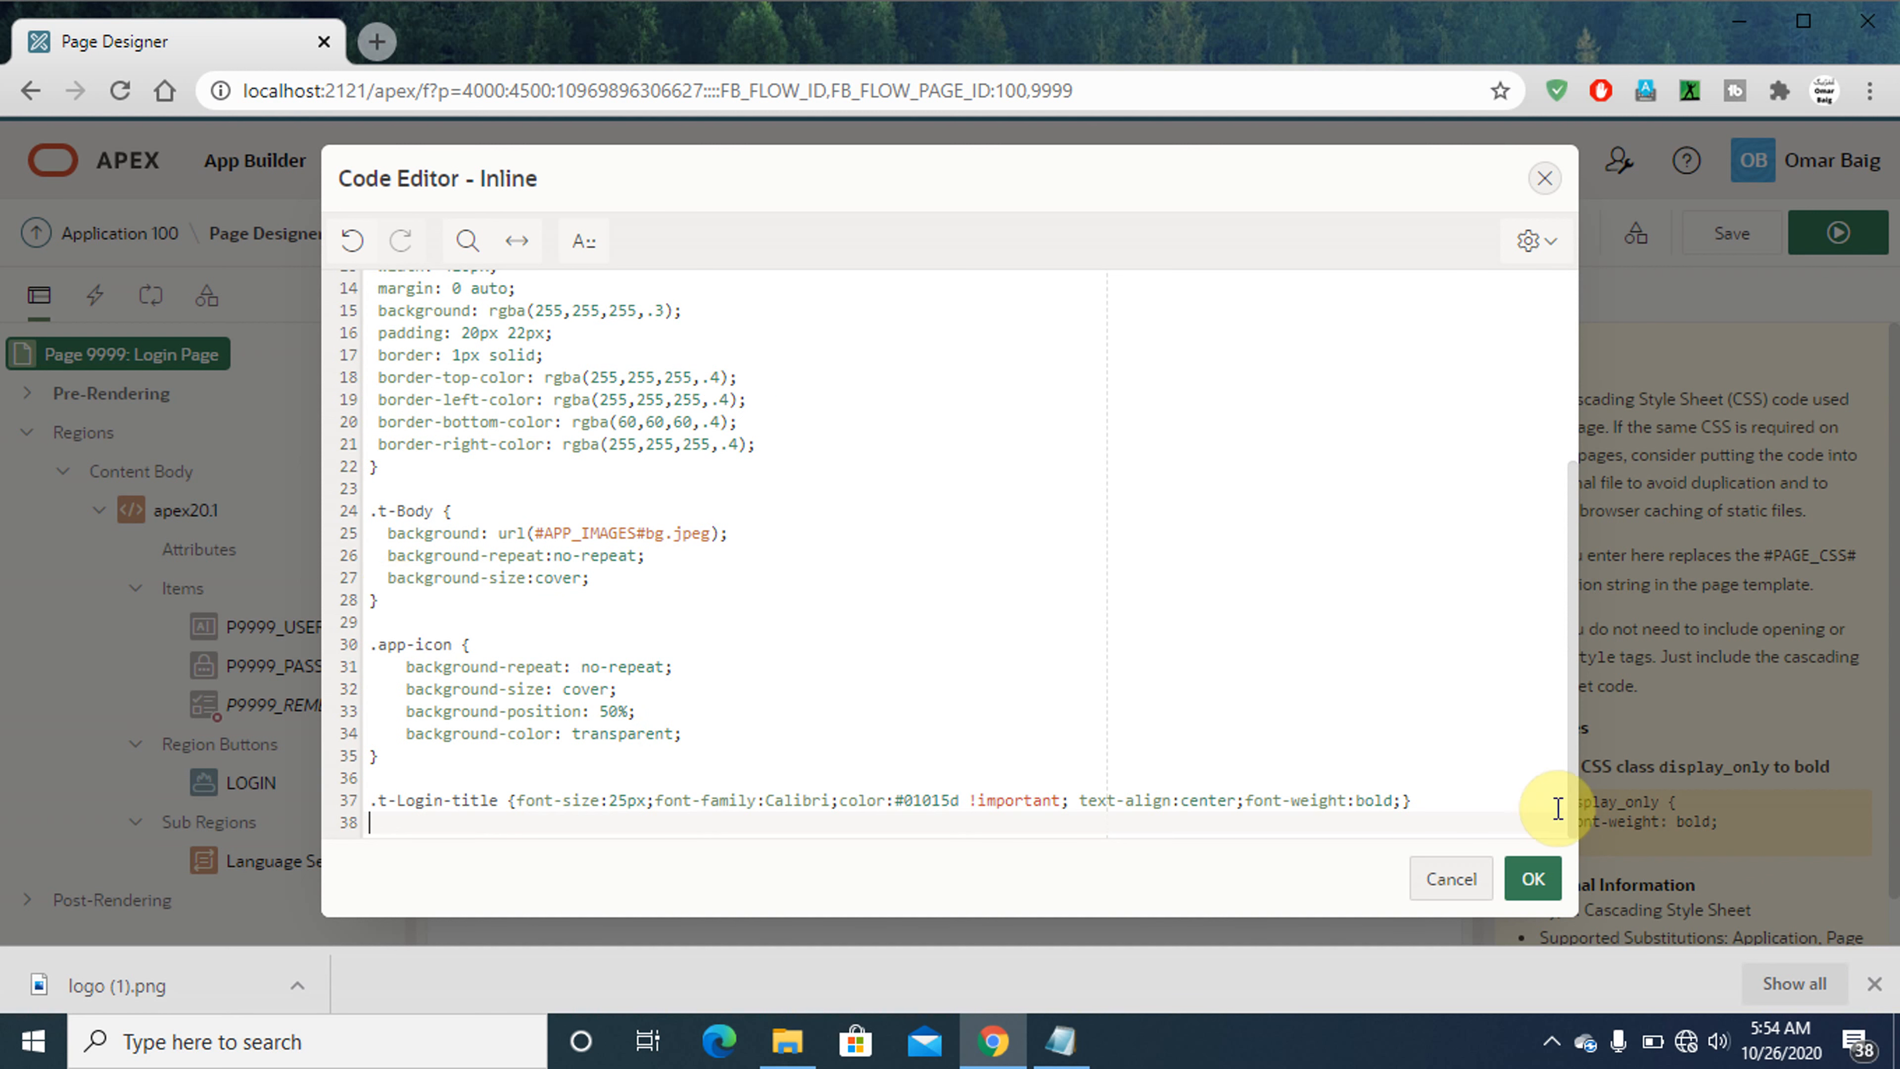
left_click(1526, 881)
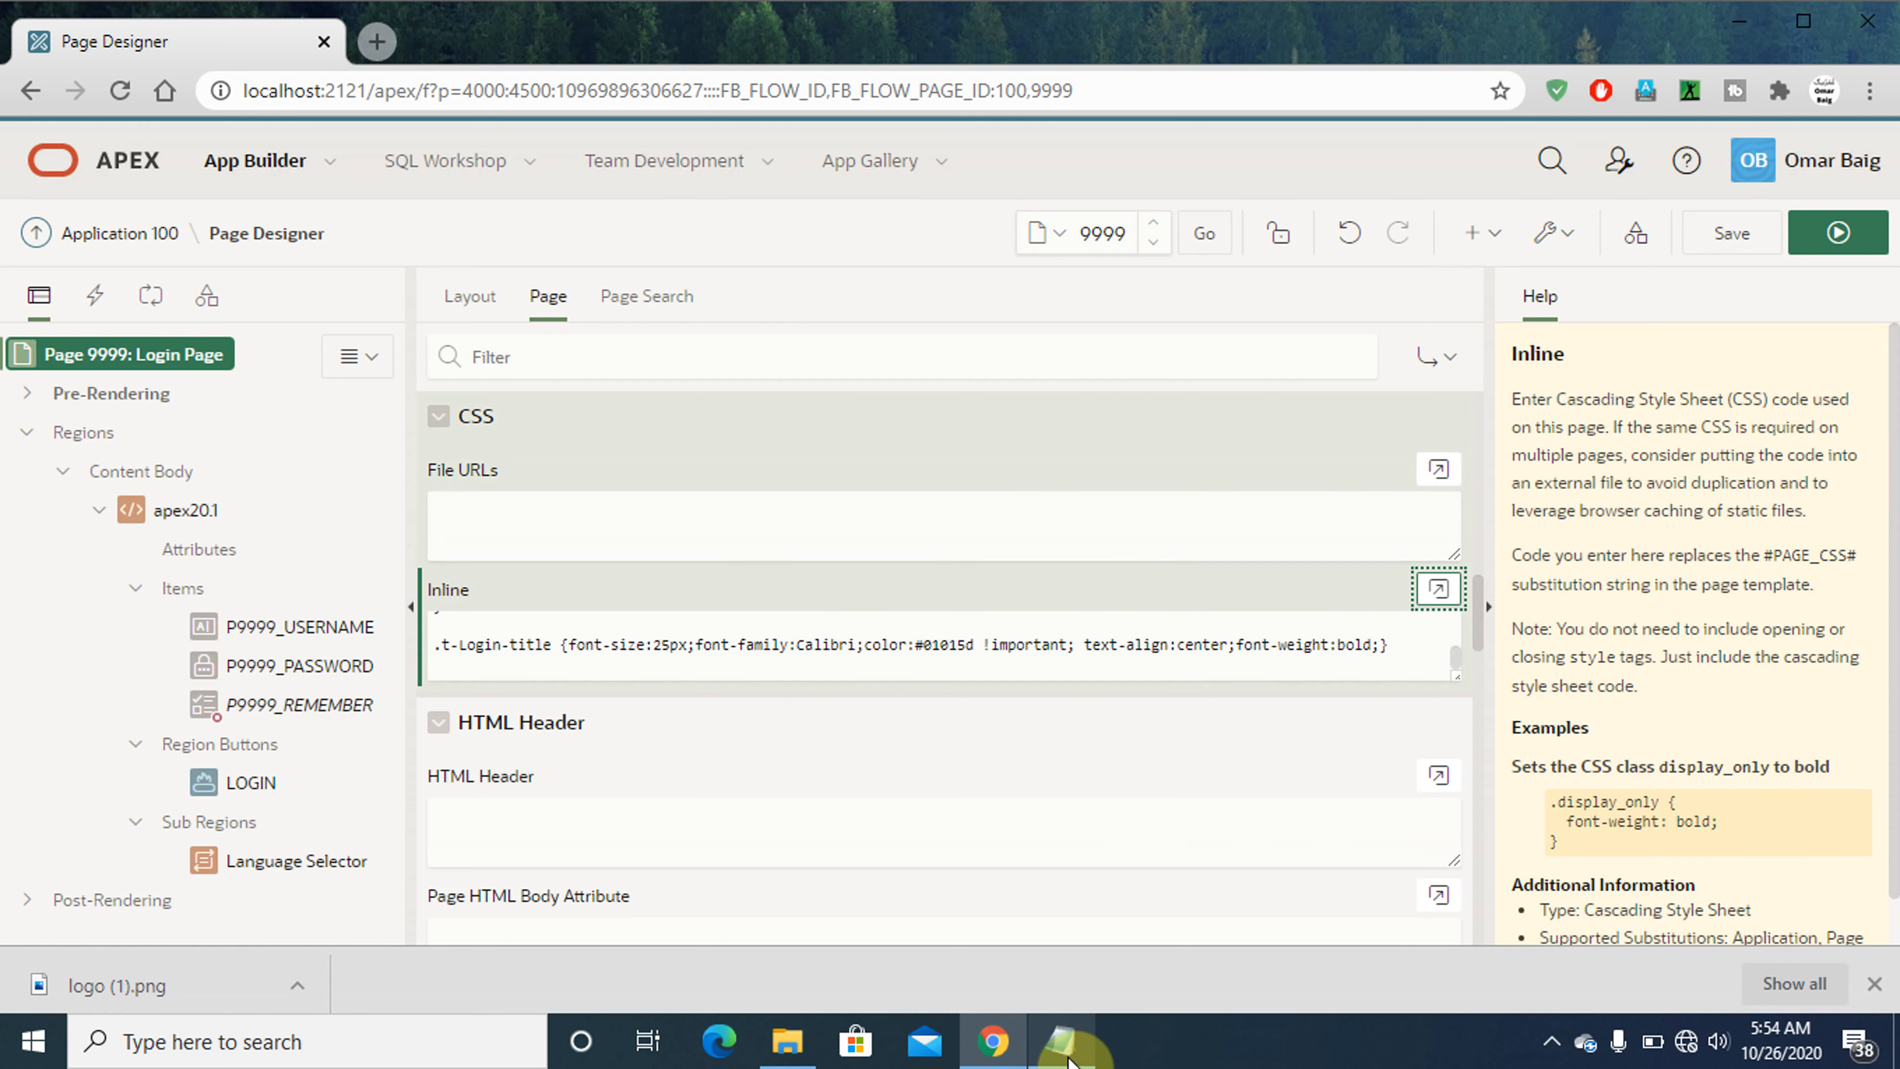
- In Notepad, extend the line about changing the "Login" icon with "and format this page aswell." and highlight that line
left_click(1062, 1041)
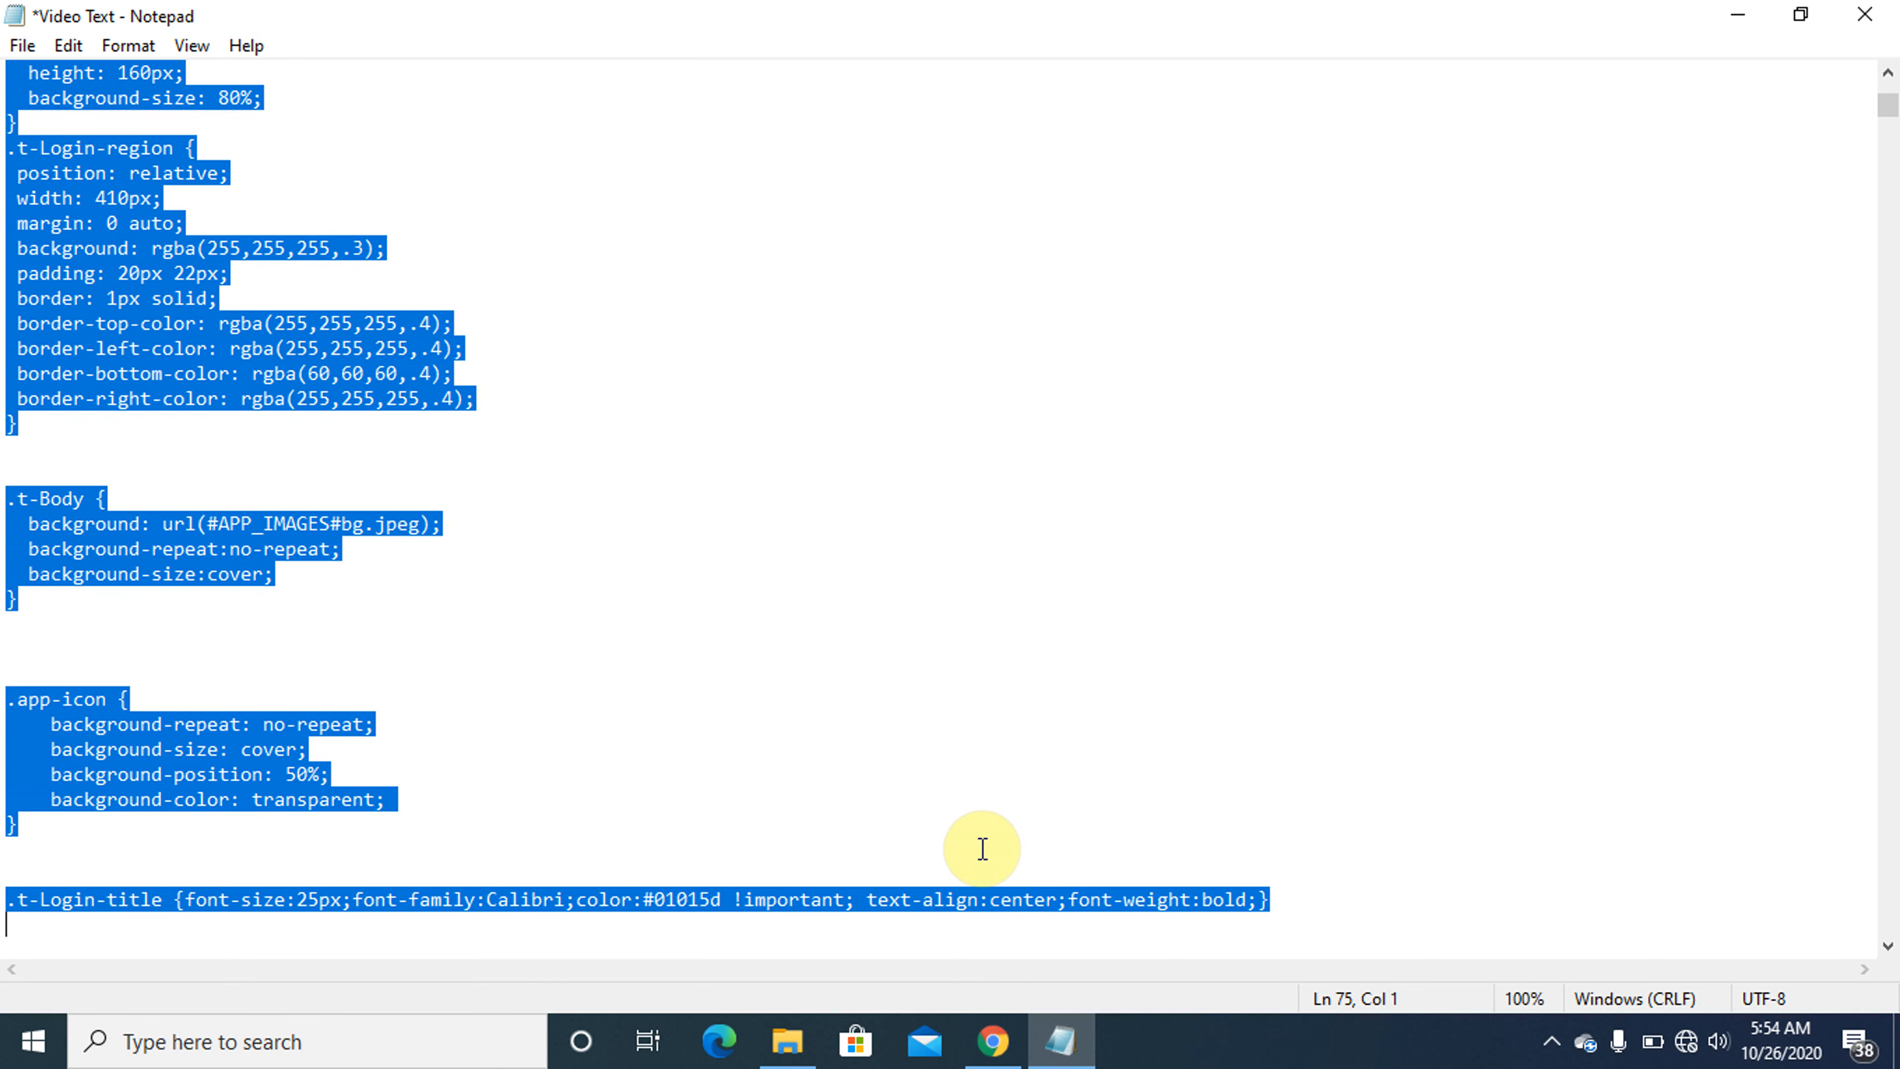
key("Page_Up")
key("Page_Up")
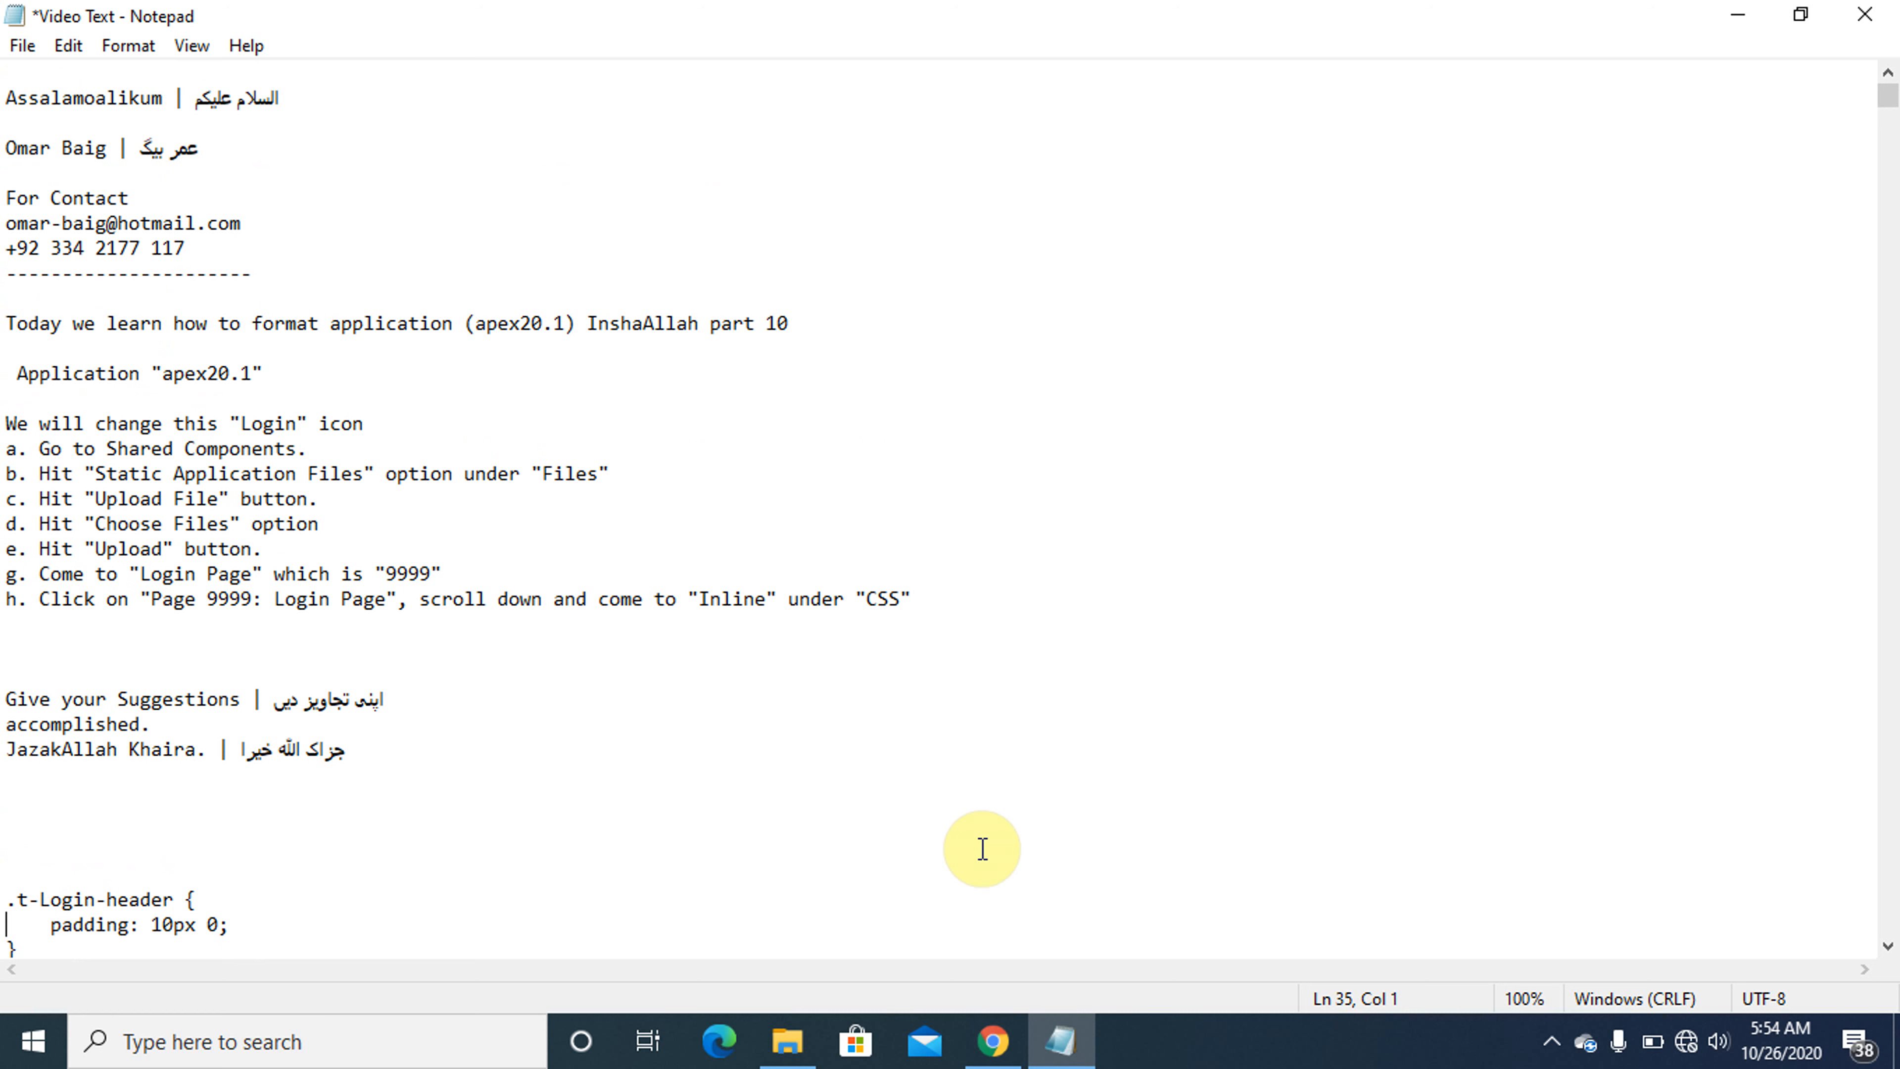
left_click(379, 424)
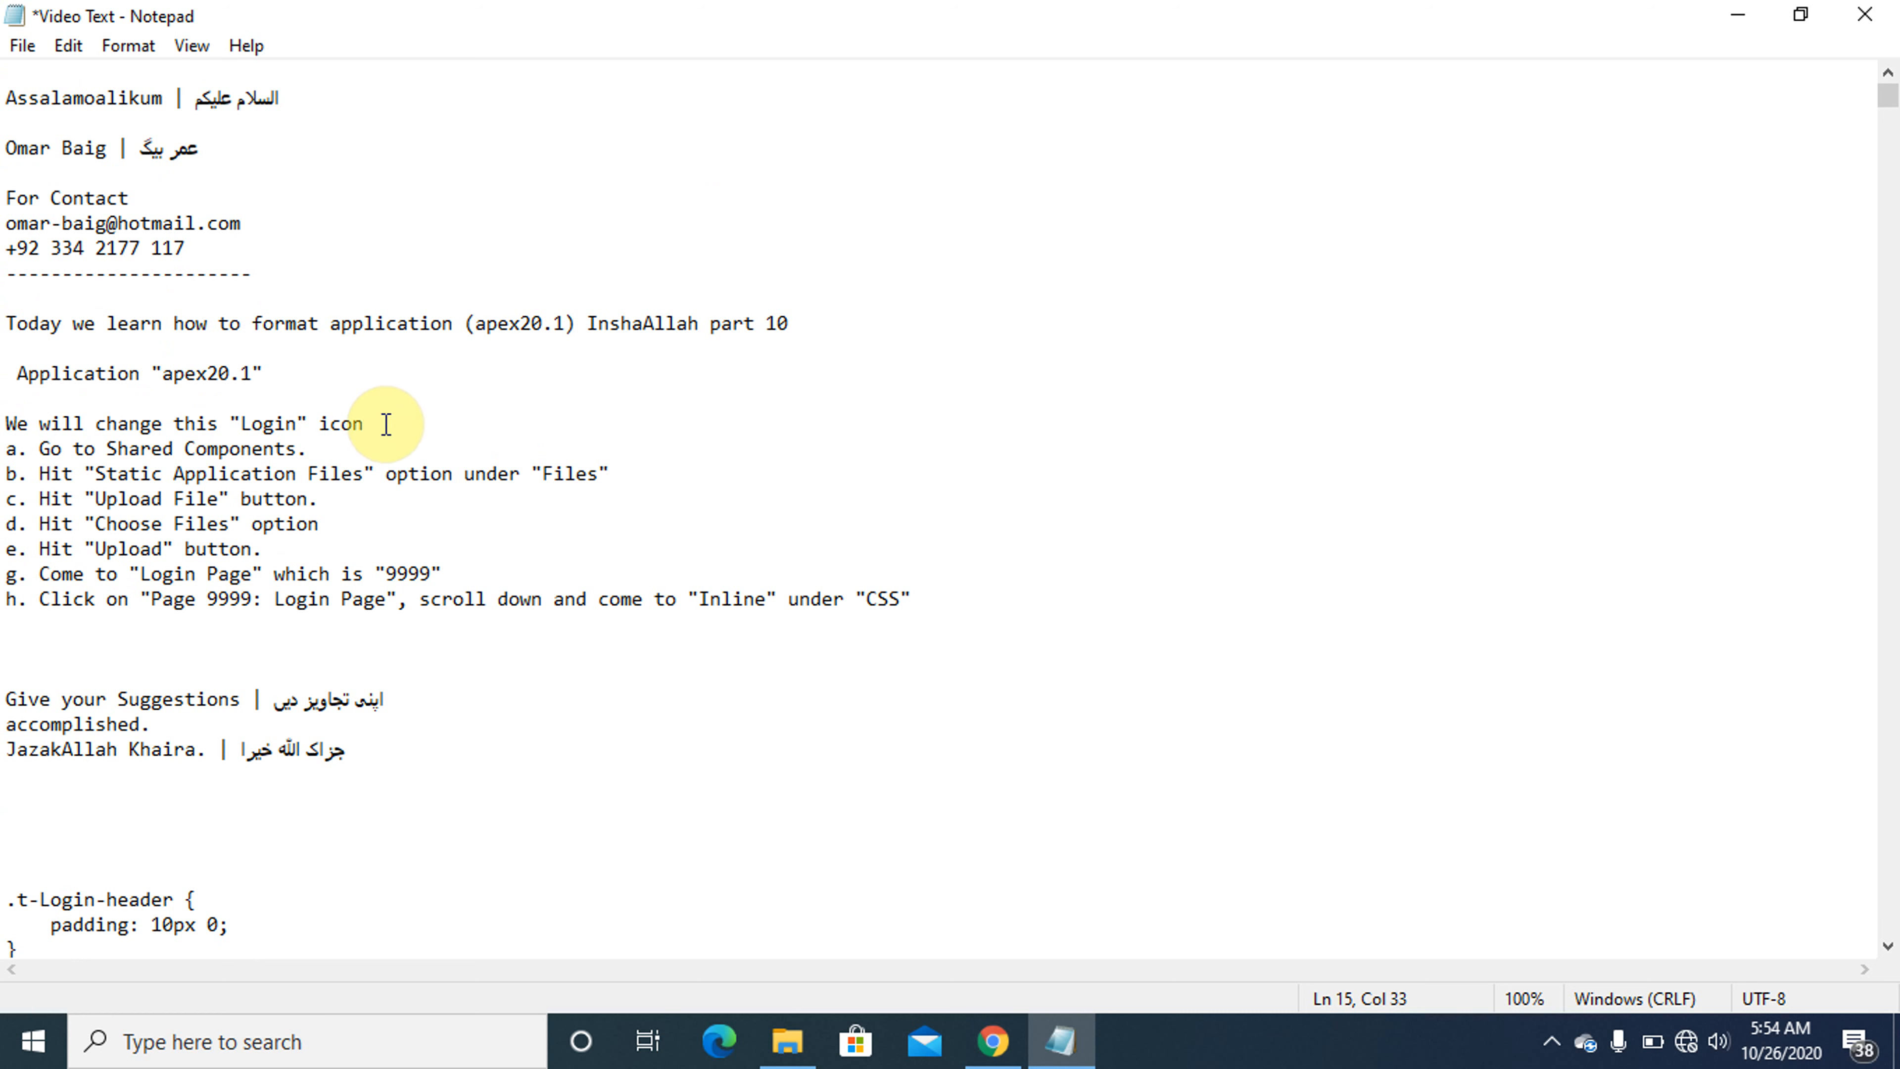
key("Caps_Lock")
type("and formt")
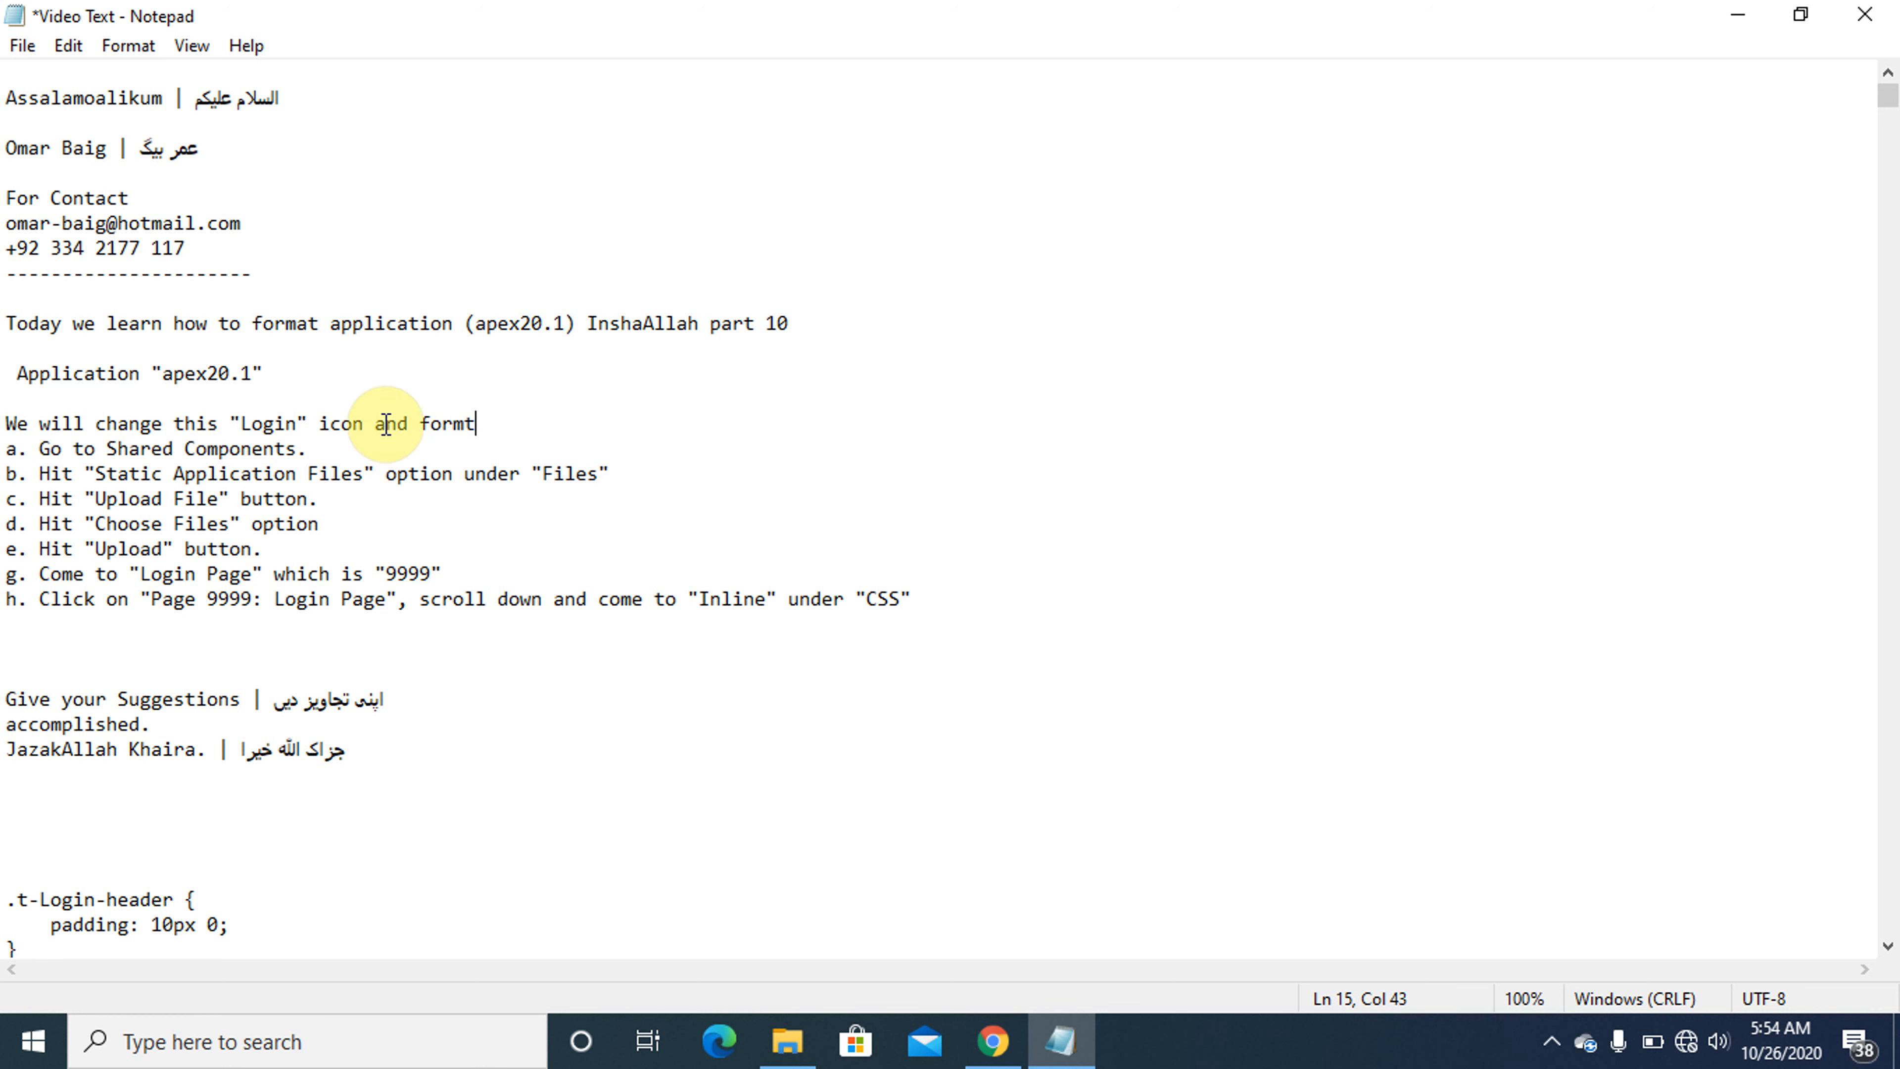
key("BackSpace")
type("at")
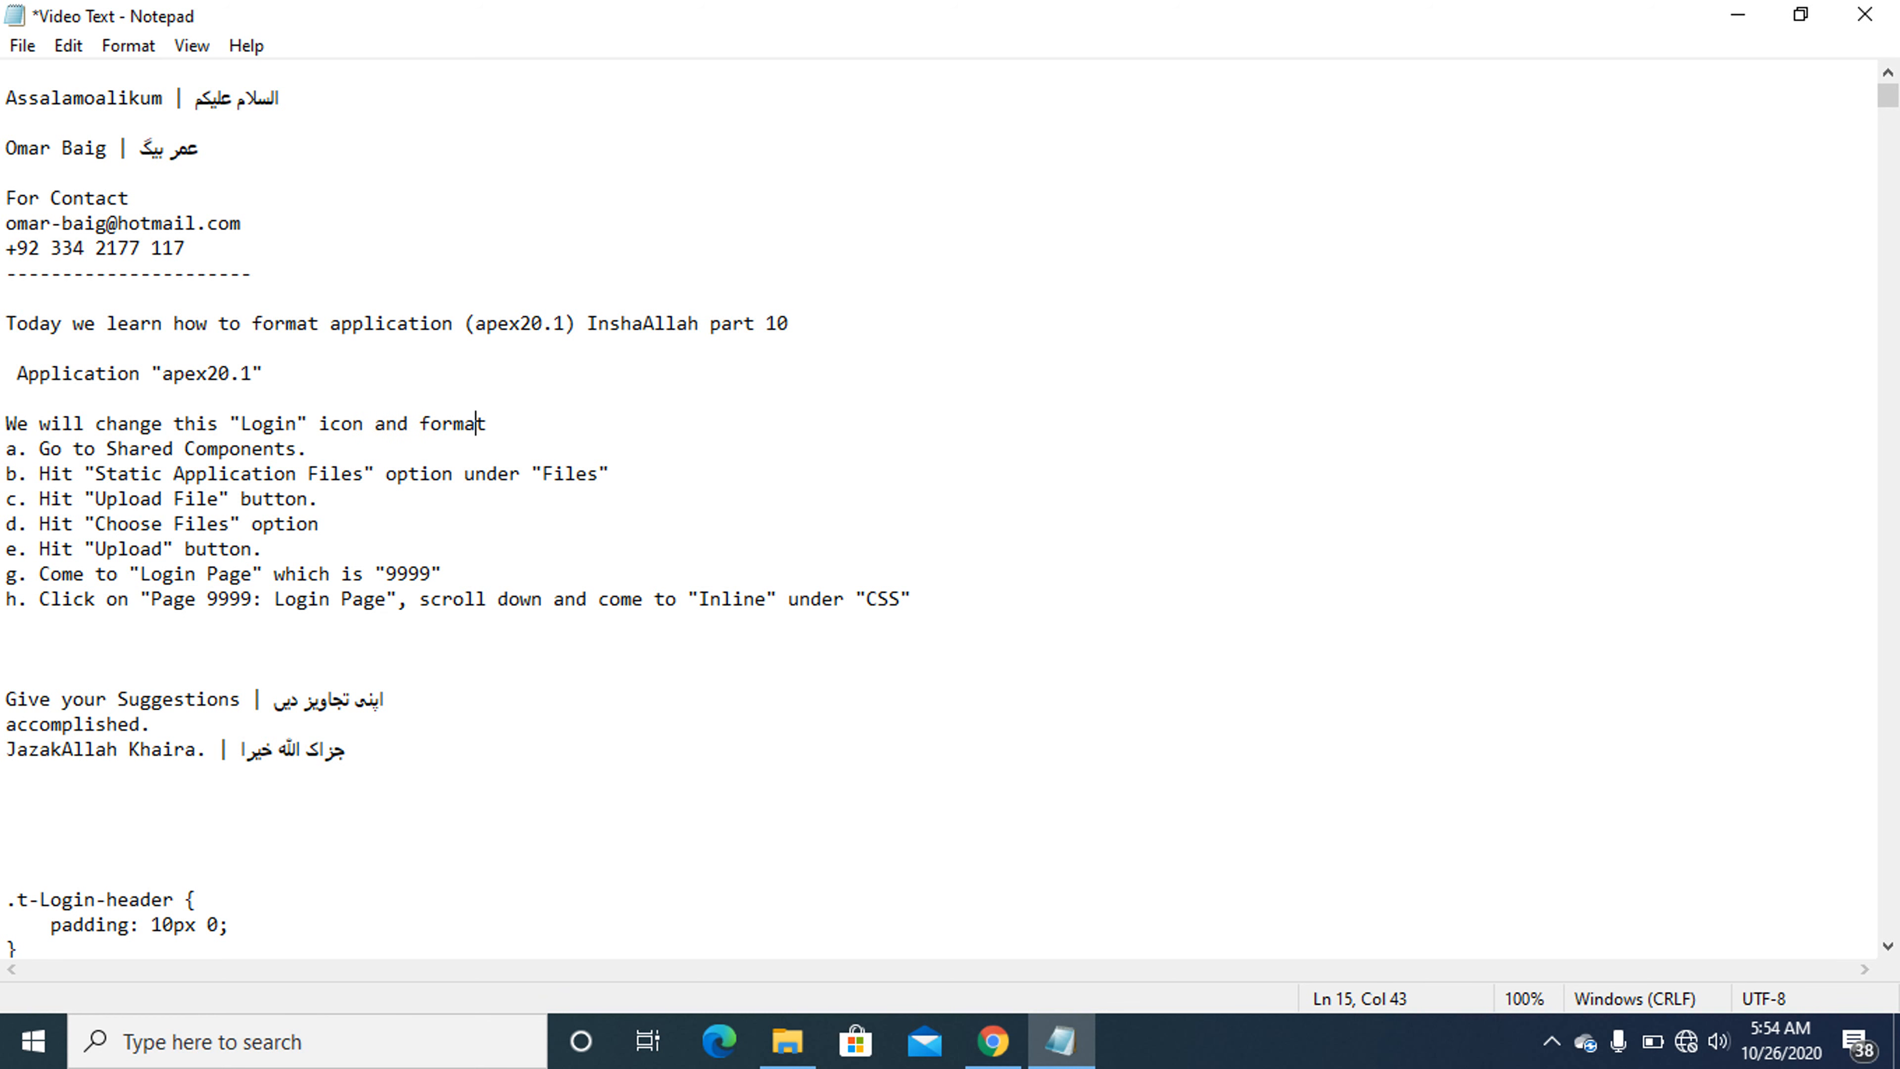
type(" this page aswell.")
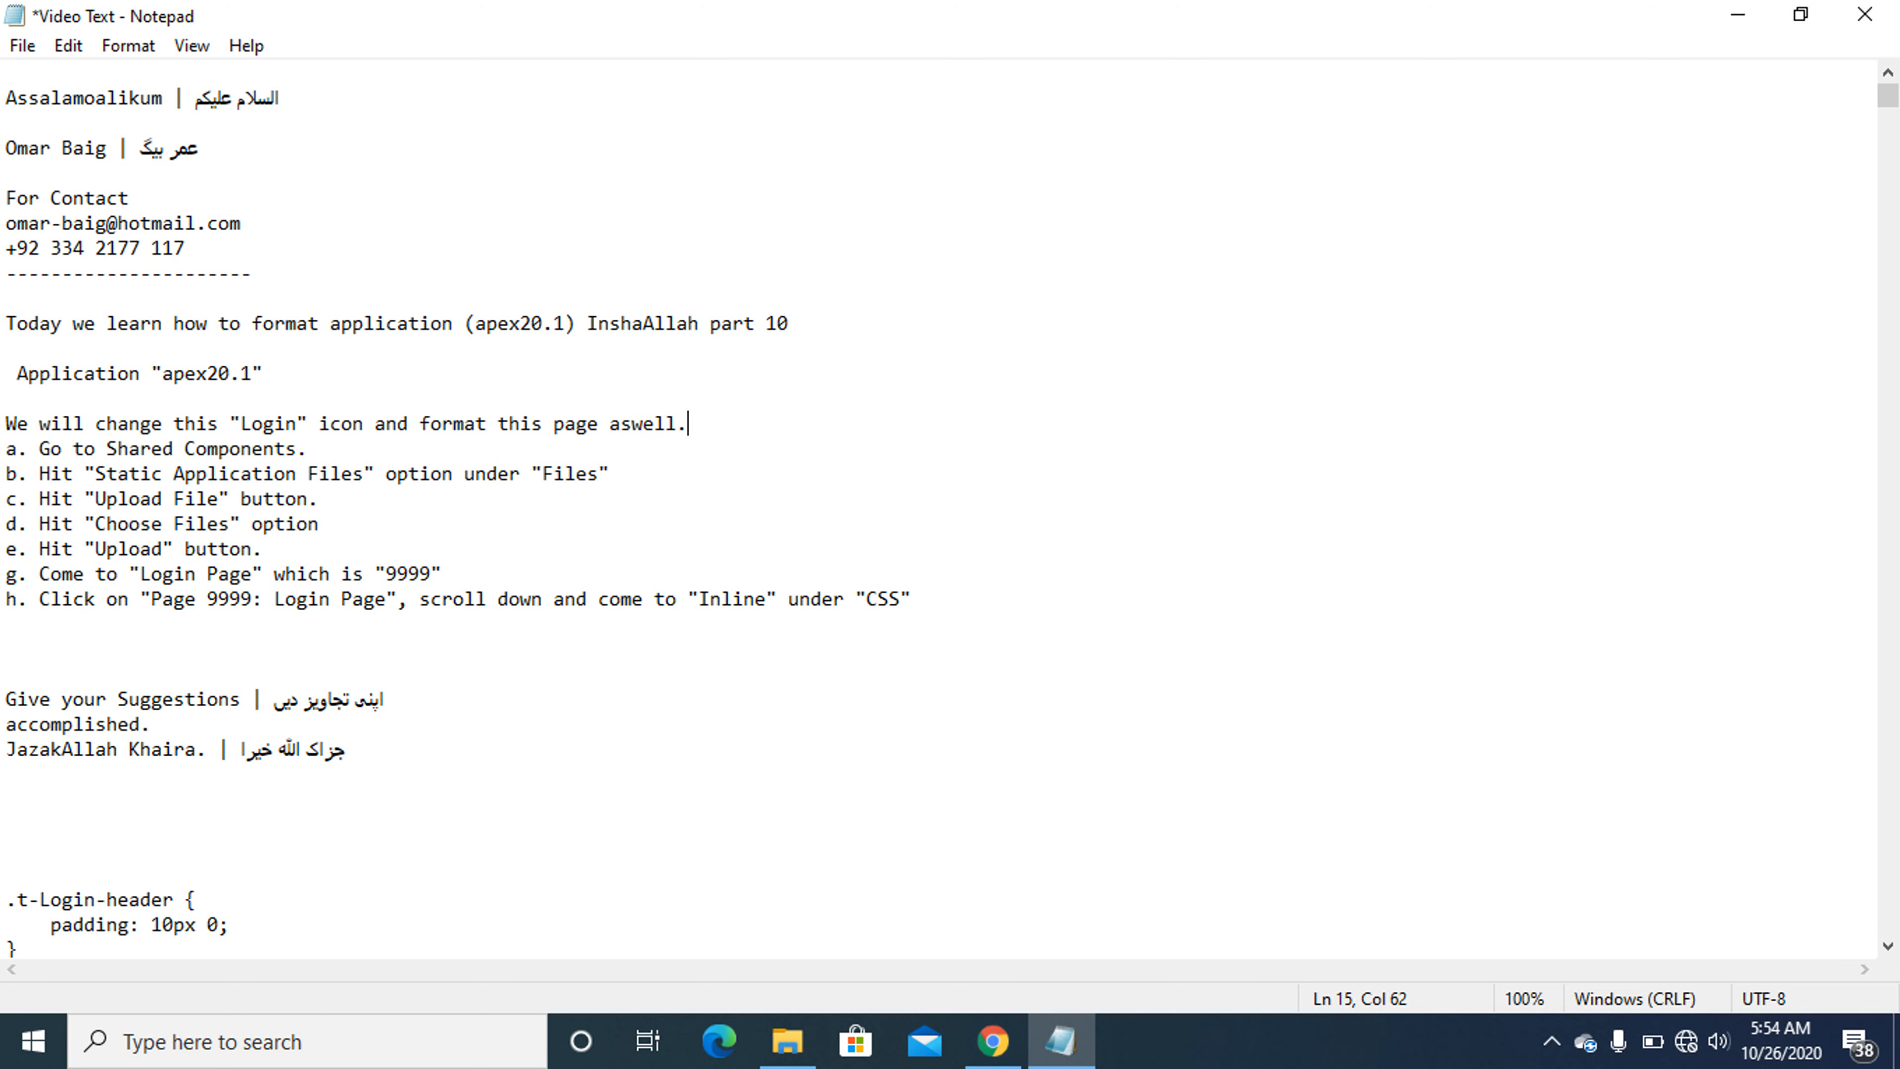
key("shift+Home")
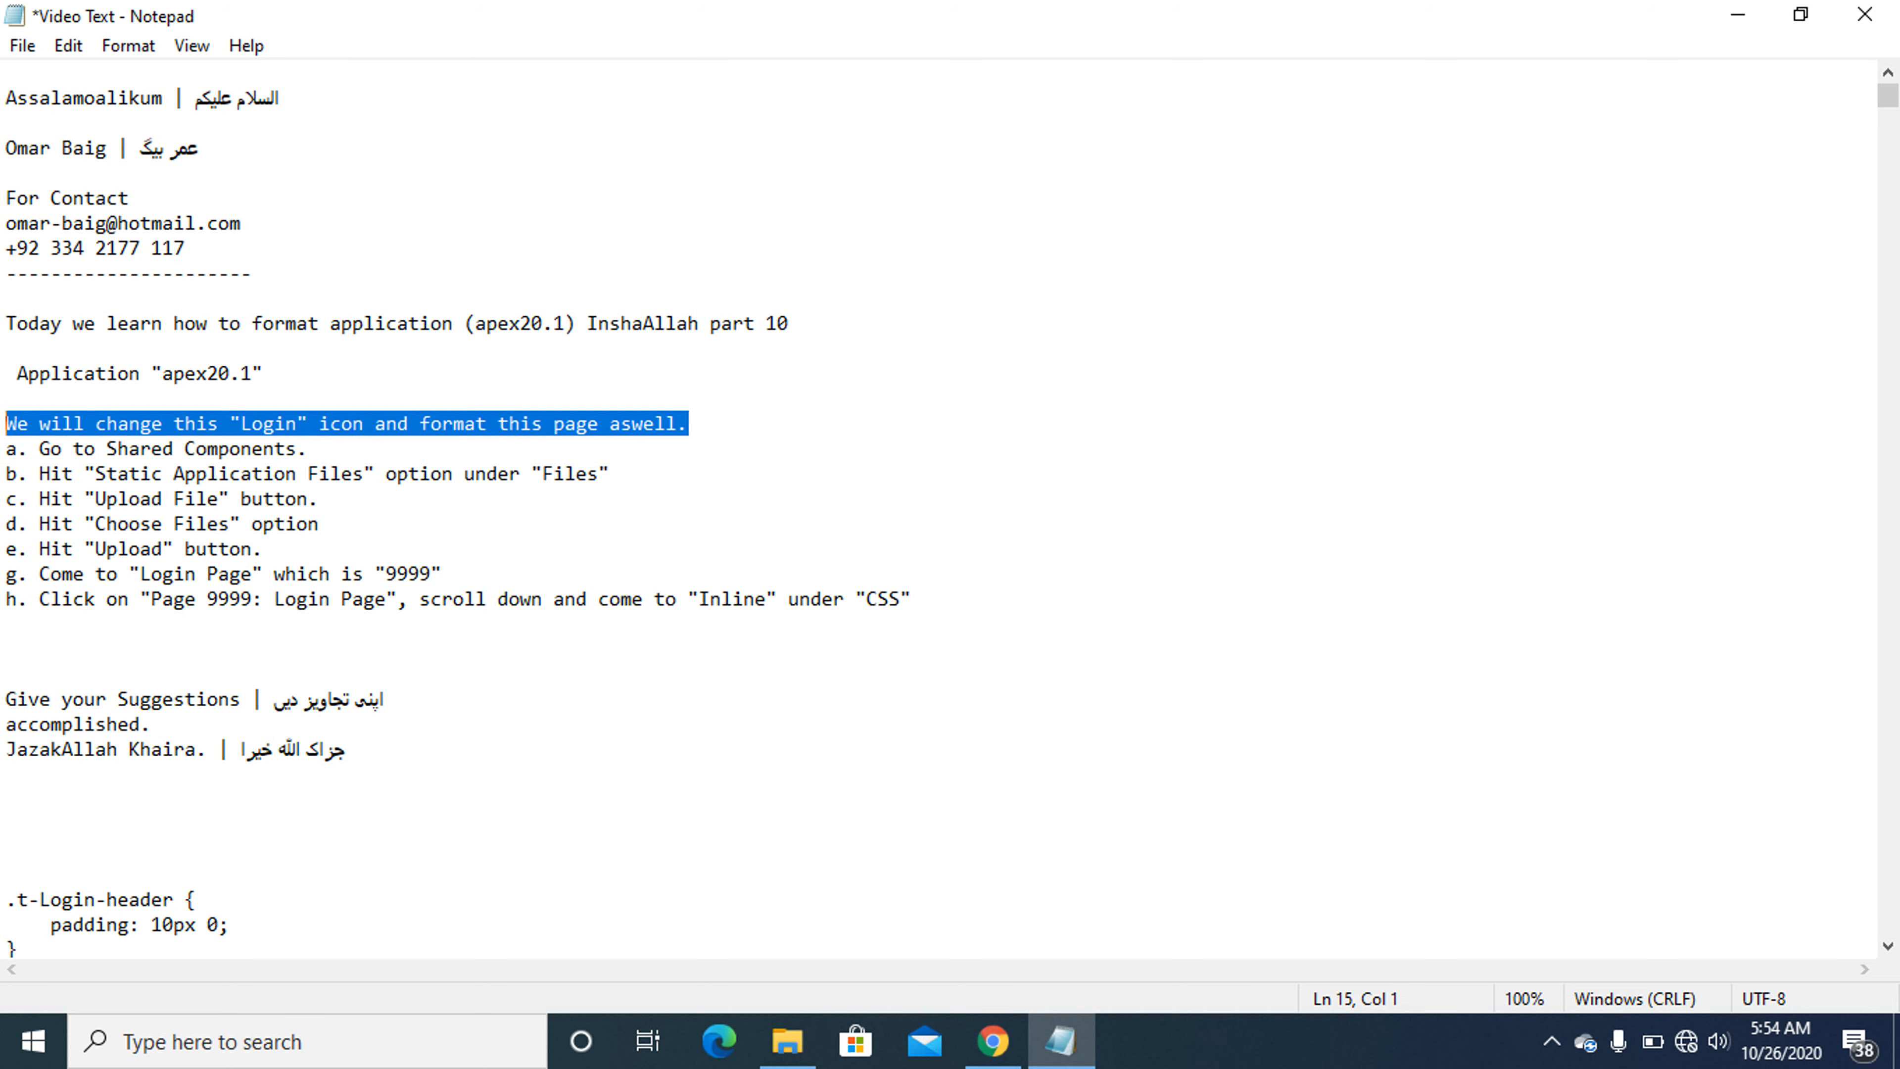
- Switch to Chrome, run page 9999 and compare the apex20.1 sign-in page with its Page Designer settings
left_click(994, 1045)
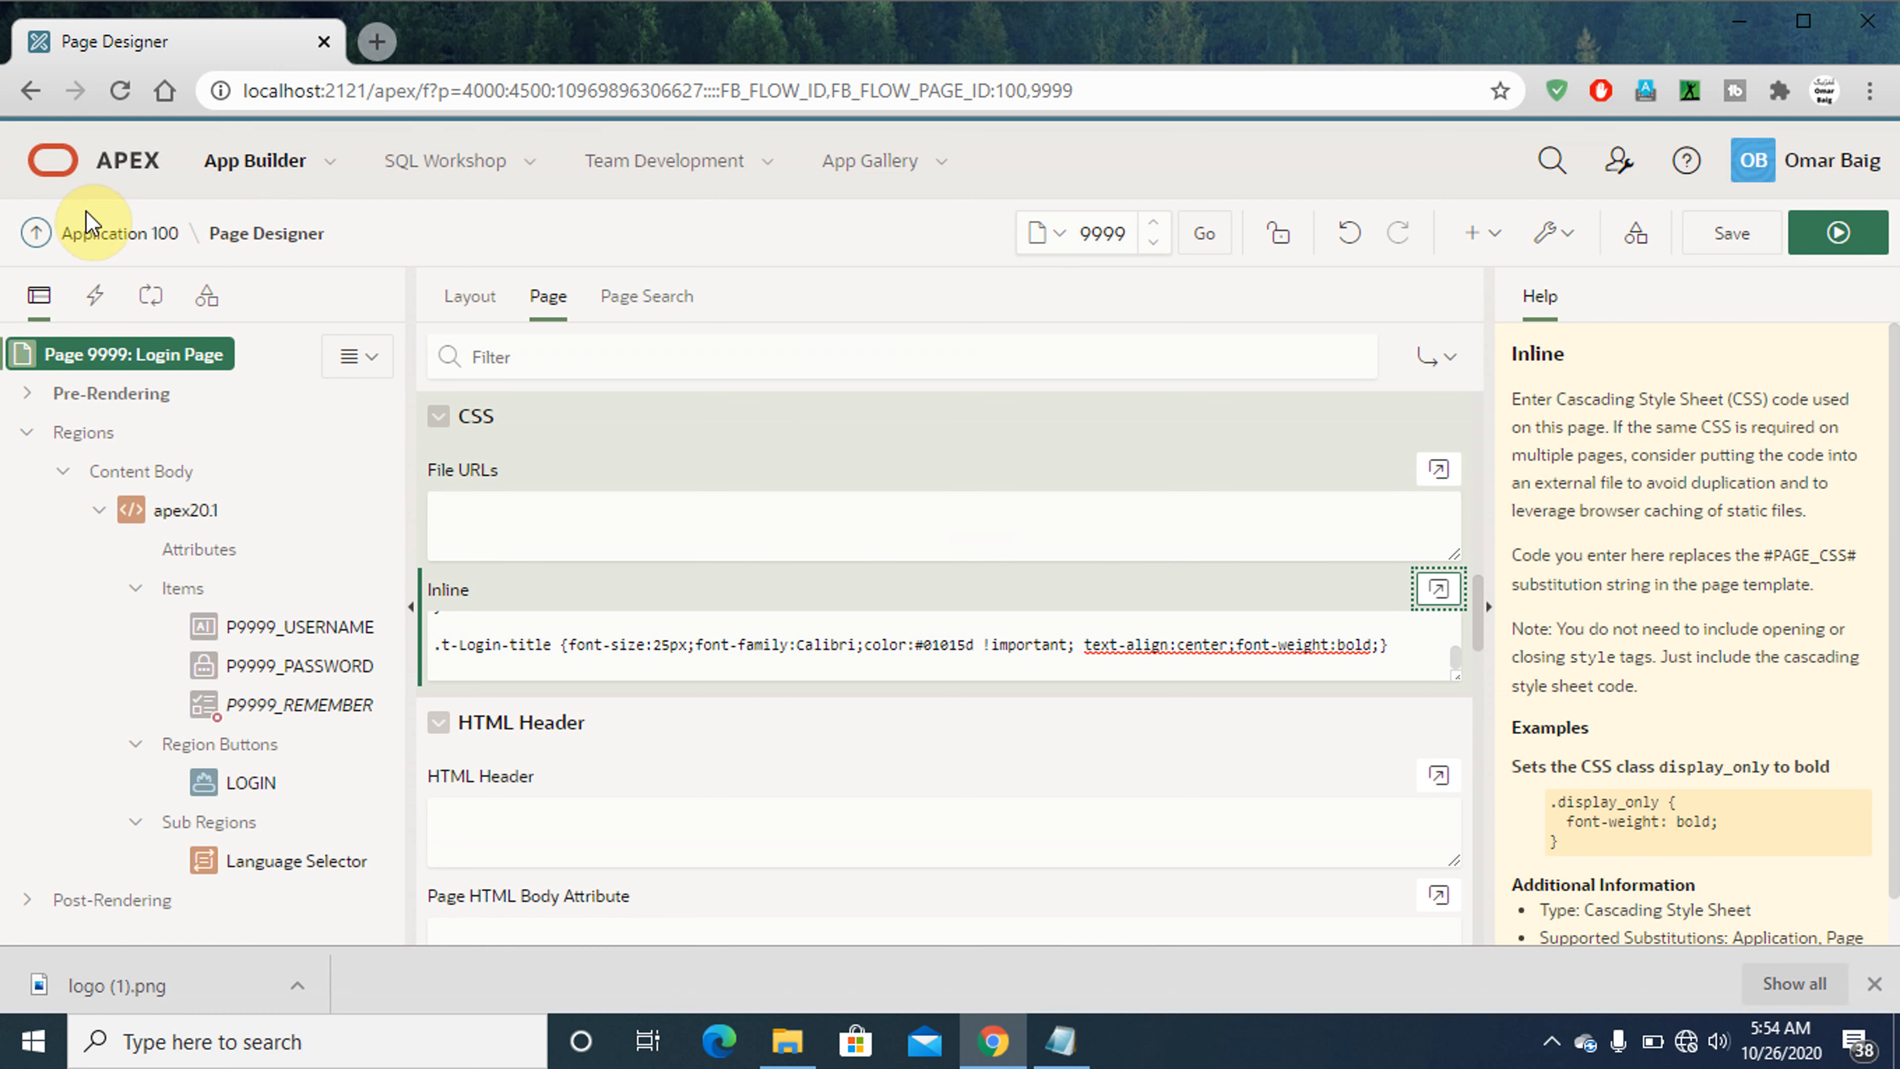
left_click(127, 237)
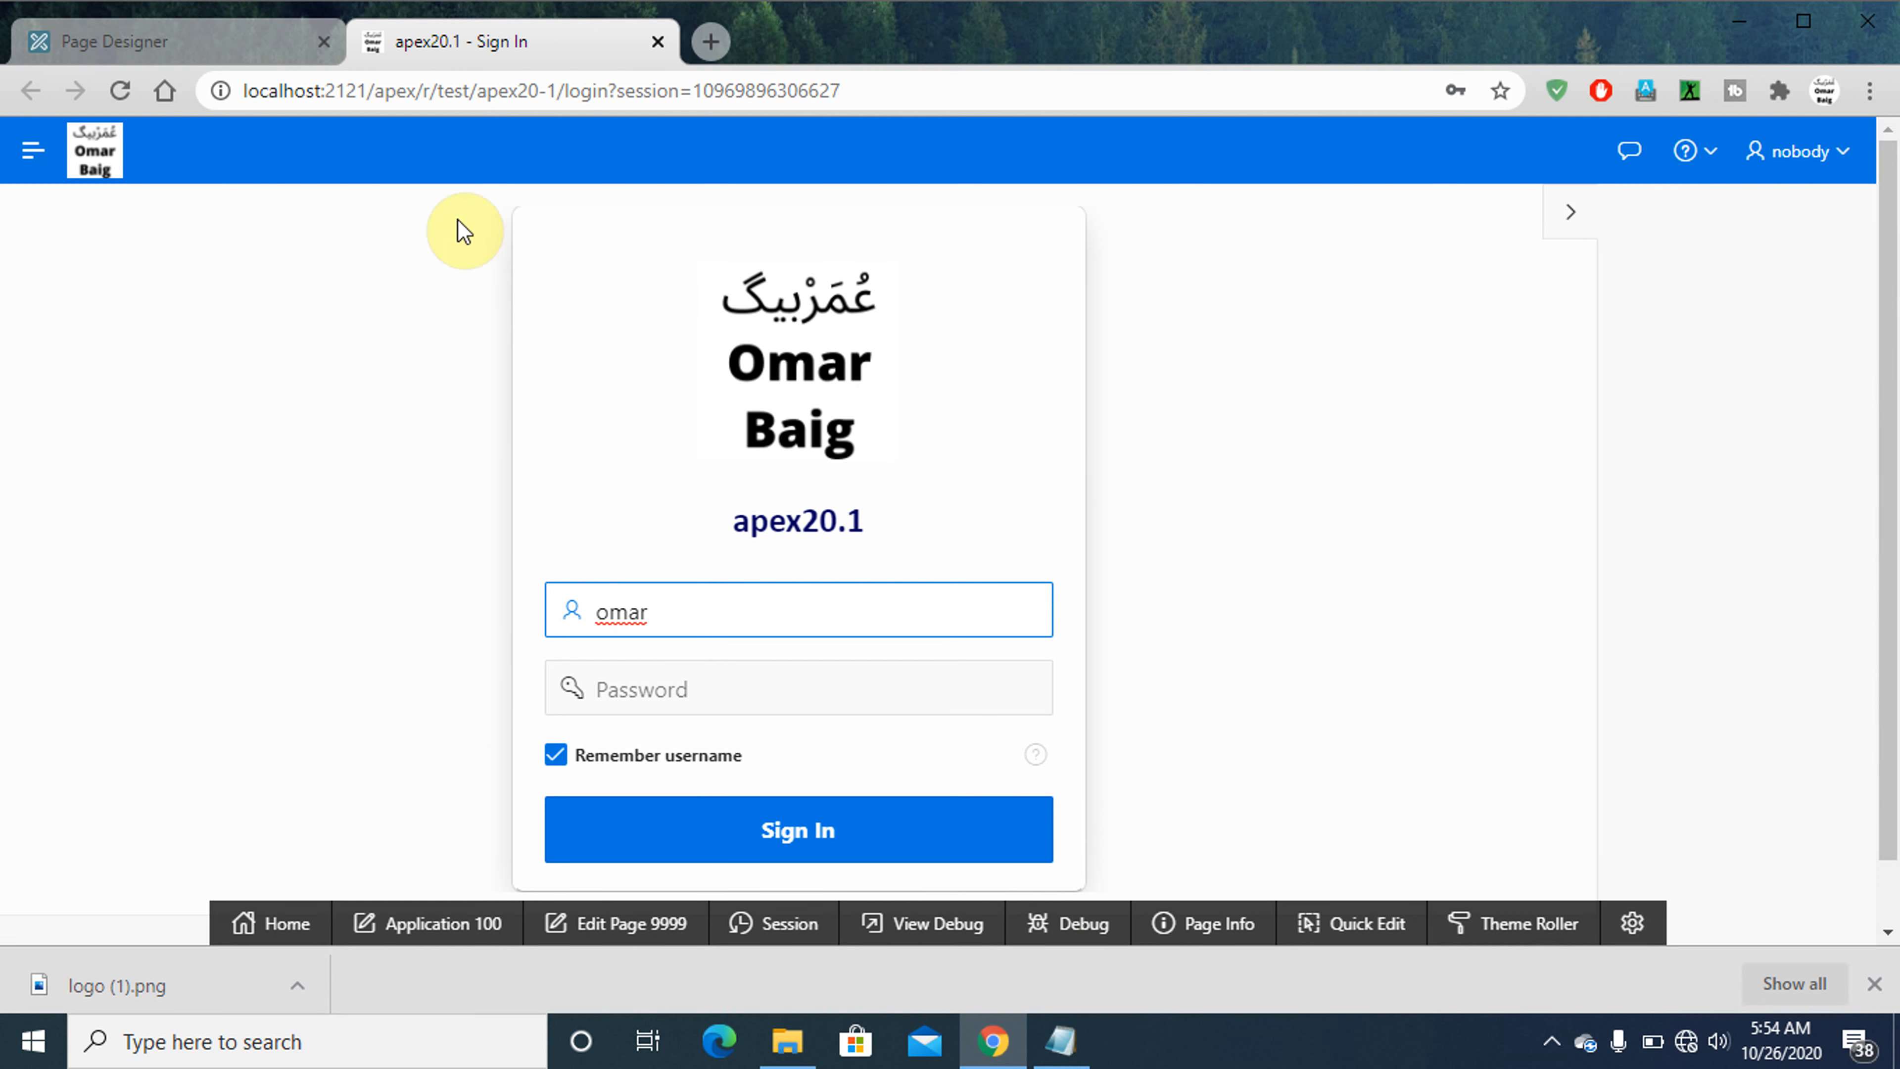
left_click(247, 47)
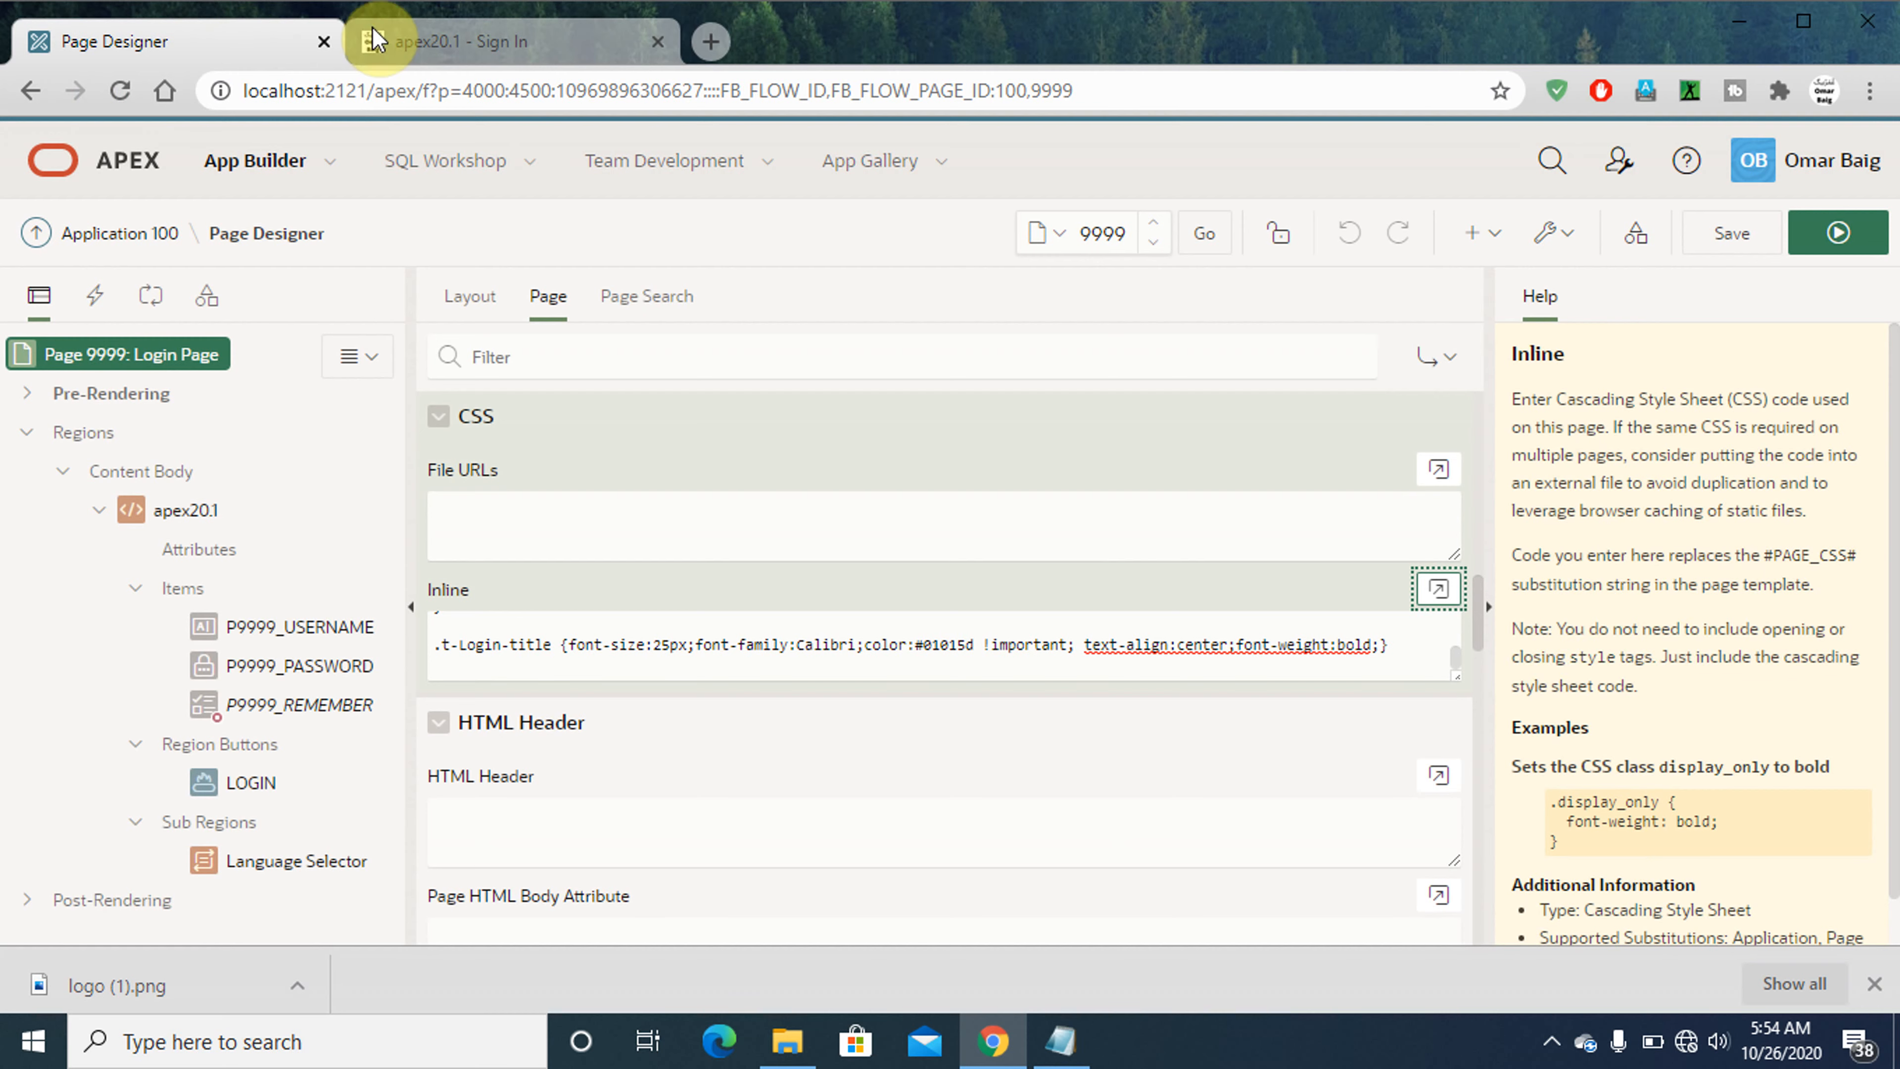
left_click(515, 51)
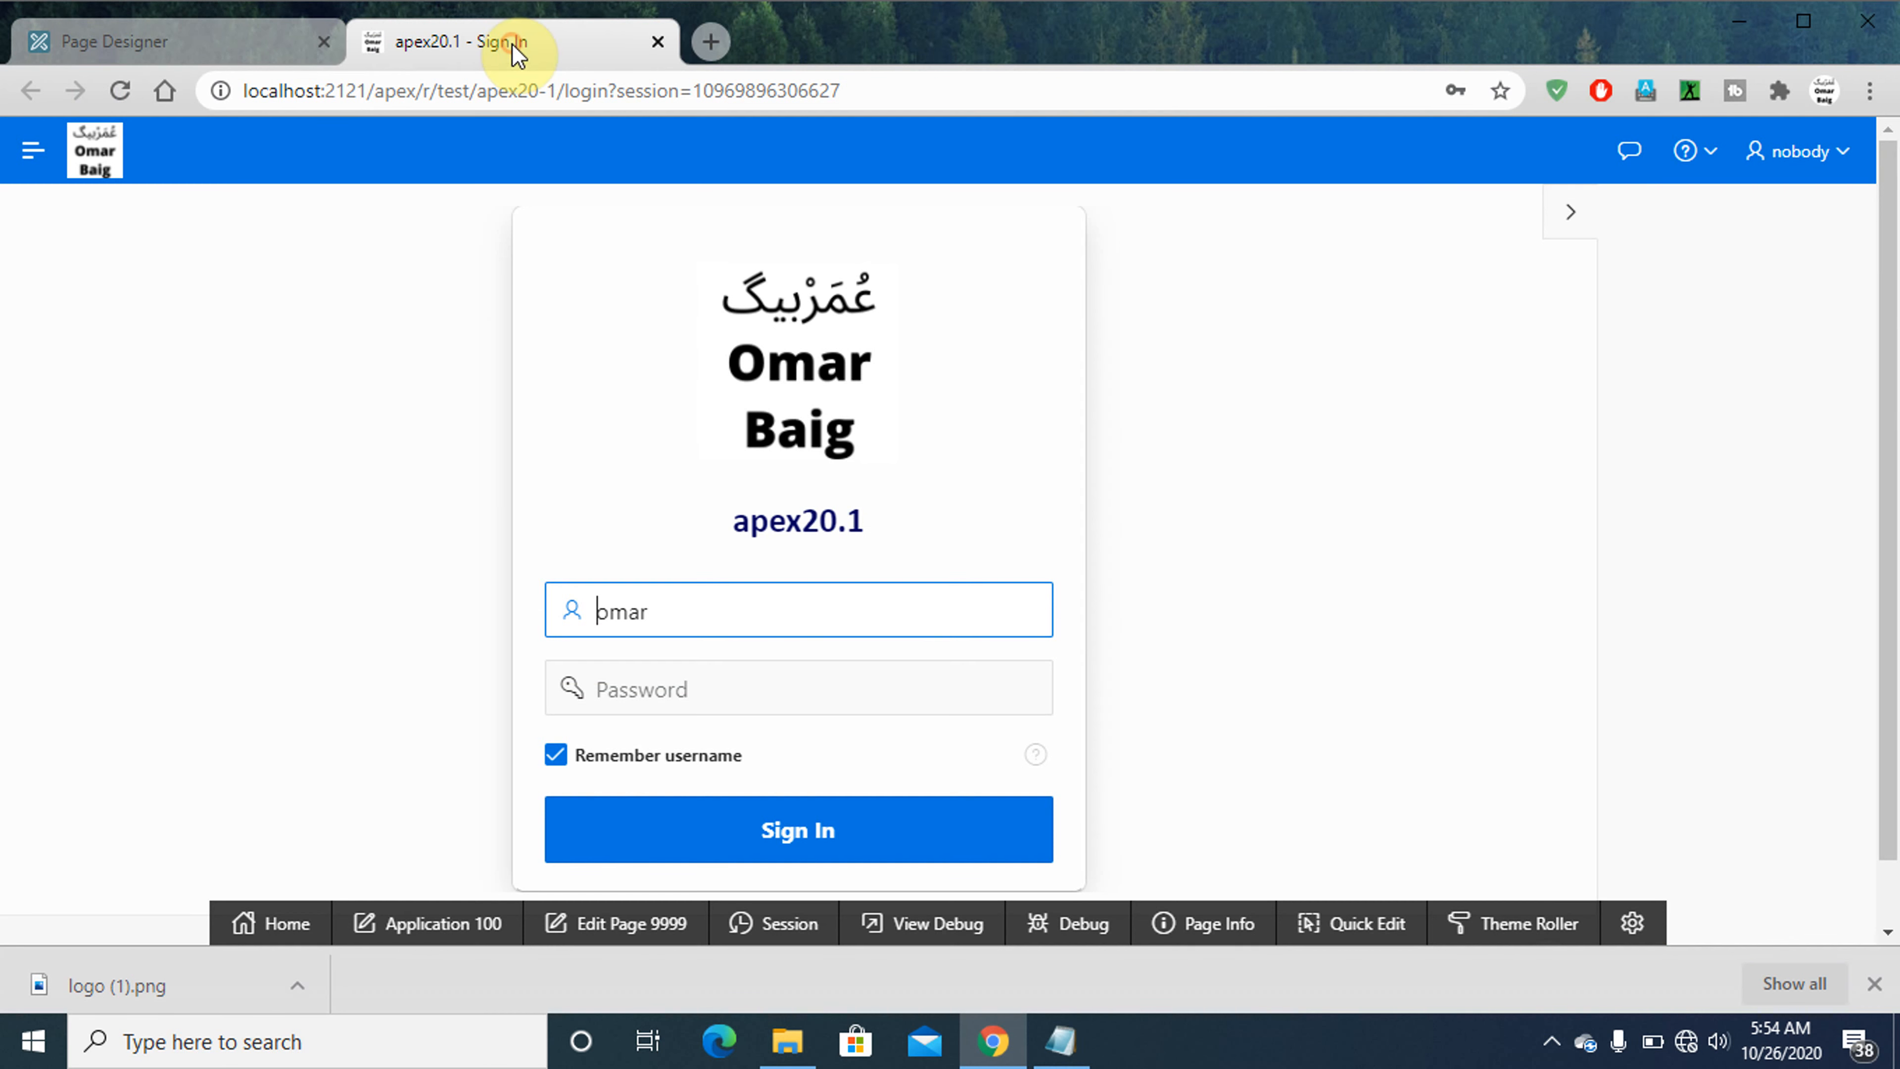
left_click(247, 45)
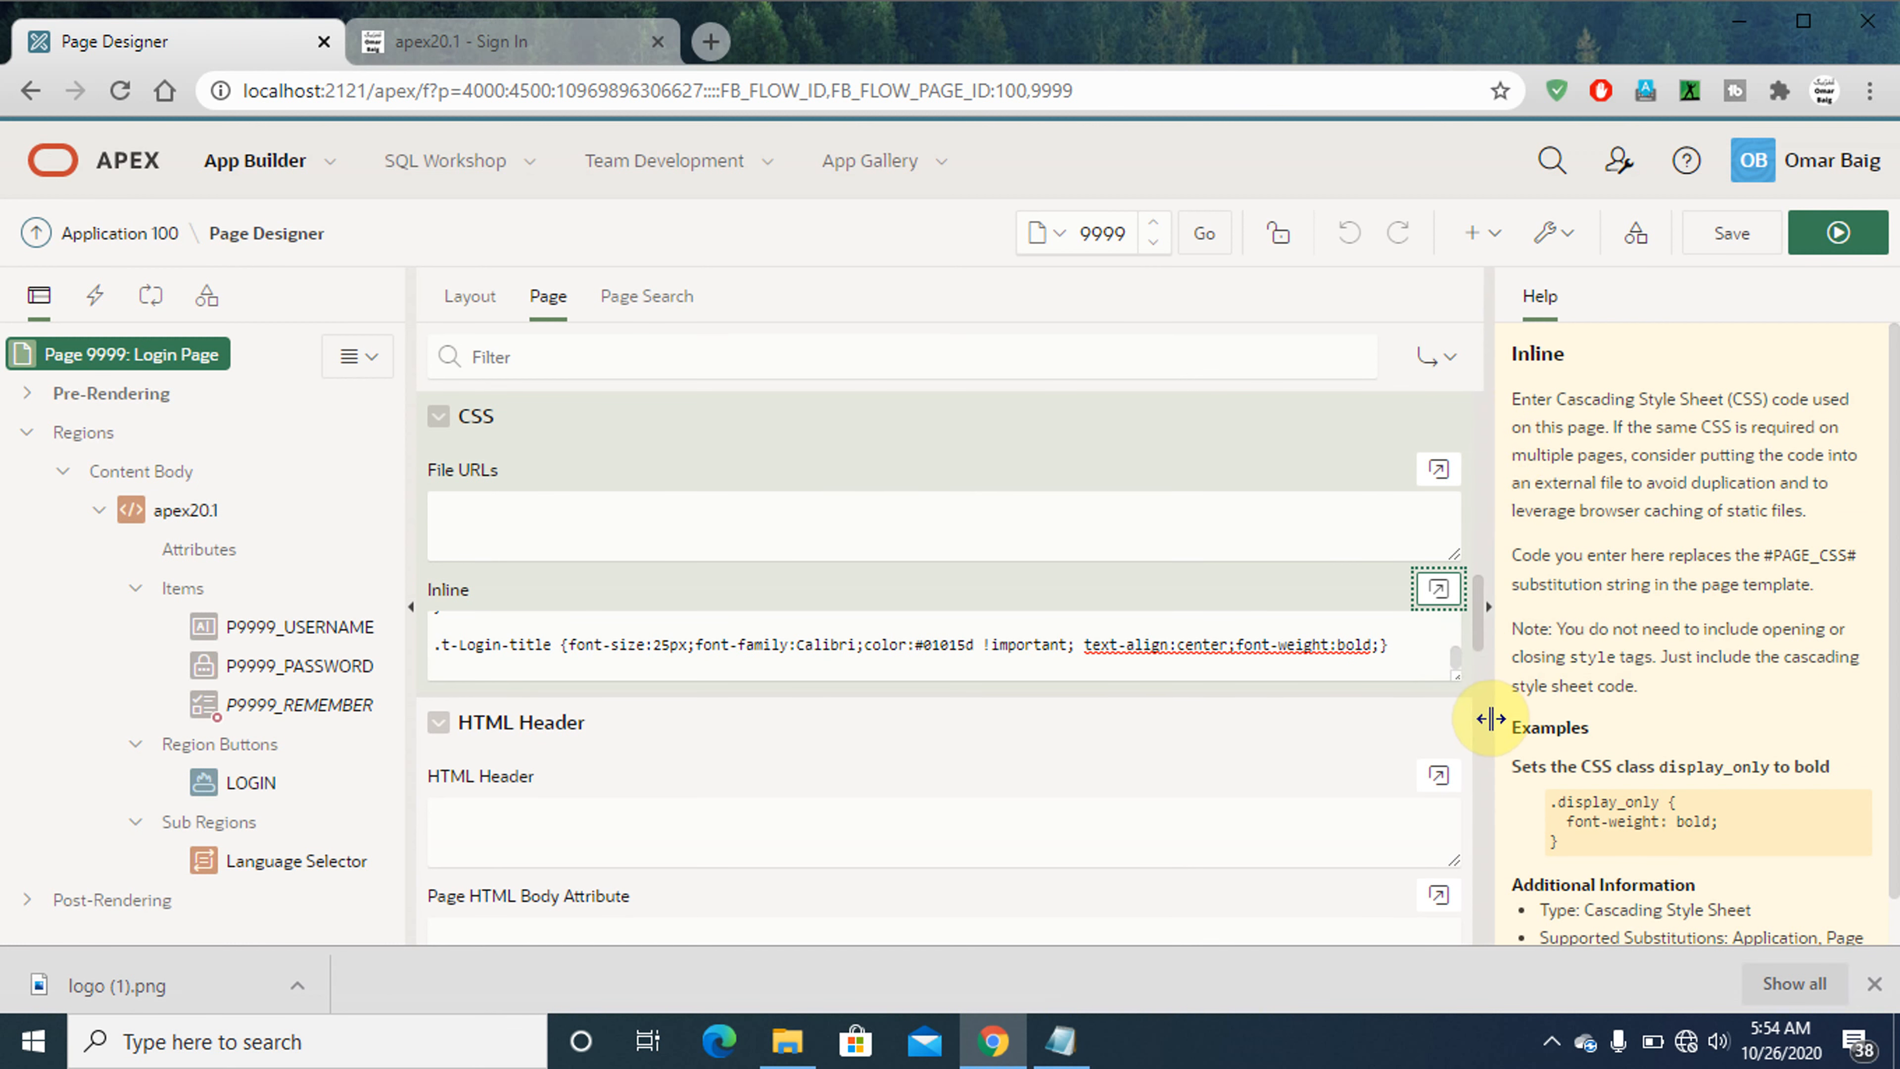
- Set page 9999's Page Template to Login, then save and run the page to check the sign-in layout
left_click(1478, 634)
left_click_drag(1475, 584, 1453, 449)
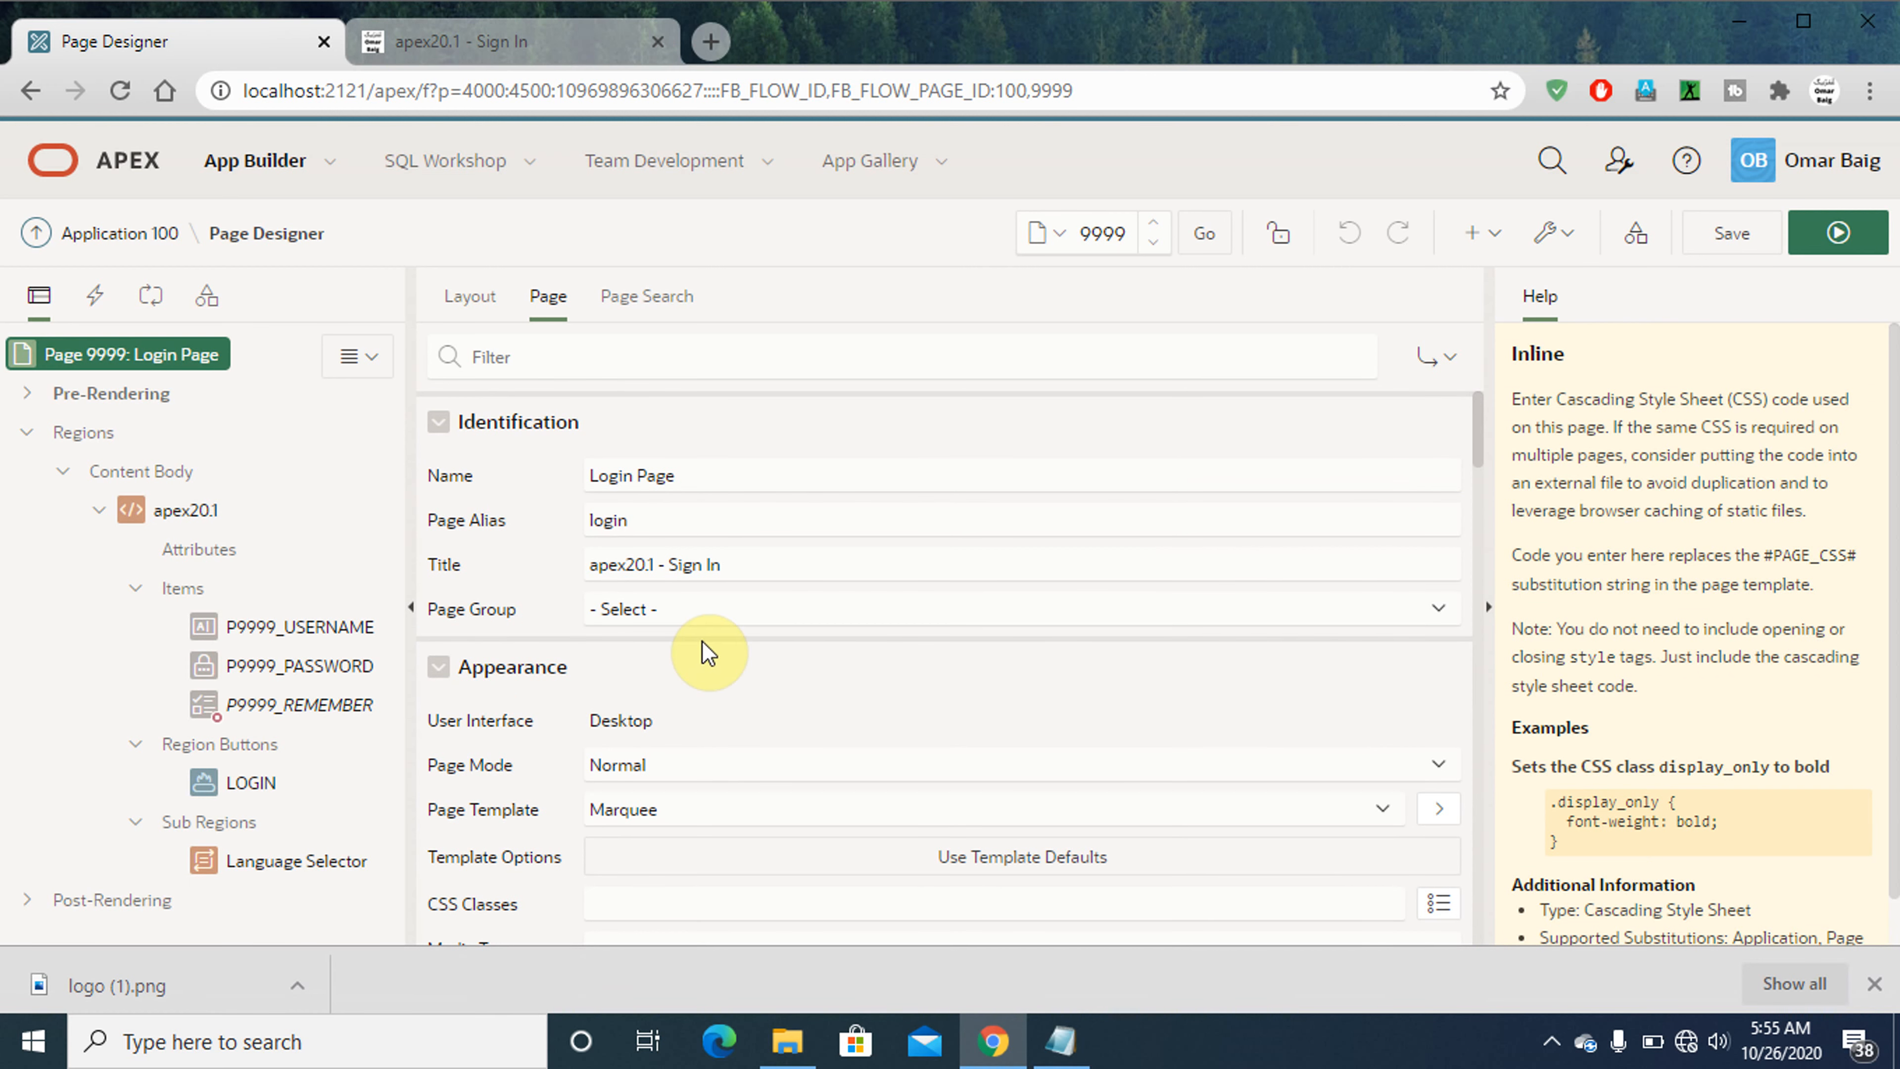
left_click(483, 46)
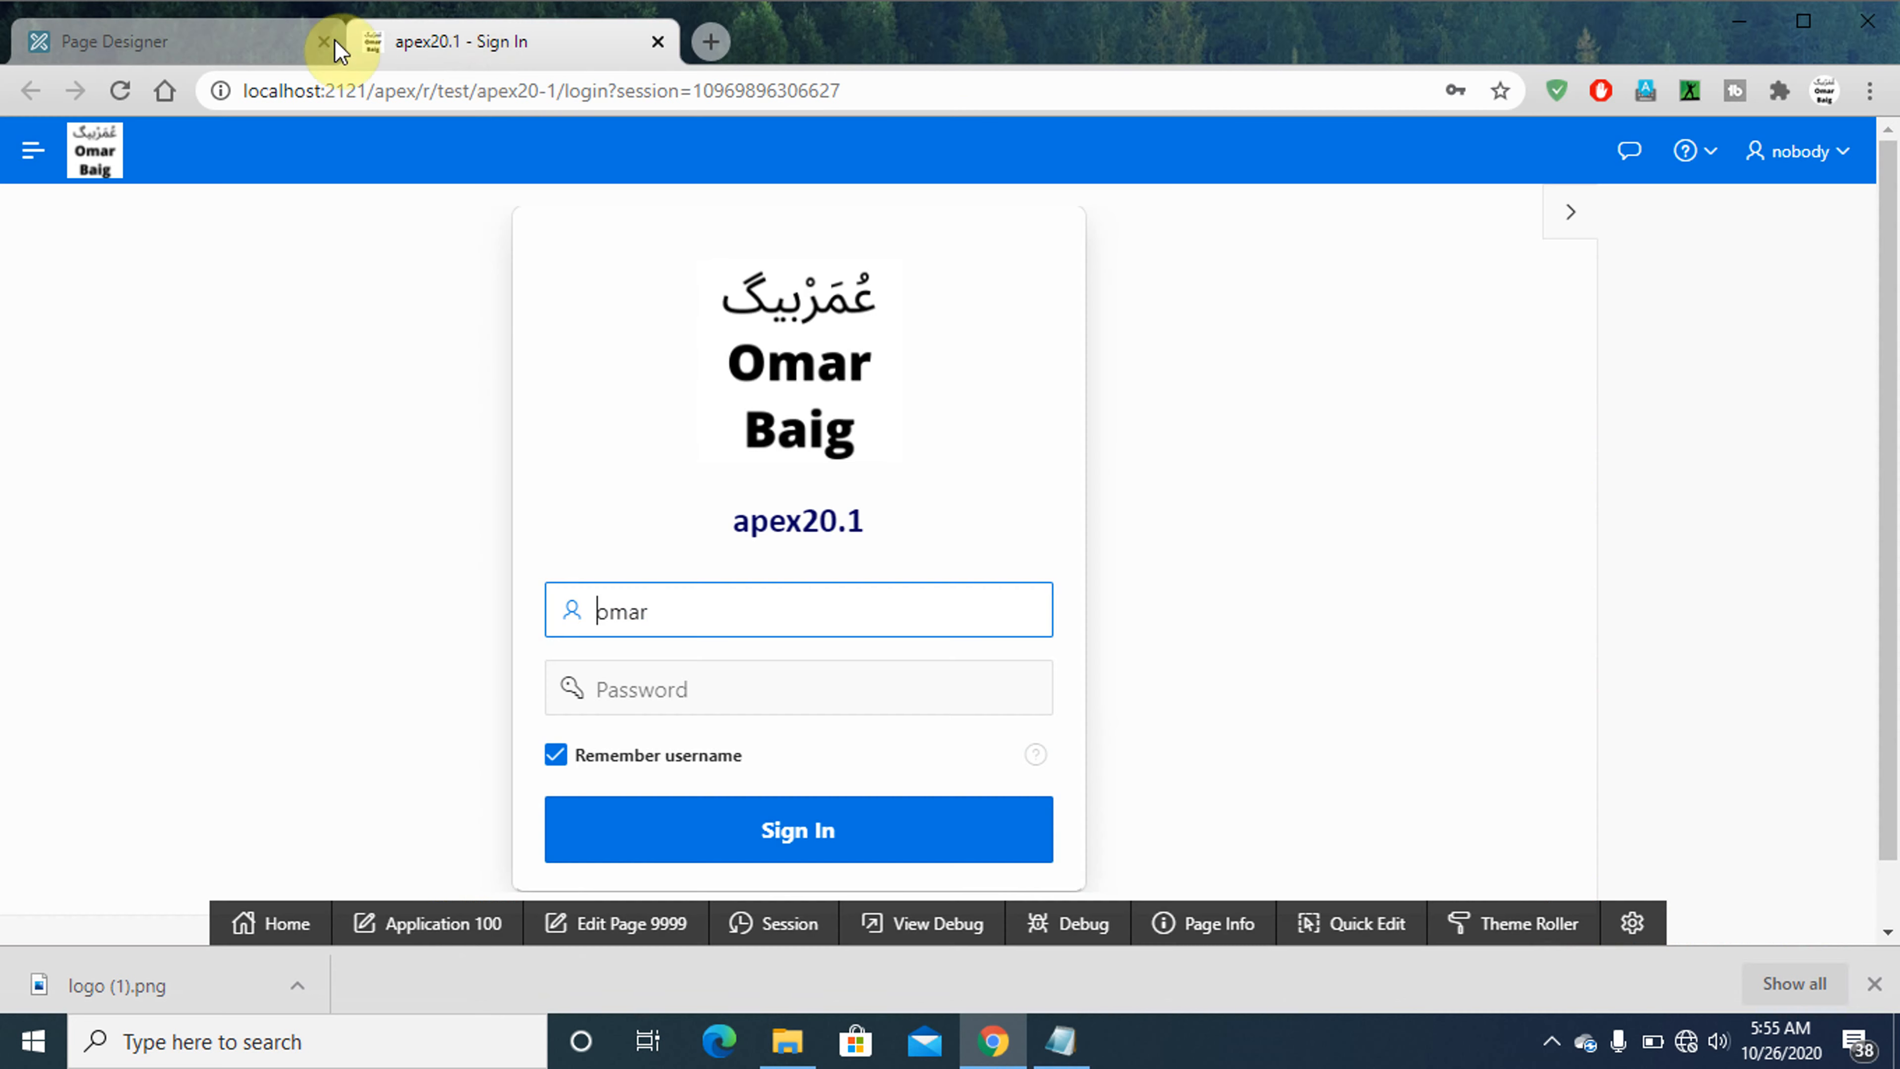
left_click(164, 43)
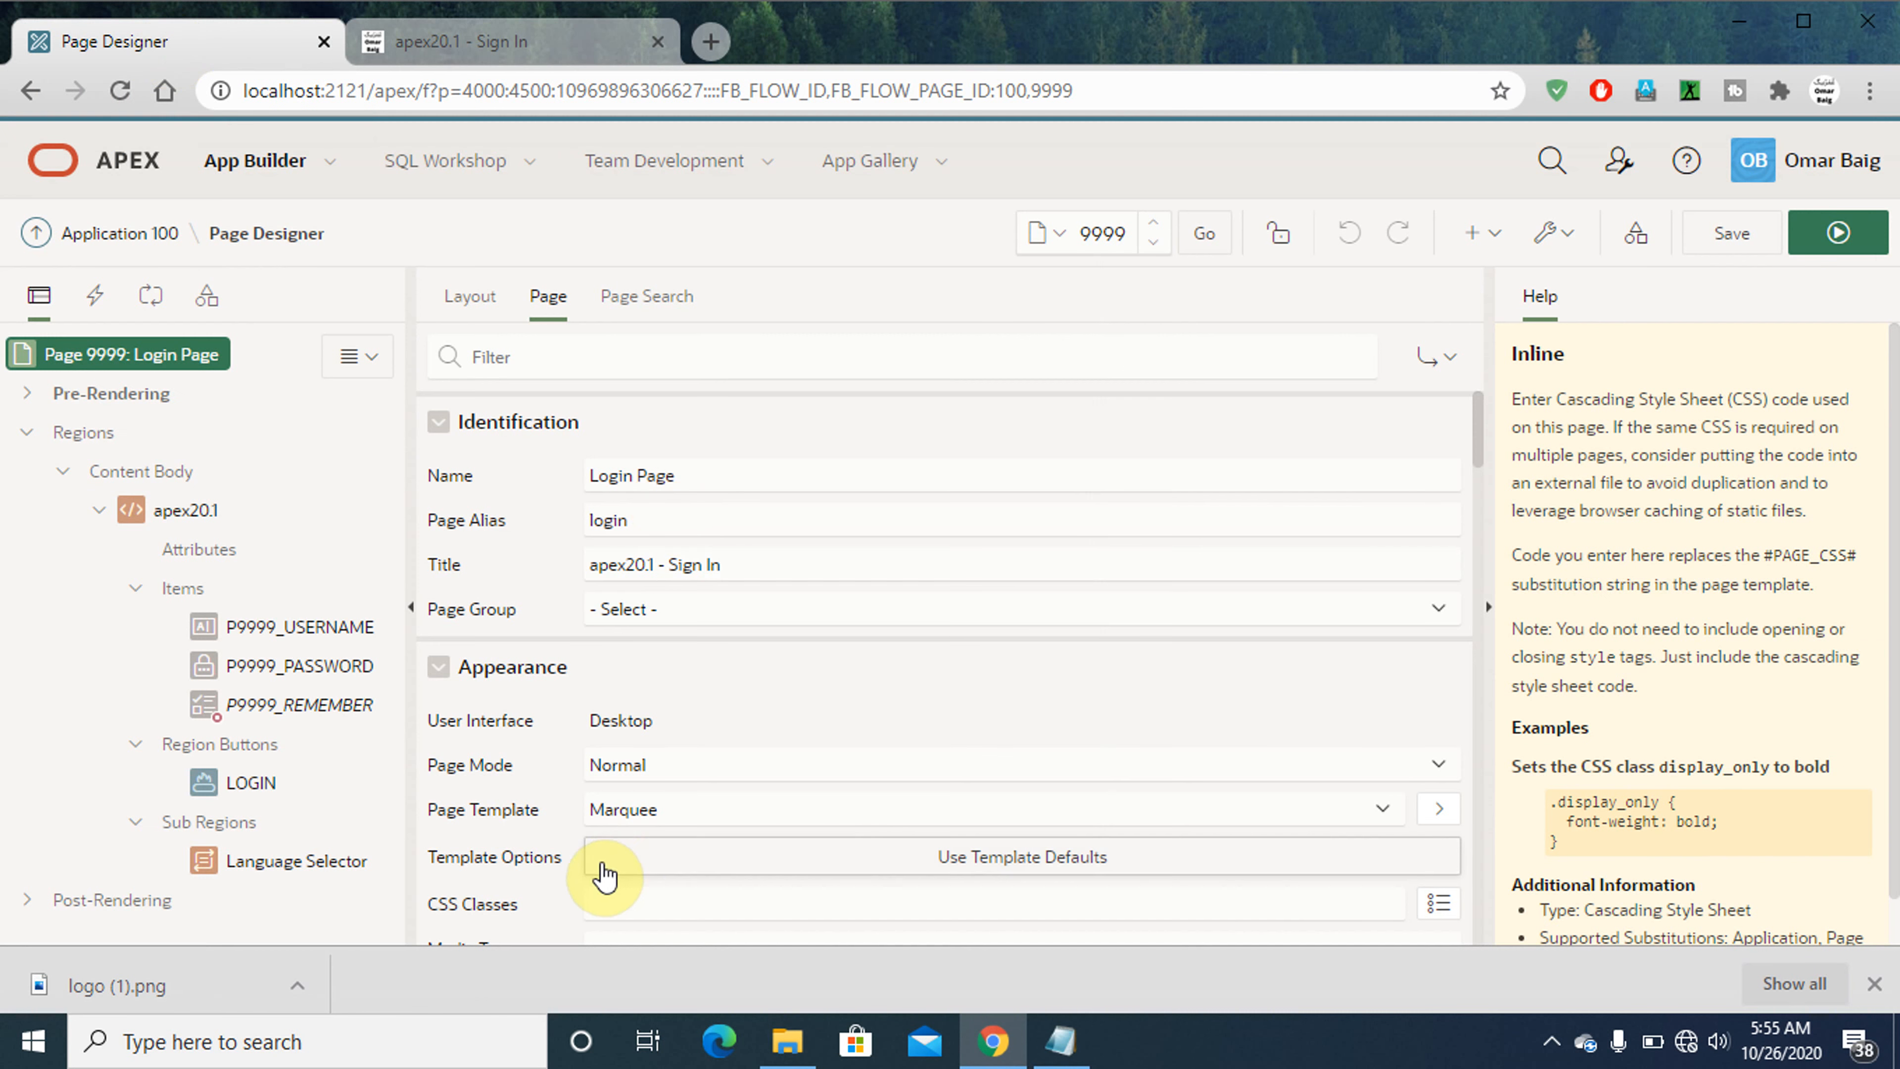
left_click(612, 811)
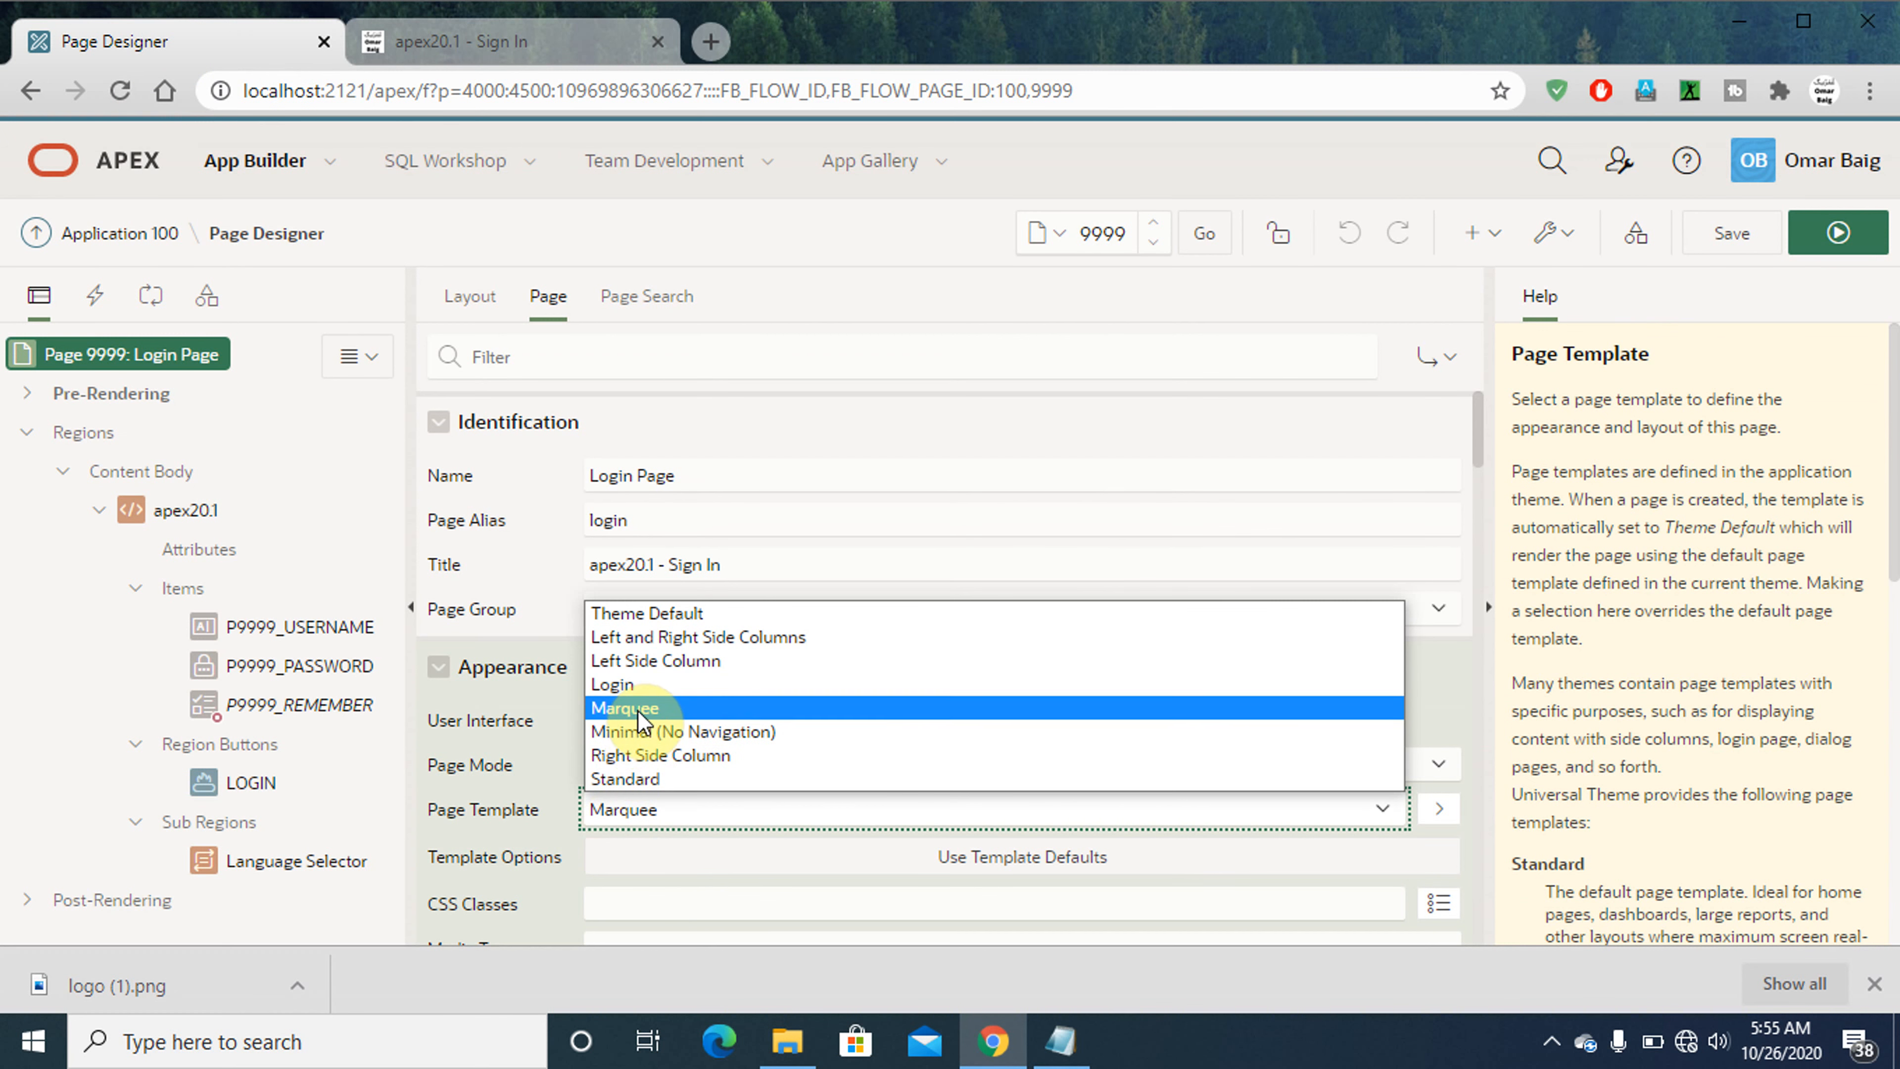
left_click(637, 688)
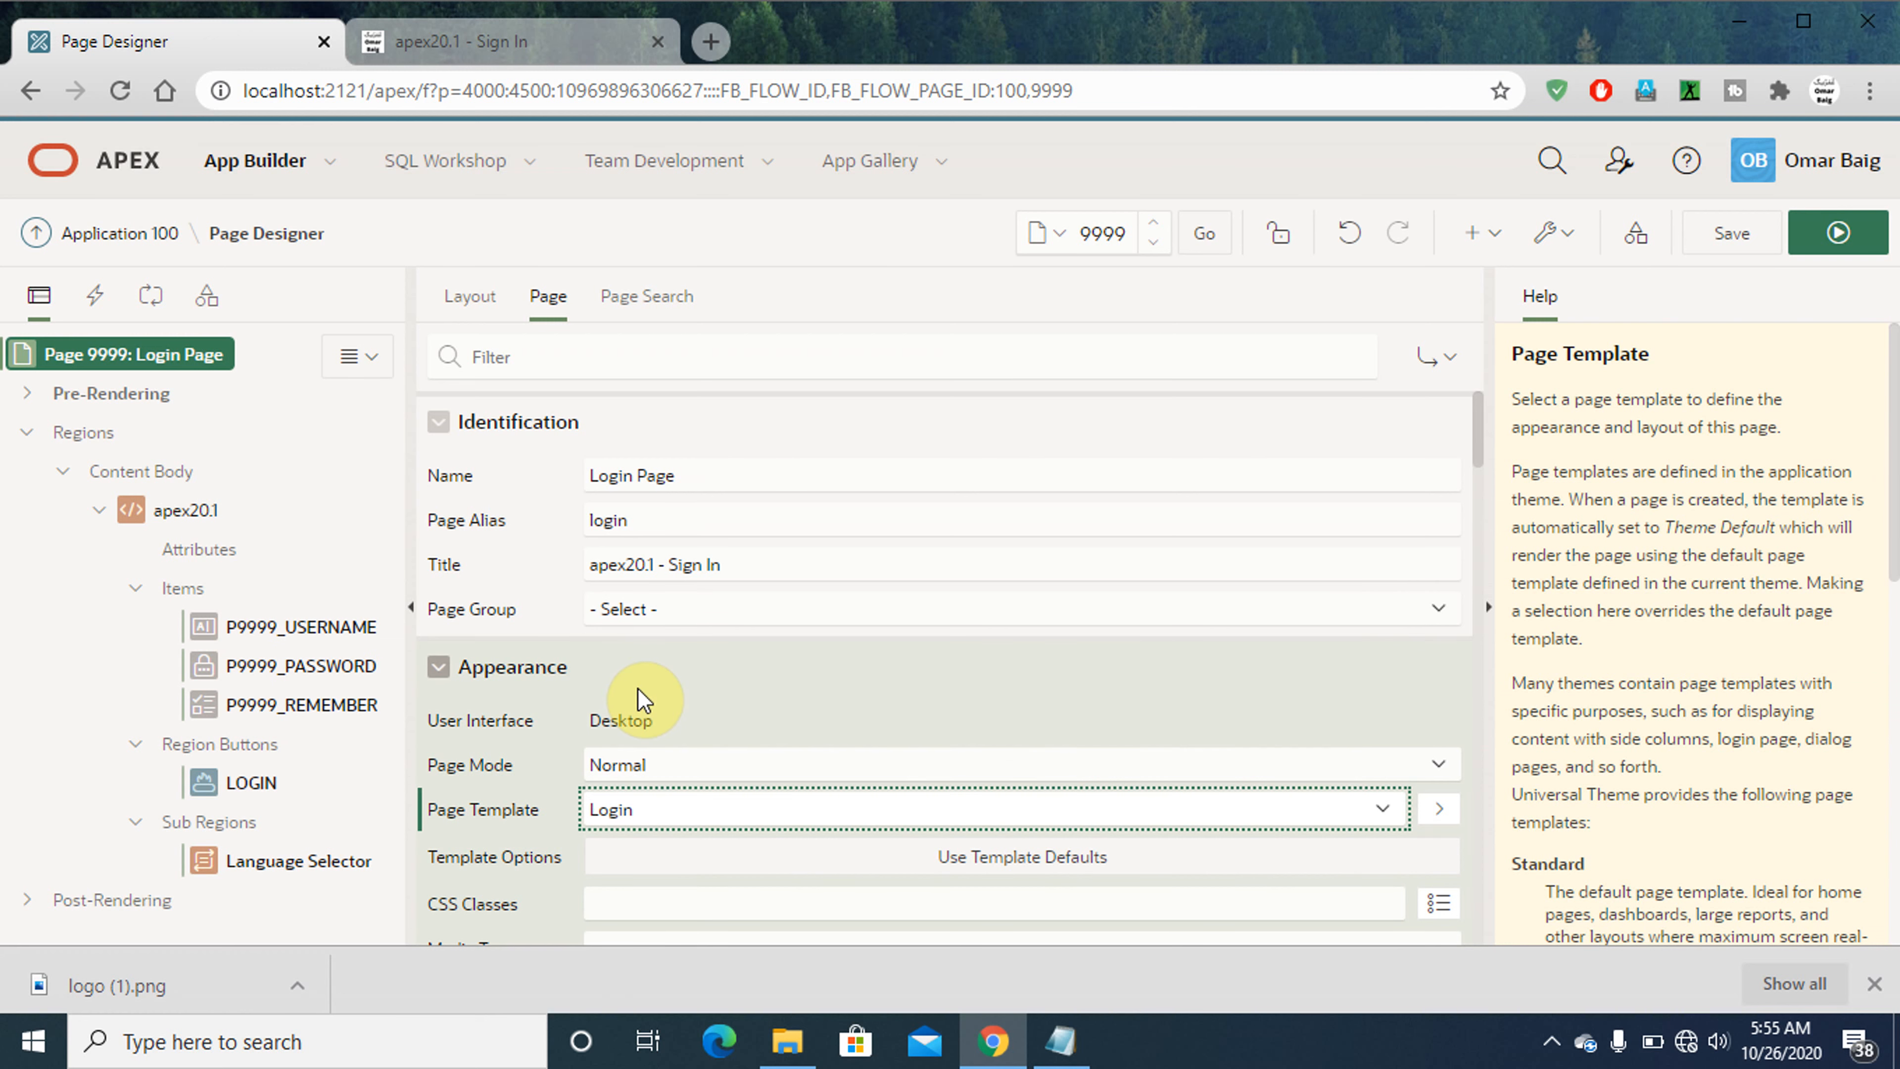
key("ctrl+alt+r")
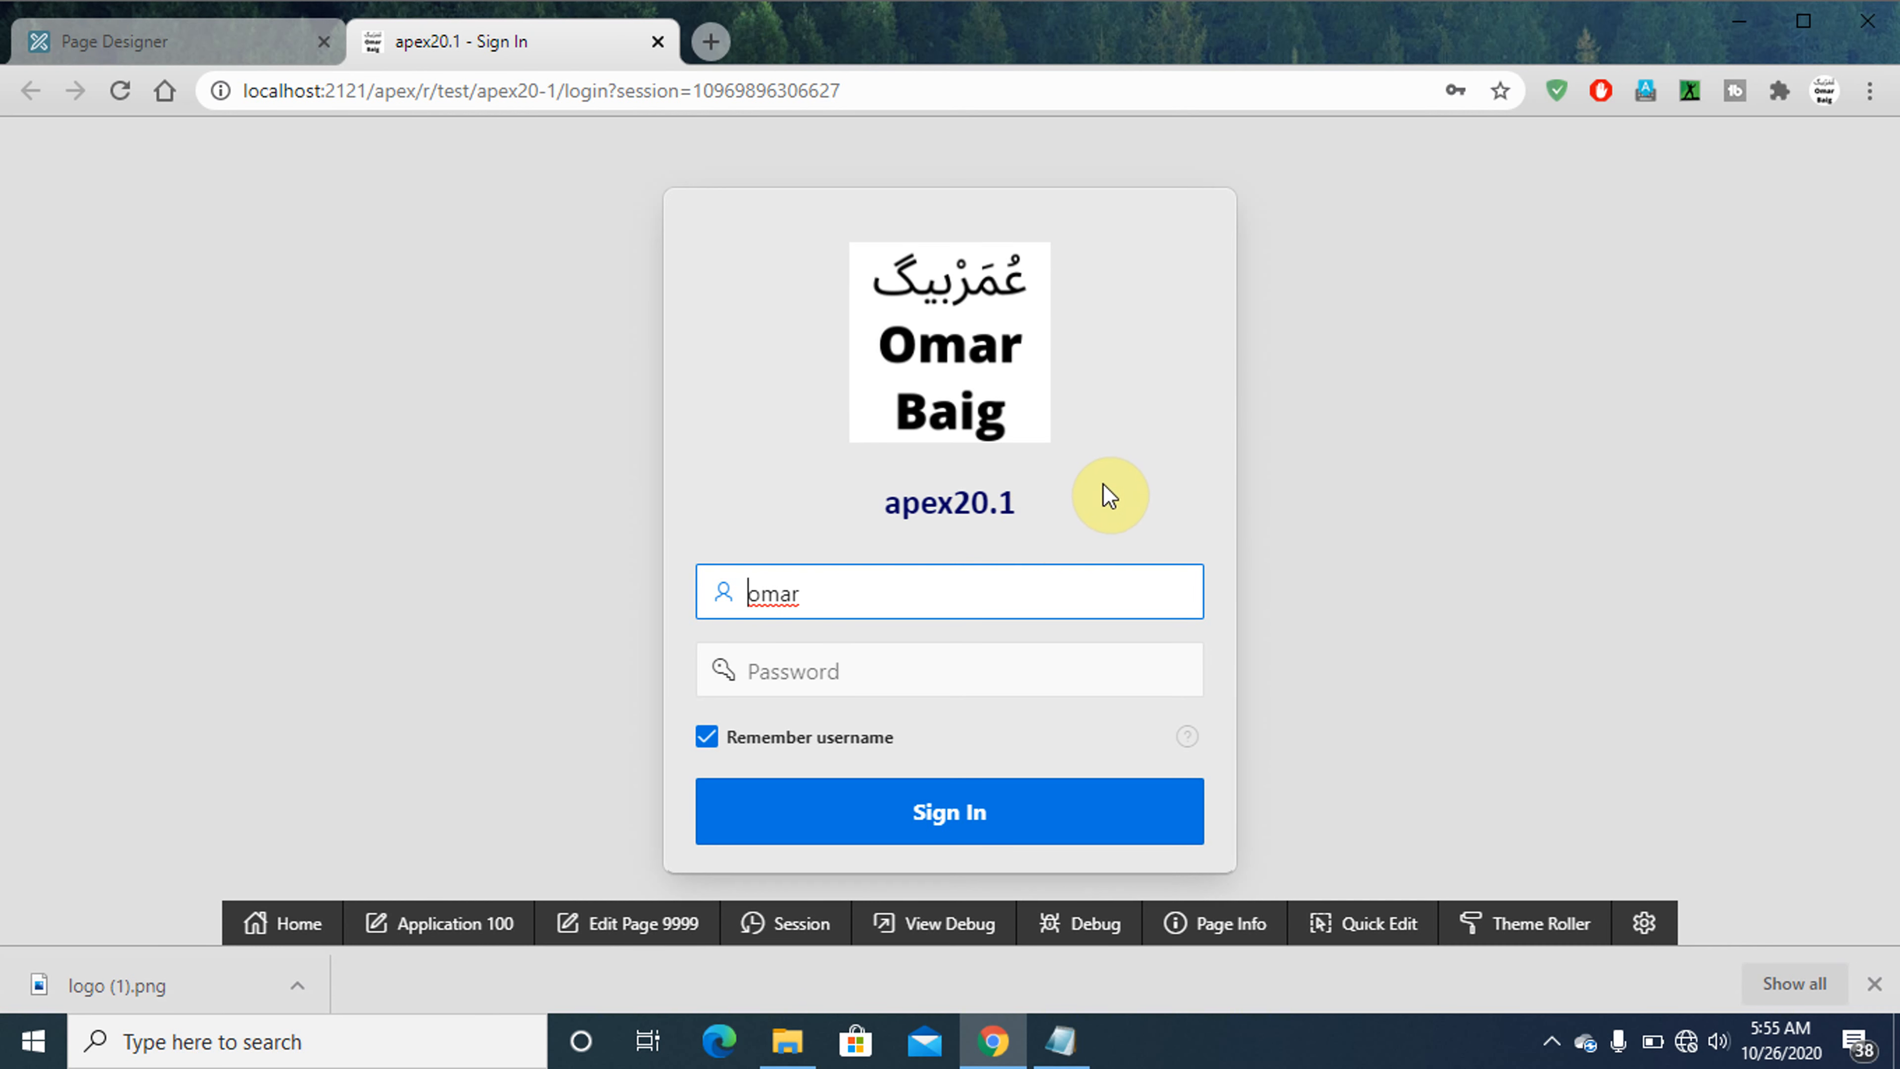
left_click(180, 47)
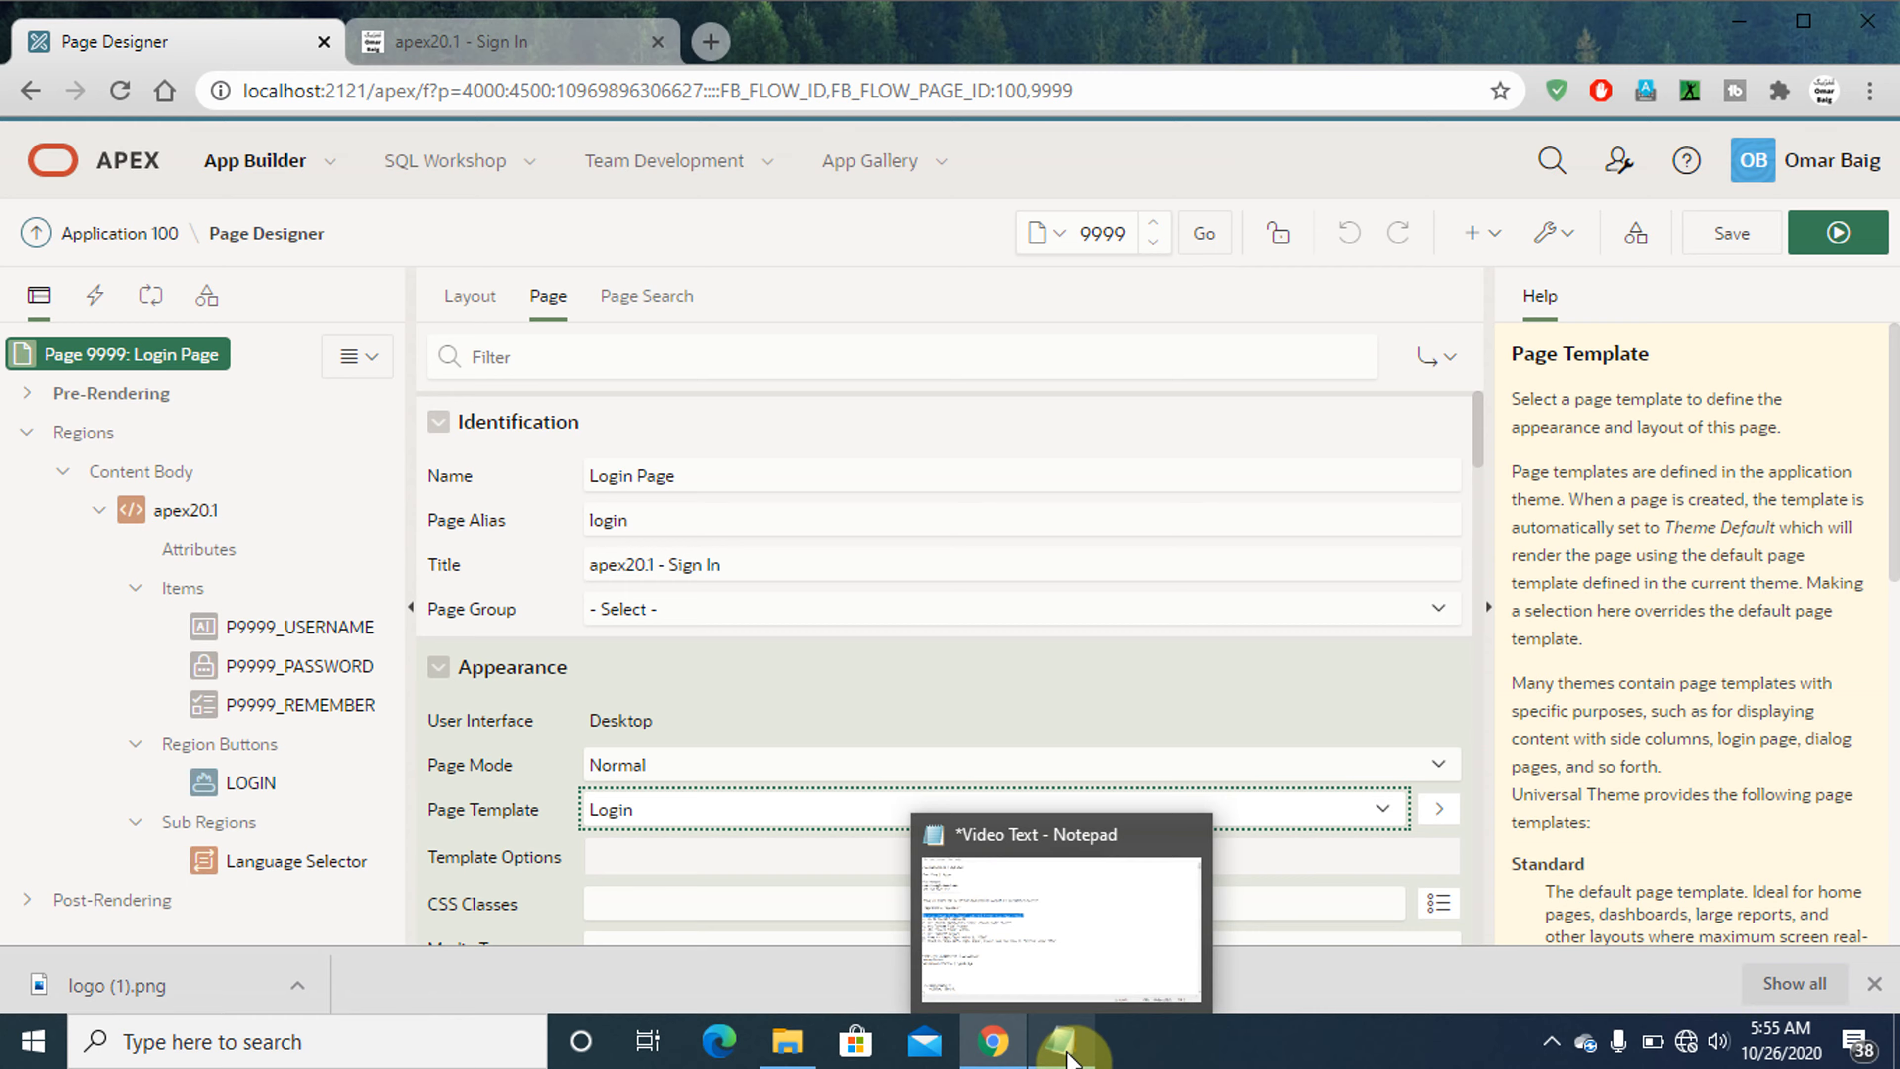
- Switch to Notepad and add the instruction 'i. Select "Marquee"' below instruction h
left_click(1068, 1059)
key("Down")
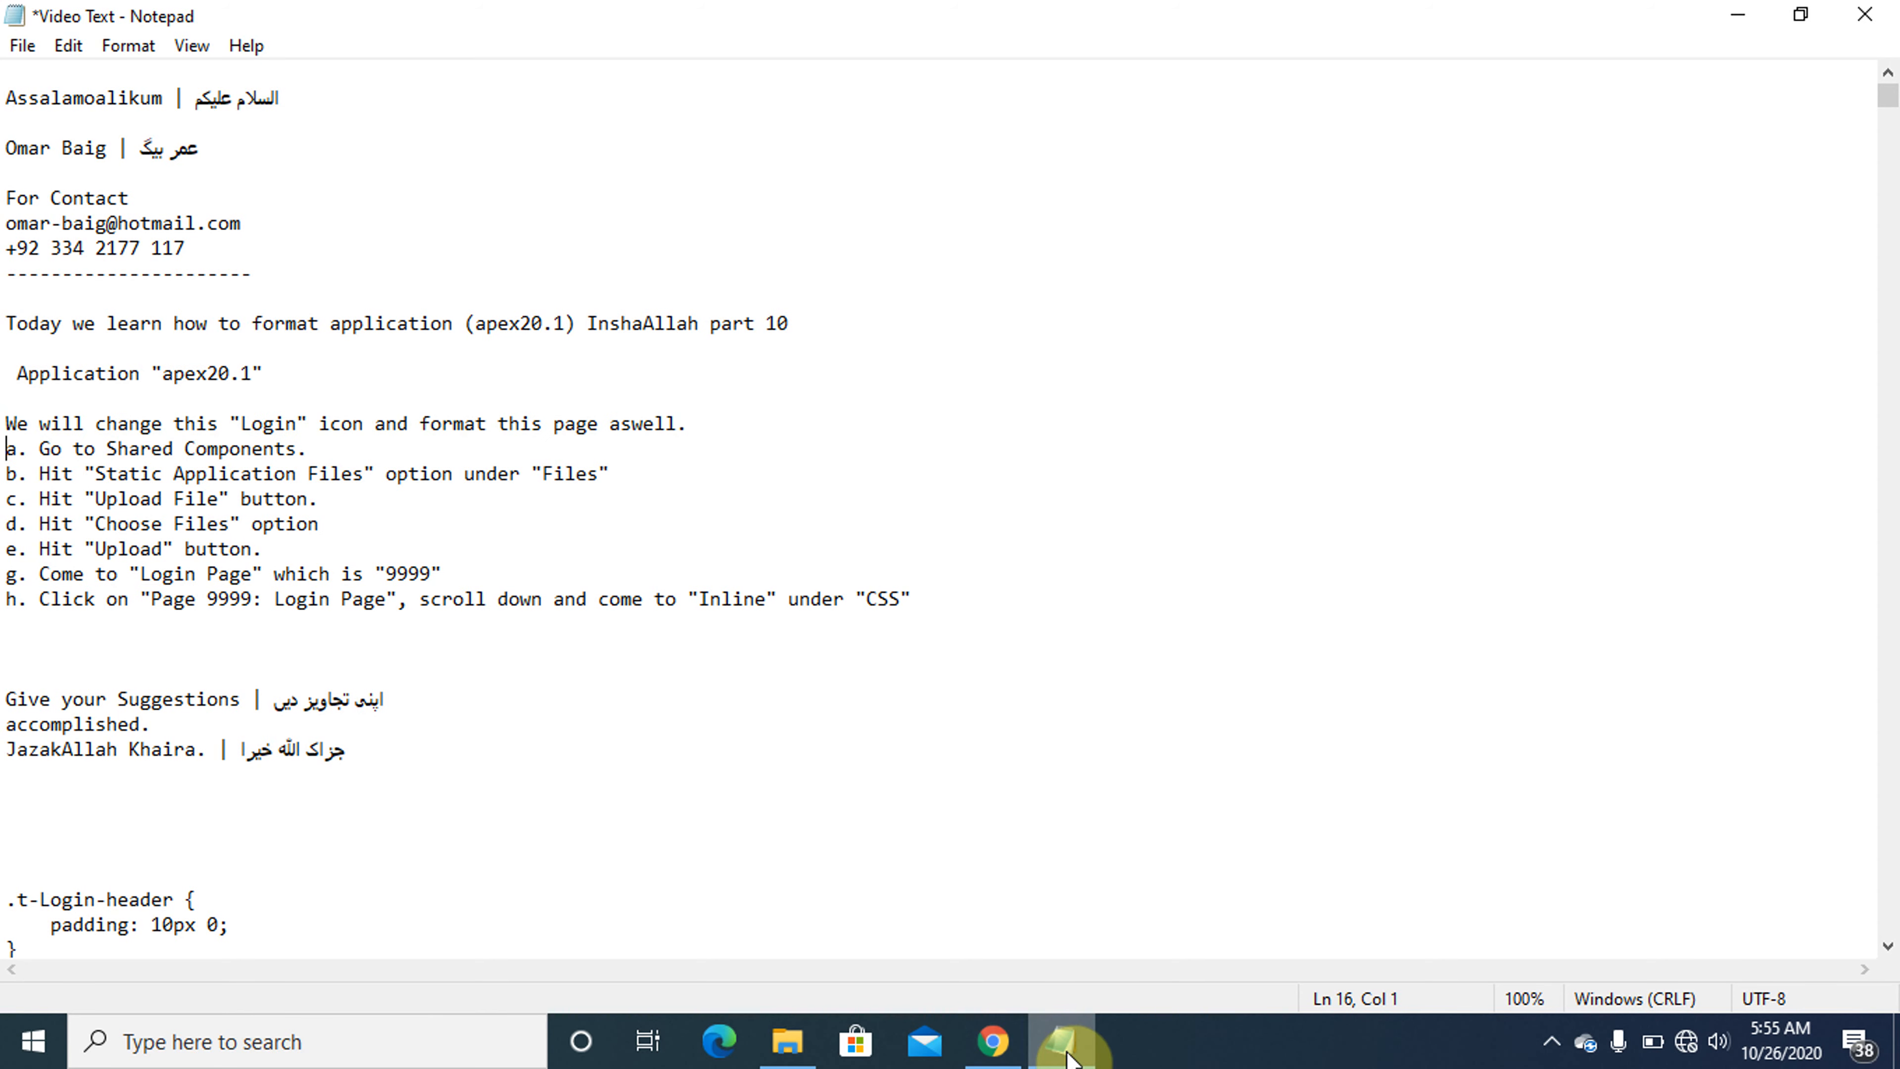
left_click(1068, 1059)
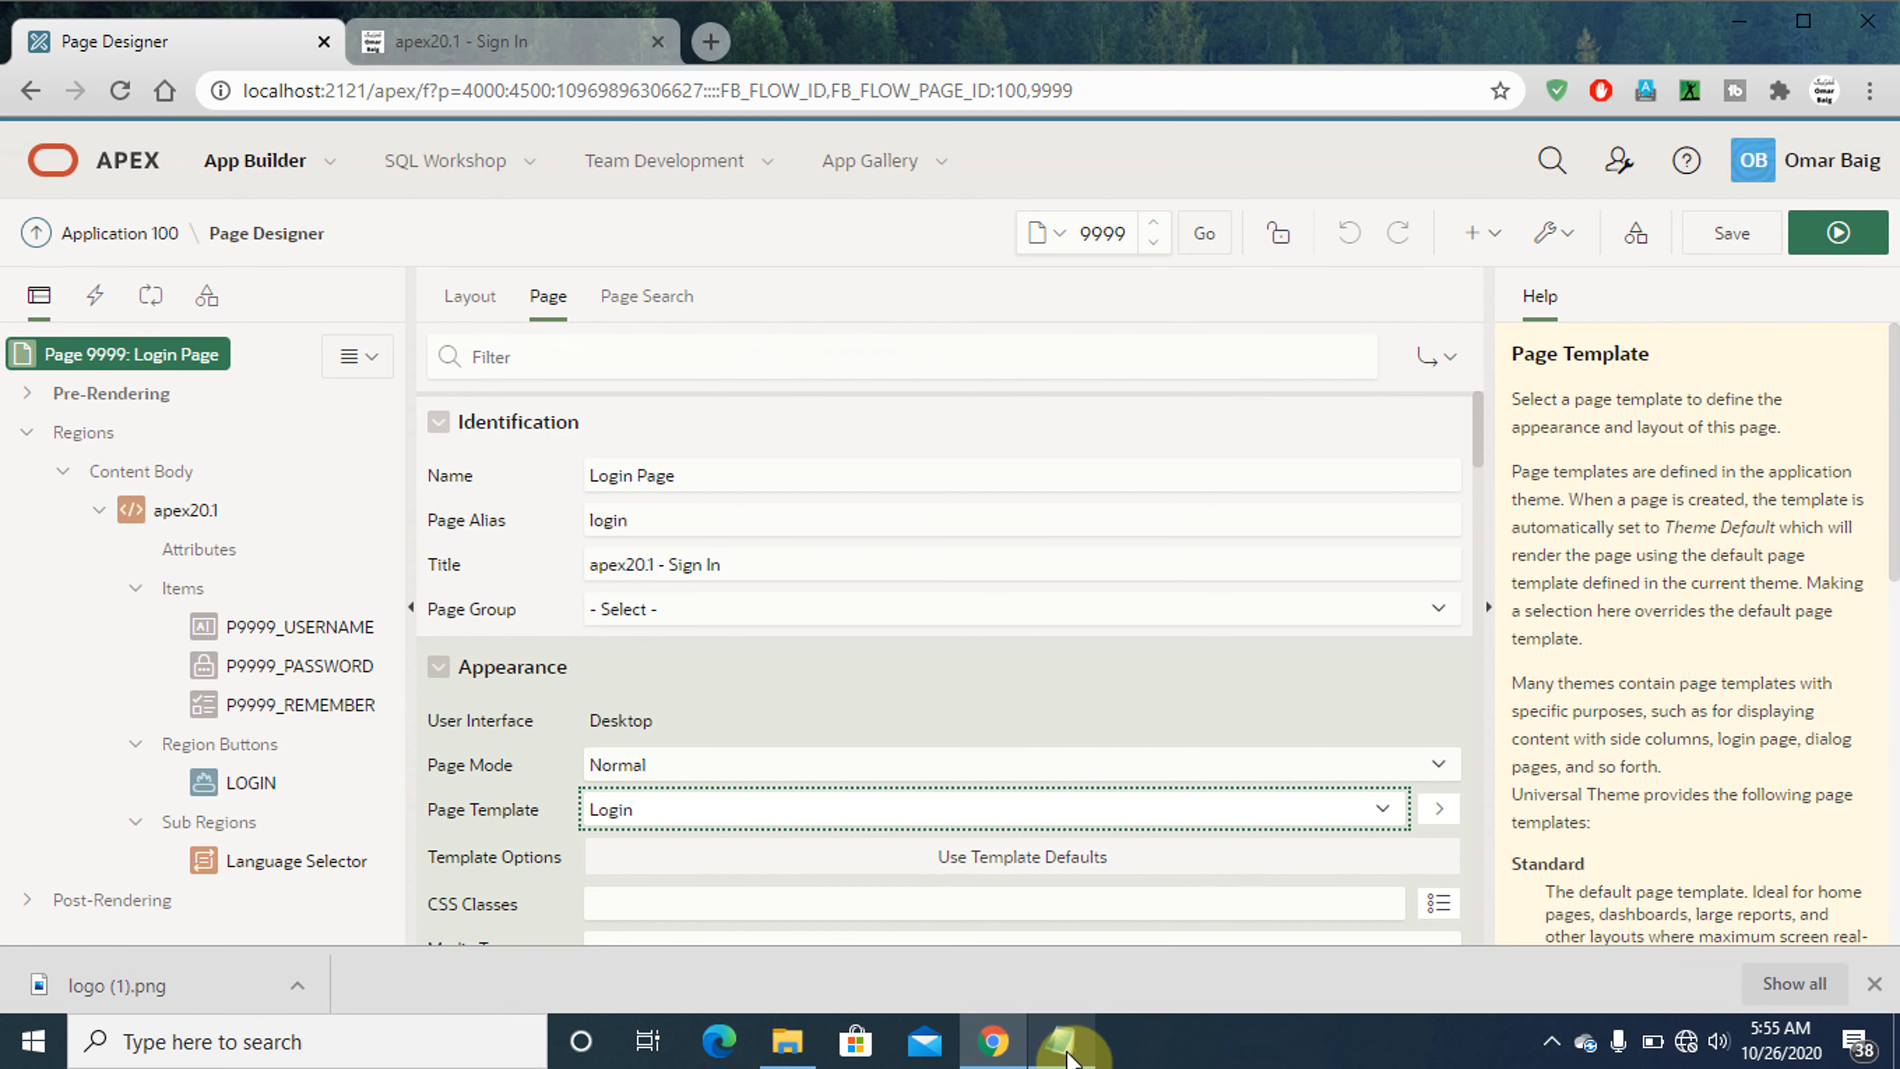
left_click(1068, 1059)
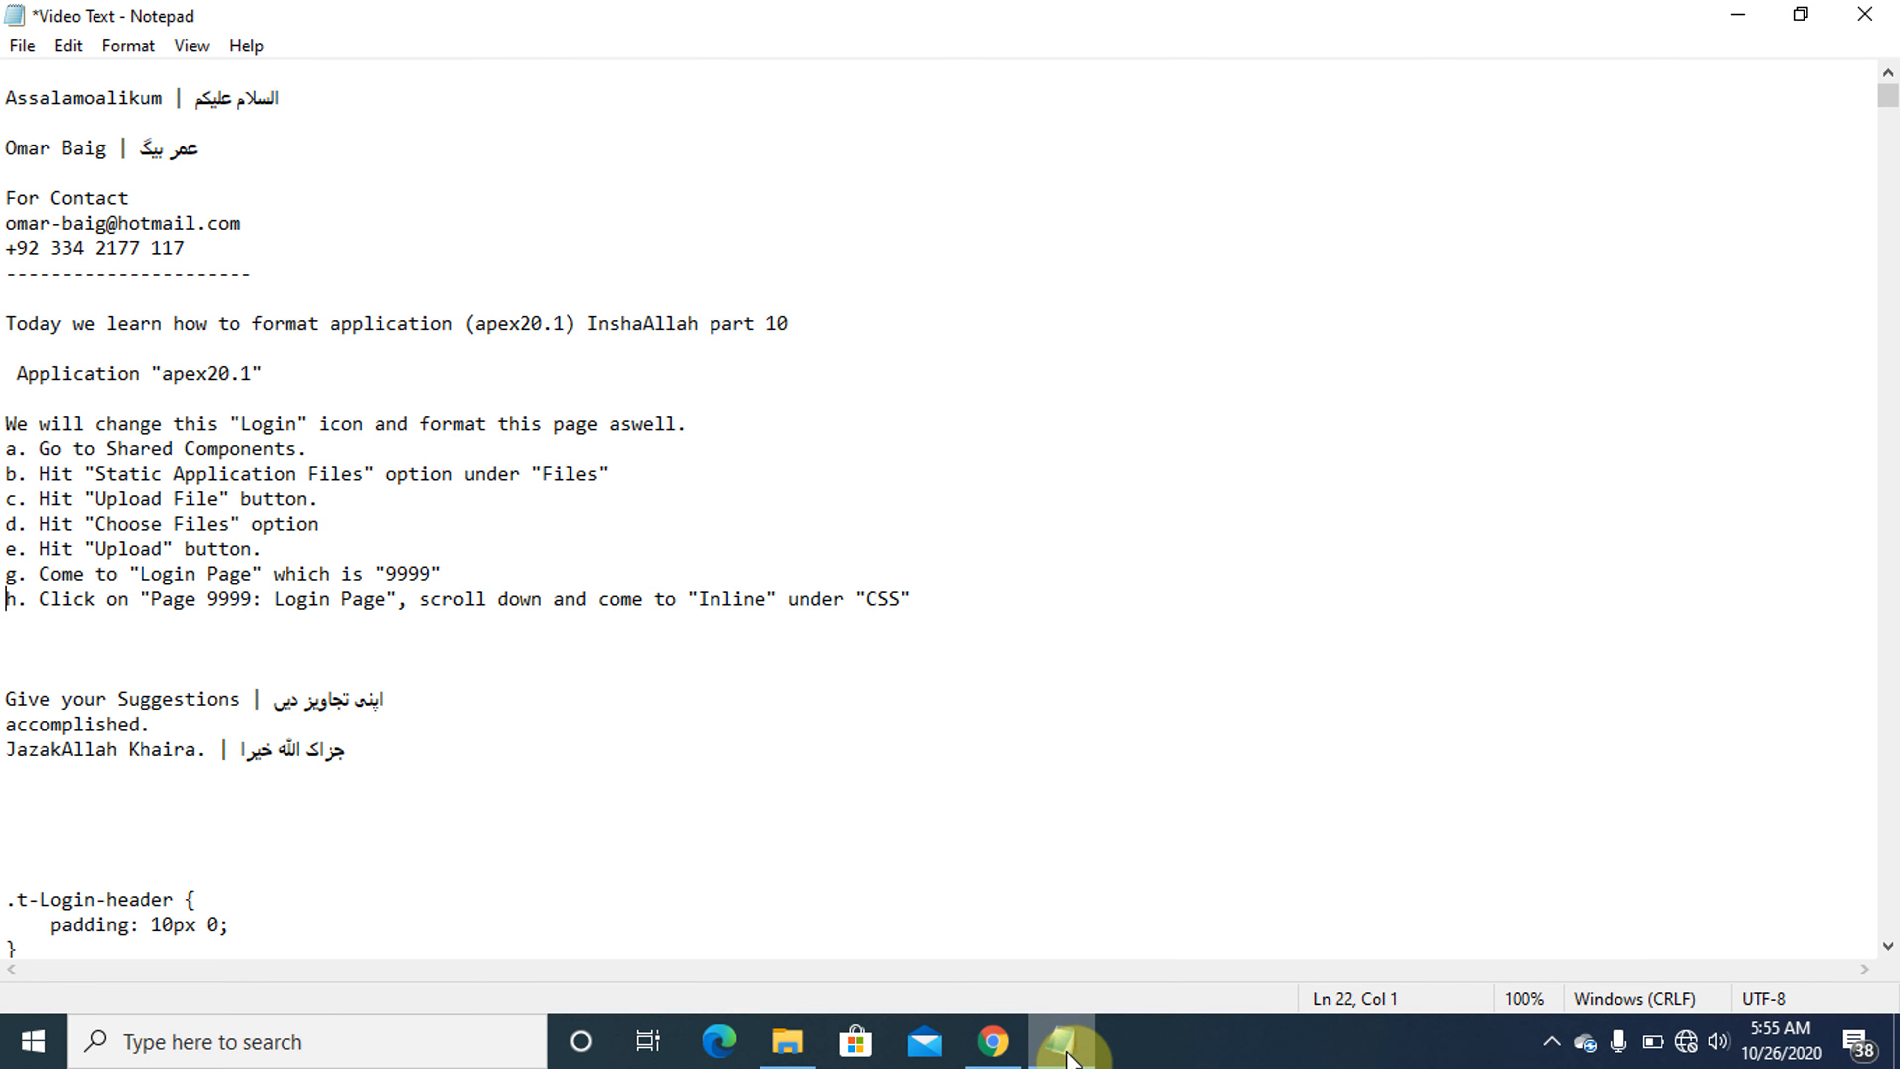
type("S")
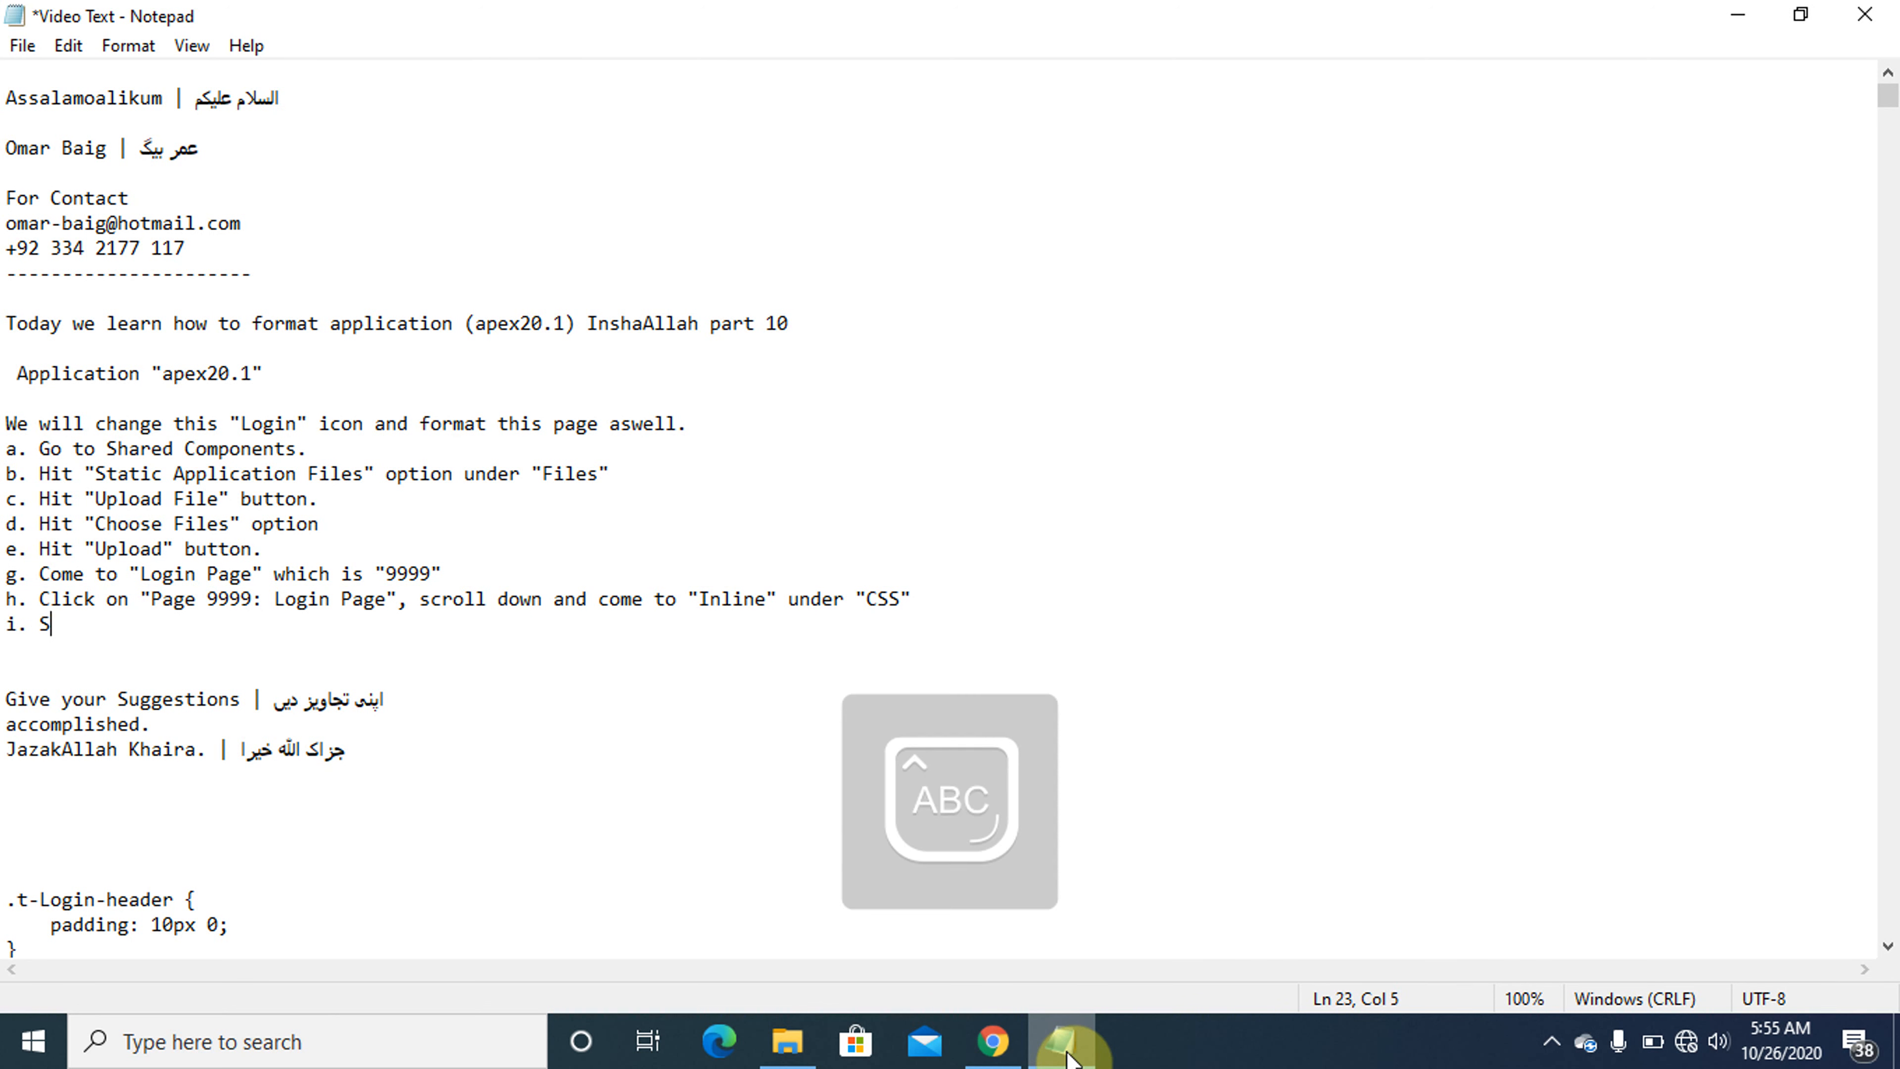
type("elect \"Marque\"")
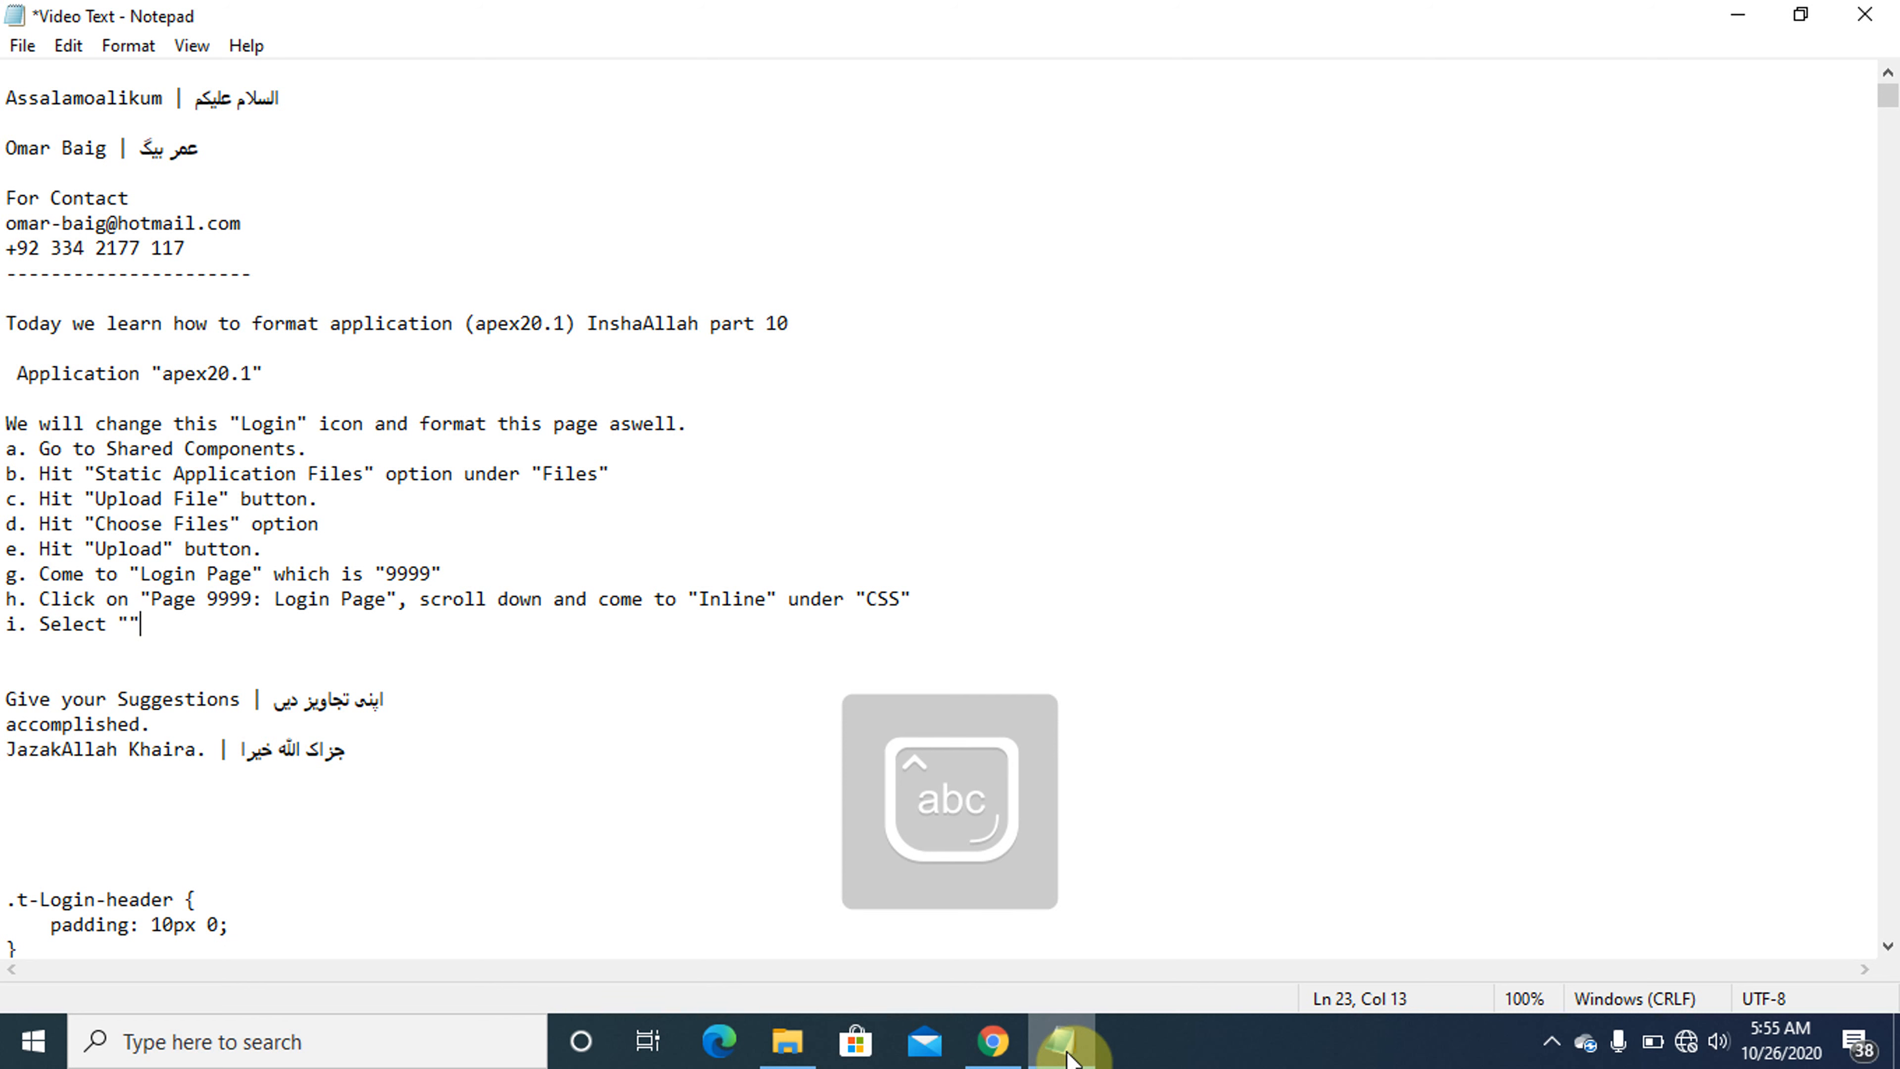
key("Left")
type("Marquee\"")
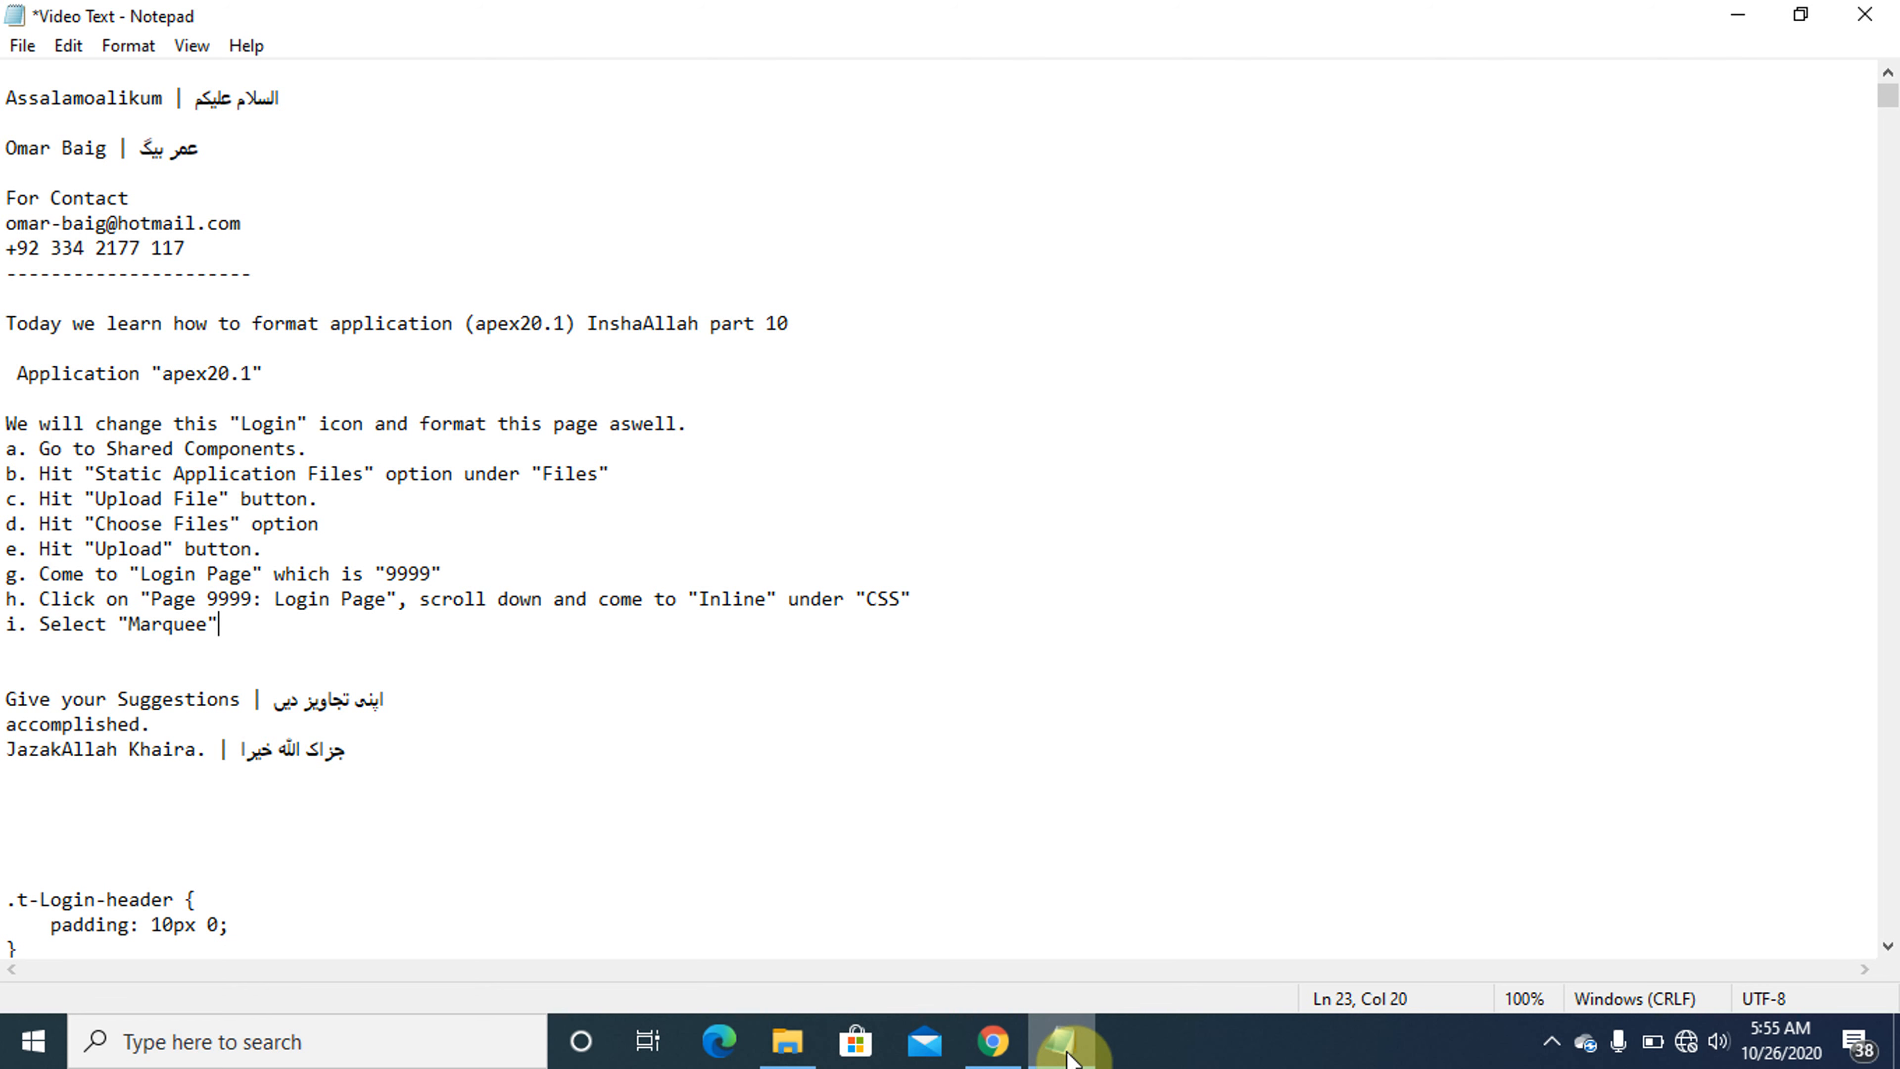
type(" from \"\"")
- Complete instruction i with 'from "Page Template" drop down under "Appearance"', checking the setting's name in Page Designer
key("Left")
left_click(1066, 1048)
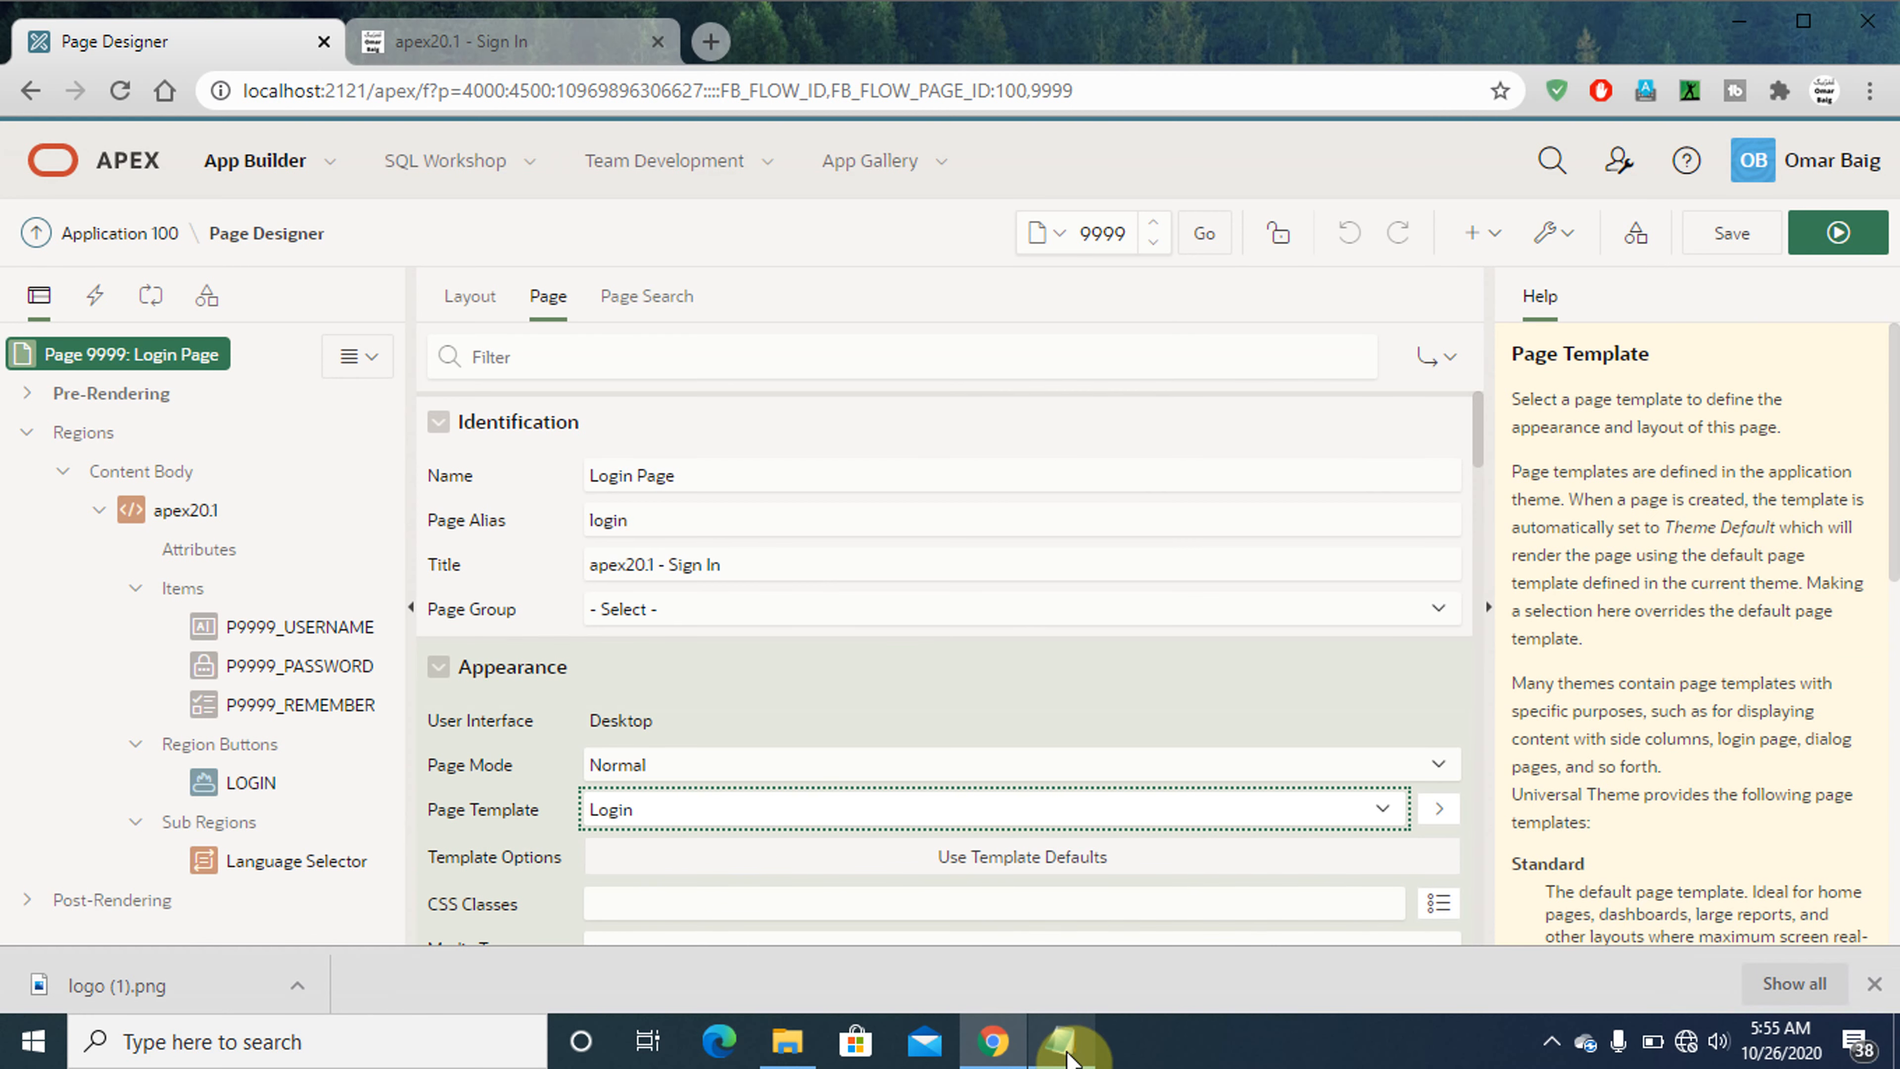
left_click(1069, 1057)
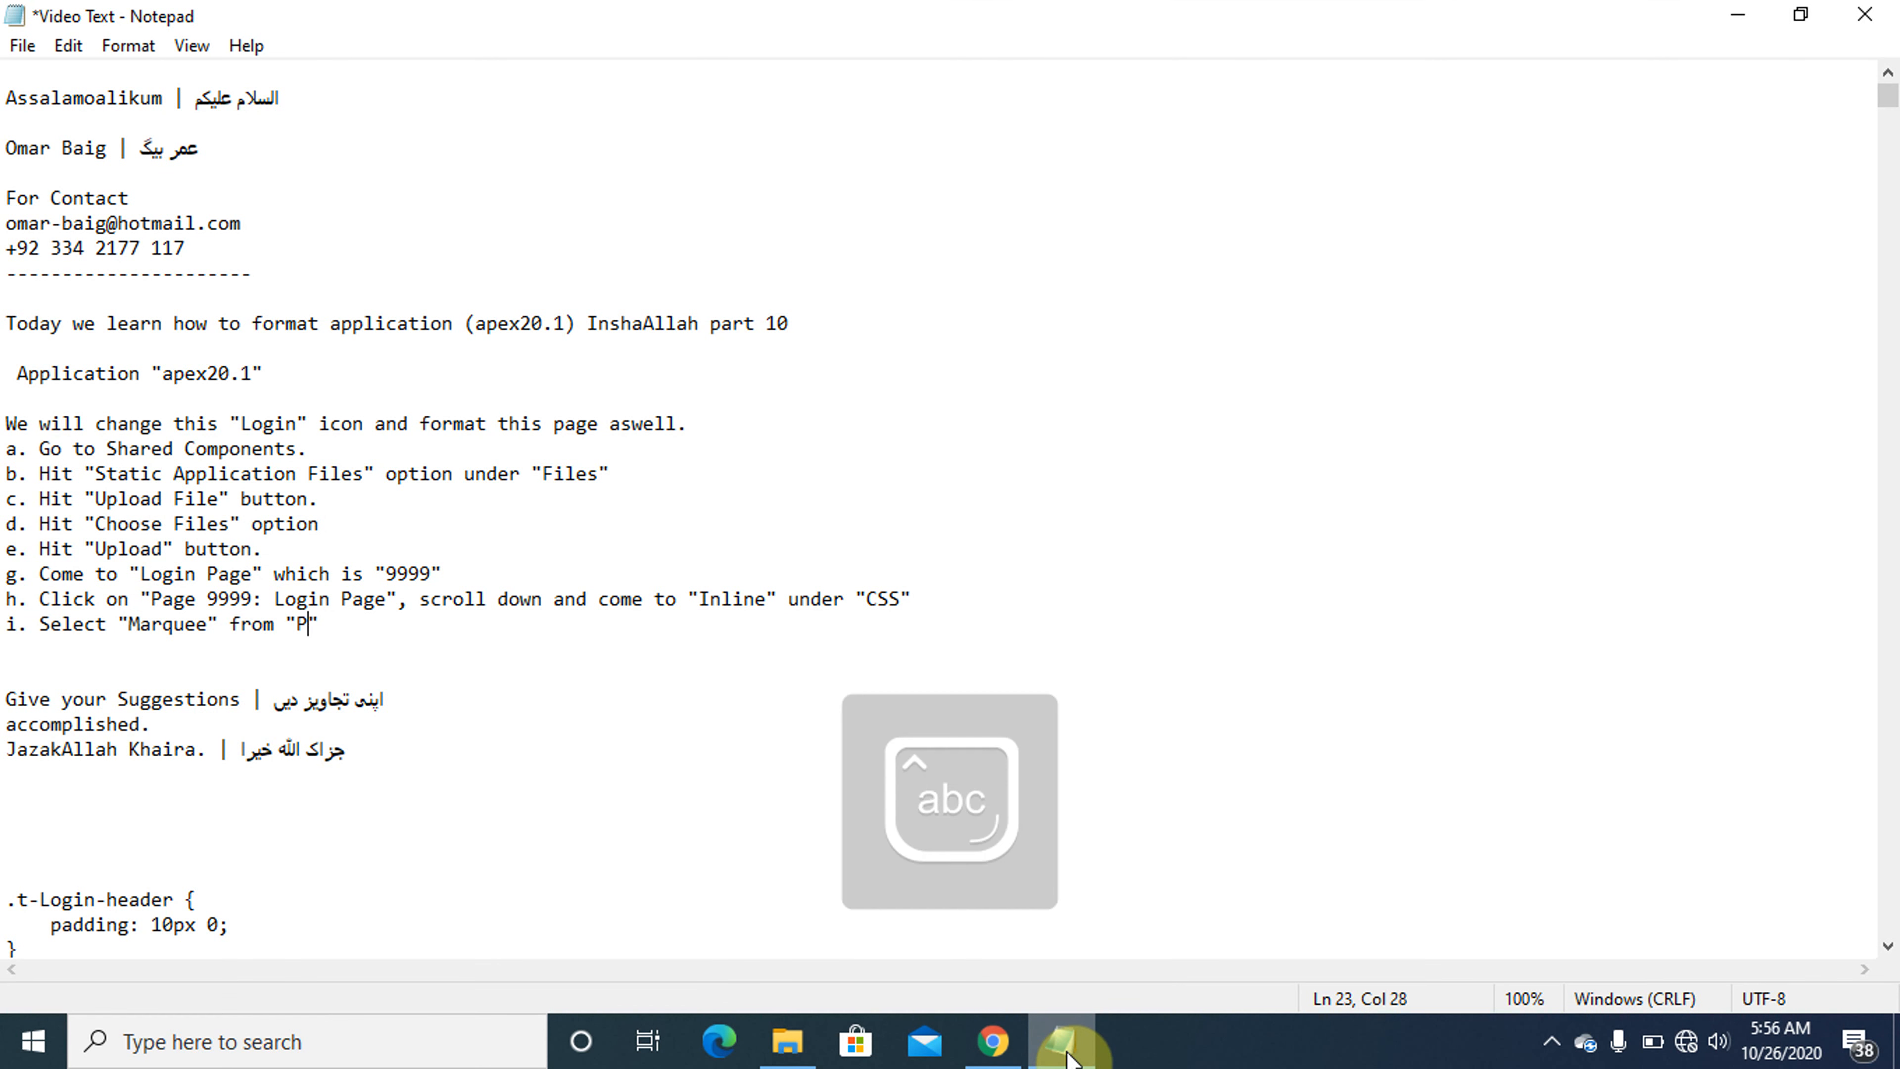
type("Page Template\" drop down")
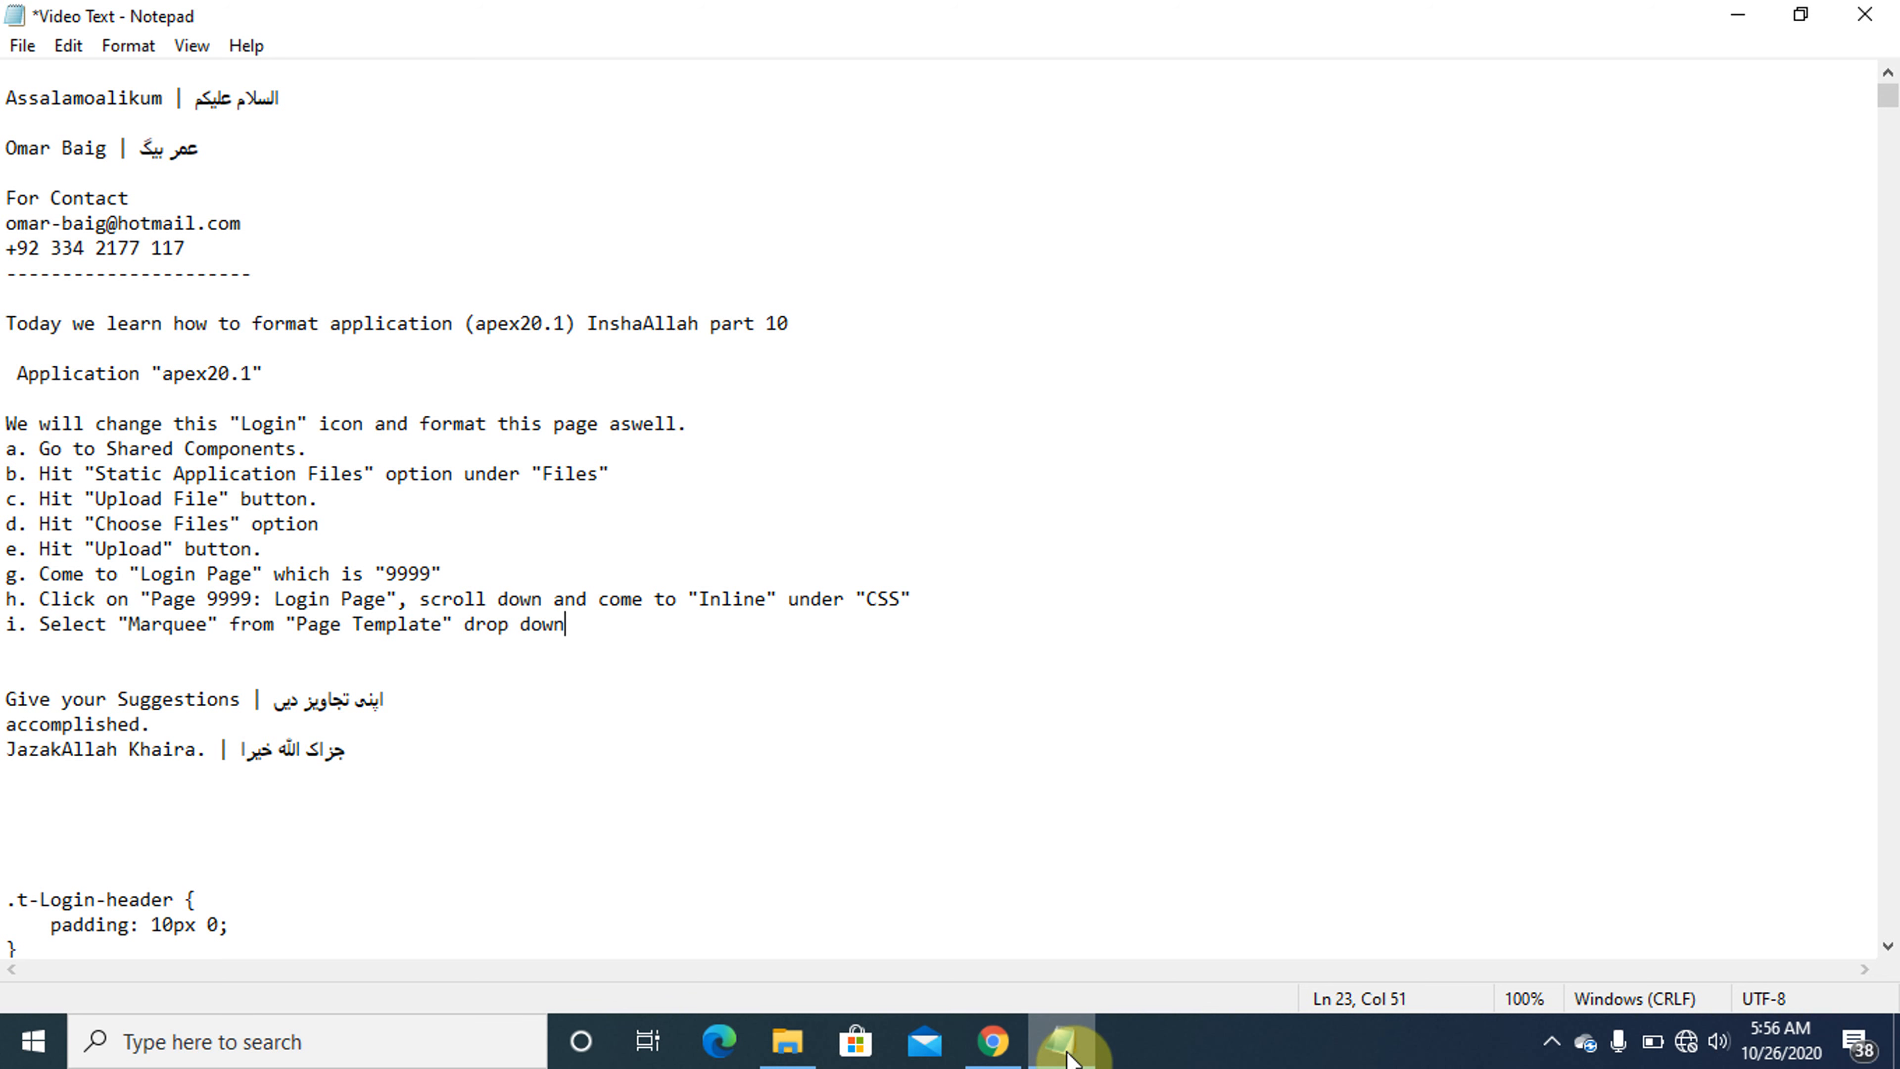
type(" under \"Appea")
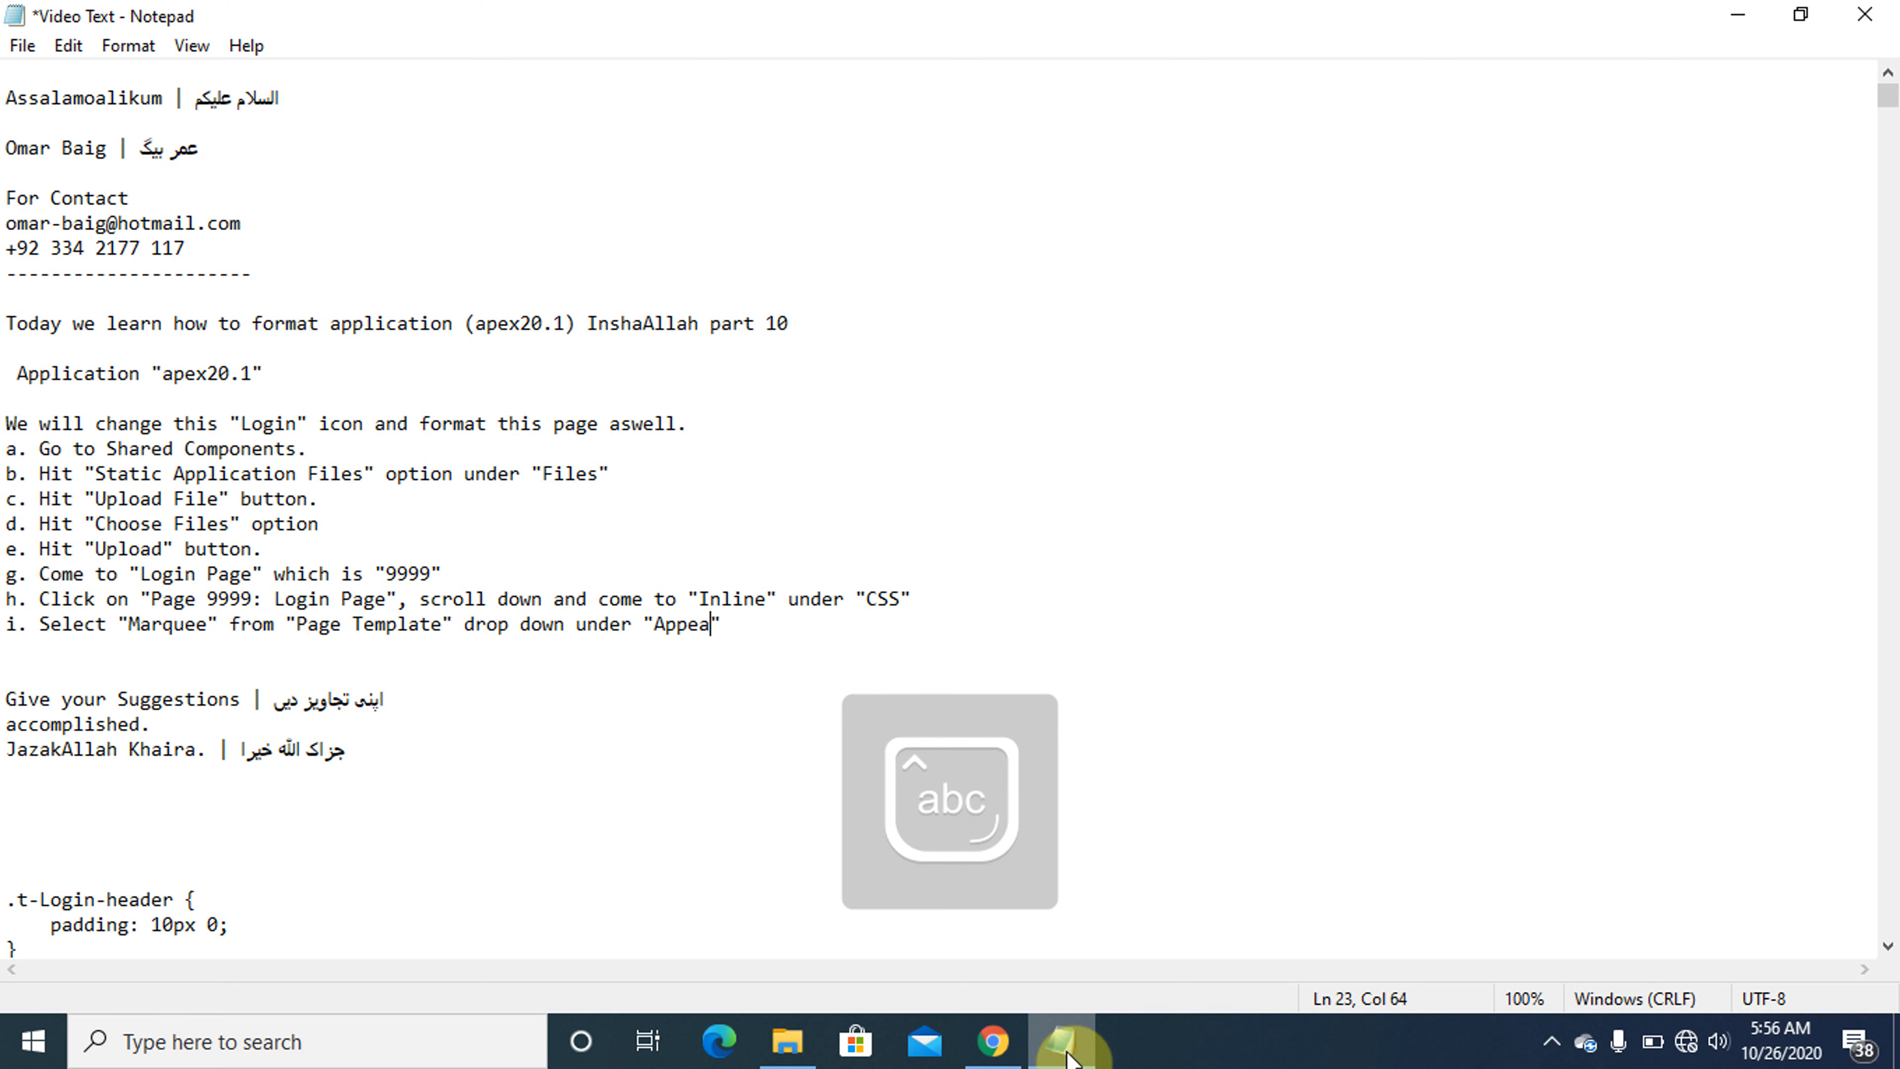
type("rance")
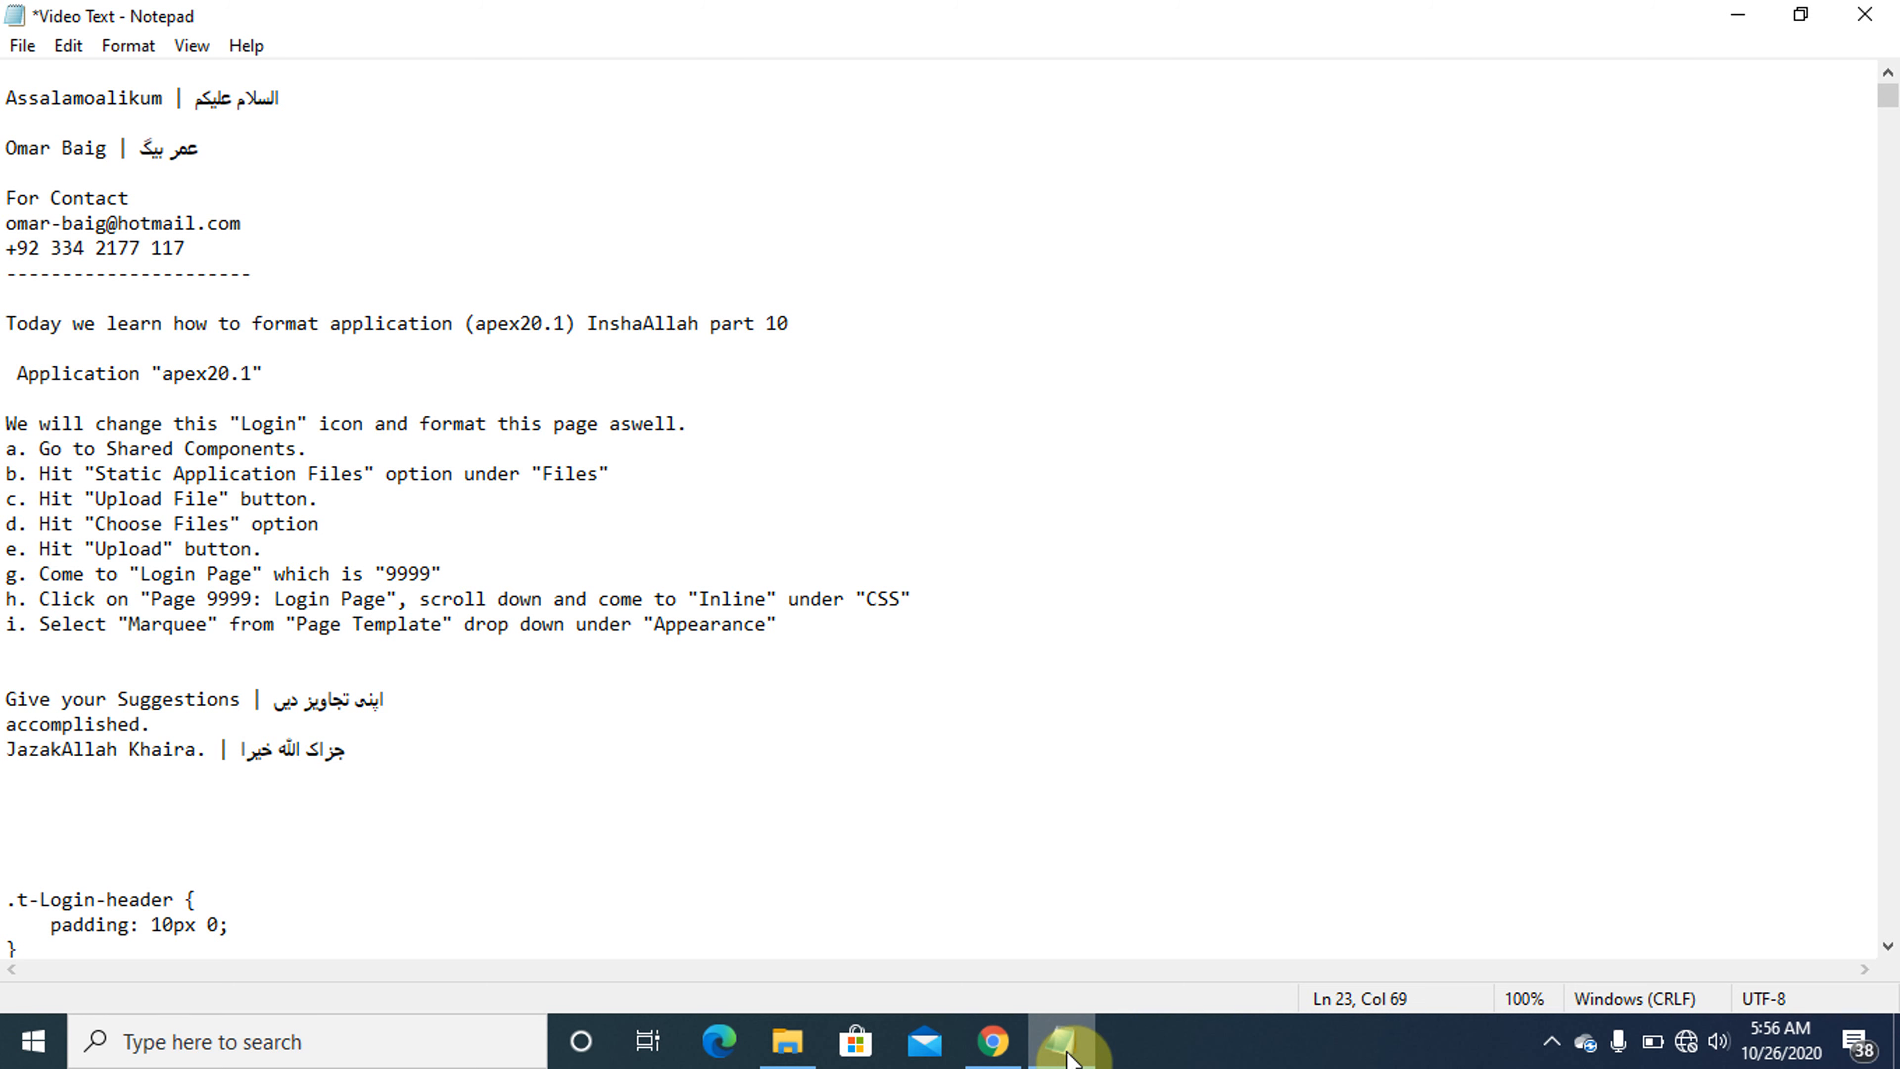
- Switch to Chrome, set page 9999's Page Template to Marquee, save and run it, and collapse the sign-in page's side column
left_click(1066, 1048)
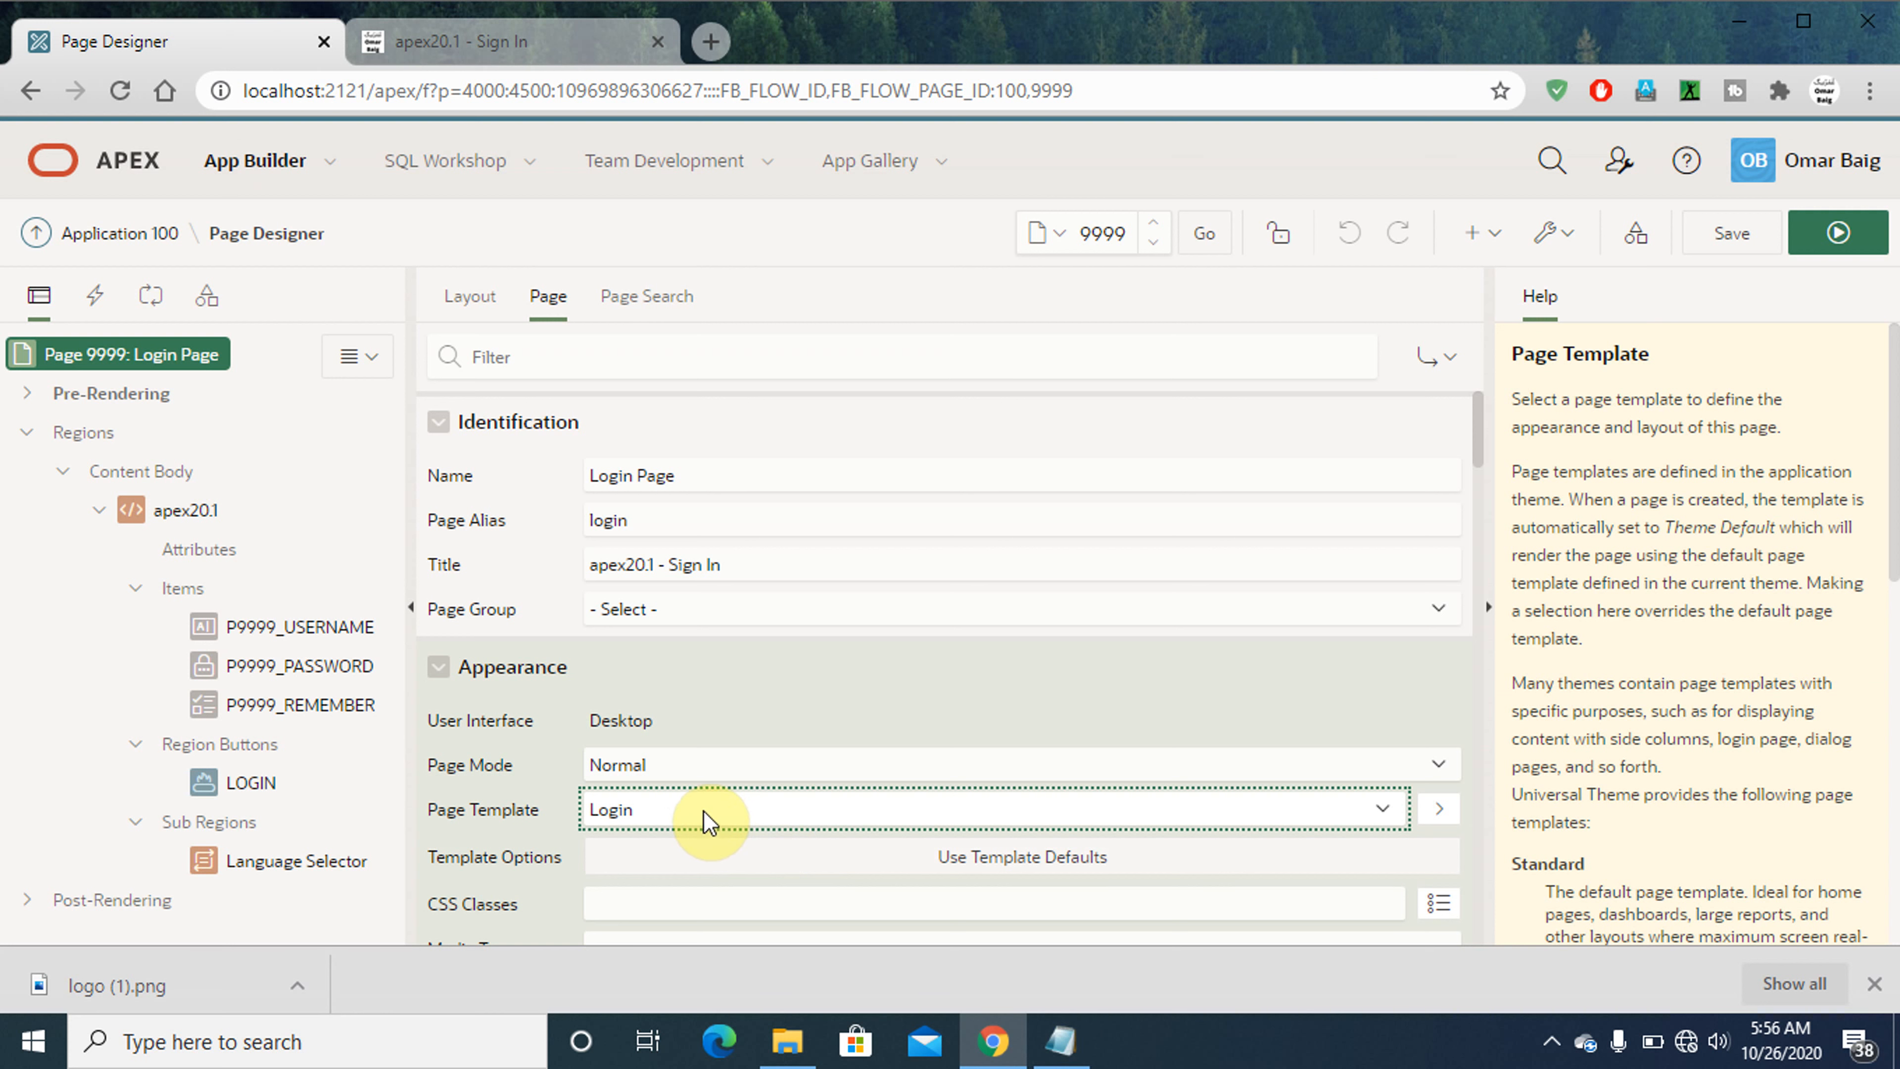
left_click(708, 821)
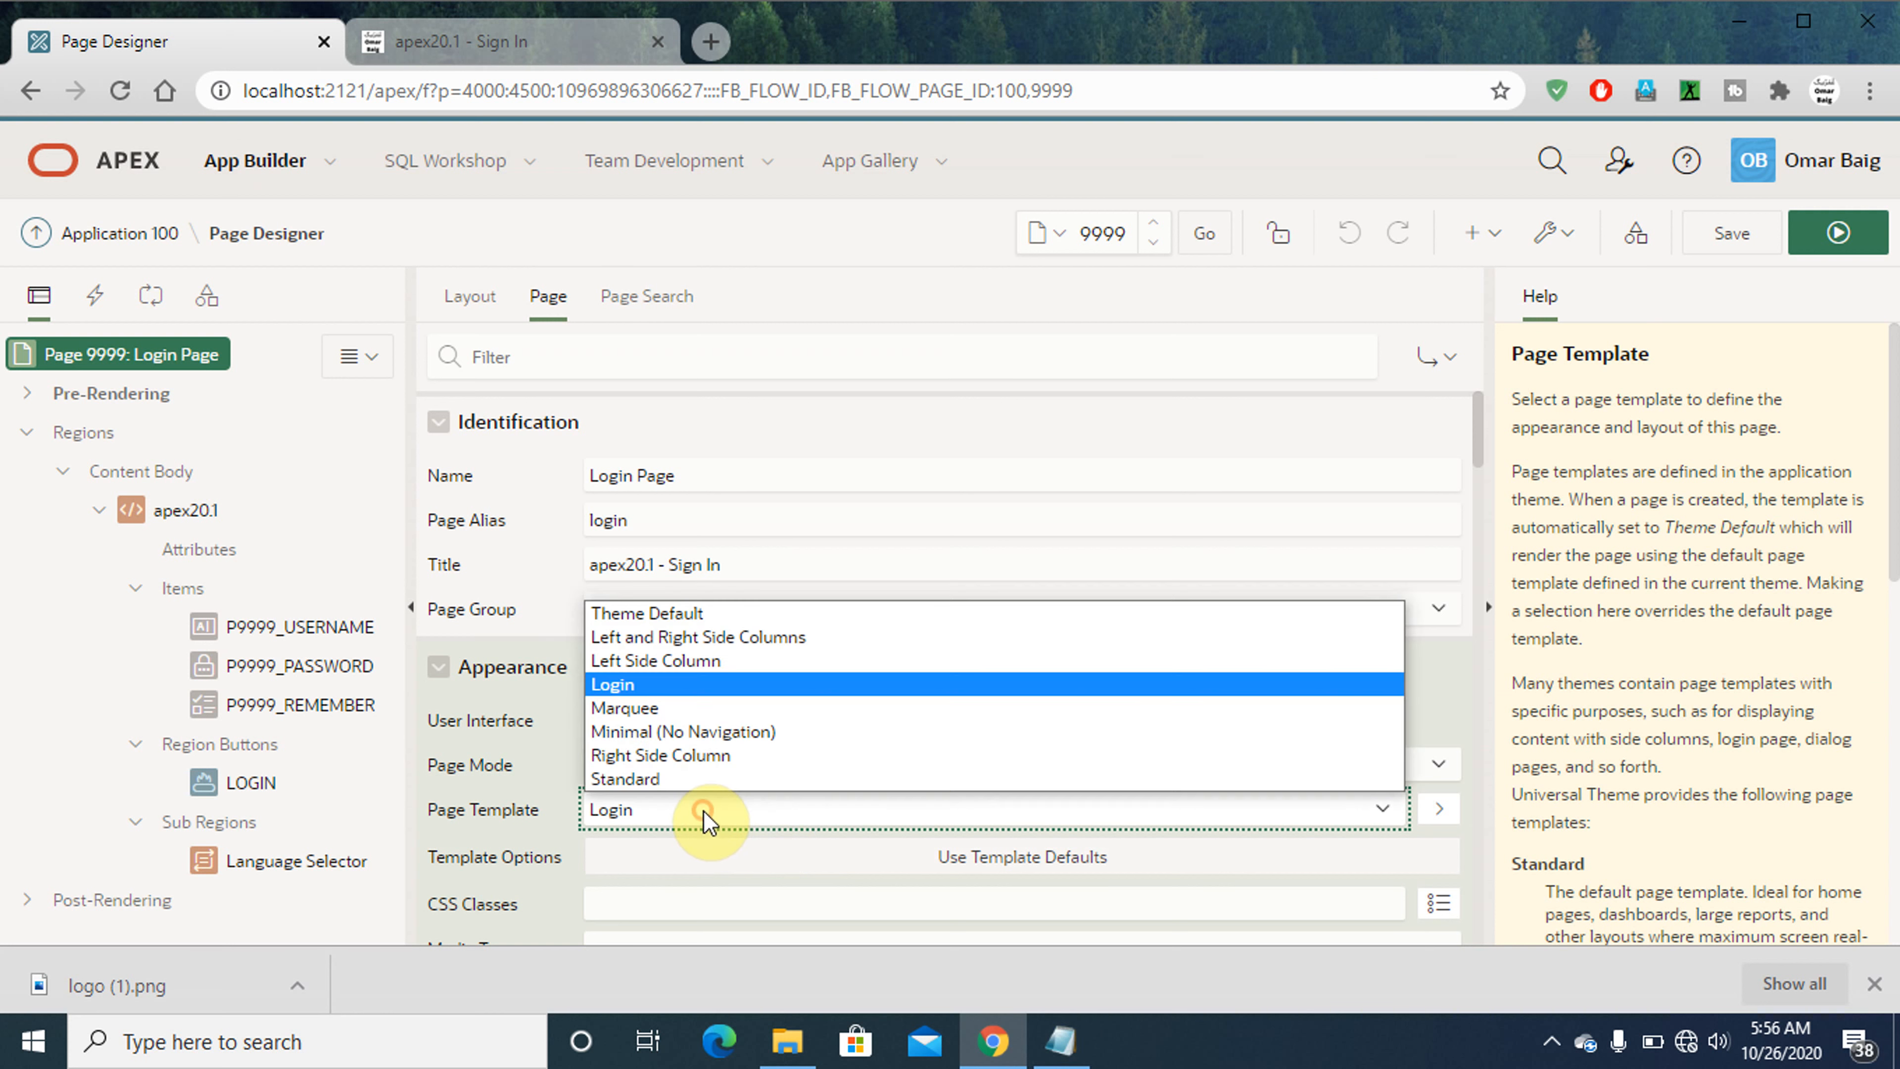
left_click(652, 710)
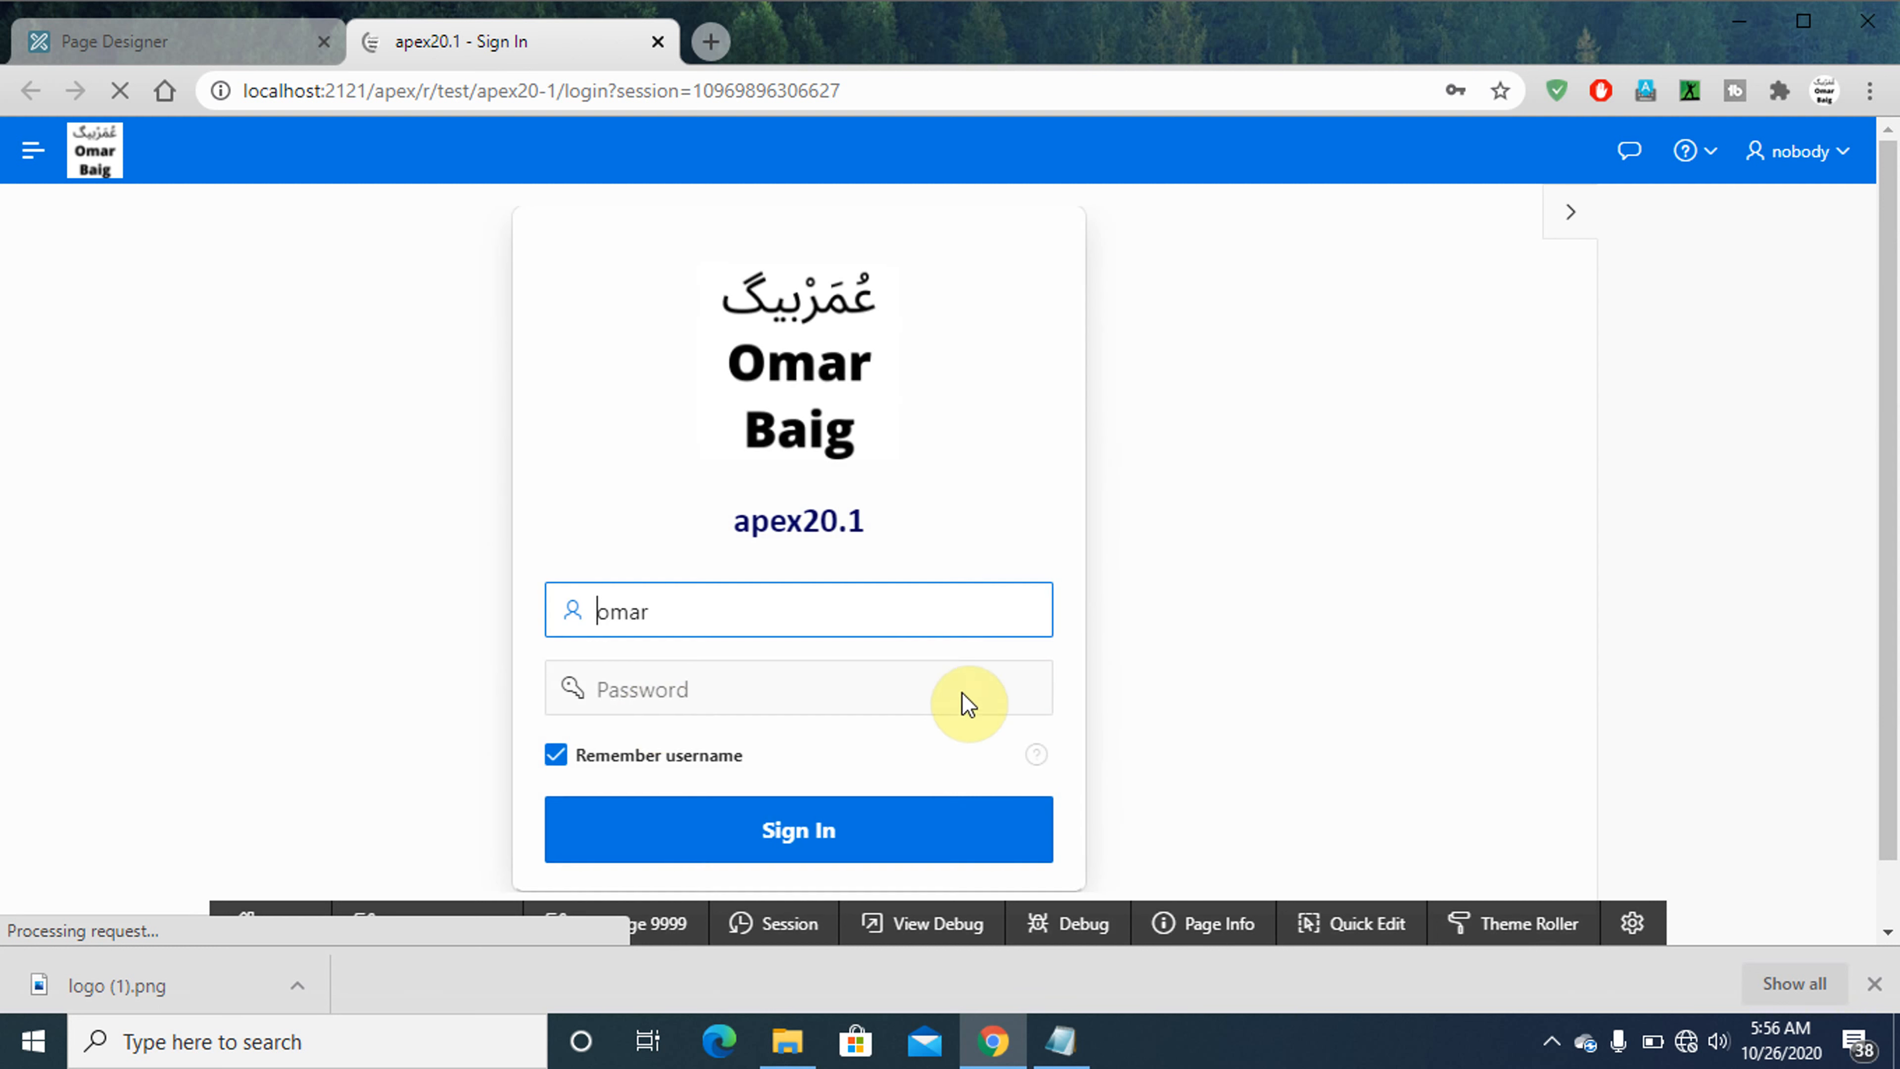
left_click(1564, 219)
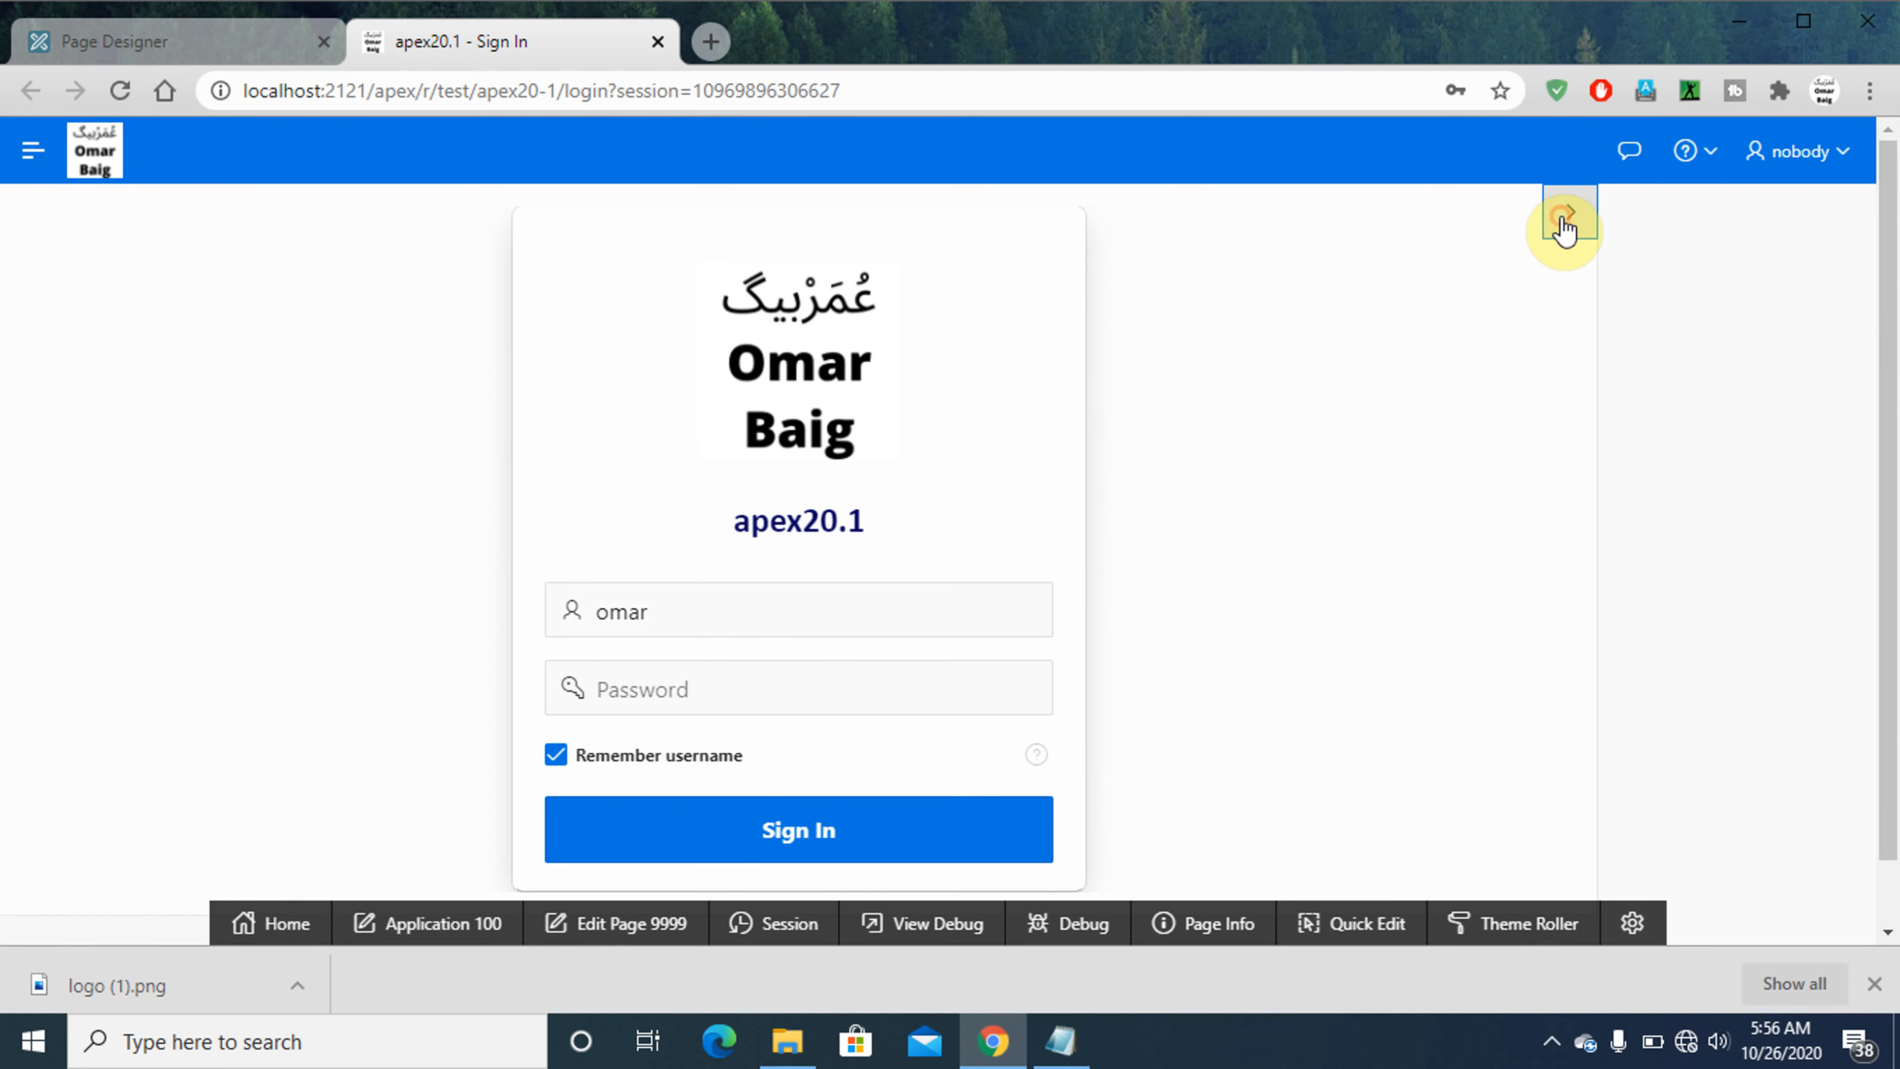
- Try the Left Side Column page template on page 9999, saving and running the page to view the sign-in layout
left_click(153, 47)
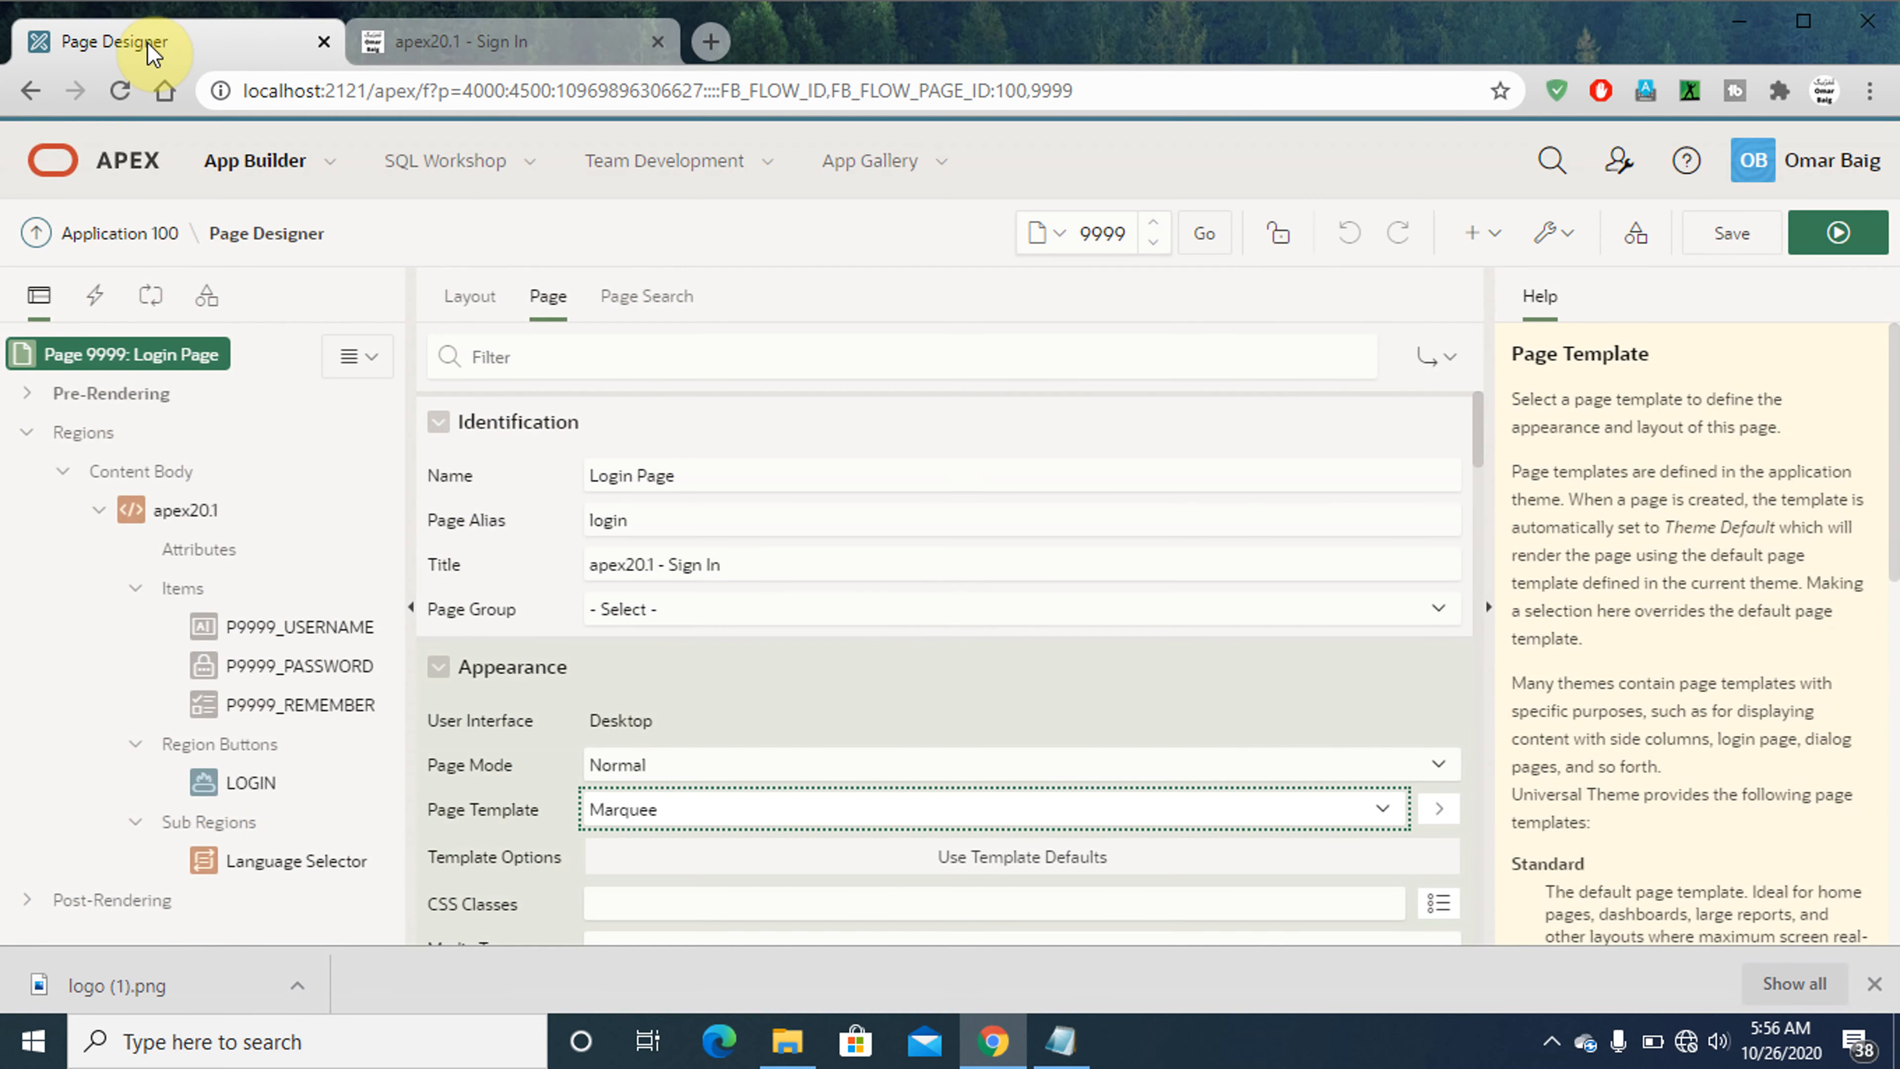
left_click(695, 813)
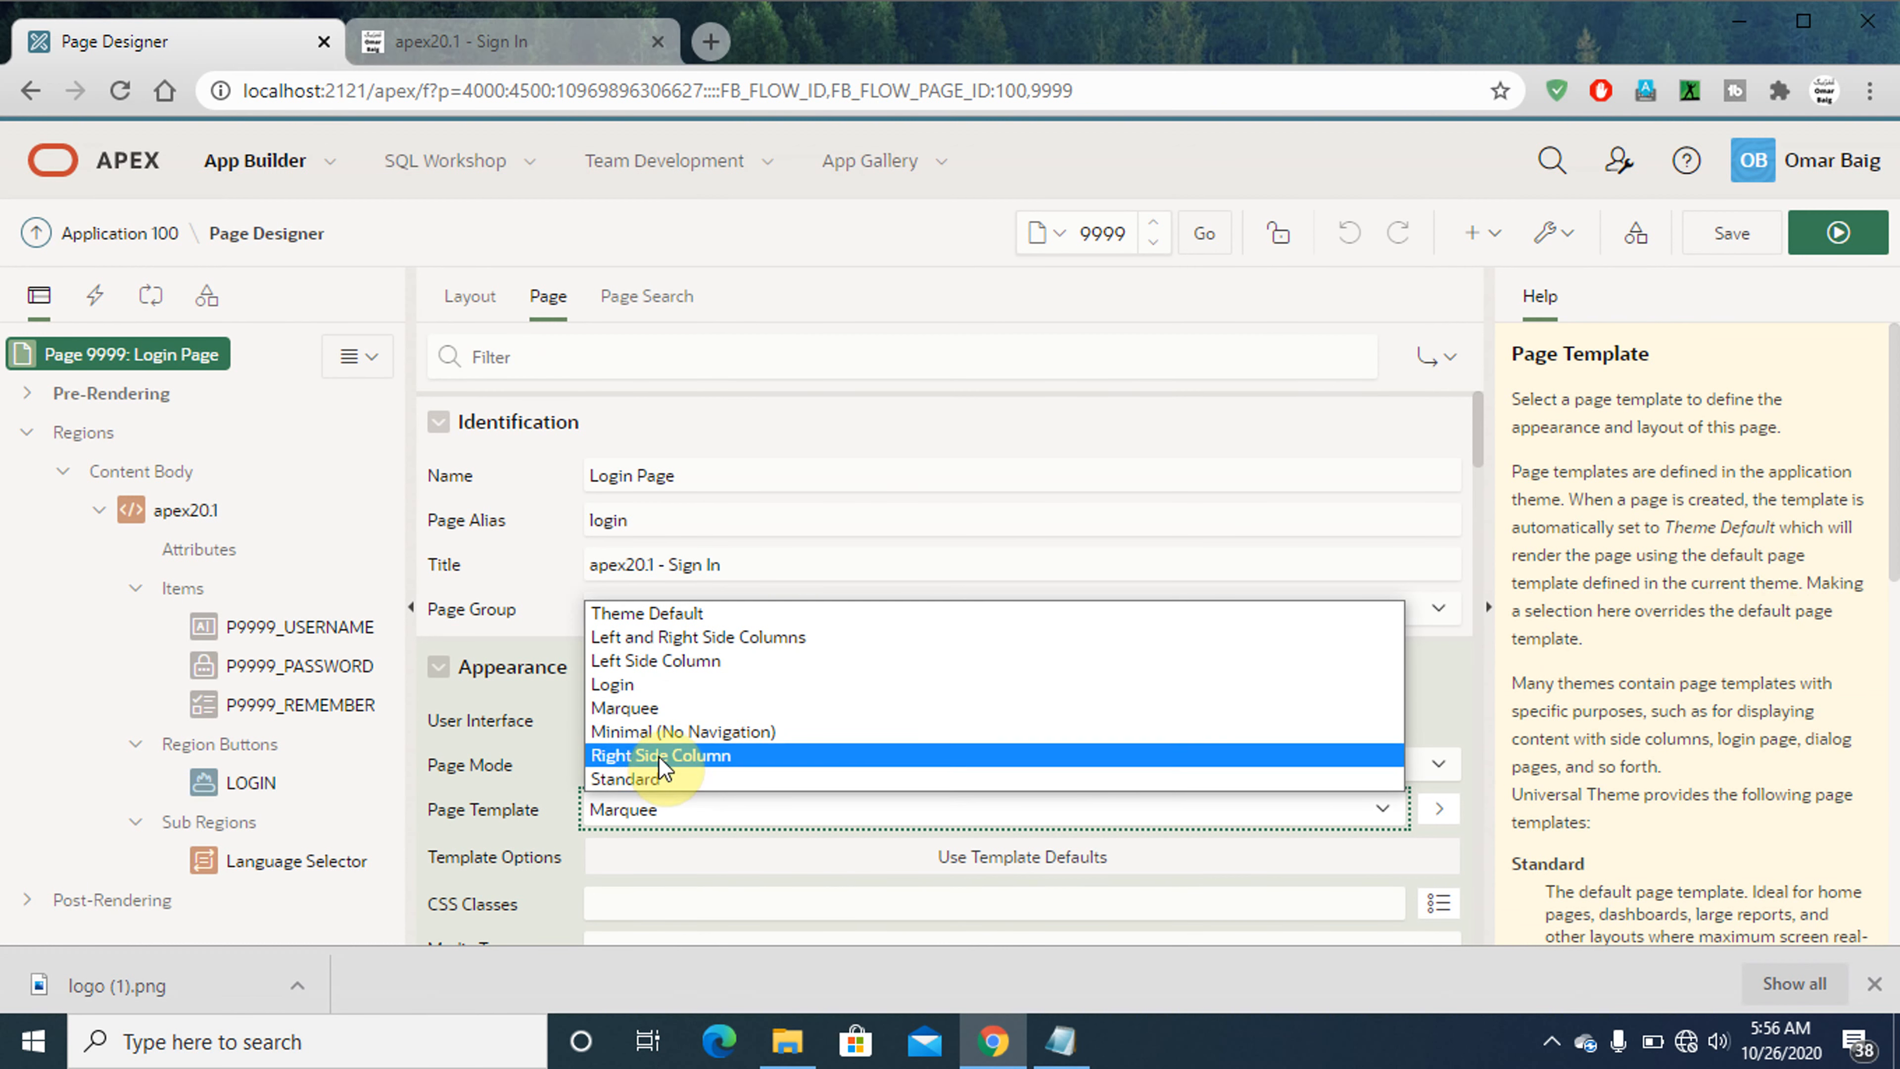
left_click(671, 666)
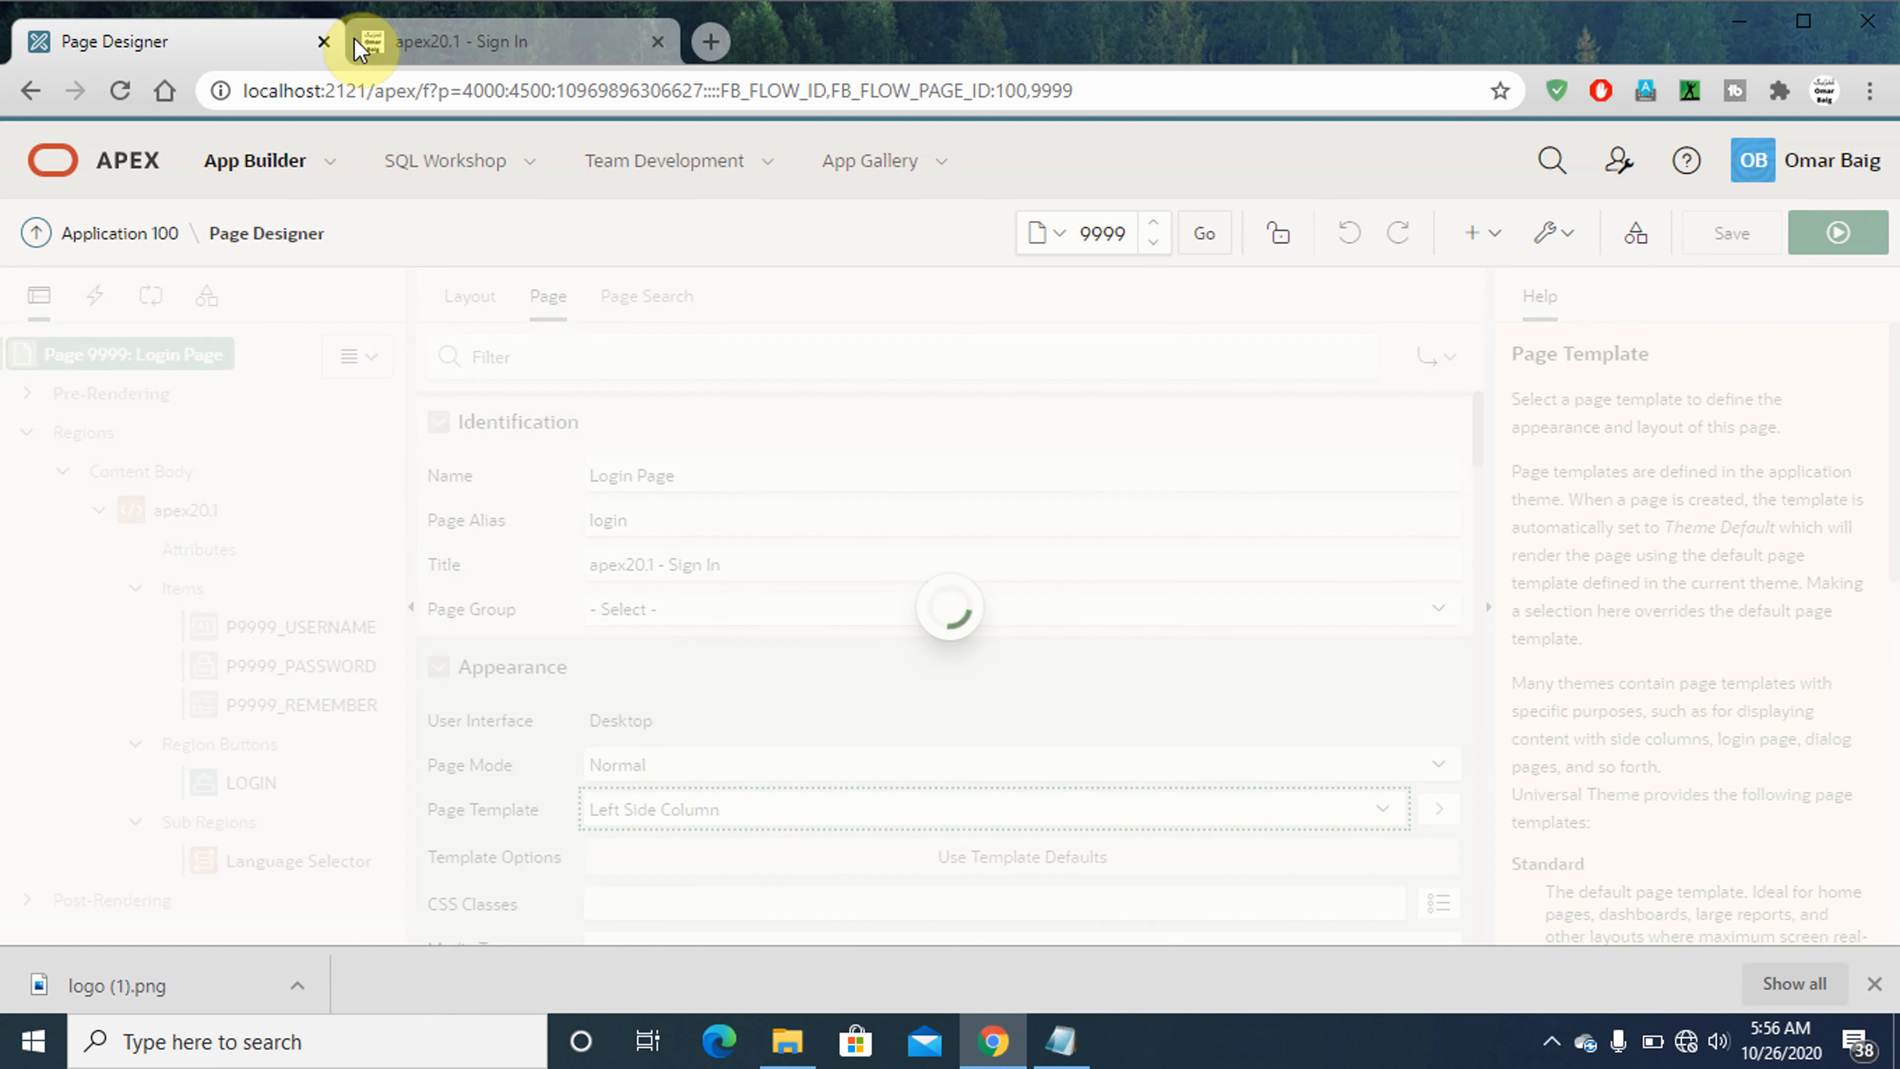
left_click(480, 43)
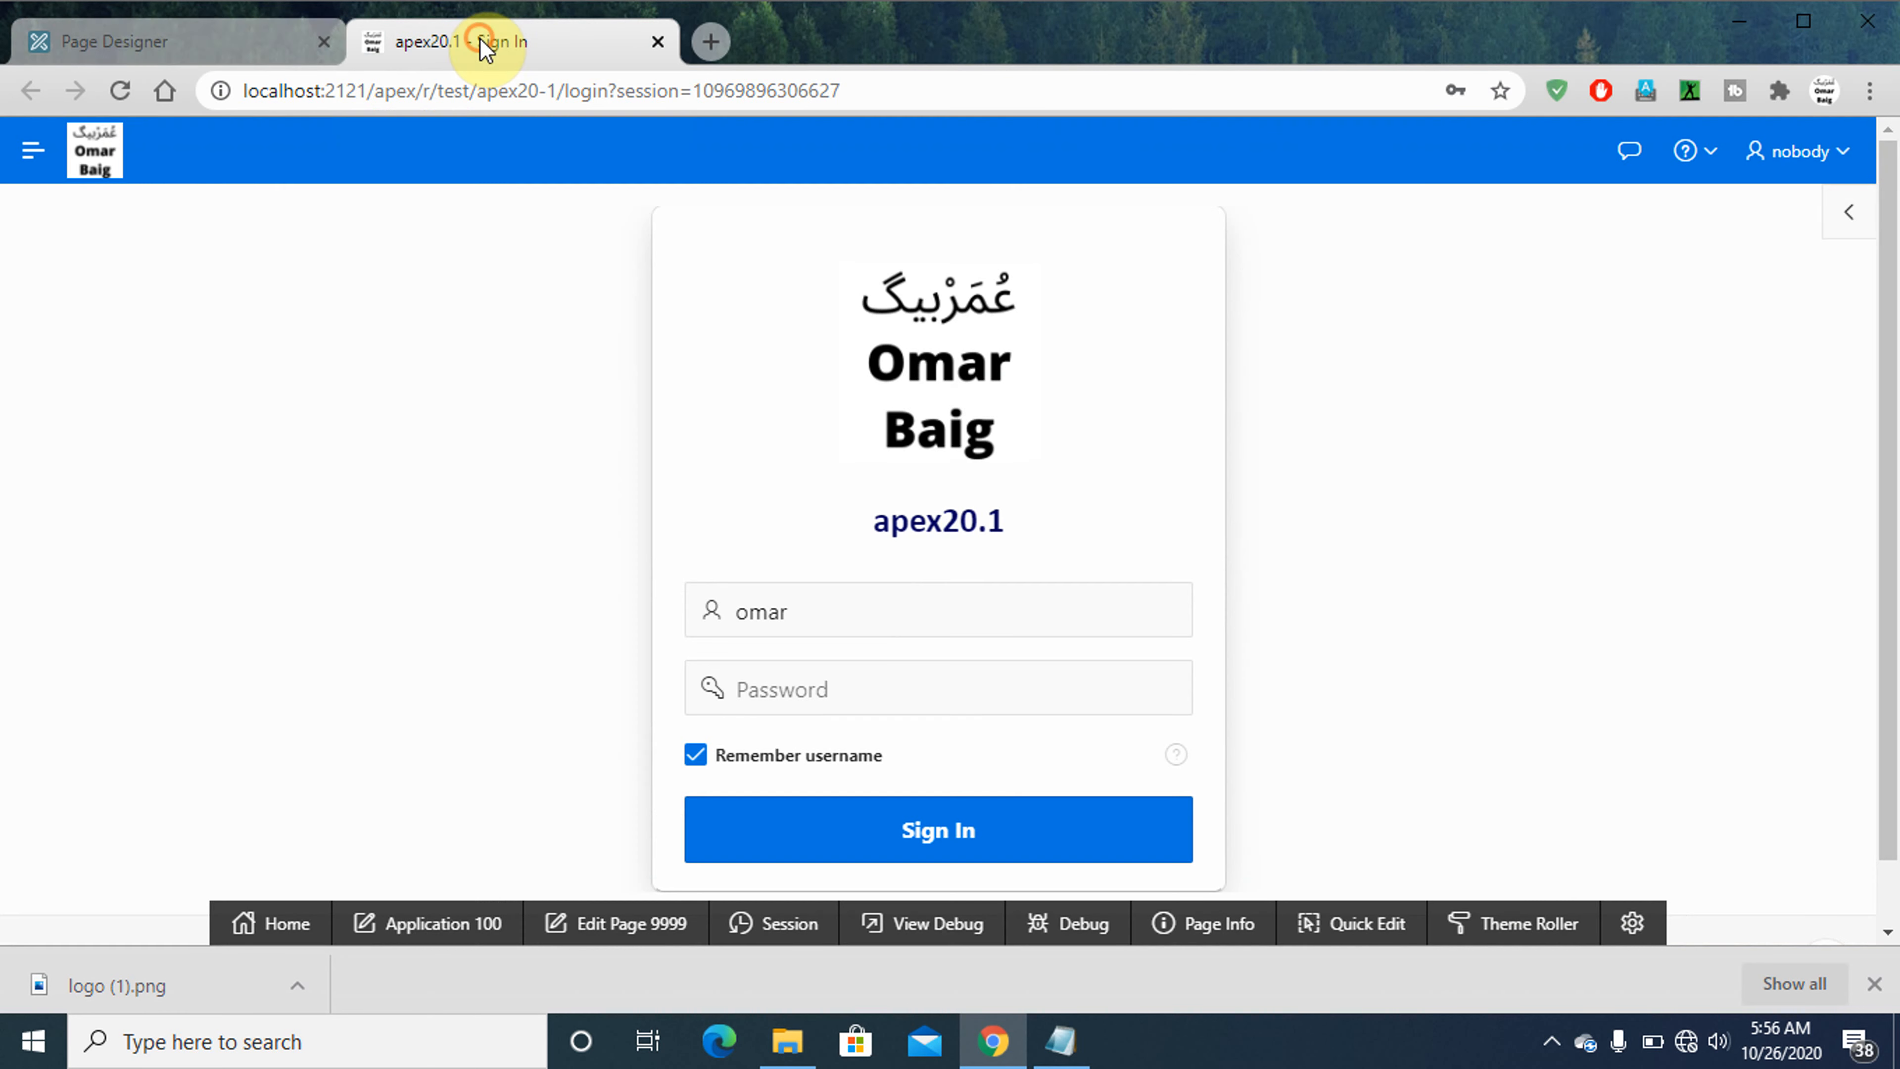
left_click(232, 56)
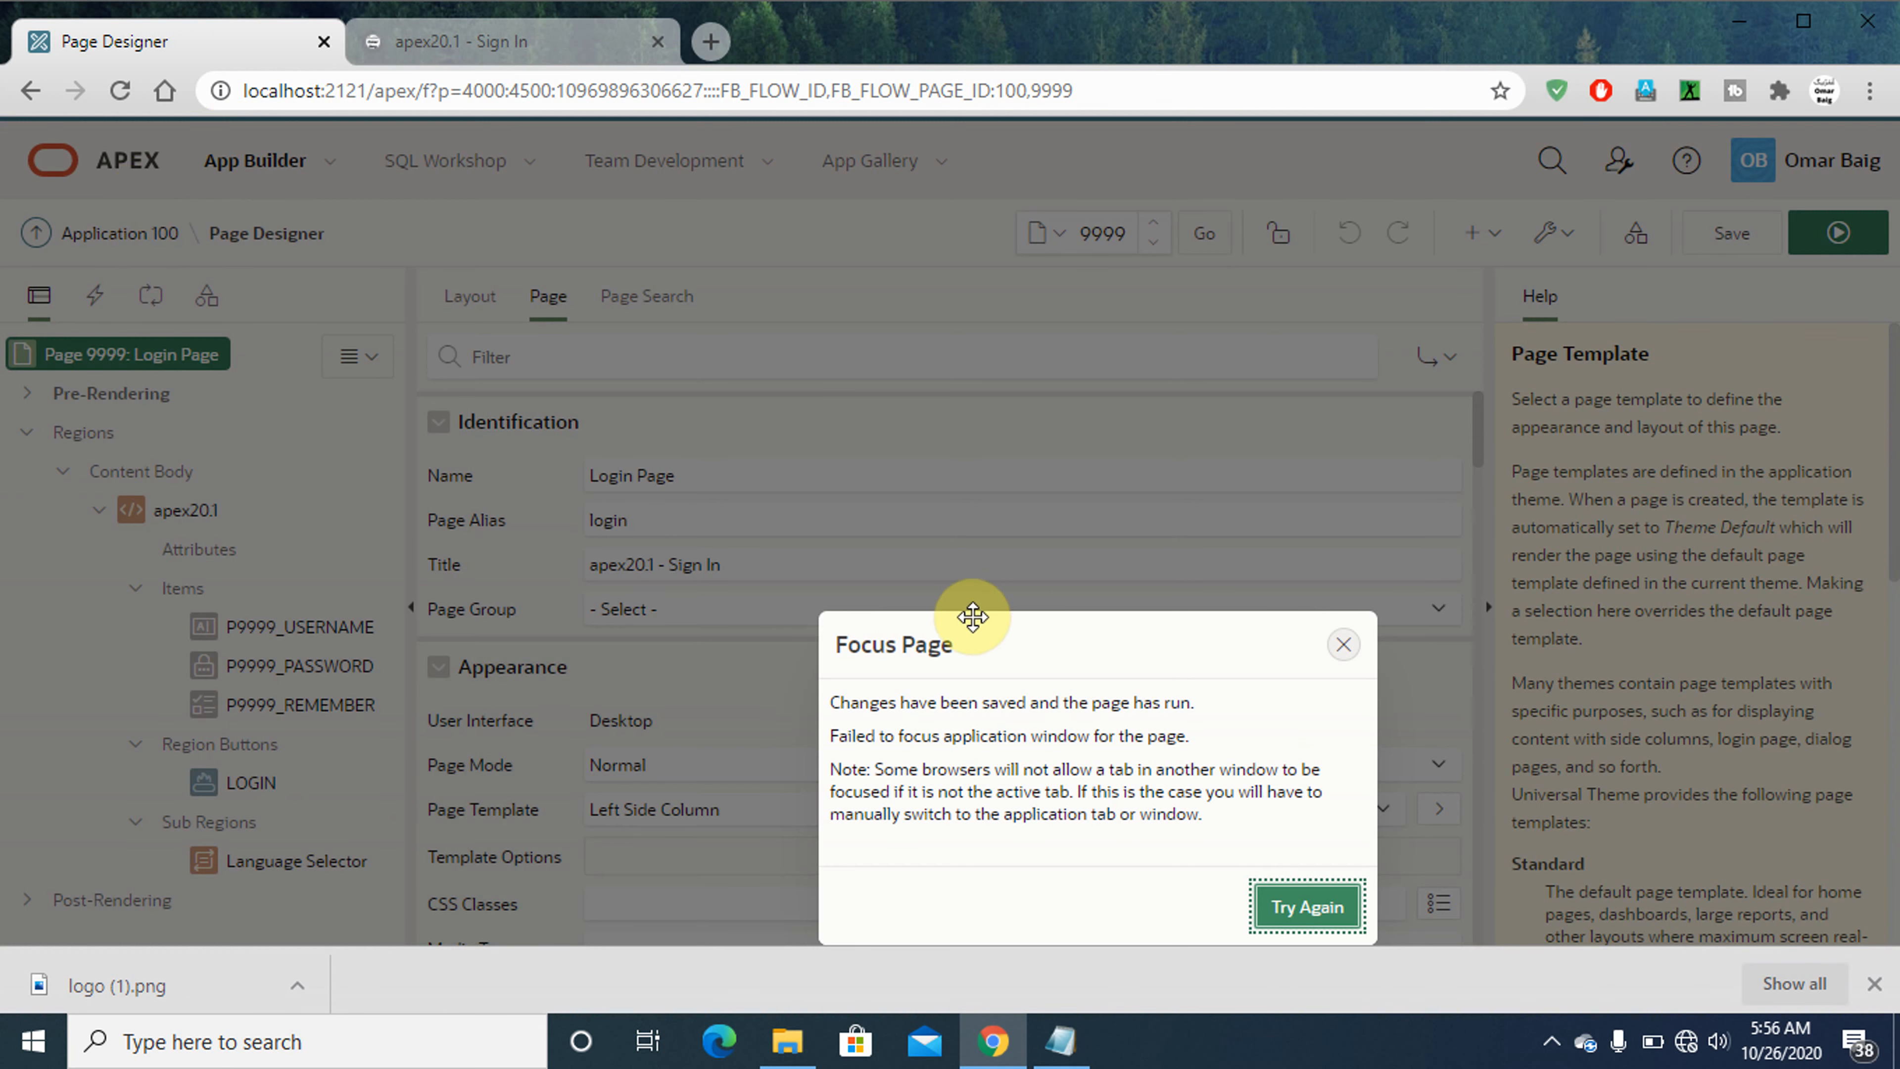
left_click(1309, 907)
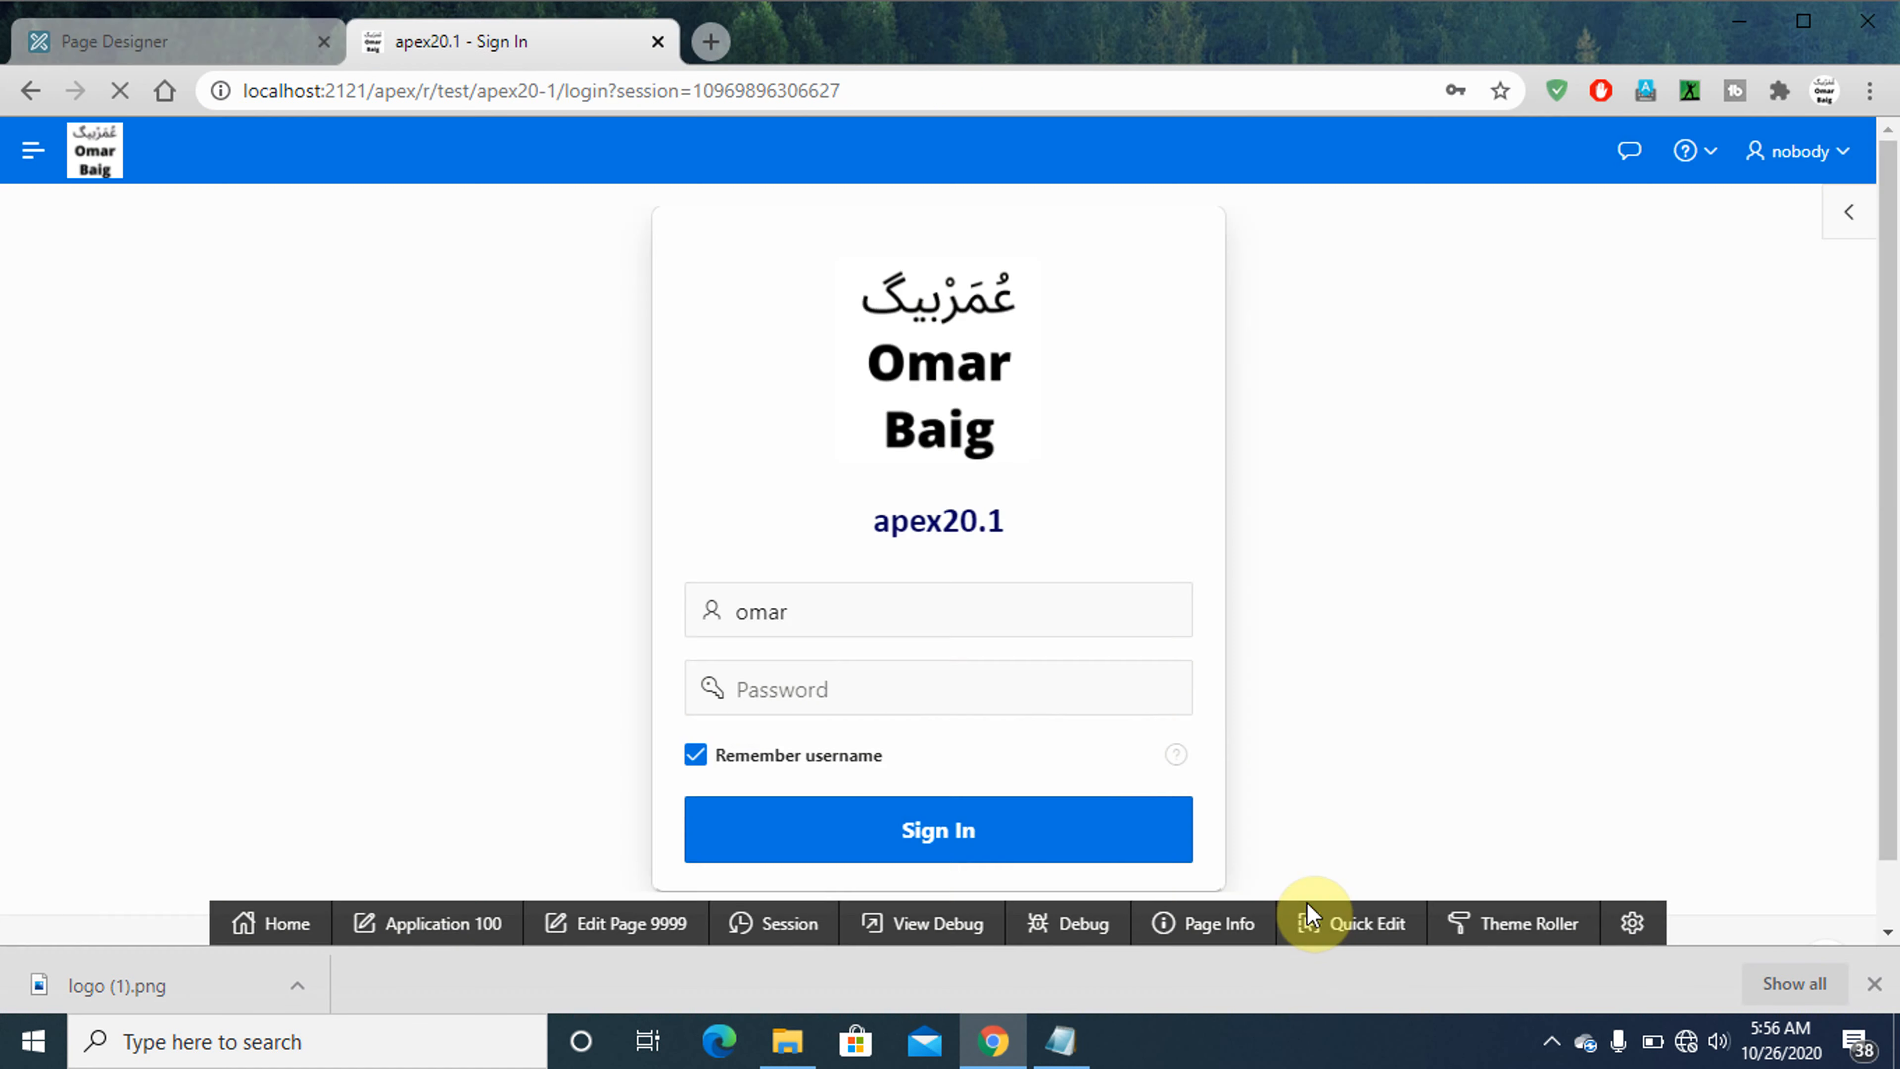
- Return to Page Designer, set page 9999's Page Template back to Marquee, then save and run the page
left_click(185, 41)
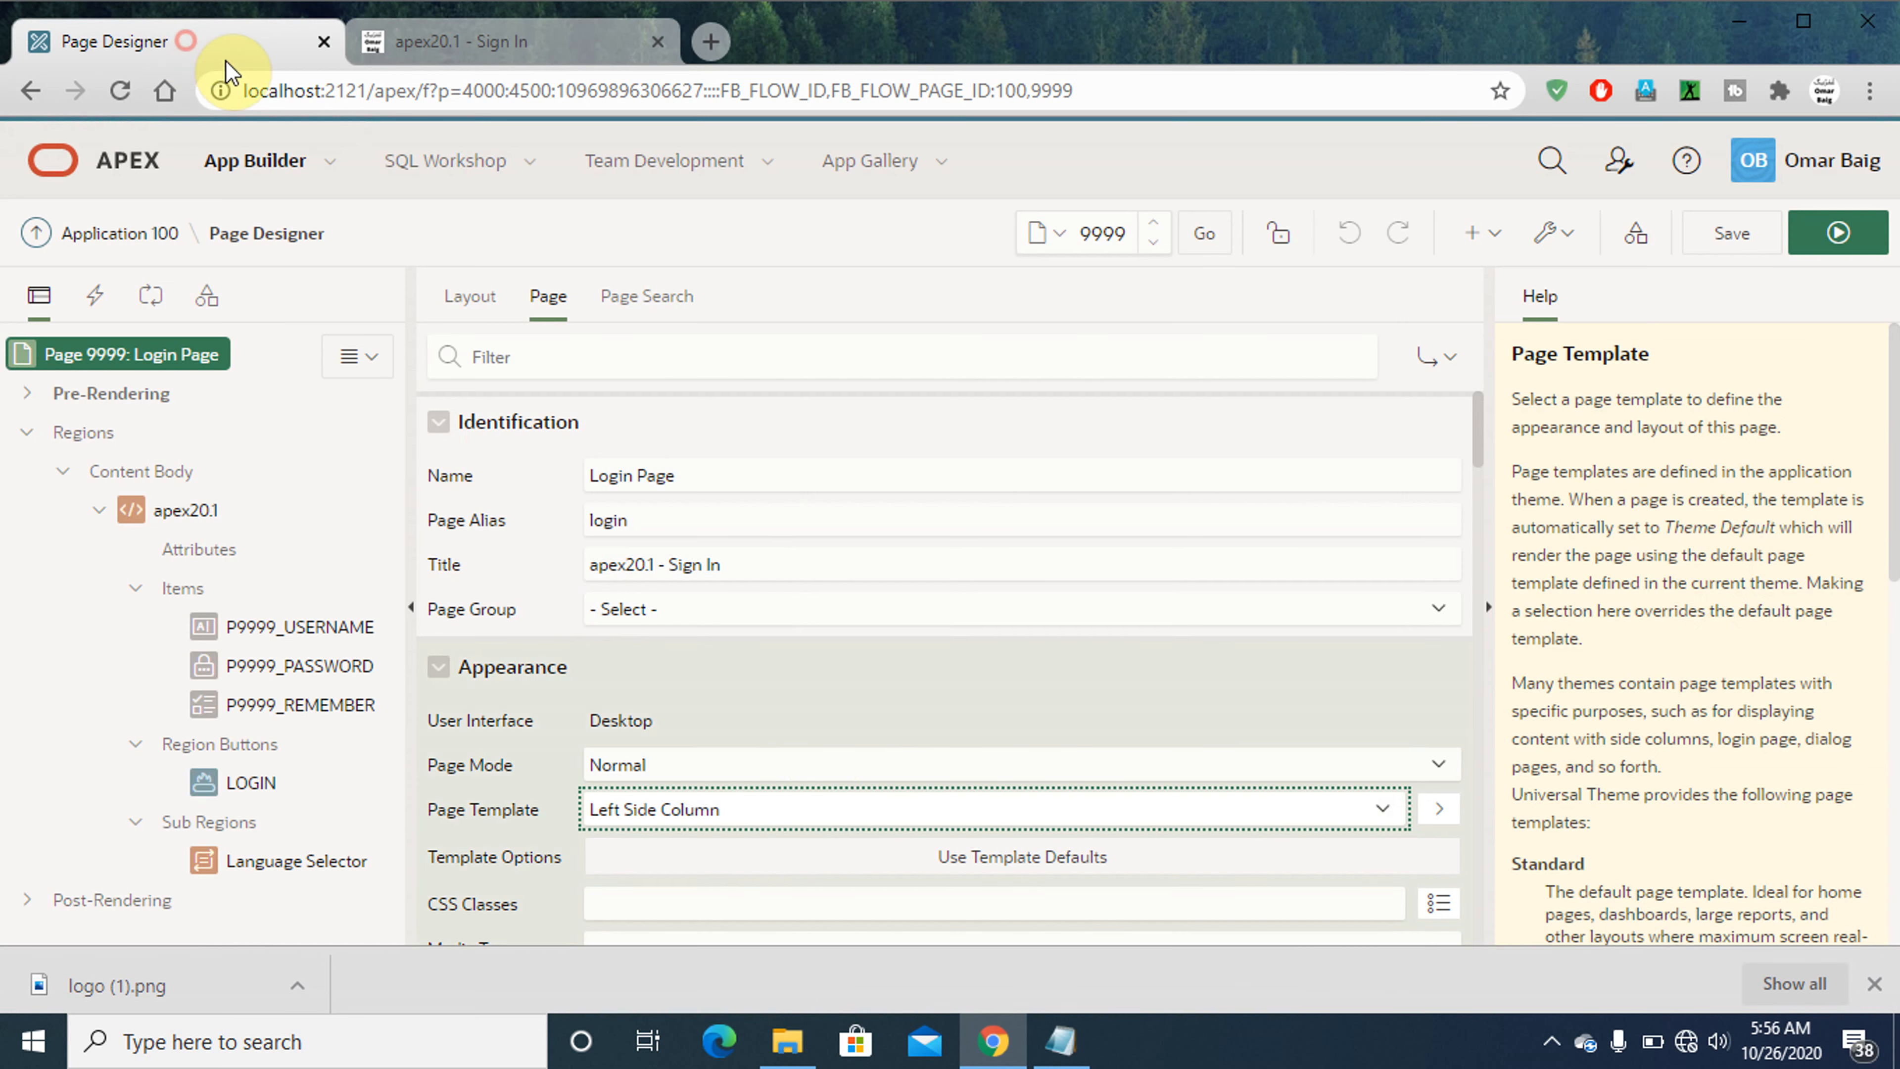
left_click(692, 819)
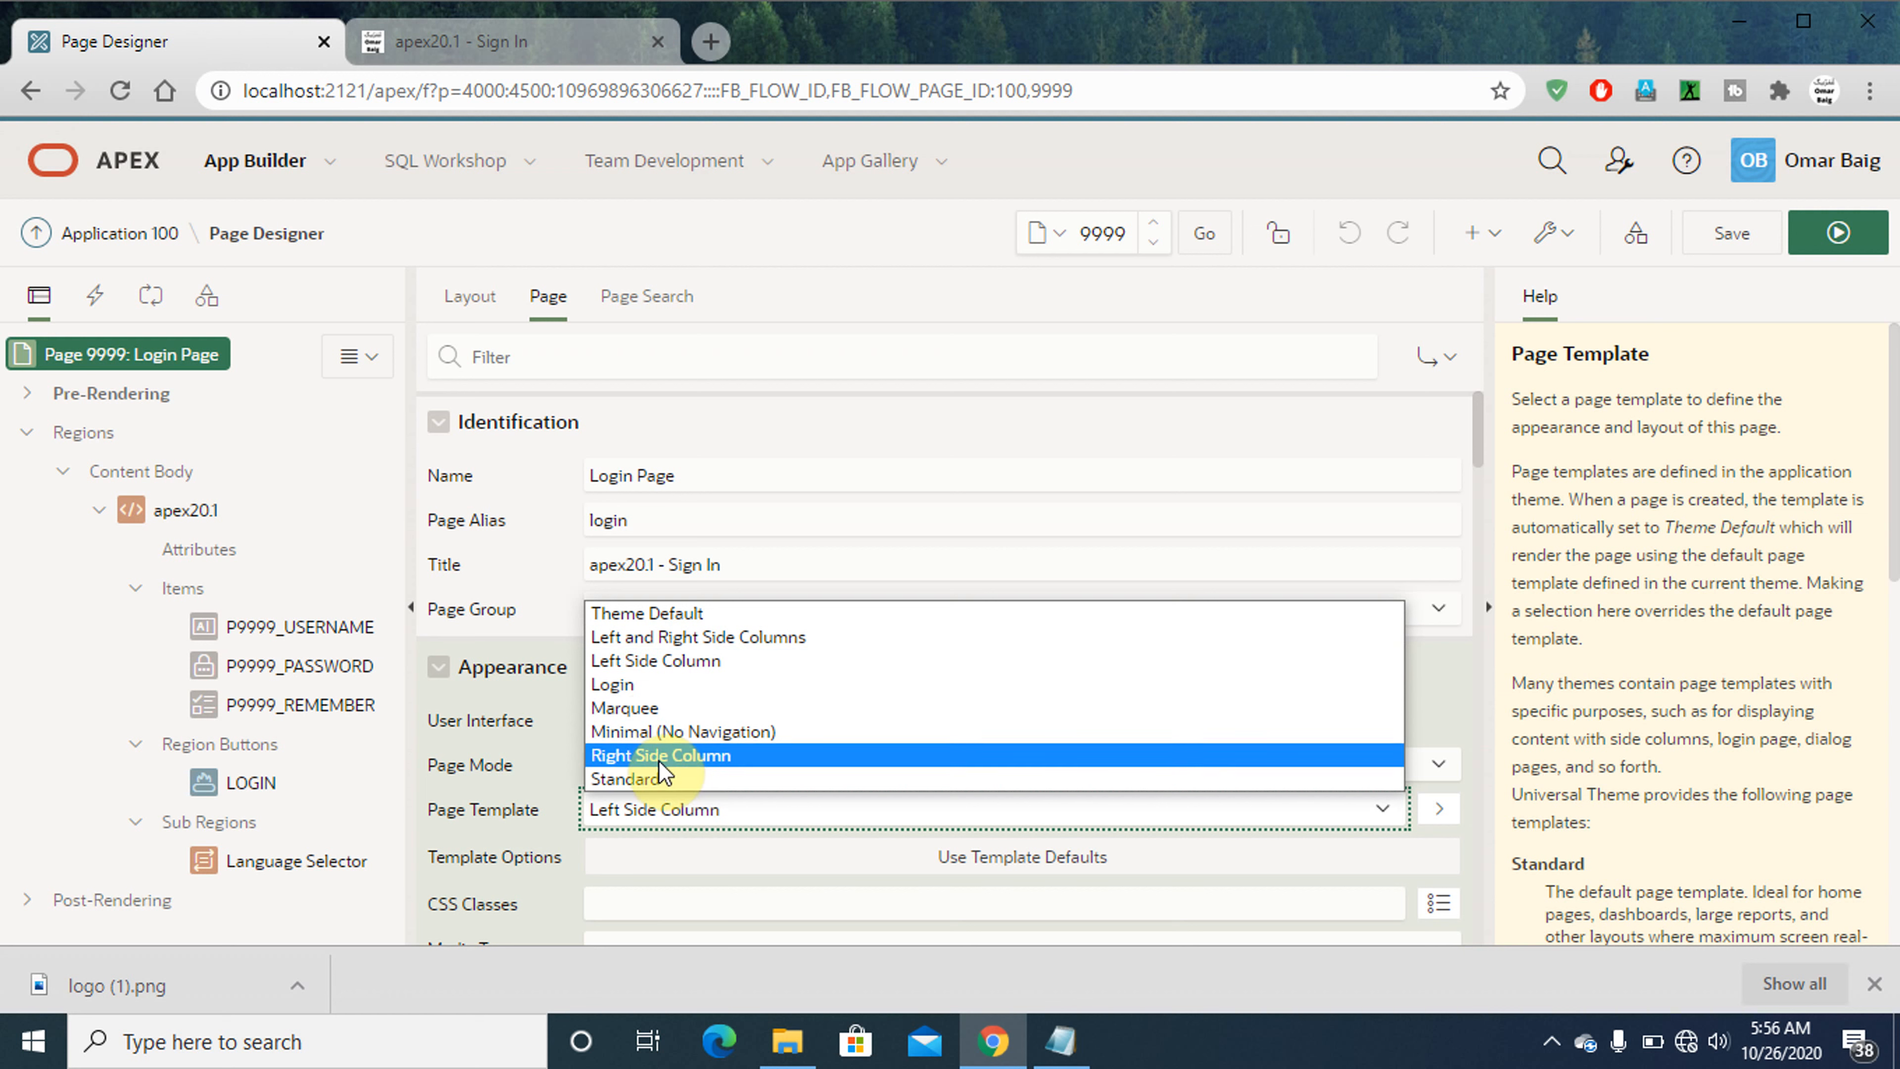
left_click(644, 711)
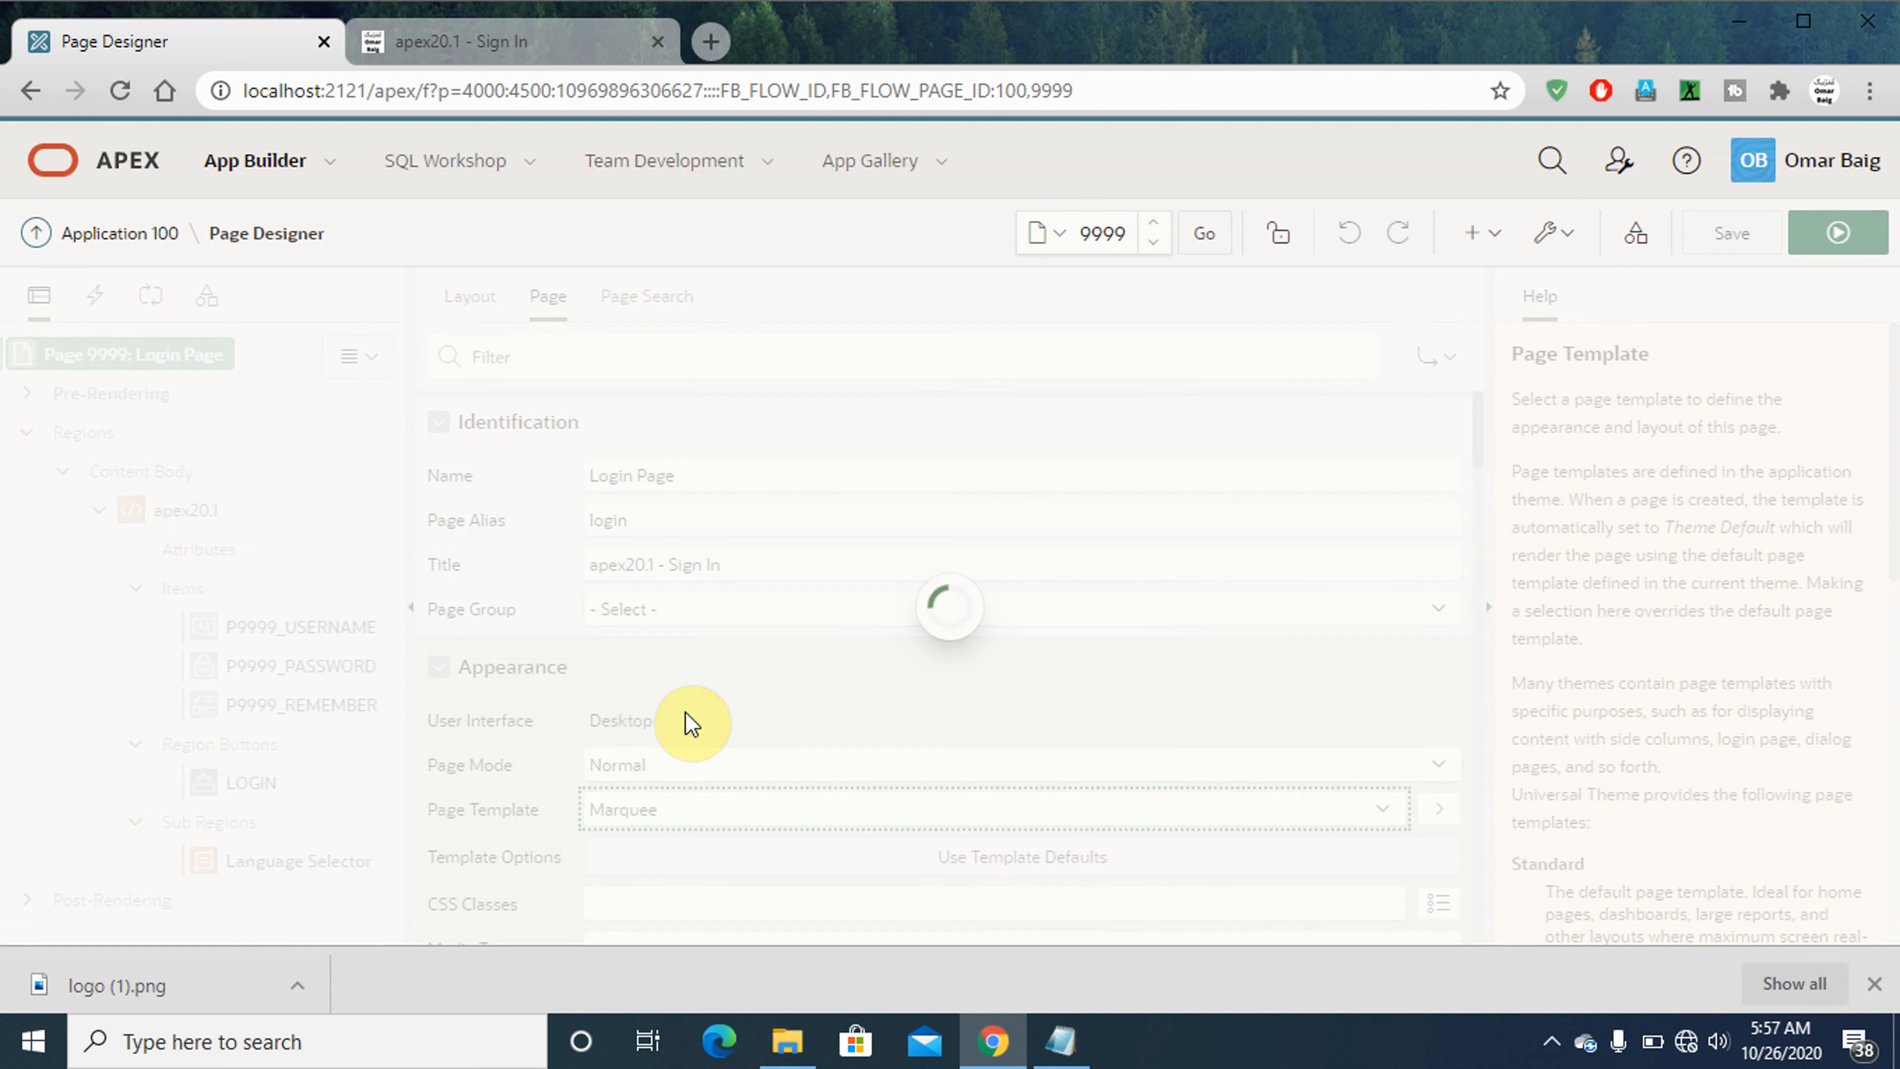
- Check instruction i in Notepad, highlight the apex20.1 heading on the running sign-in page, and return to Page Designer
mouse_move(1069, 1024)
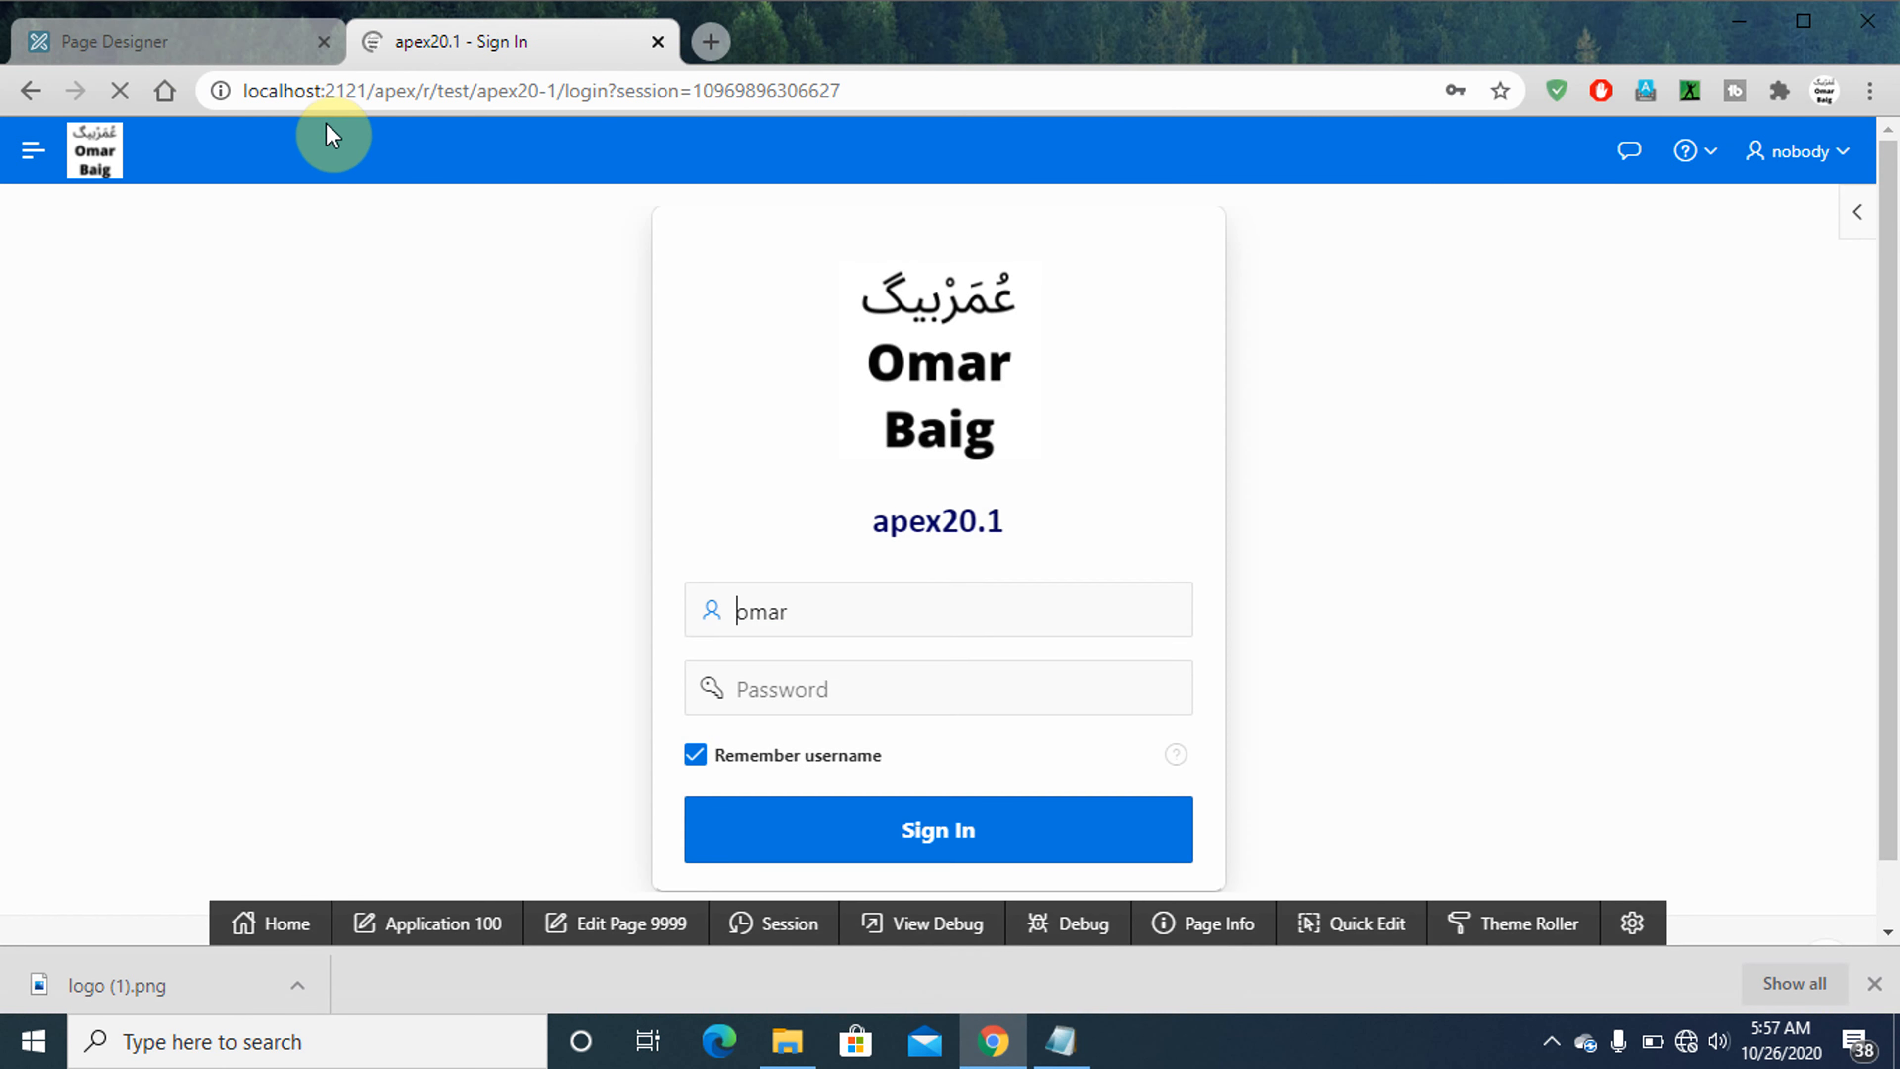
left_click(1062, 1040)
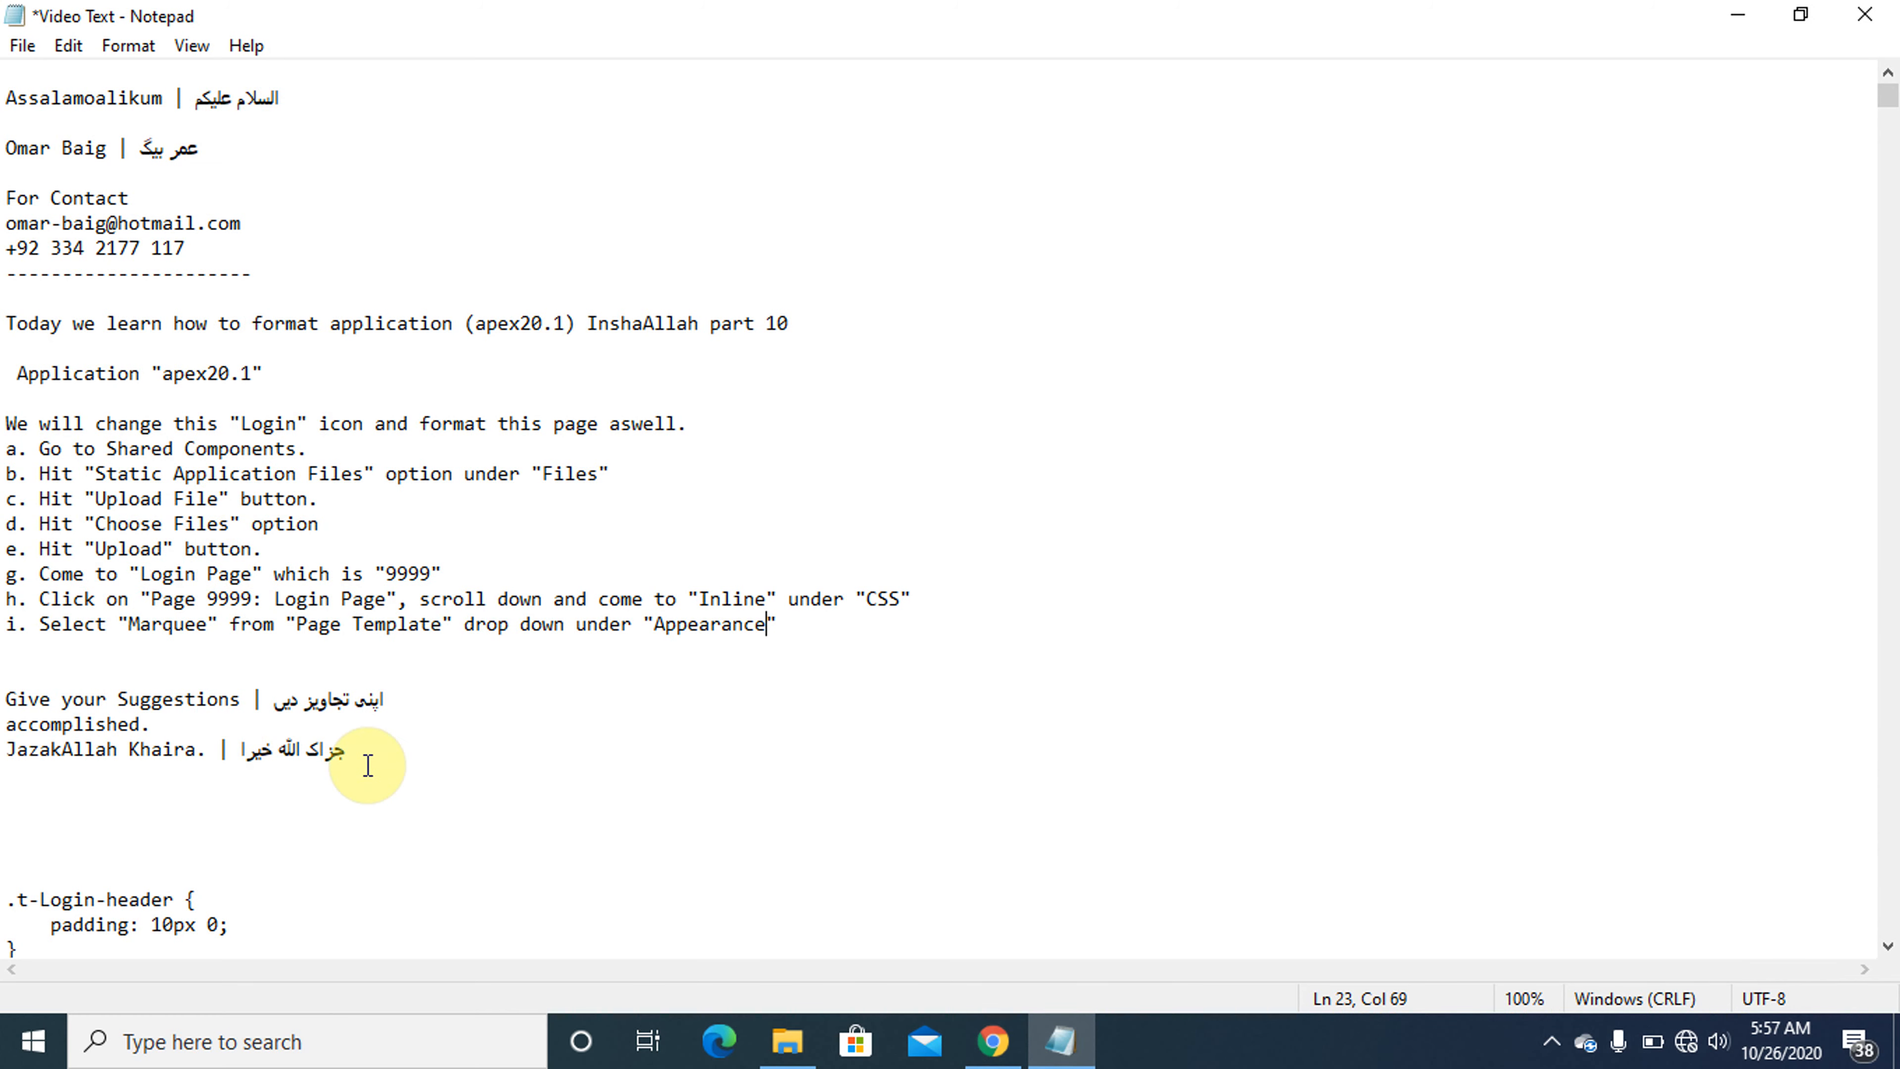
left_click(1063, 1041)
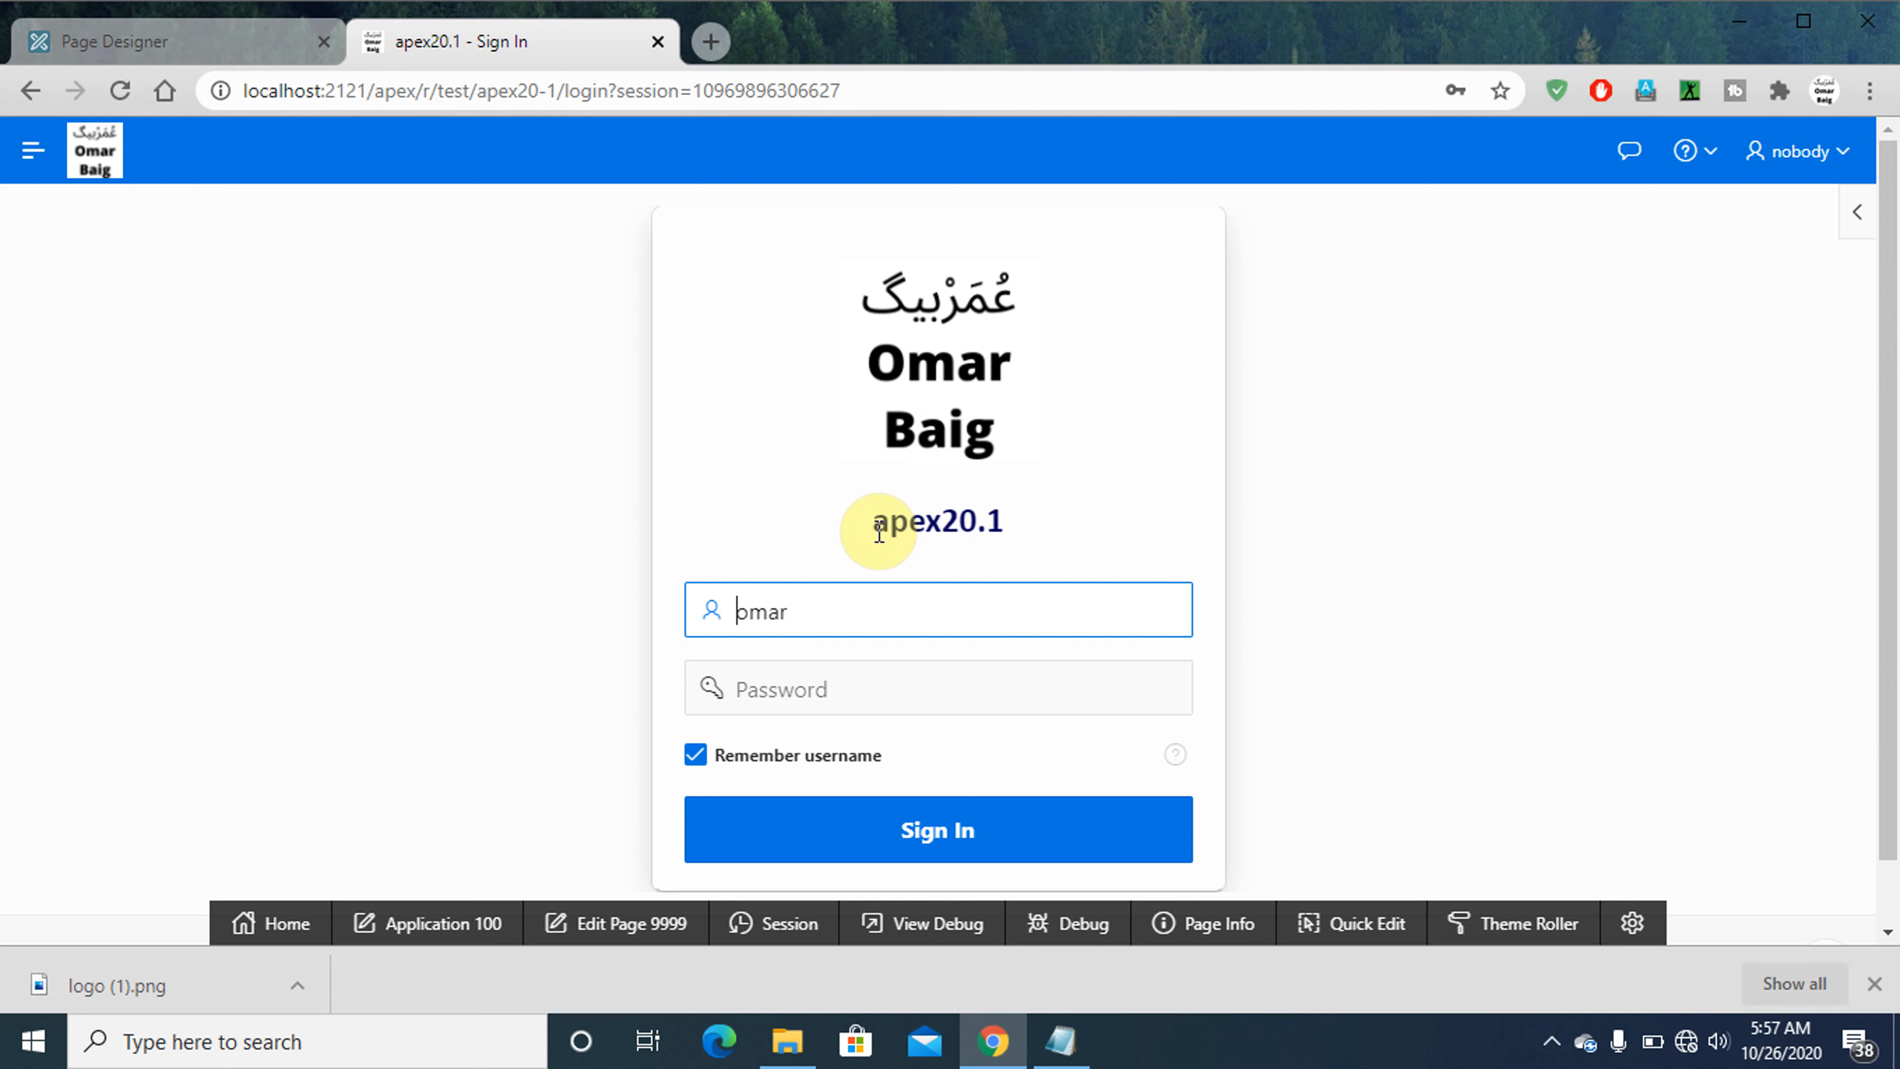
left_click_drag(875, 524, 1012, 539)
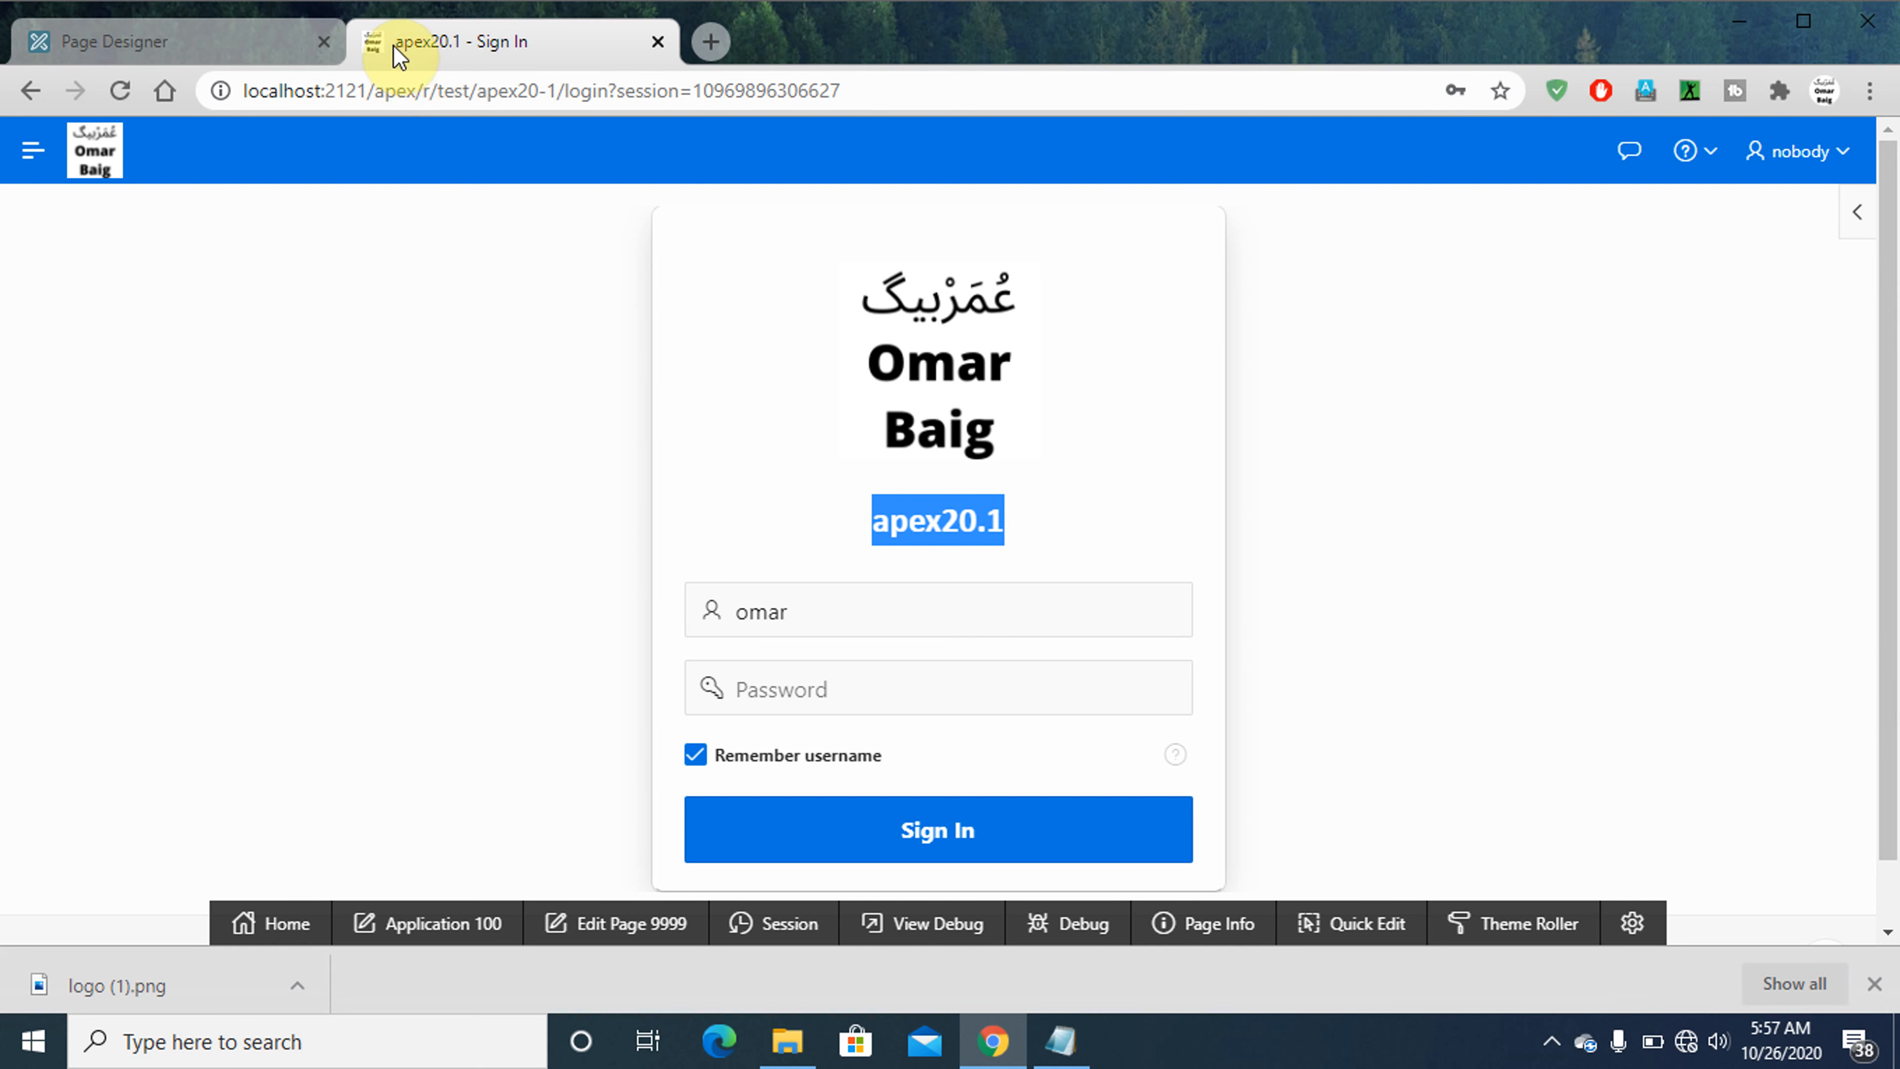
left_click(425, 41)
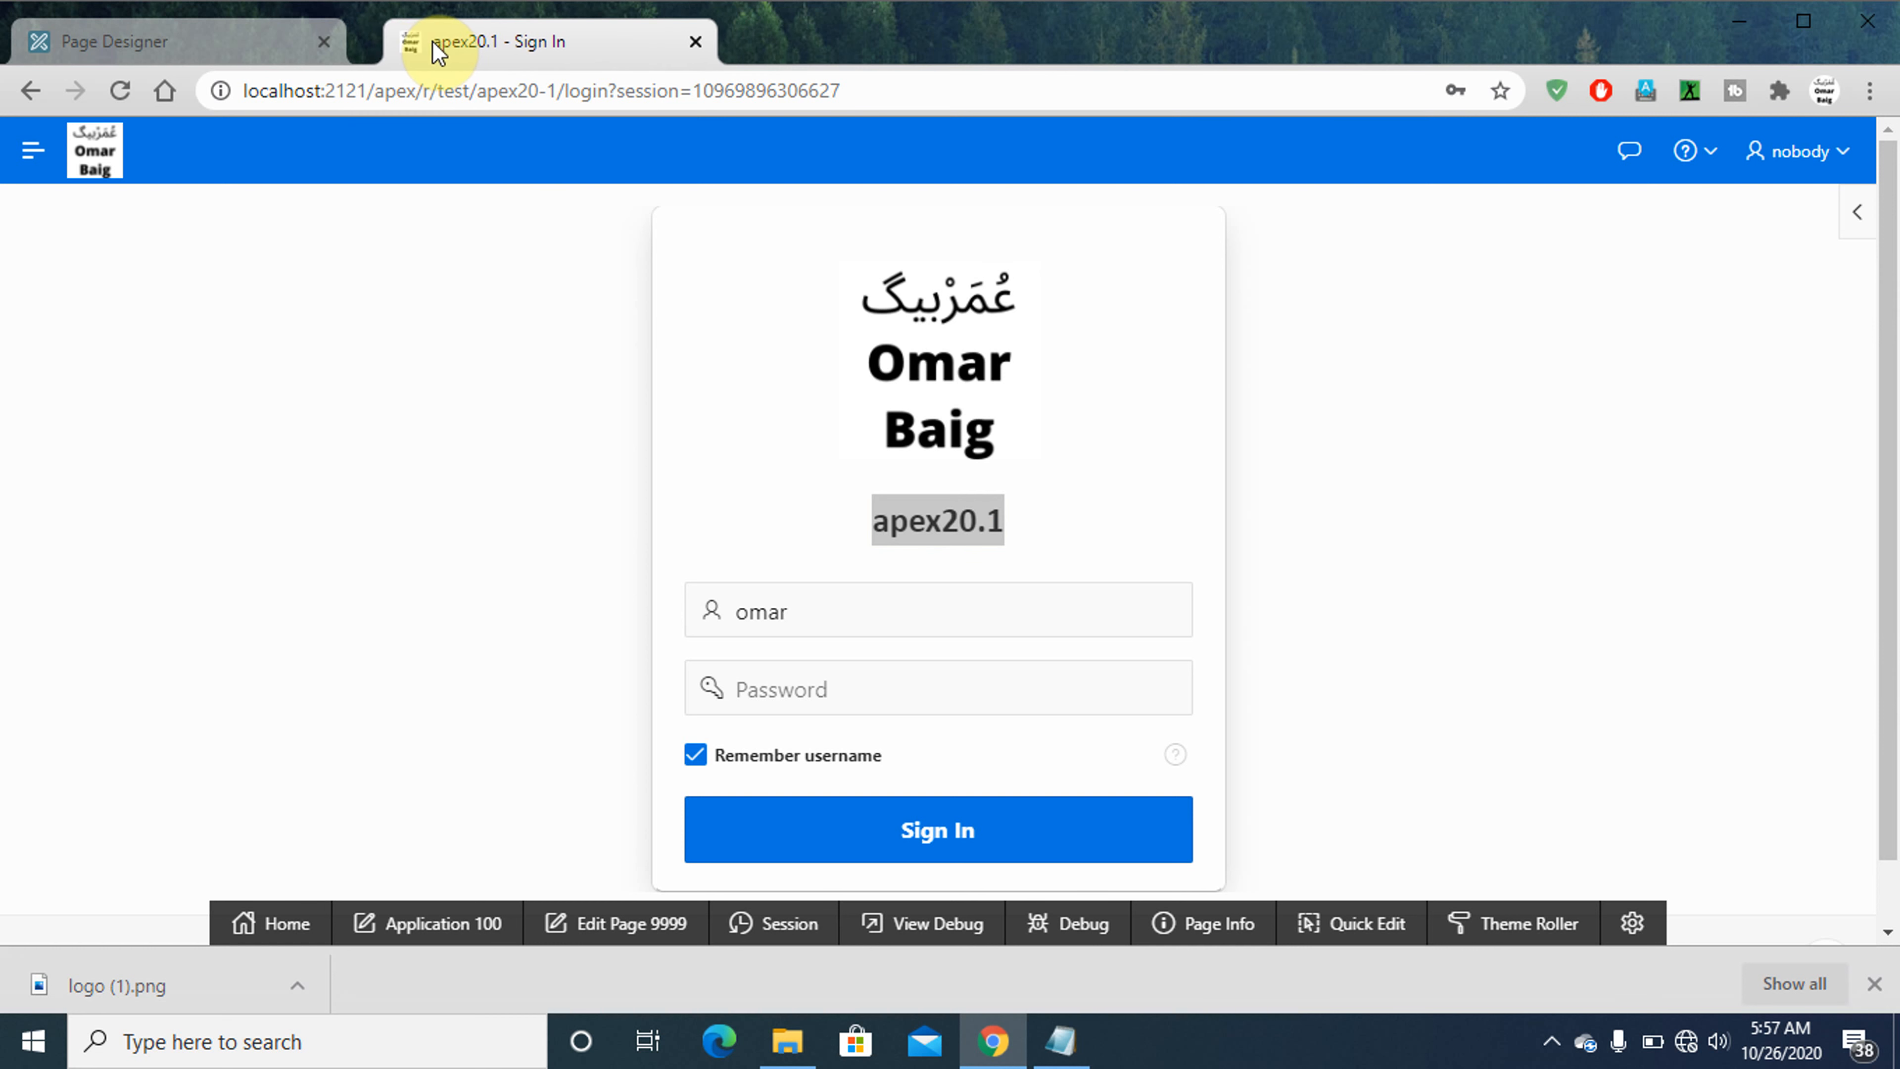
left_click(187, 56)
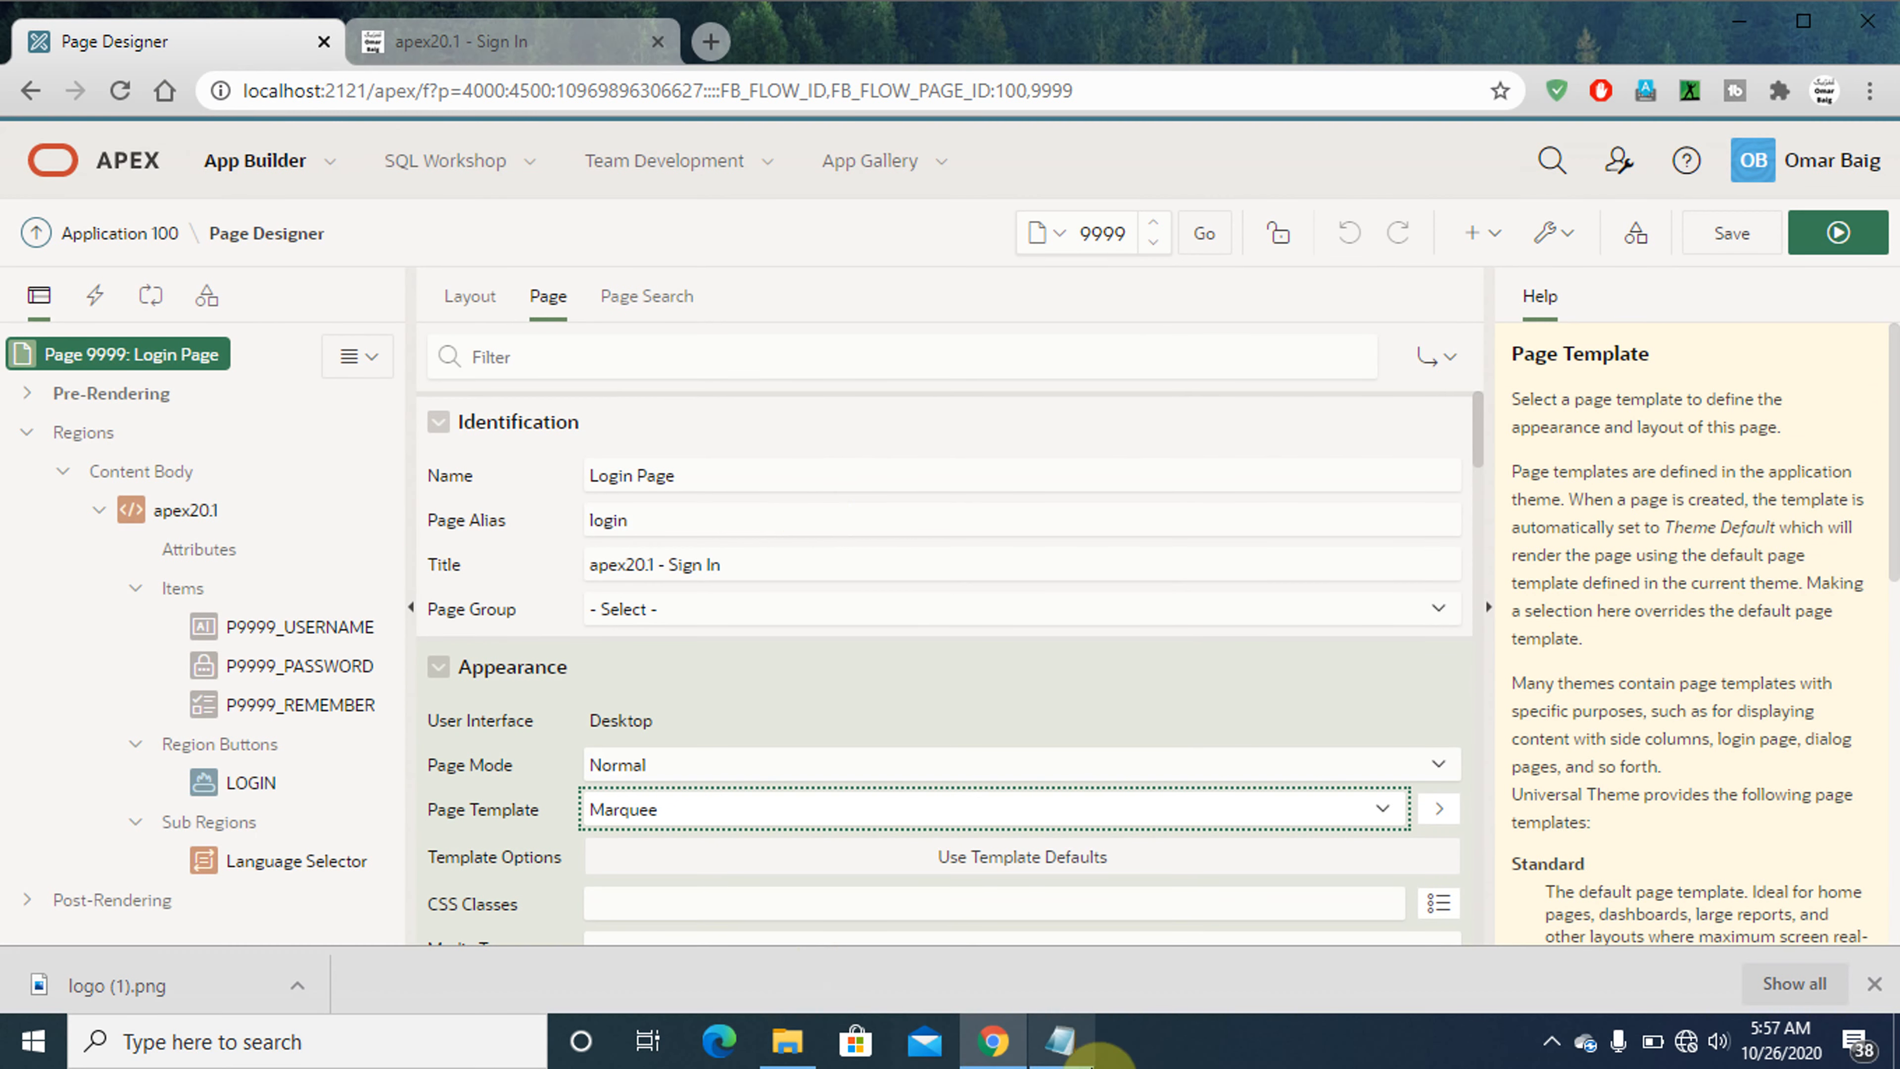
- Switch to Notepad and highlight the closing lines one by one, from "Give your Suggestions" to "JazakAllah Khaira."
left_click(1077, 1041)
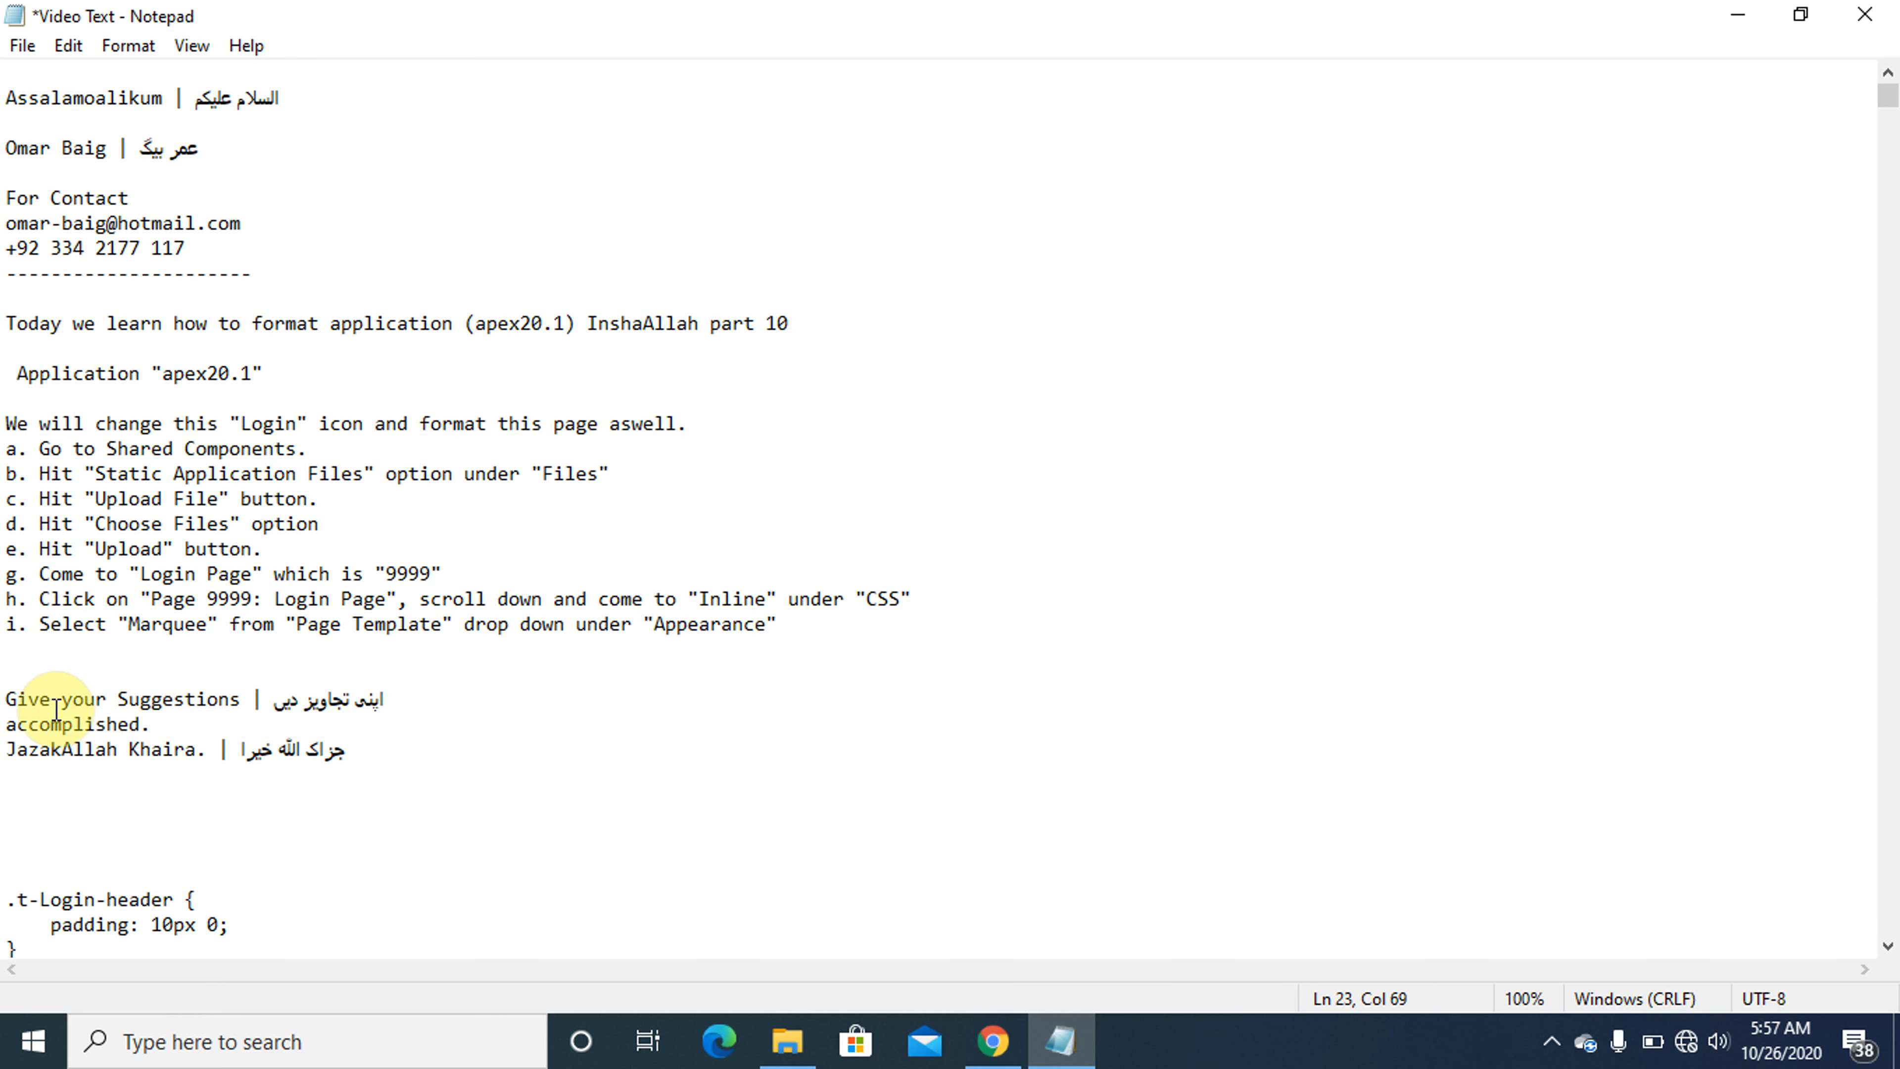
left_click(6, 699)
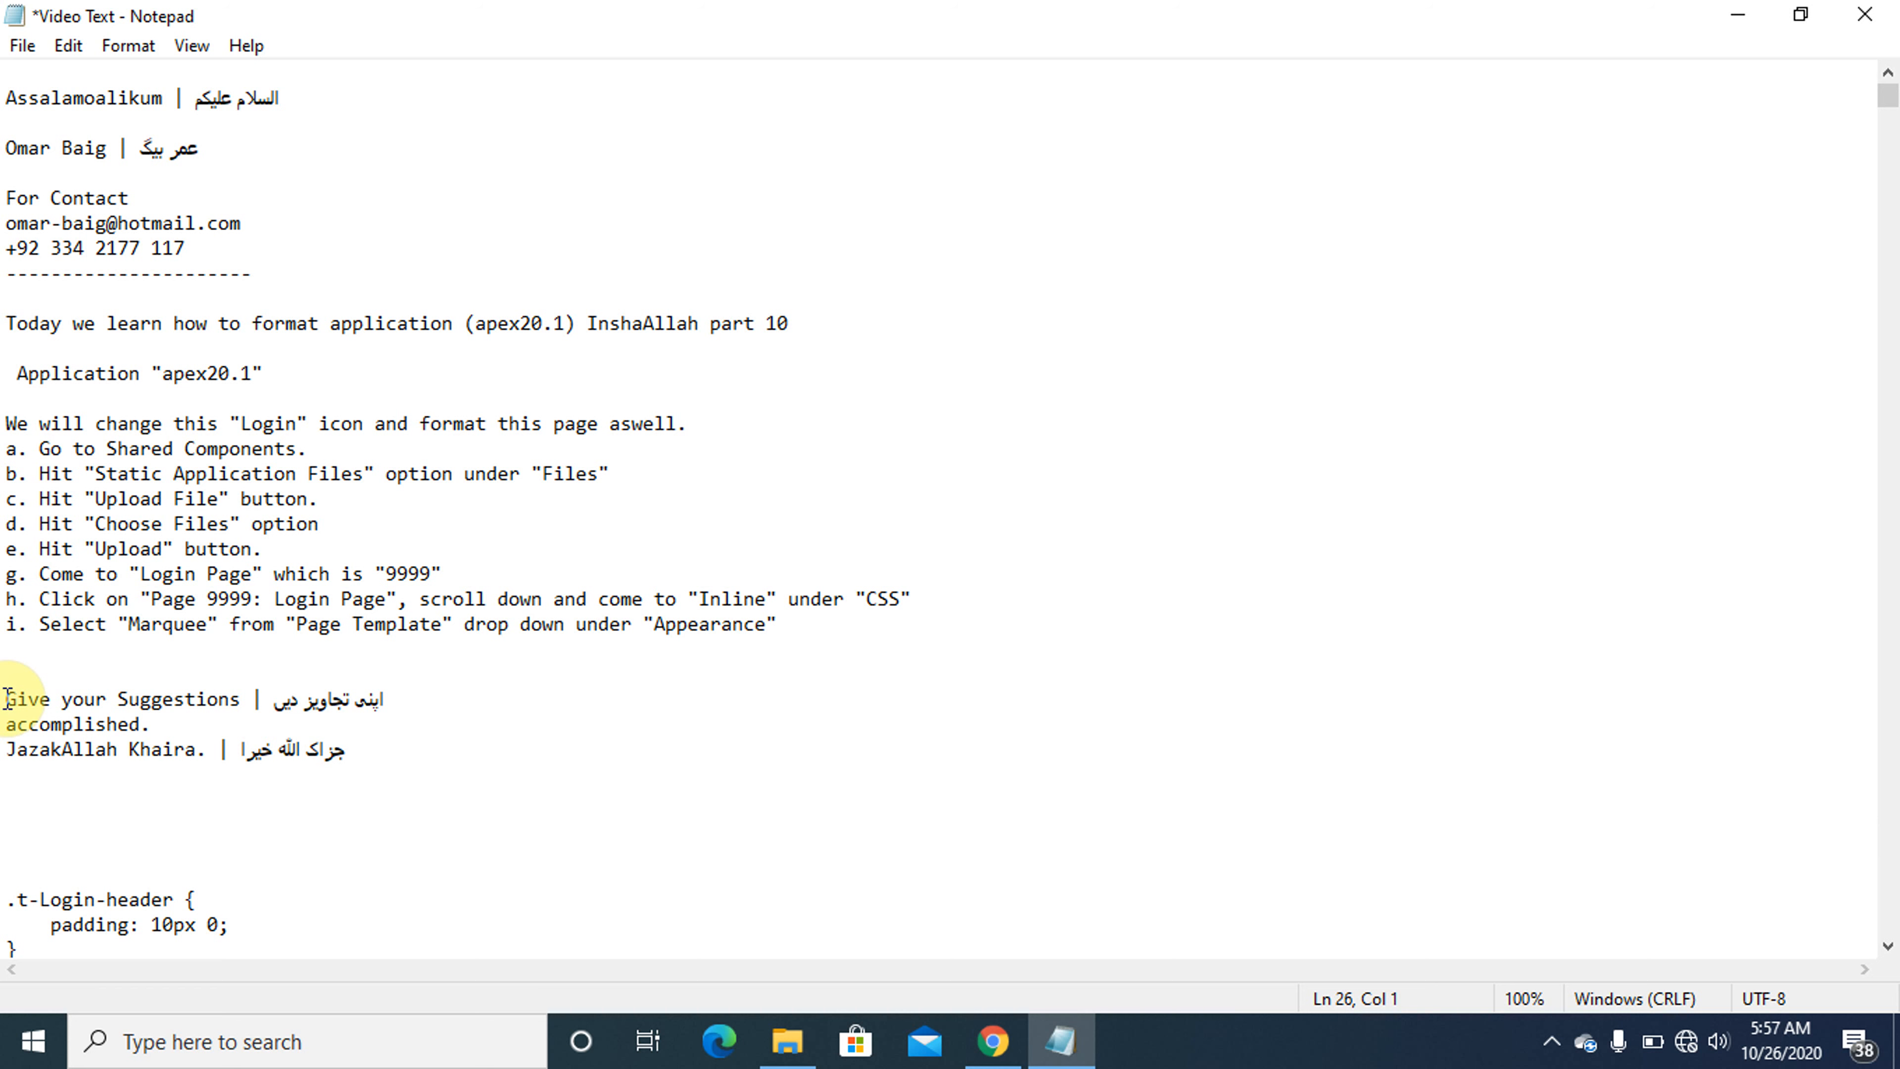
key("shift+End")
key("Down")
key("shift+Home")
key("Down")
key("shift+End")
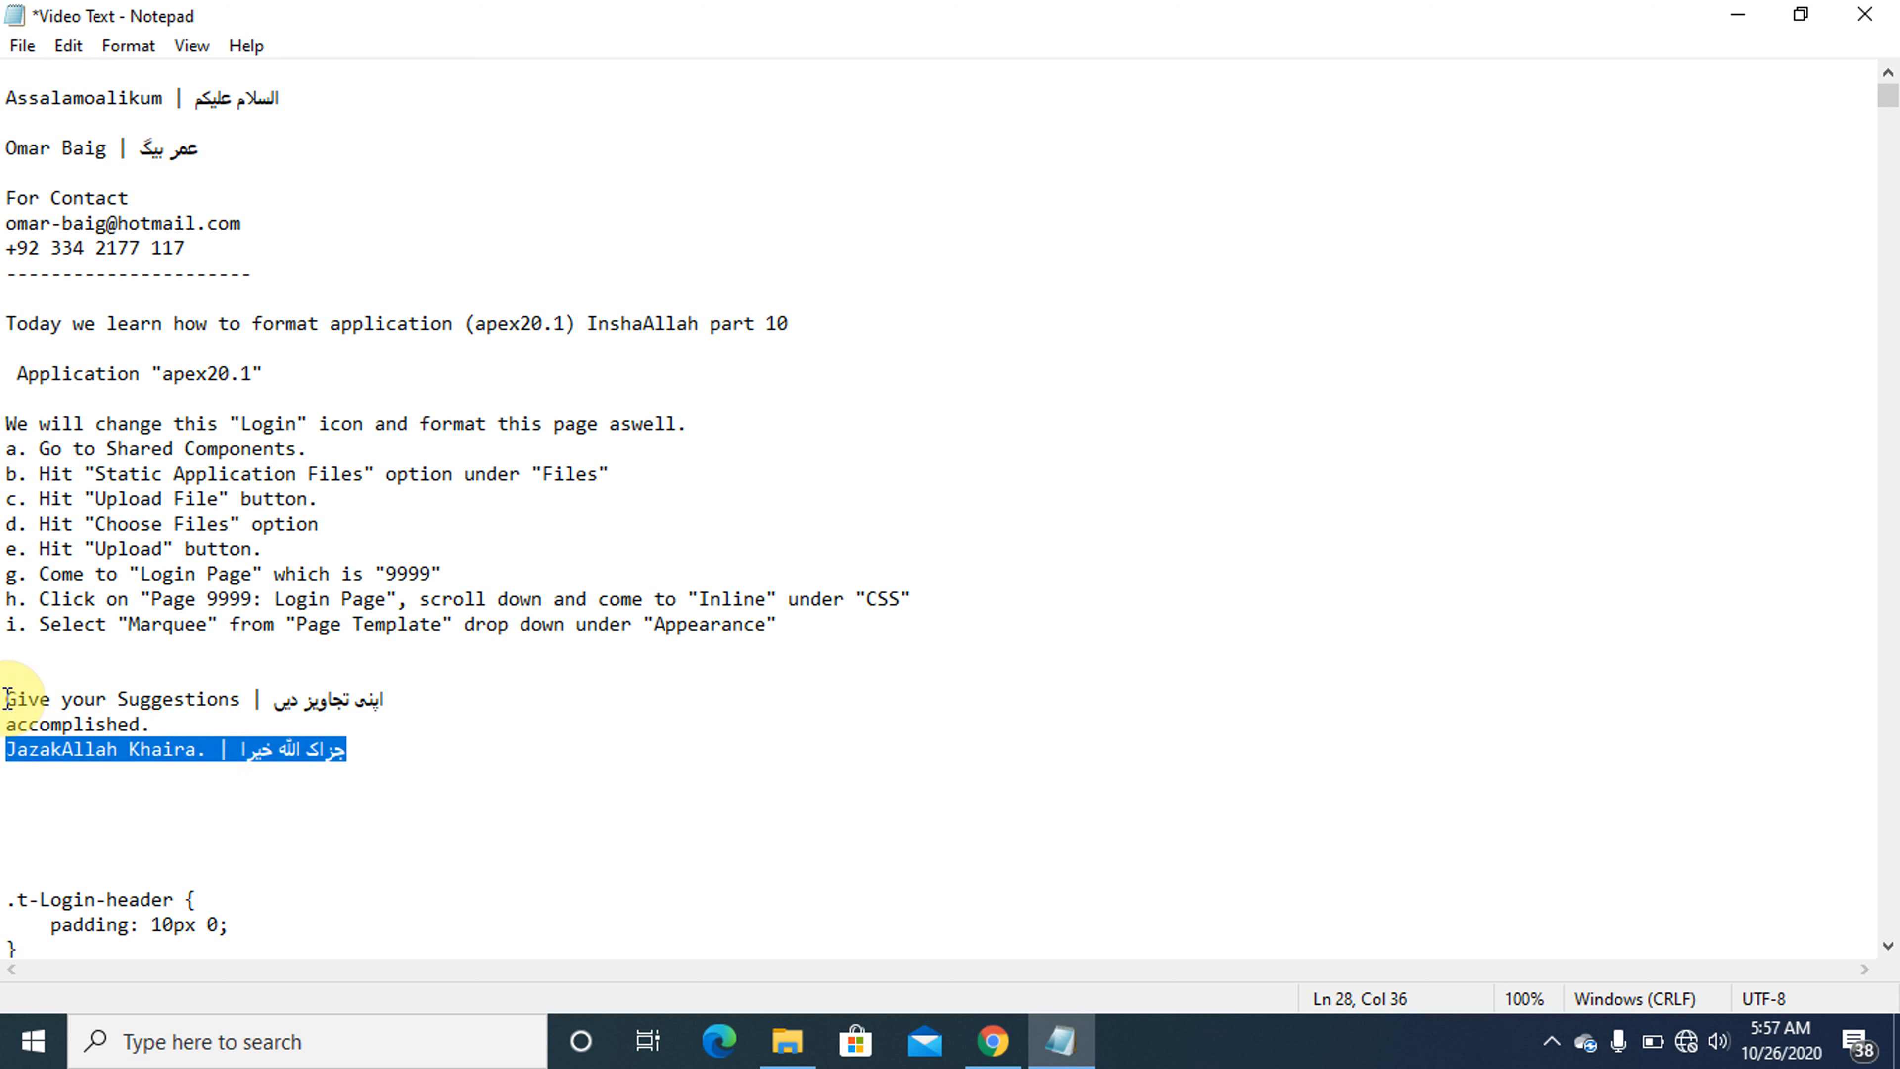